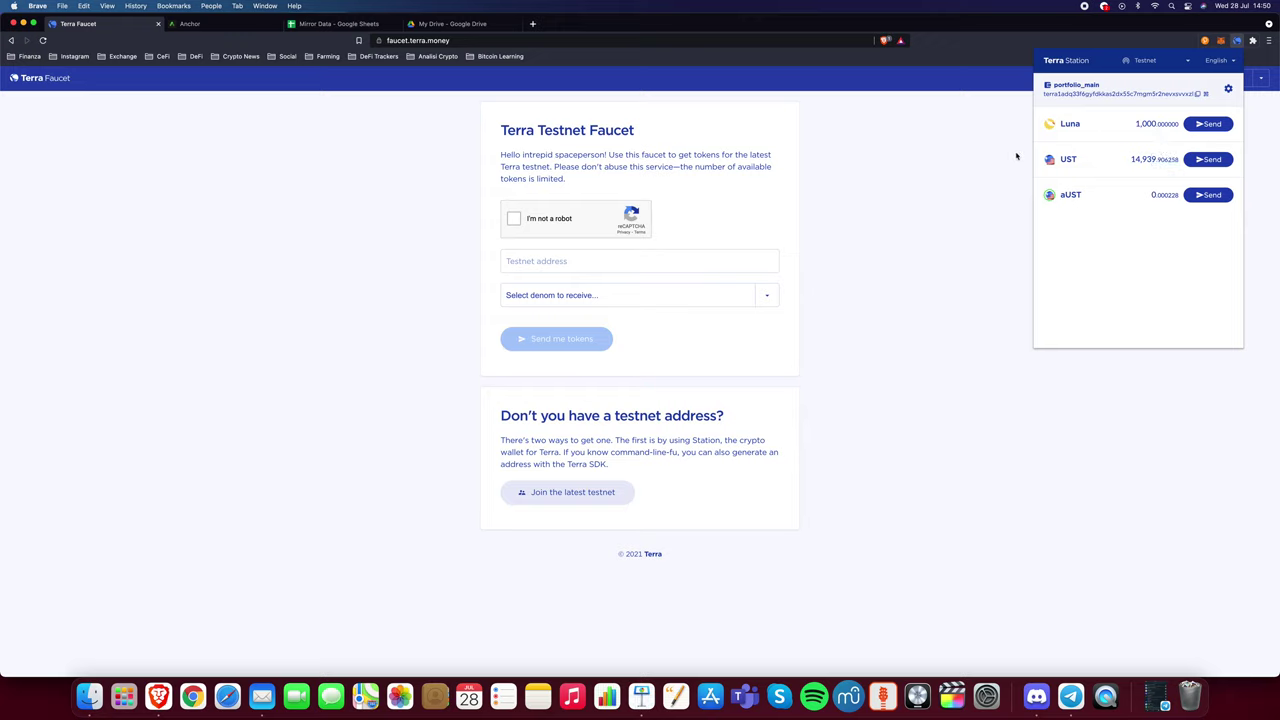
- Complete the Terra Testnet Faucet's robot check and select UST as the denomination to receive, leaving the testnet address empty
left_click(908, 185)
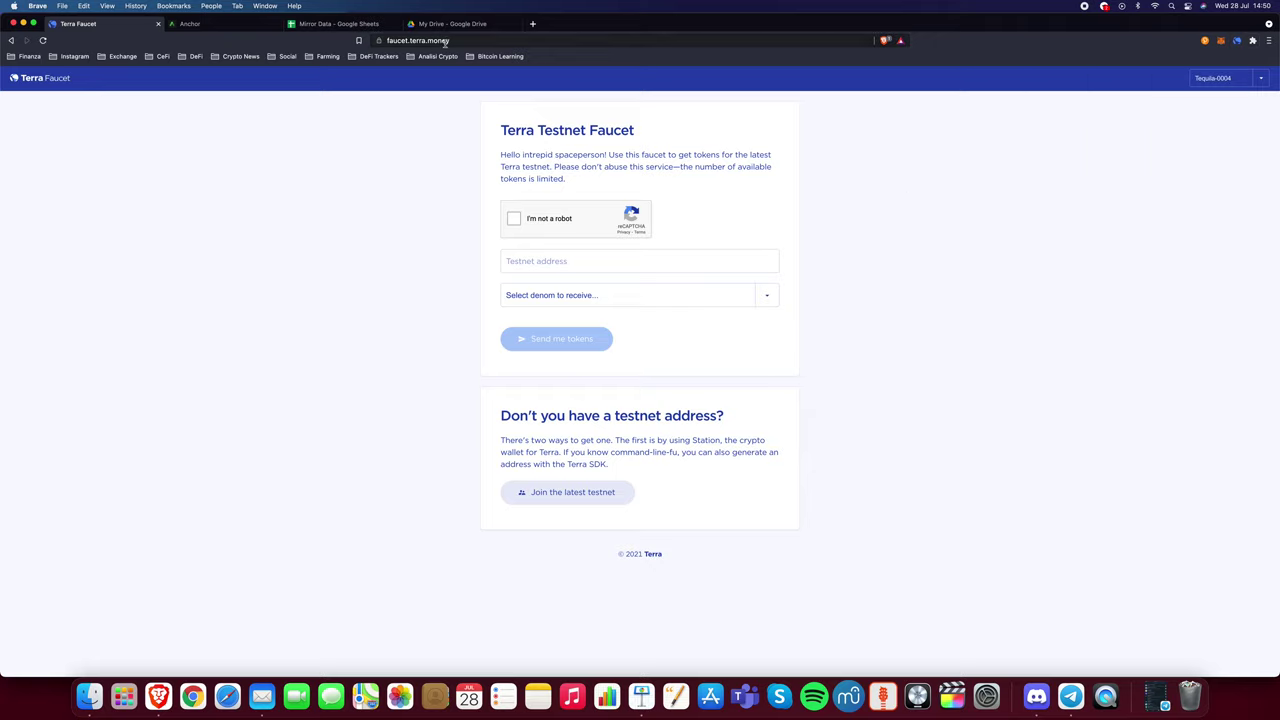
left_click(510, 217)
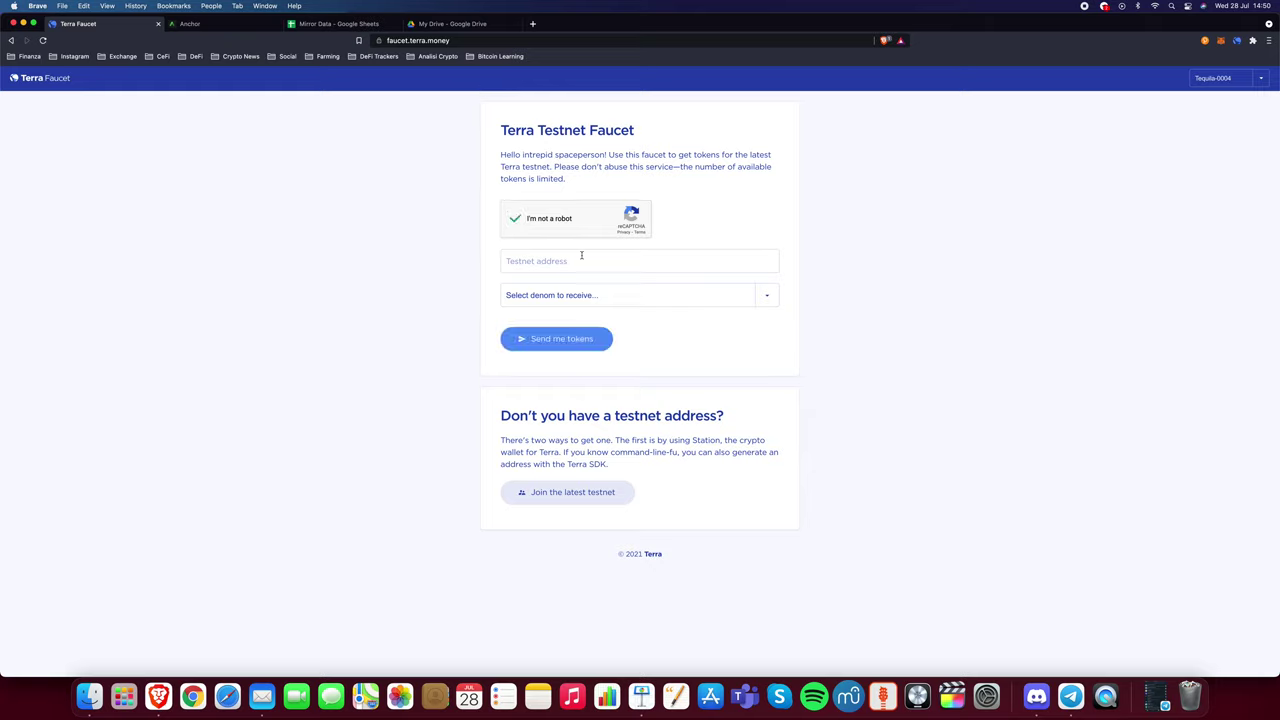
left_click(524, 261)
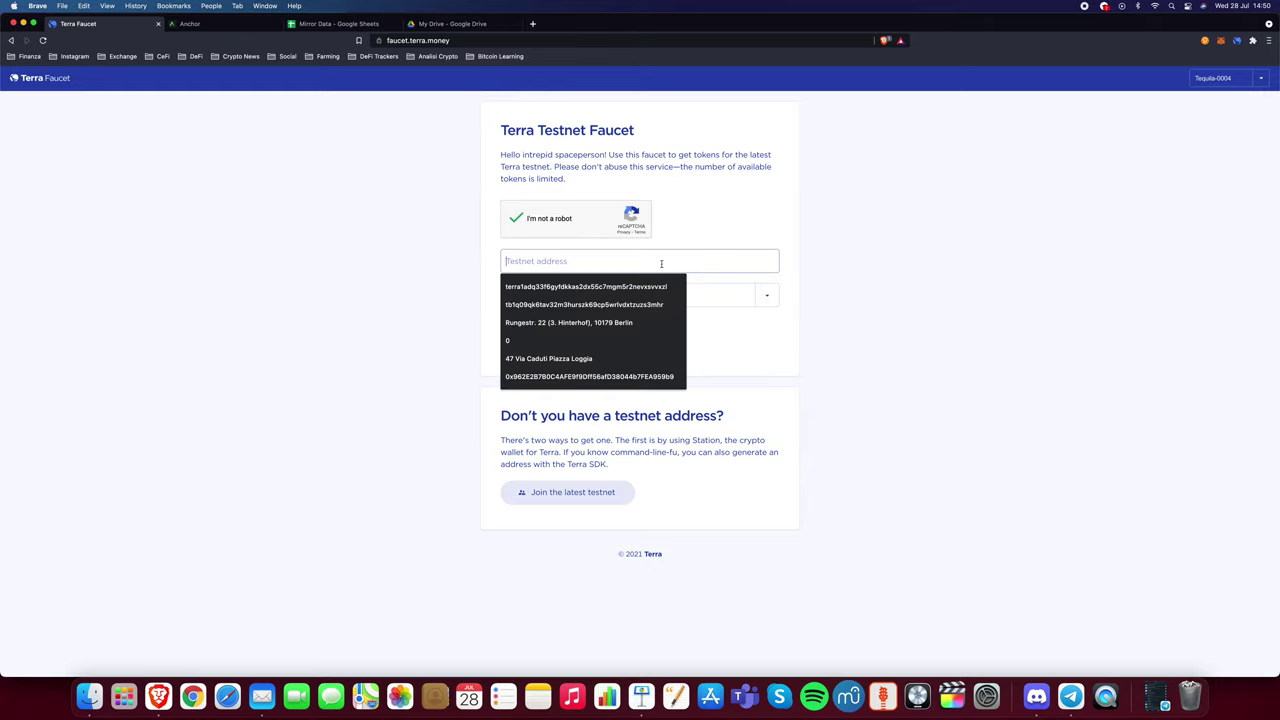
left_click(826, 282)
left_click(727, 304)
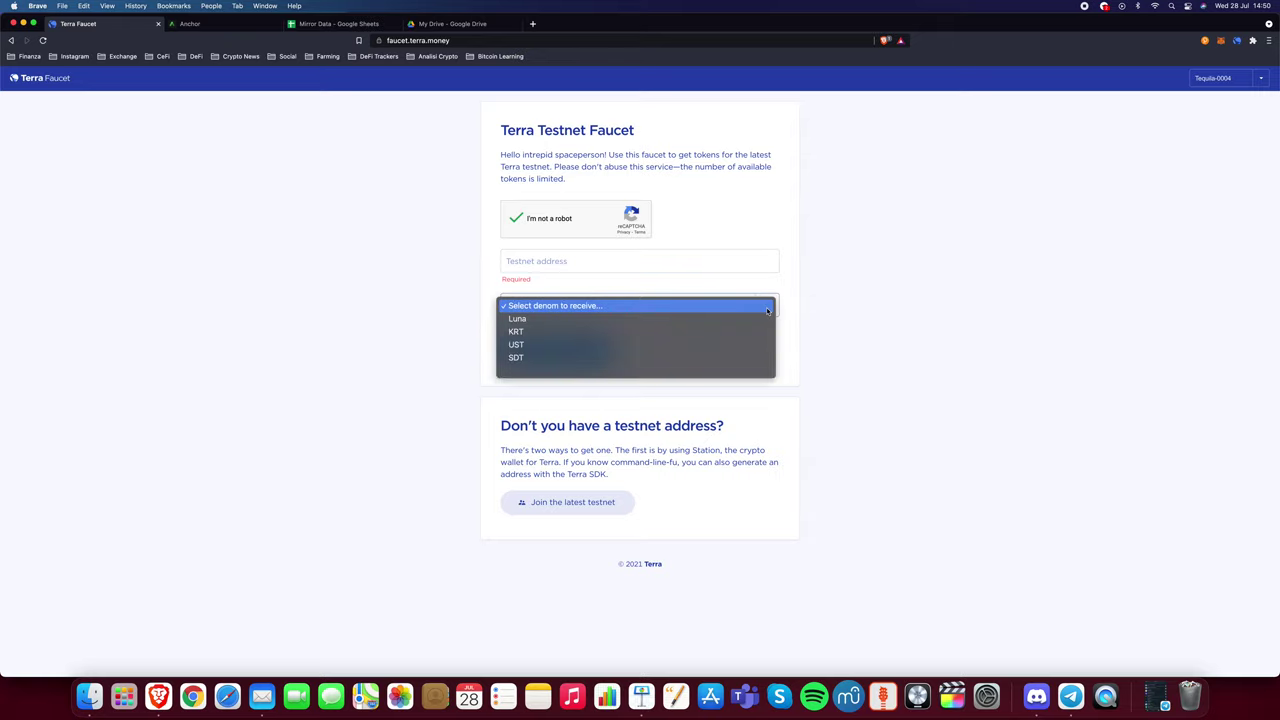
left_click(538, 347)
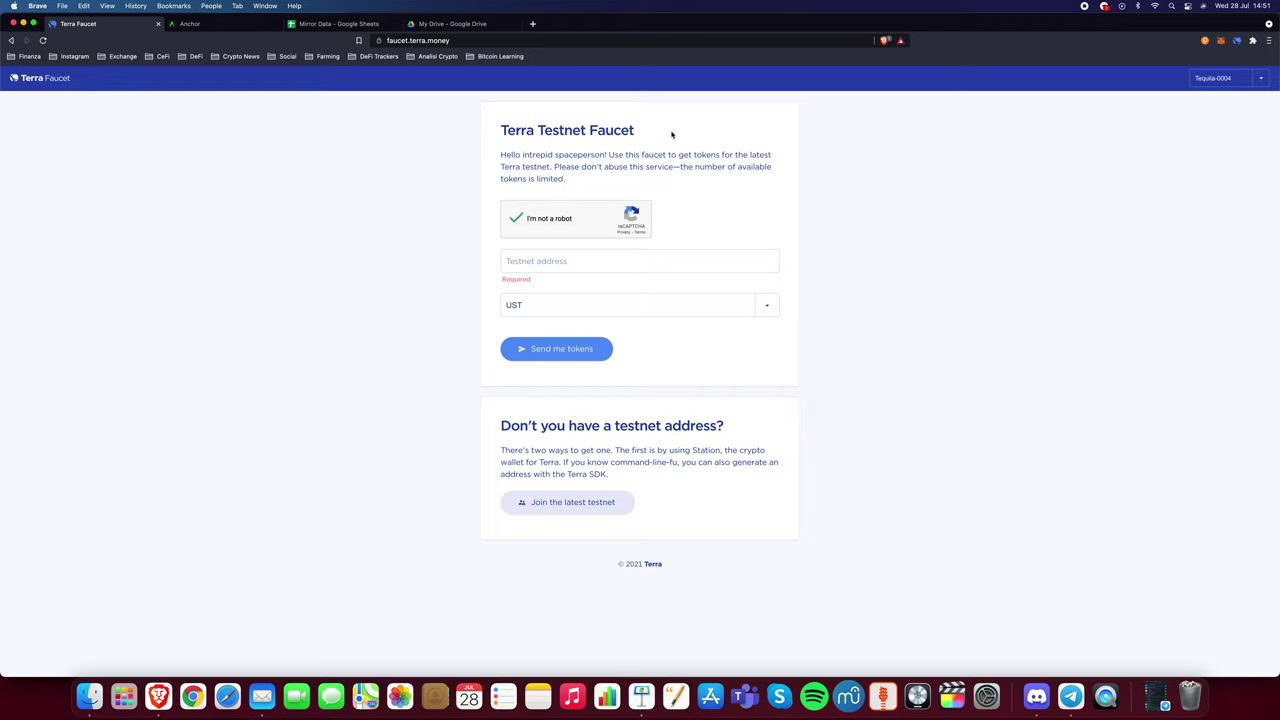
- Check which network is selected in the Terra Station wallet
left_click(1237, 41)
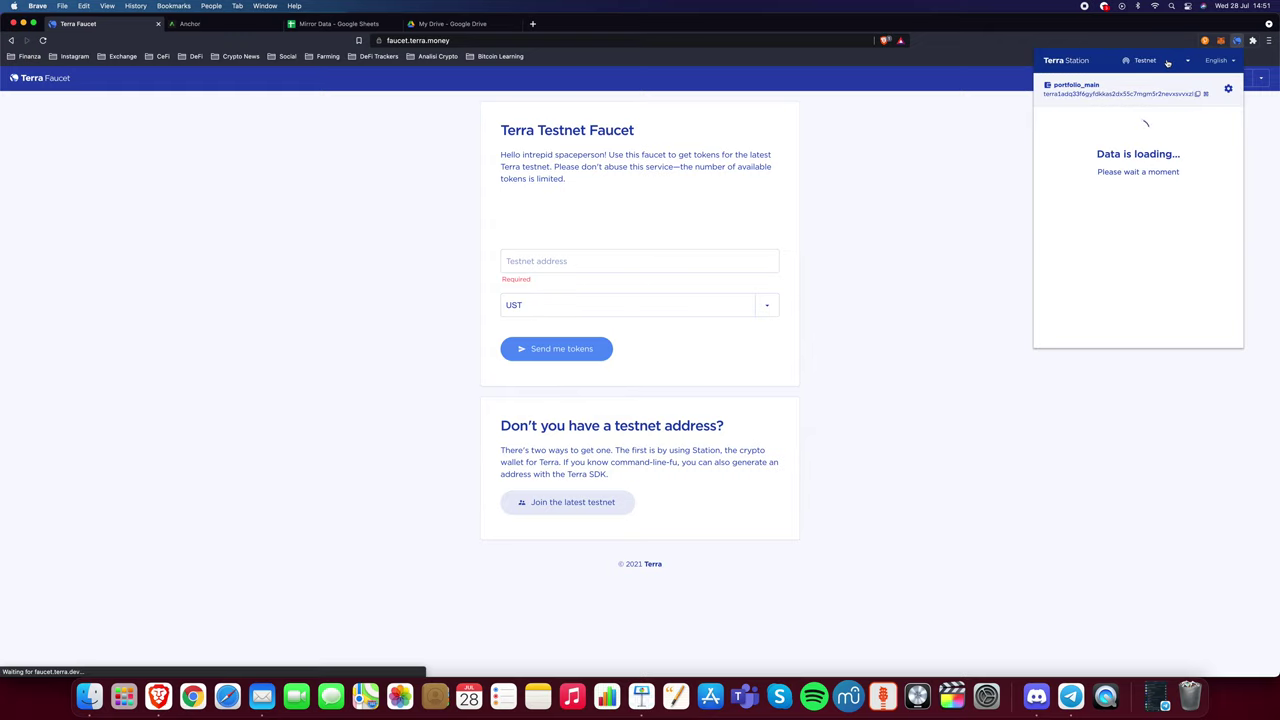
left_click(1177, 62)
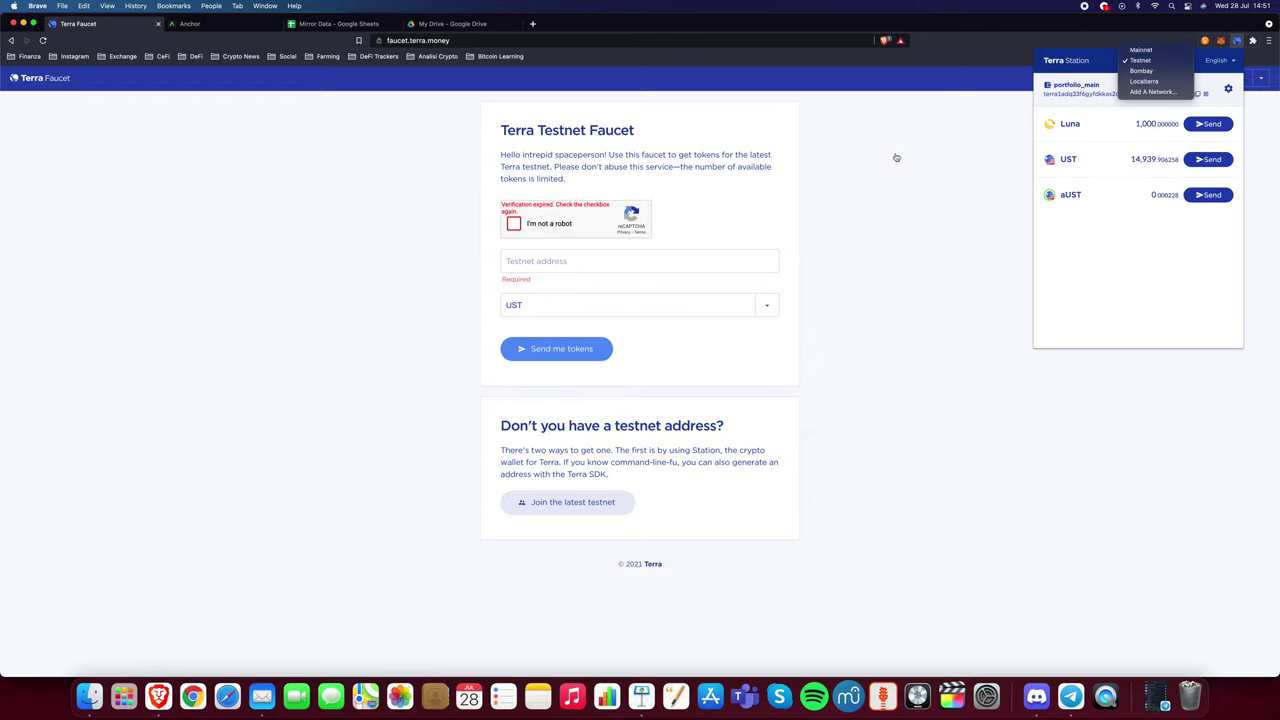
left_click(704, 189)
left_click(370, 240)
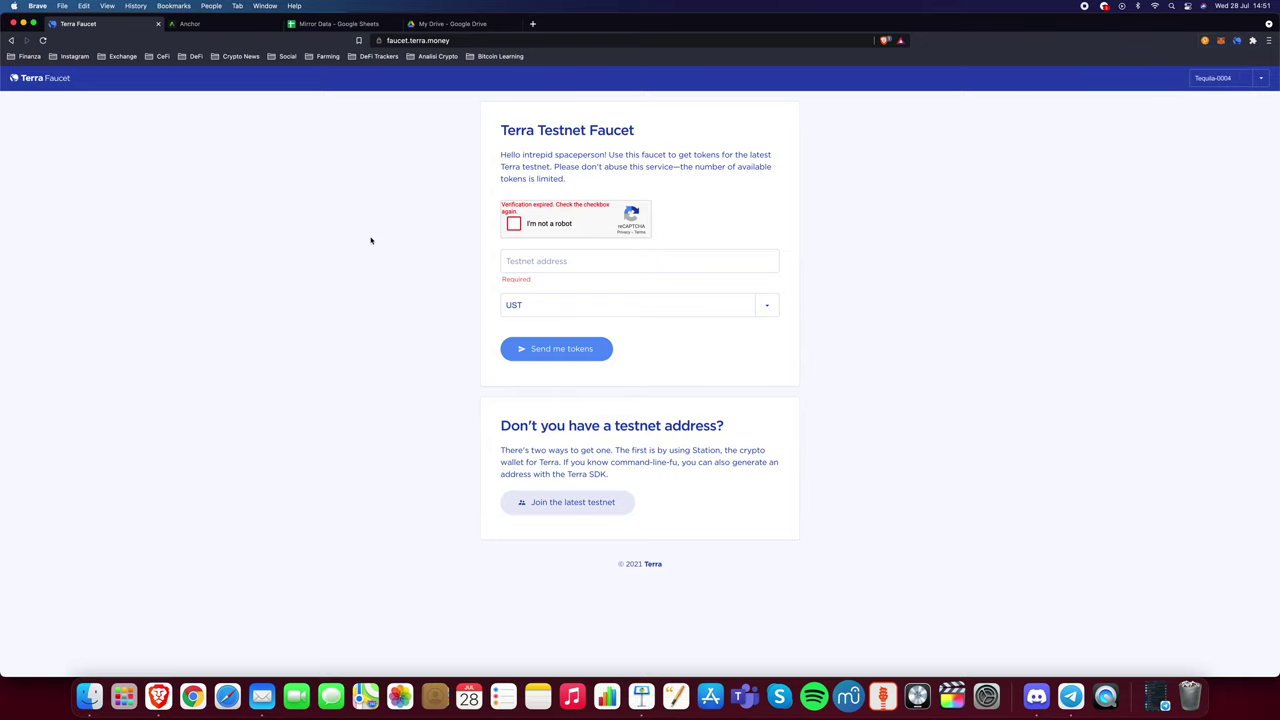
- Switch to Anchor and check the balances of the connected wallet
left_click(238, 25)
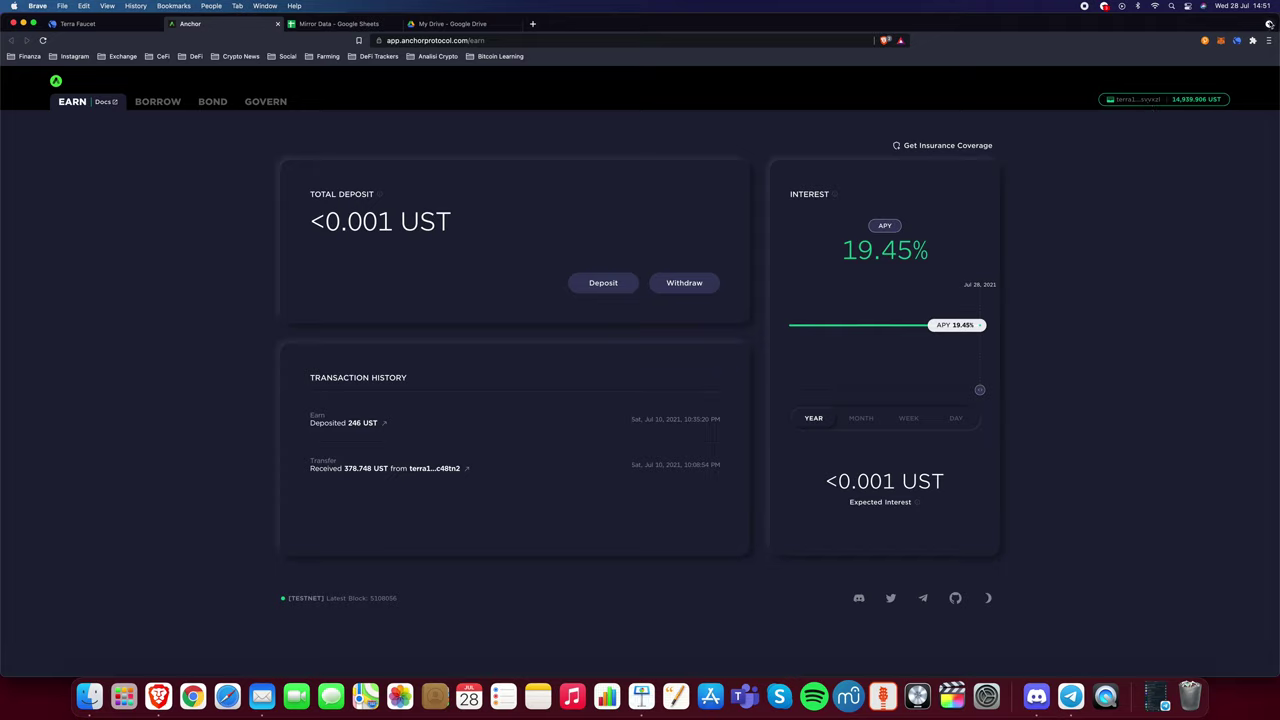
left_click(1168, 99)
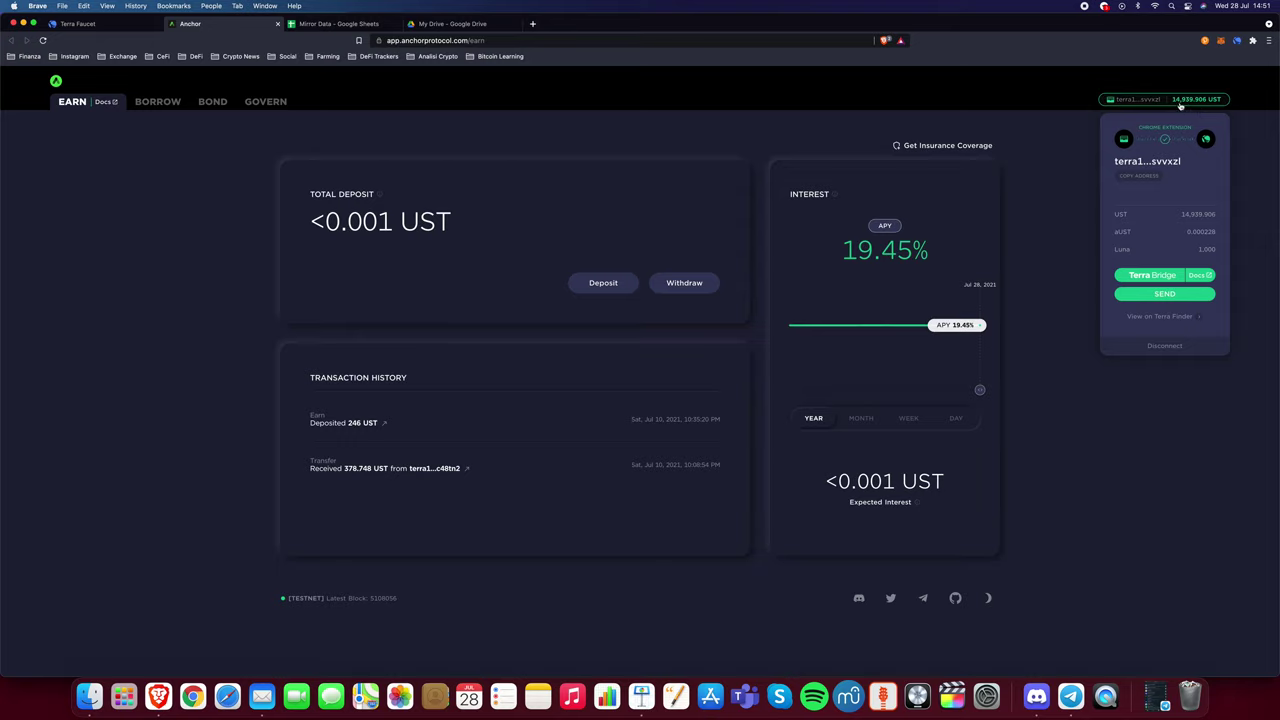
left_click(1250, 197)
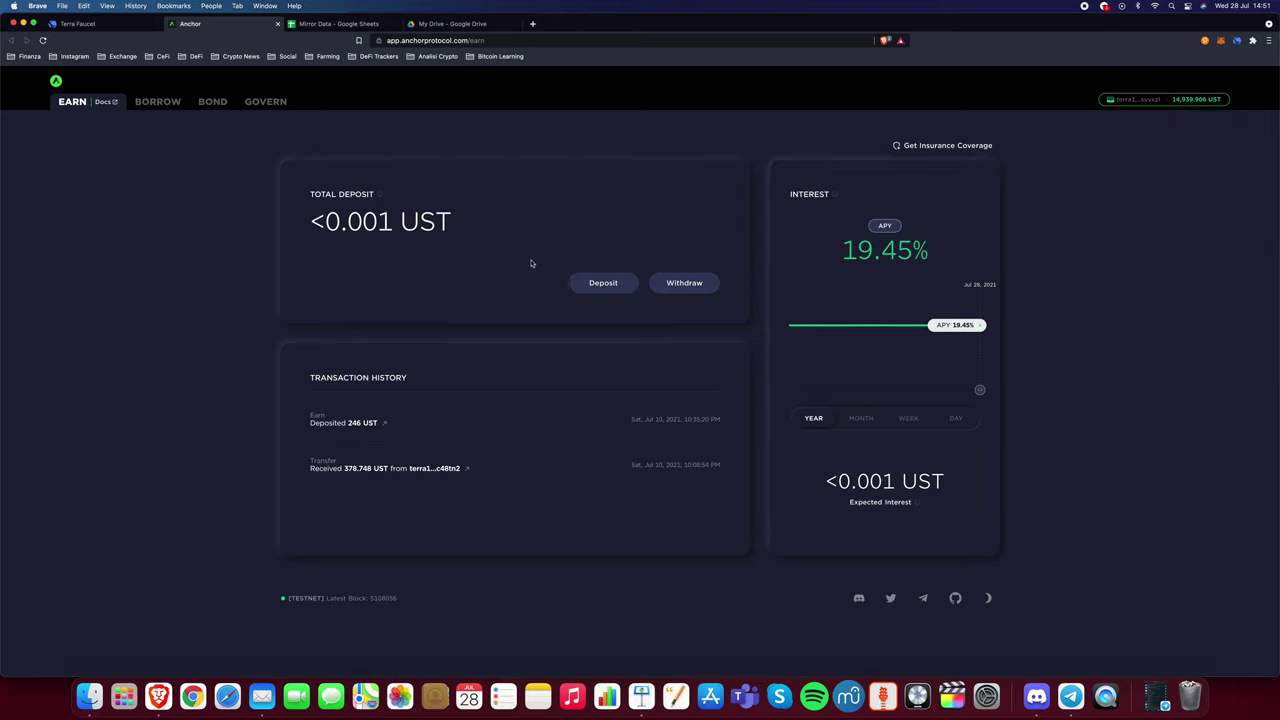
- Deposit 5000 UST into Anchor Earn and approve the transaction in Terra Station
left_click(594, 284)
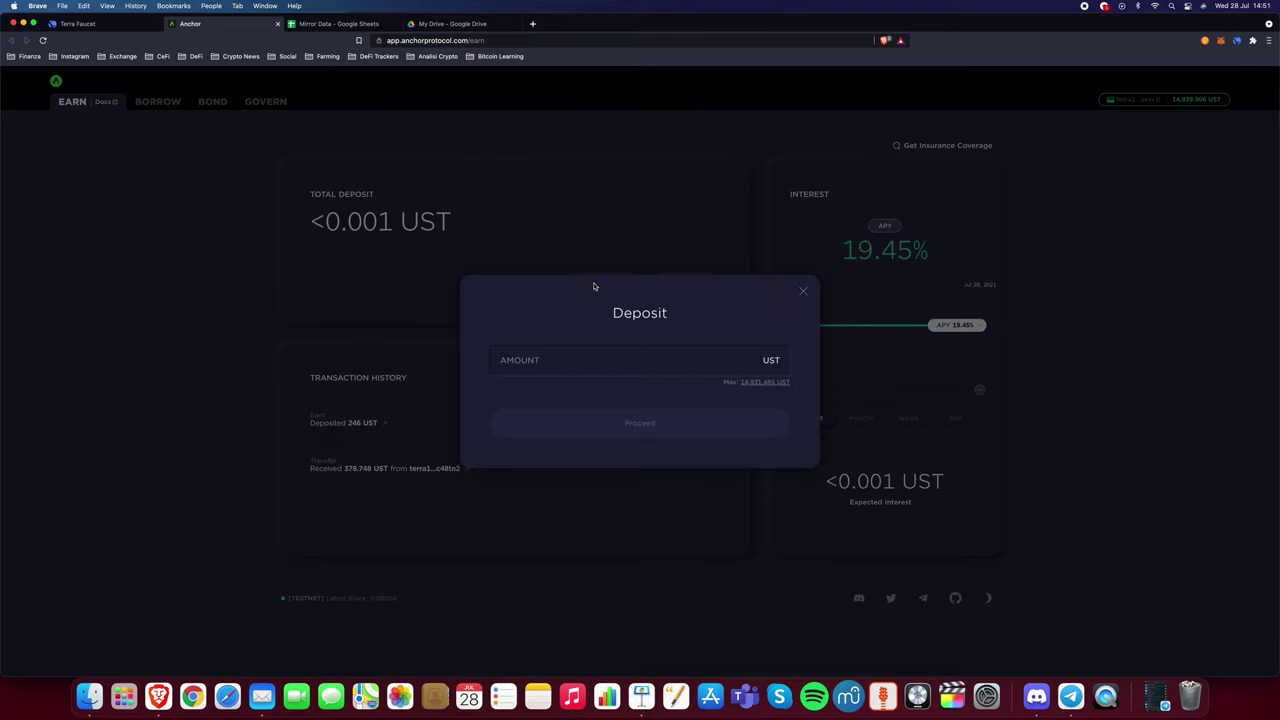
left_click(607, 359)
left_click(590, 362)
type("5000")
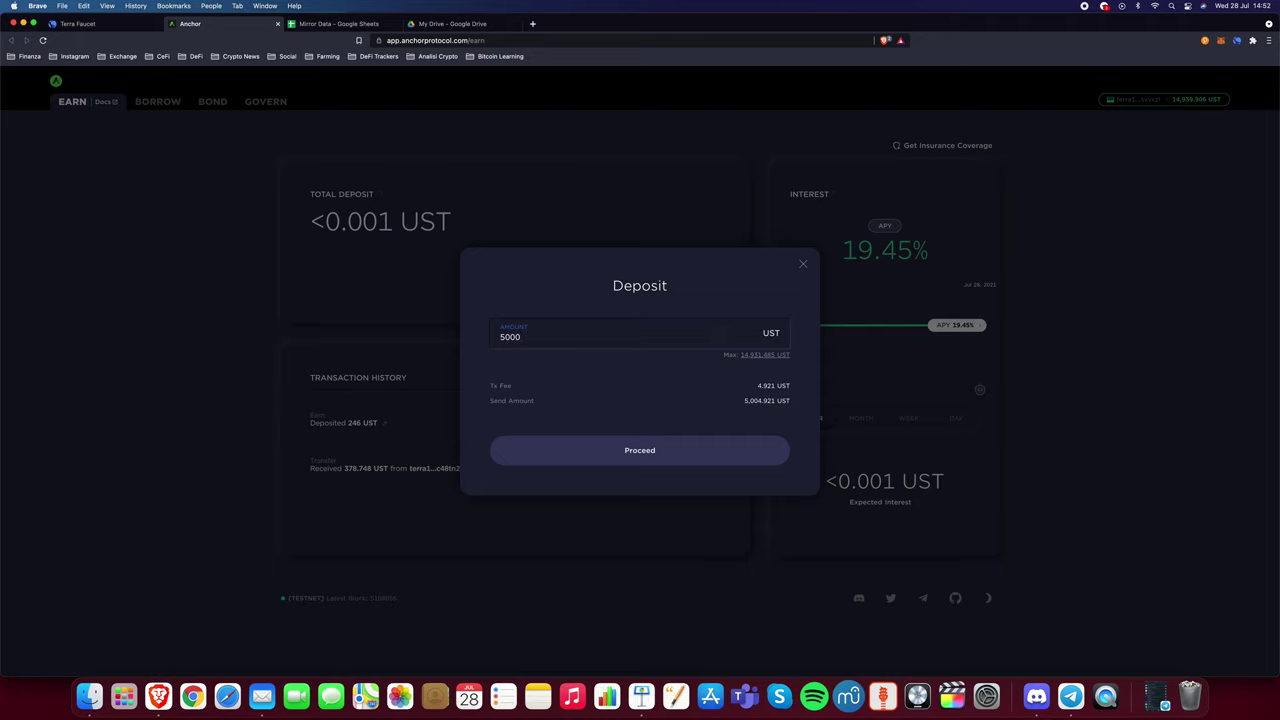
left_click(756, 383)
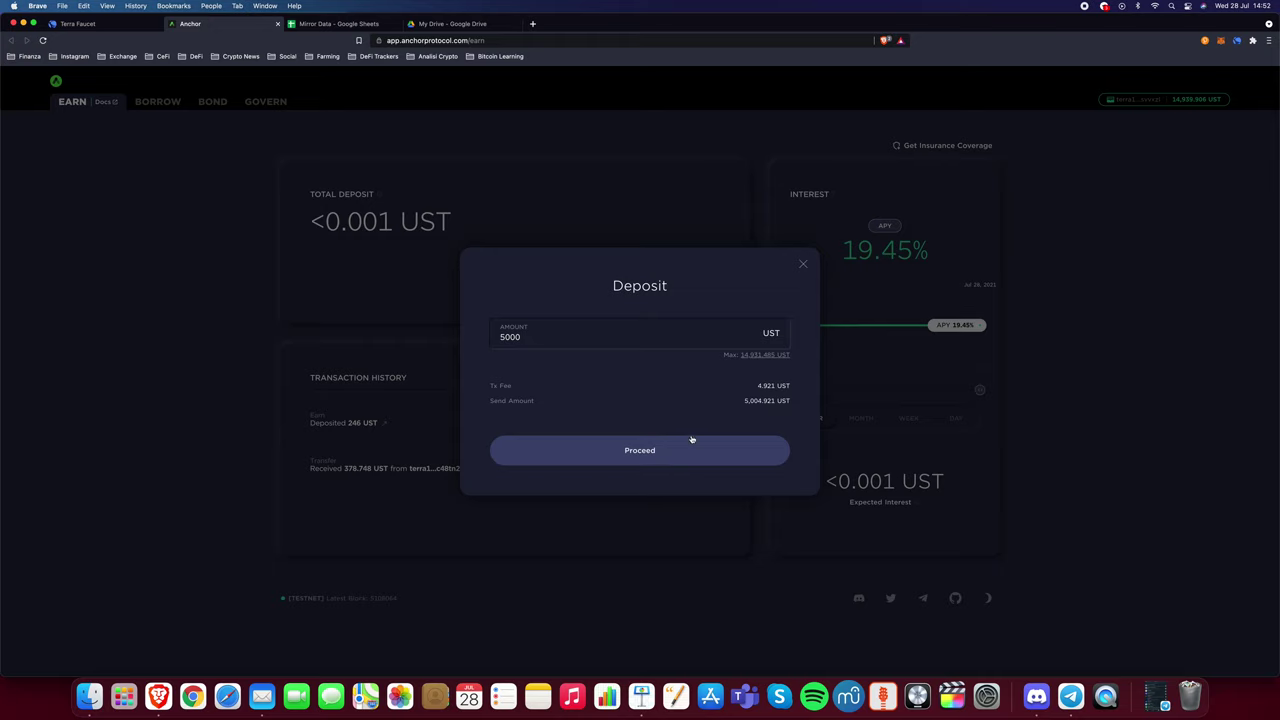
left_click(723, 452)
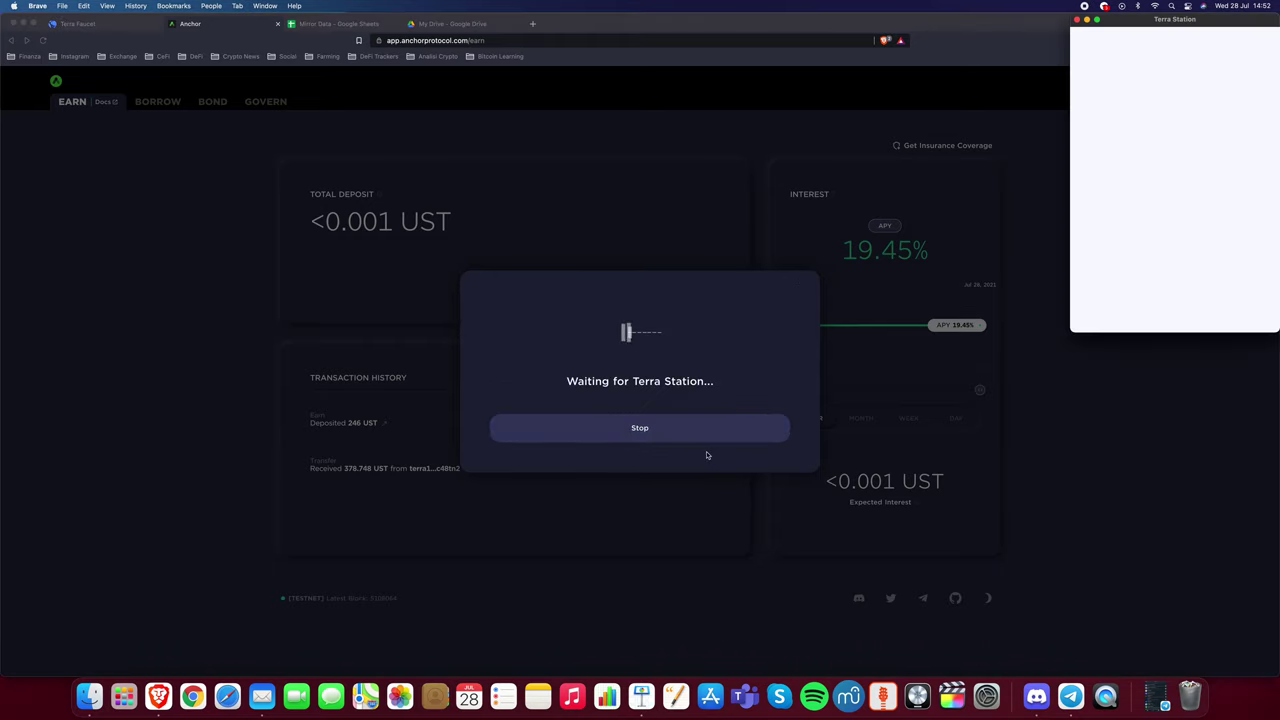
left_click(1126, 284)
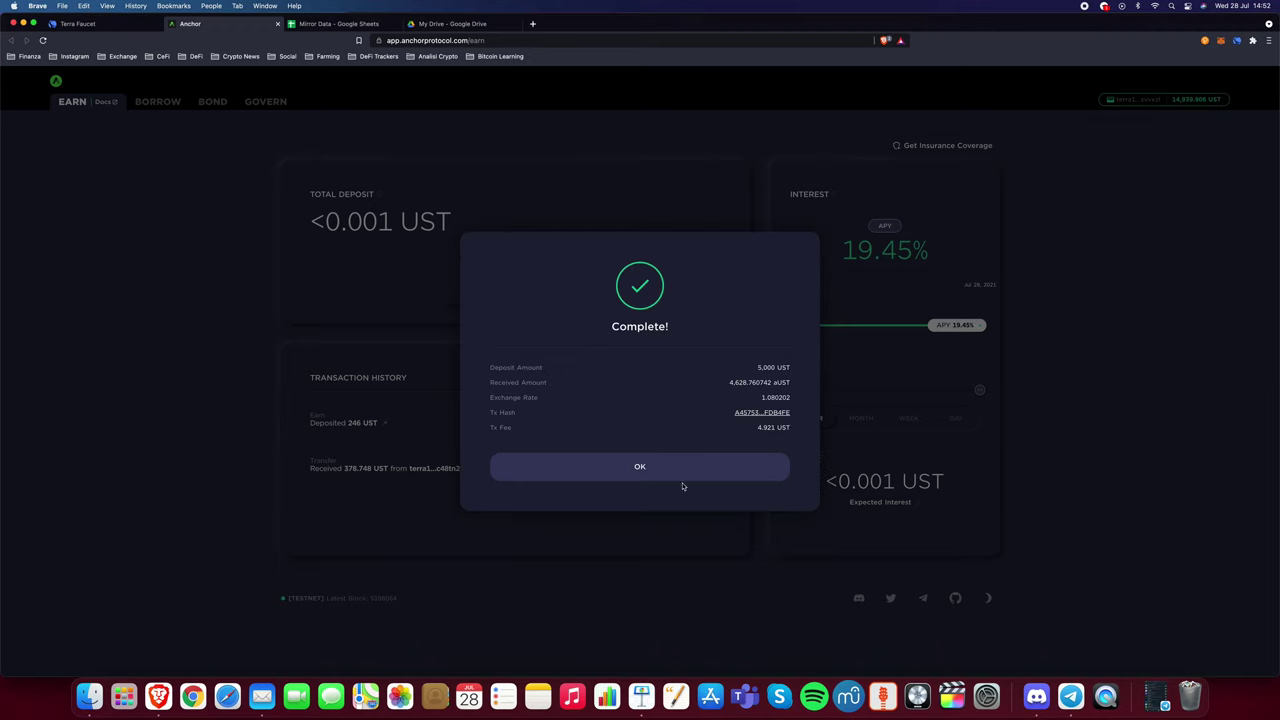
left_click(641, 467)
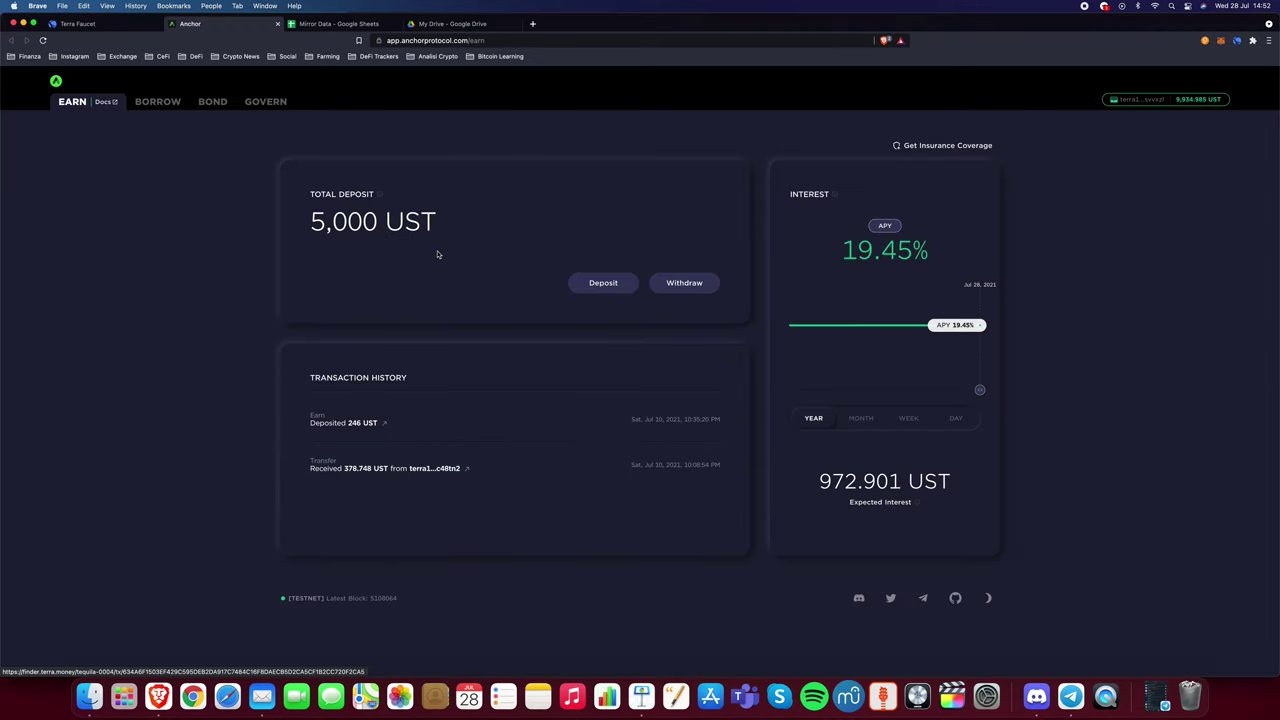
- Examine the total deposit amount and the interest APY on Anchor's Earn page
mouse_move(438, 222)
left_mouse_down()
mouse_move(275, 221)
mouse_move(459, 215)
left_mouse_up()
left_click(333, 250)
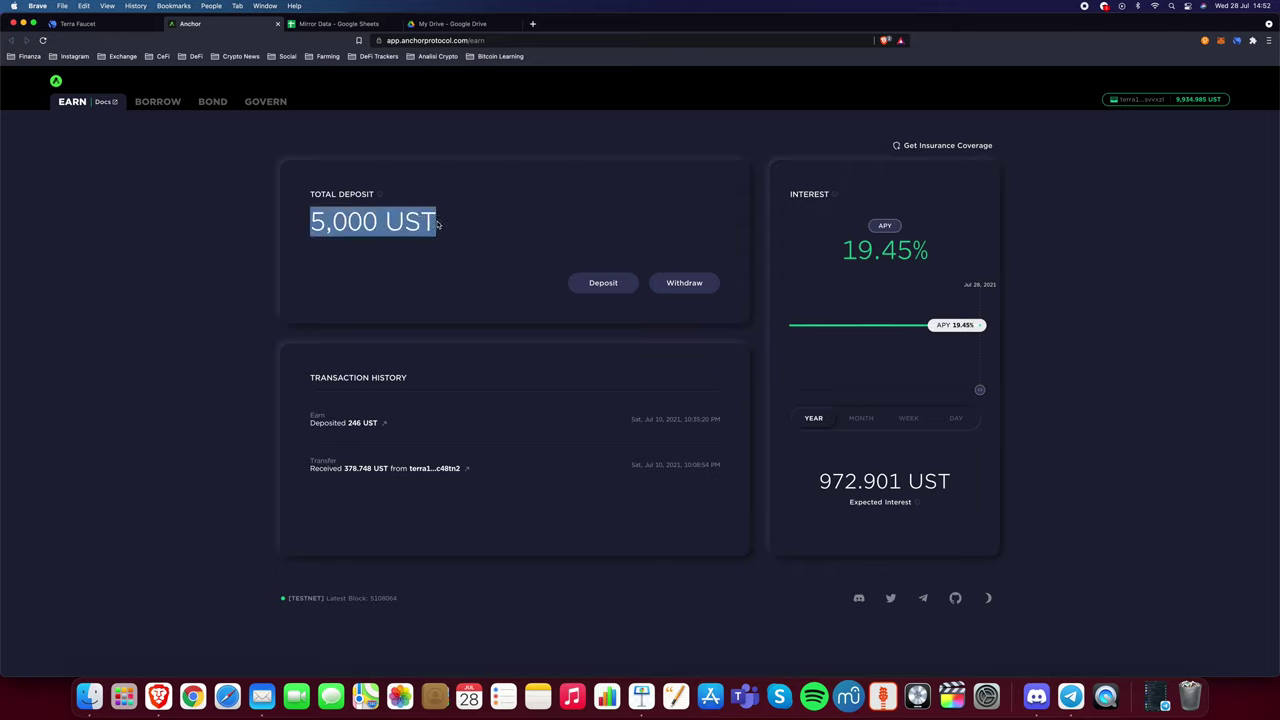
left_click(438, 223)
left_click_drag(308, 224, 440, 222)
left_click(440, 222)
left_click_drag(840, 262, 940, 261)
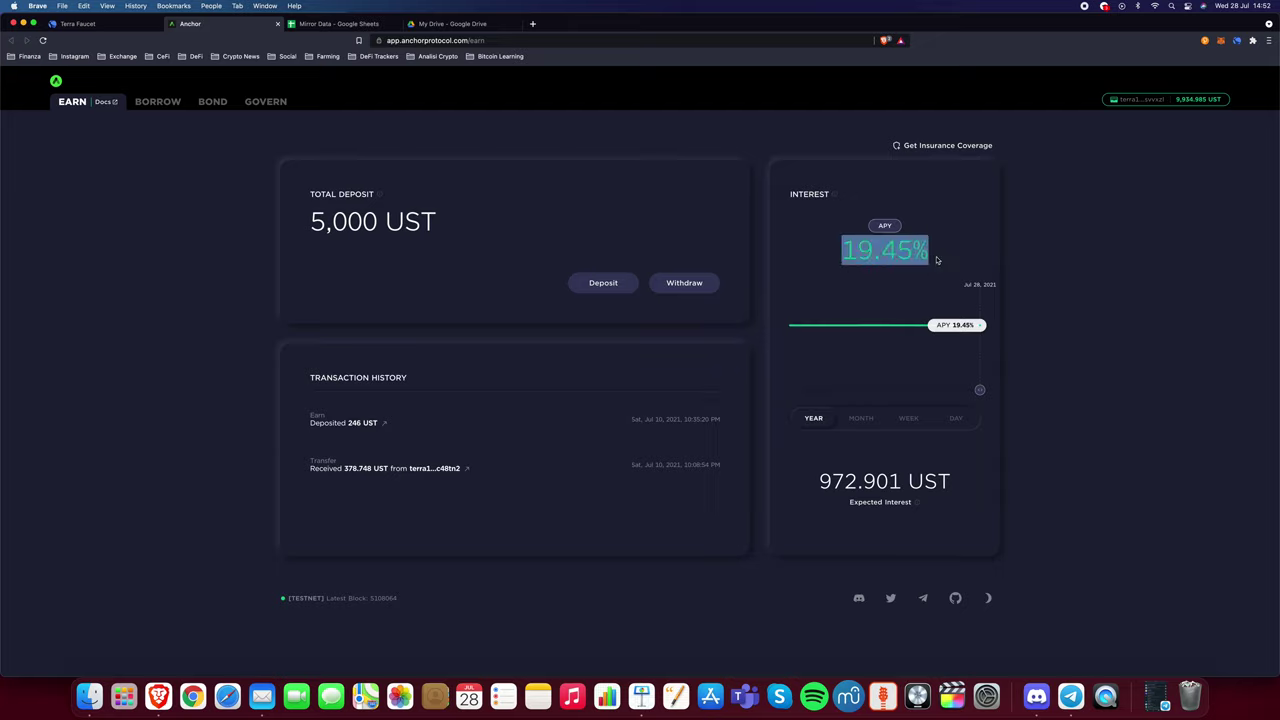
left_click(938, 258)
double_click(943, 255)
left_click(939, 254)
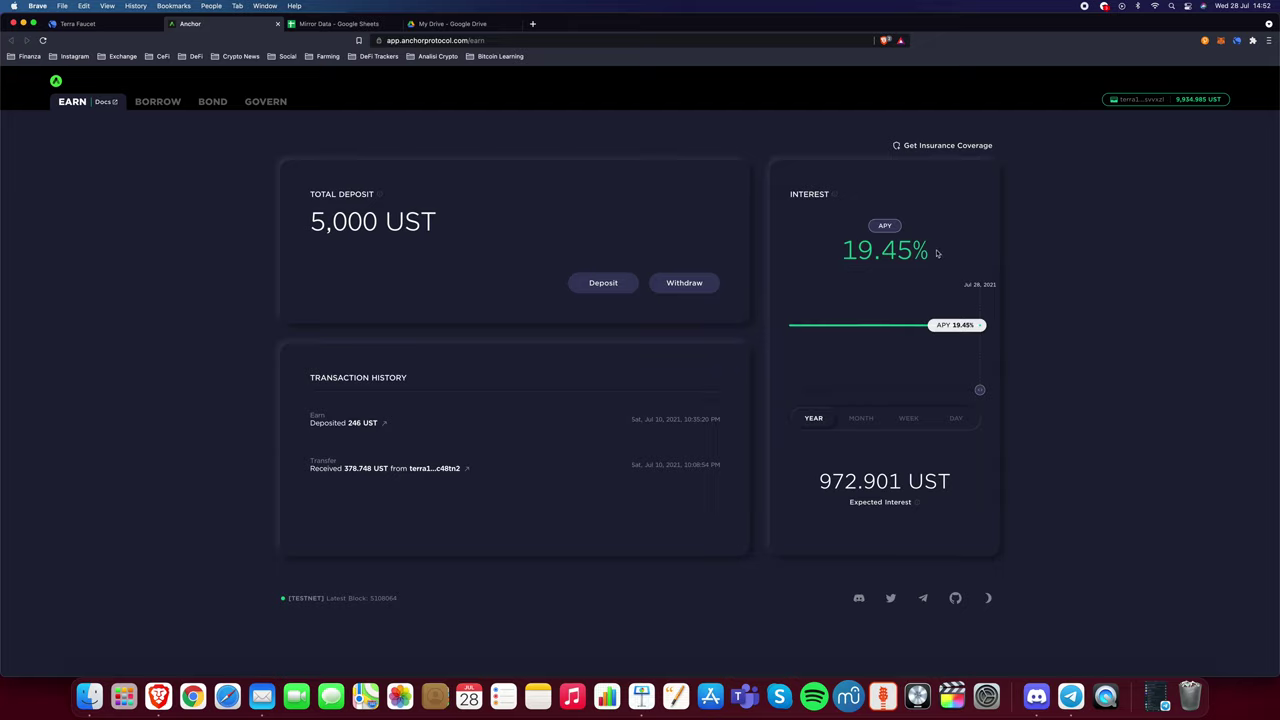
- Check the aUST balance in the Terra Station wallet
left_click(1237, 41)
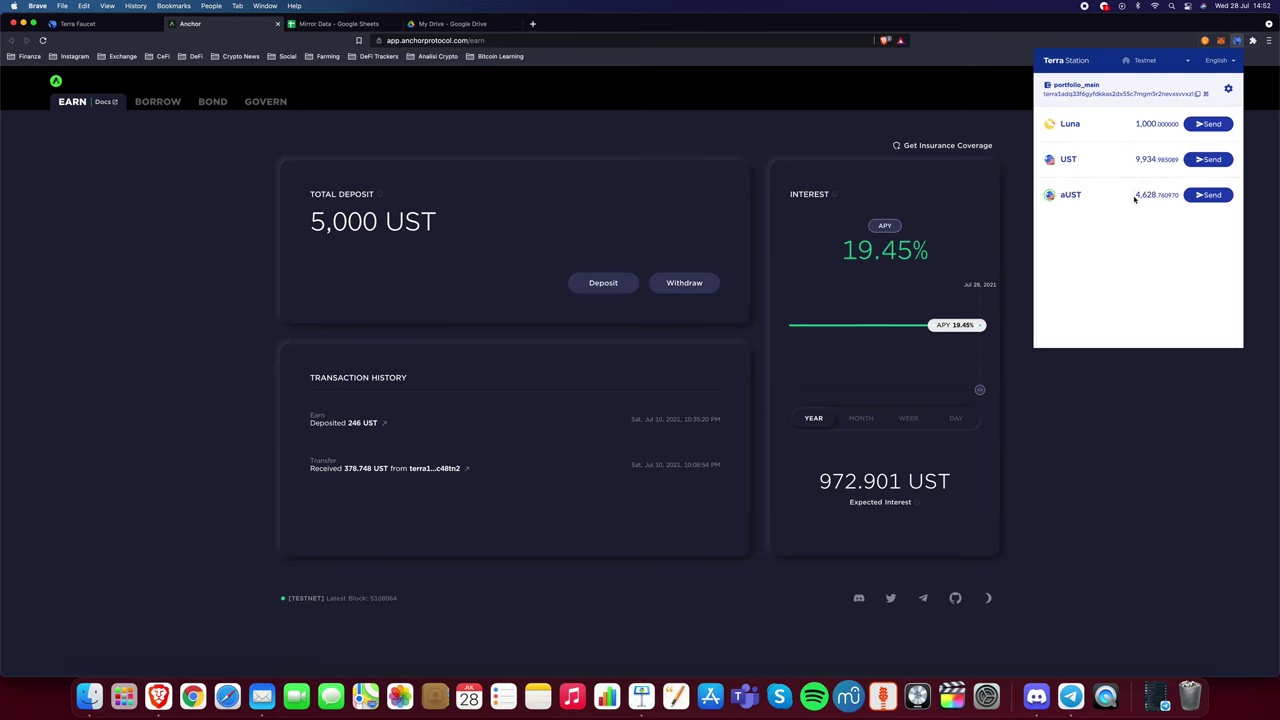
left_click_drag(1180, 194, 1138, 194)
double_click(1136, 194)
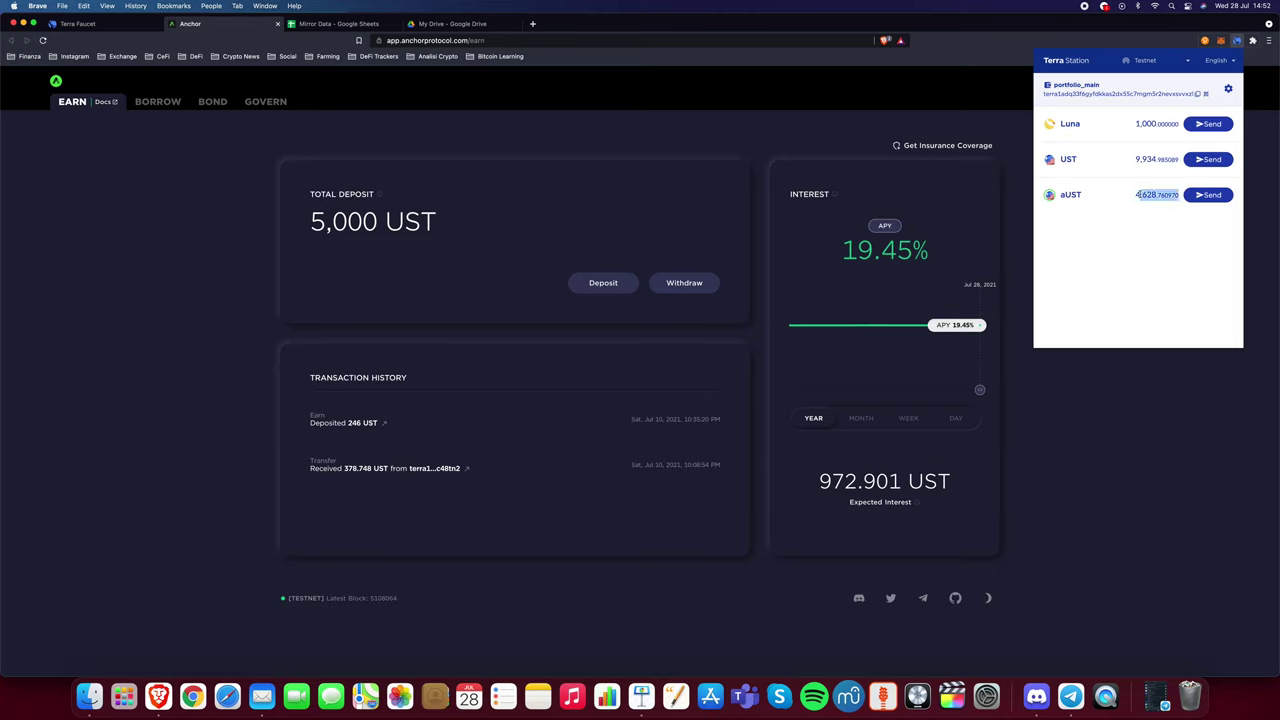
left_click(1062, 195)
left_click_drag(1180, 195, 1131, 195)
left_click(1136, 193)
left_click(592, 224)
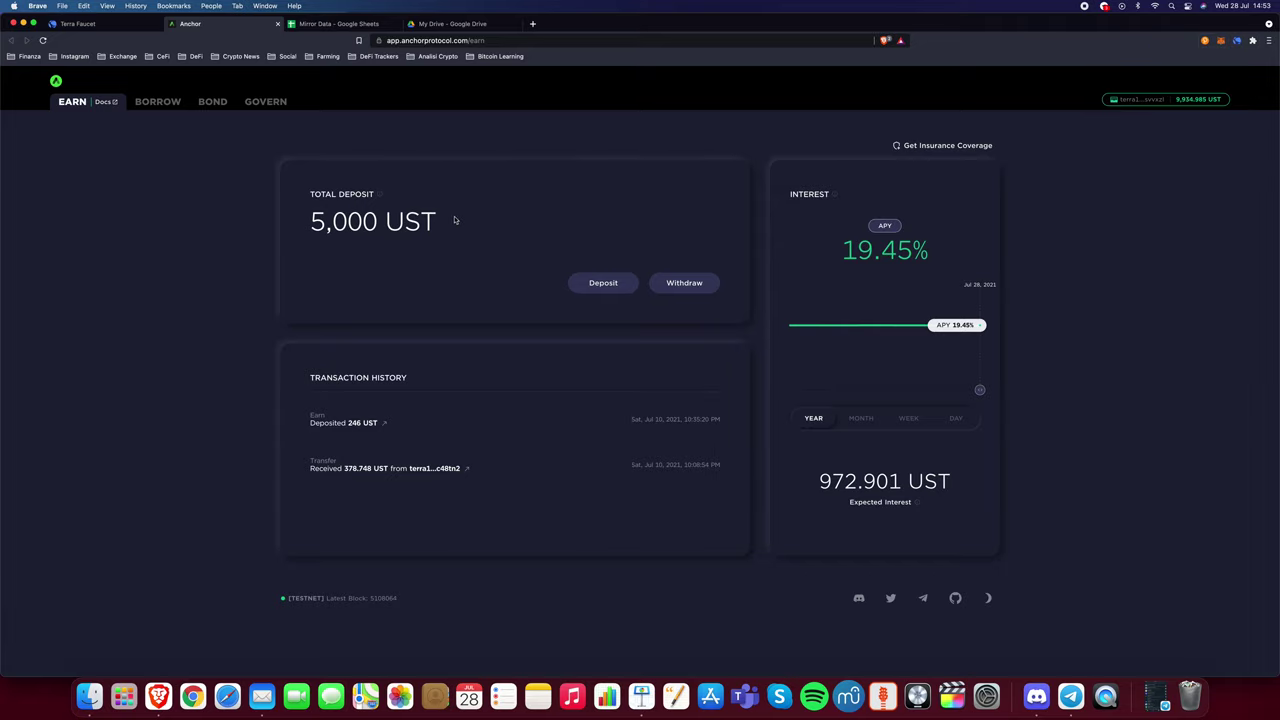
- Compare Anchor's total deposit and APY with the aUST balance held in the Terra Station wallet
left_click_drag(440, 222, 316, 206)
left_click(512, 219)
left_click(1237, 41)
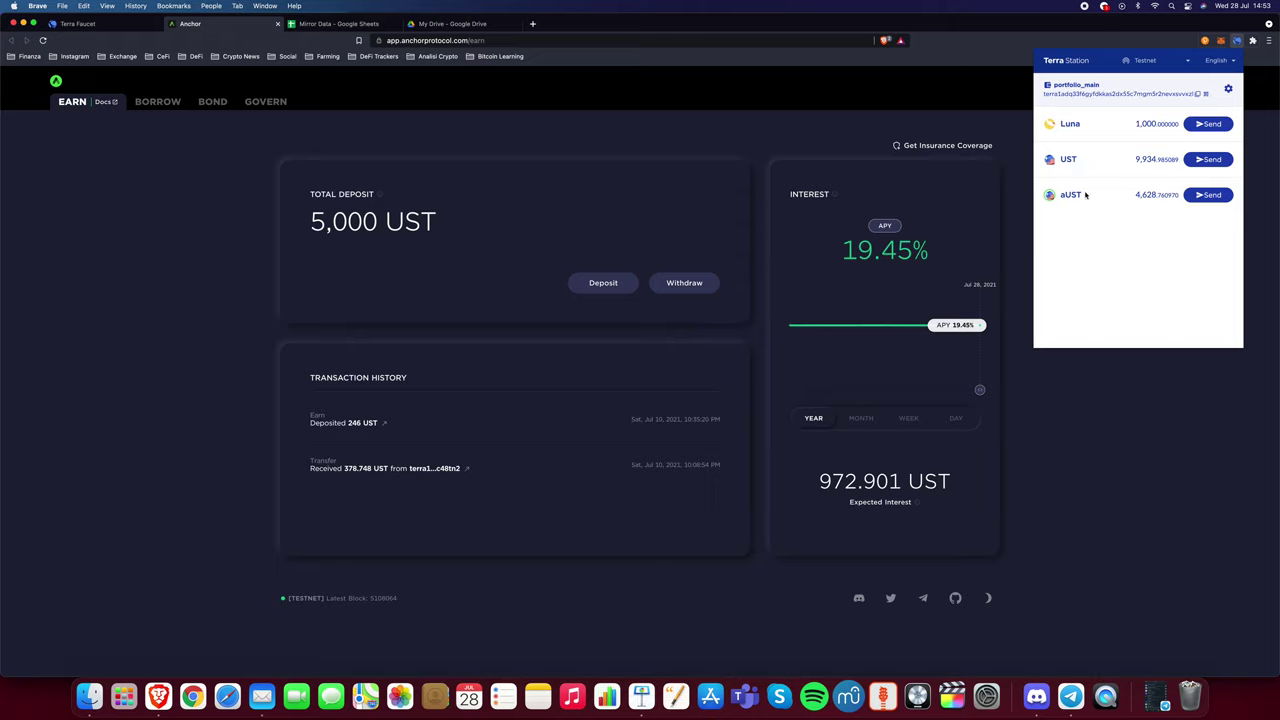
double_click(1137, 197)
left_click(982, 225)
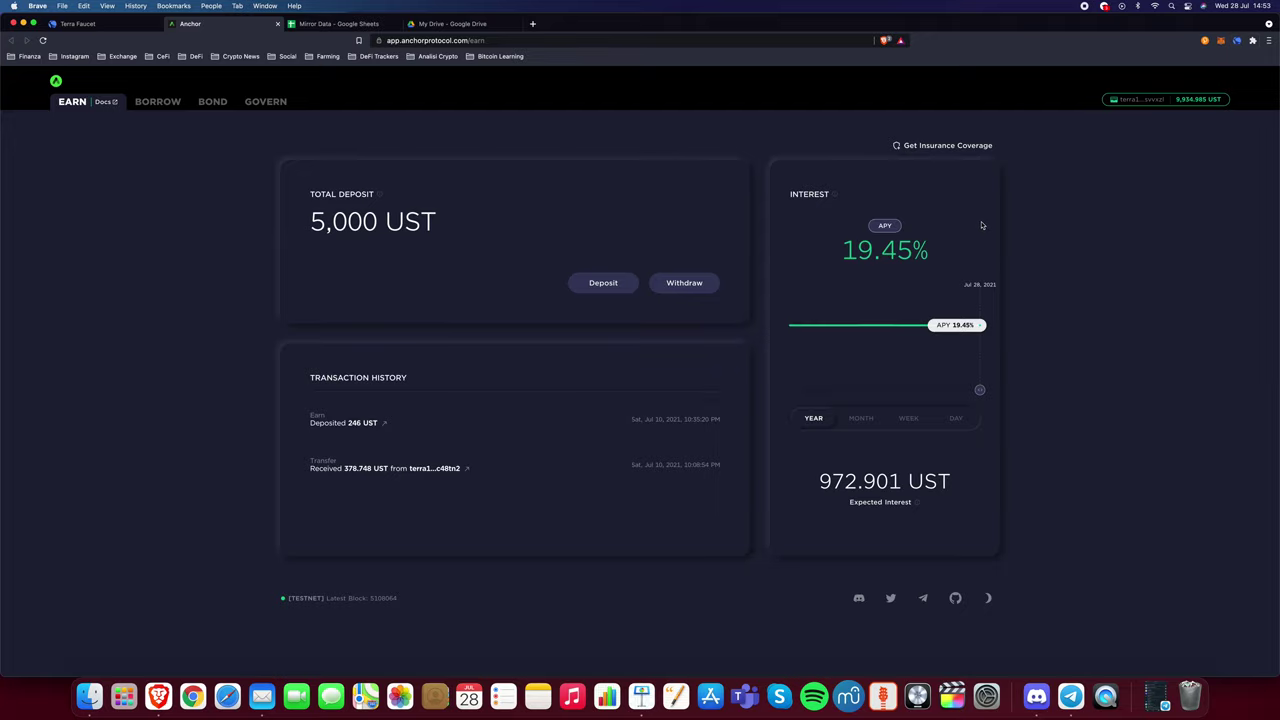
left_click_drag(944, 248, 830, 256)
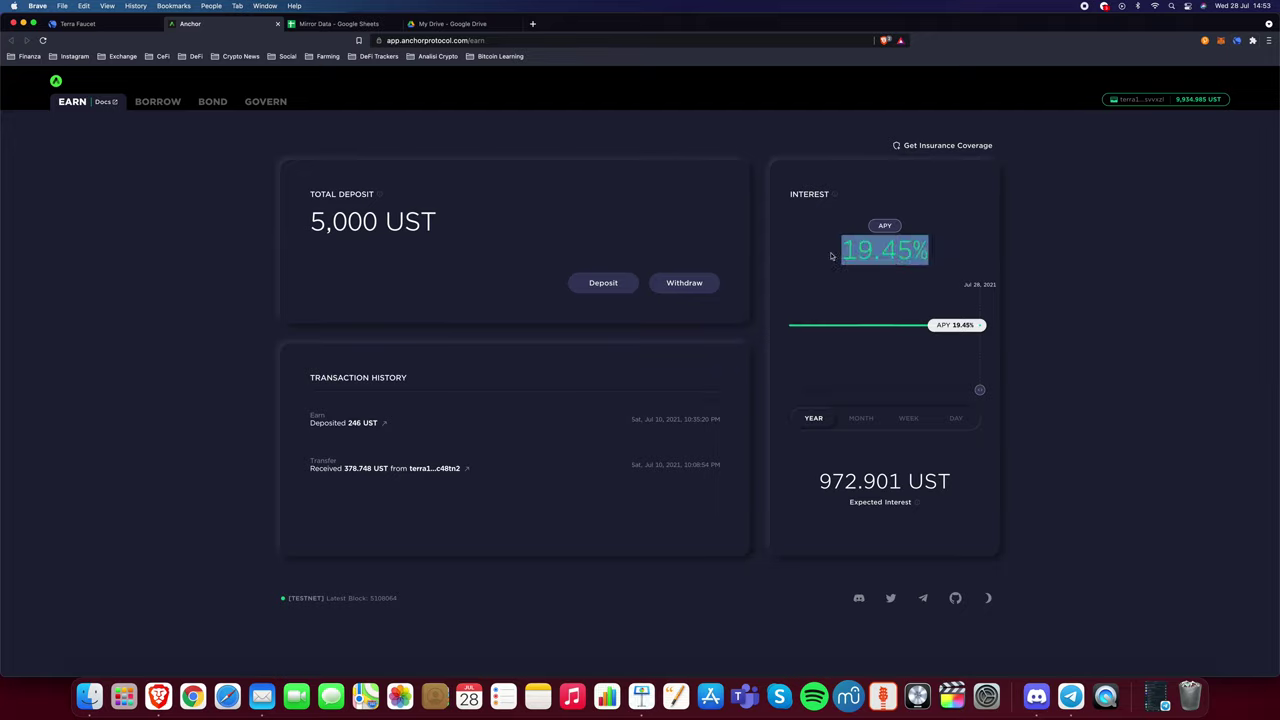
left_click(830, 256)
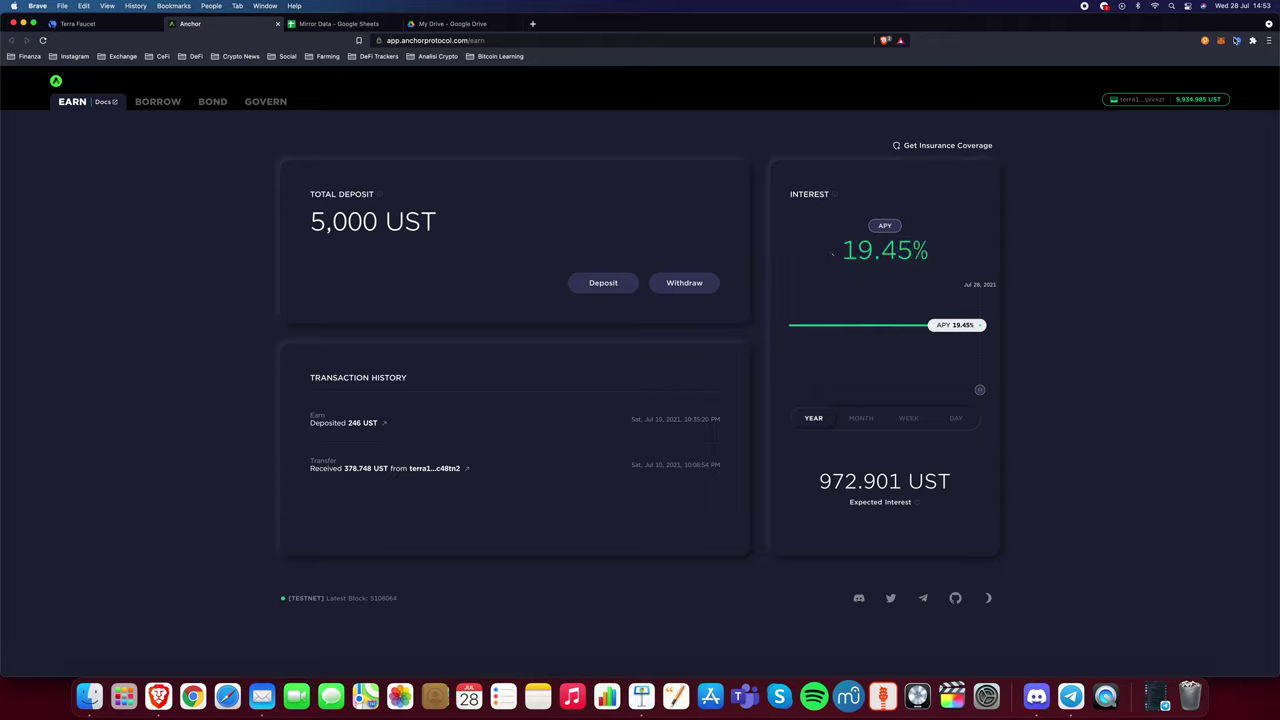
left_click(1237, 41)
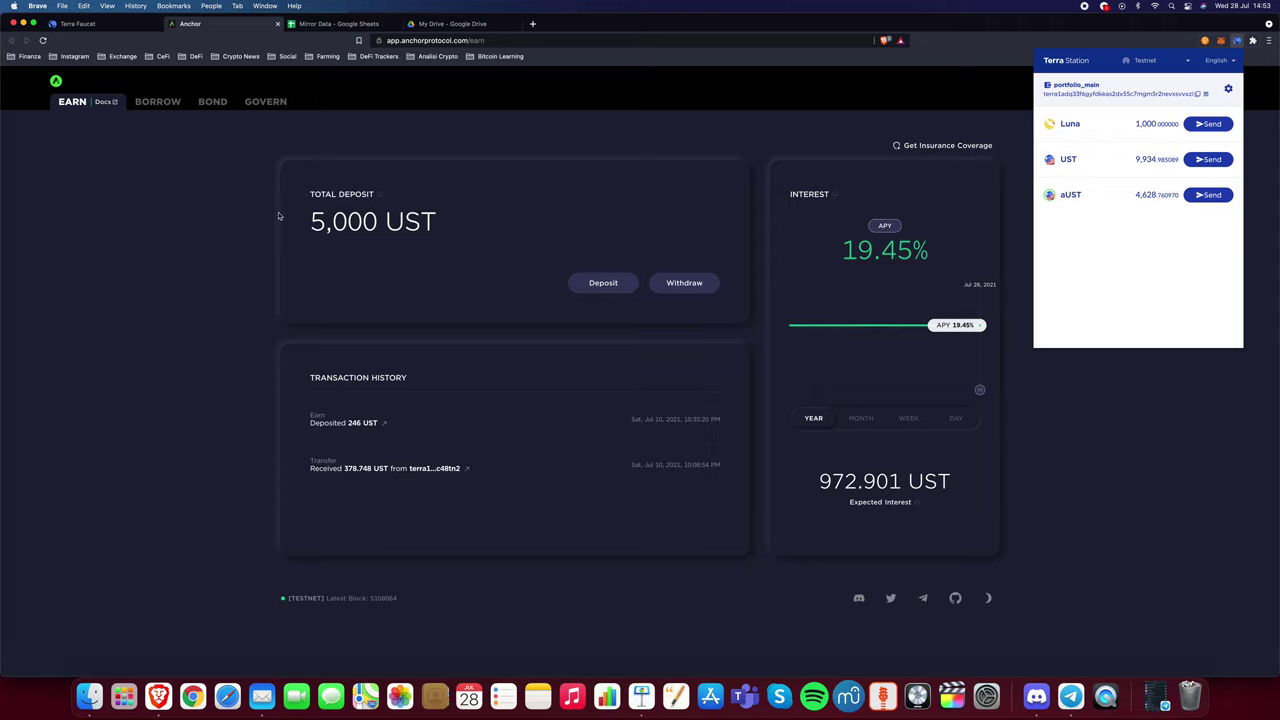
left_click(428, 228)
left_click_drag(304, 222, 440, 224)
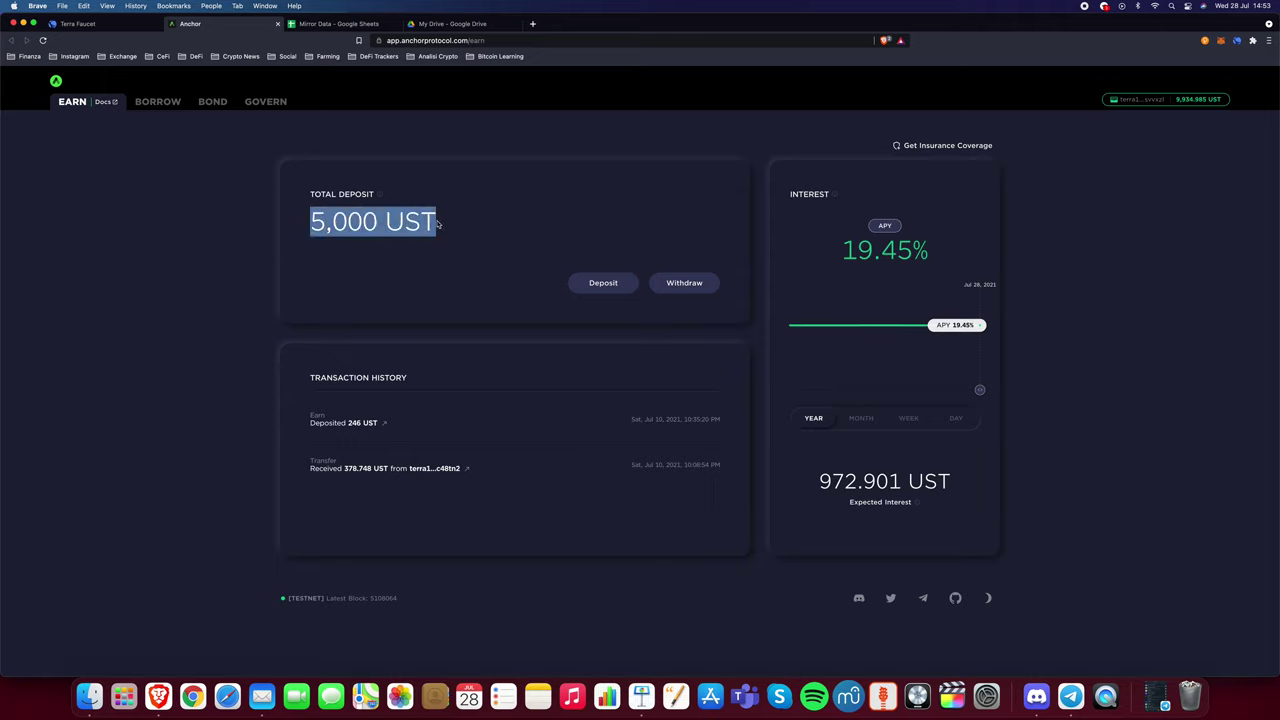
left_click(251, 220)
left_click_drag(849, 254, 928, 252)
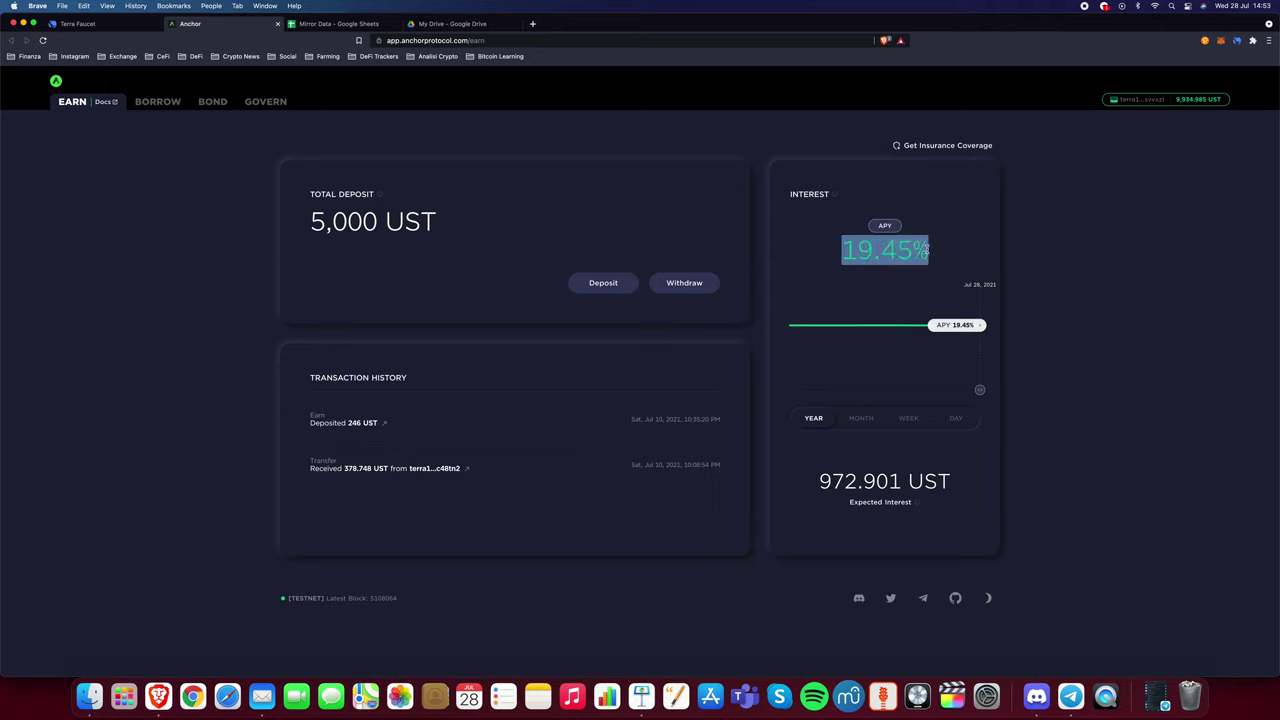
left_click(867, 262)
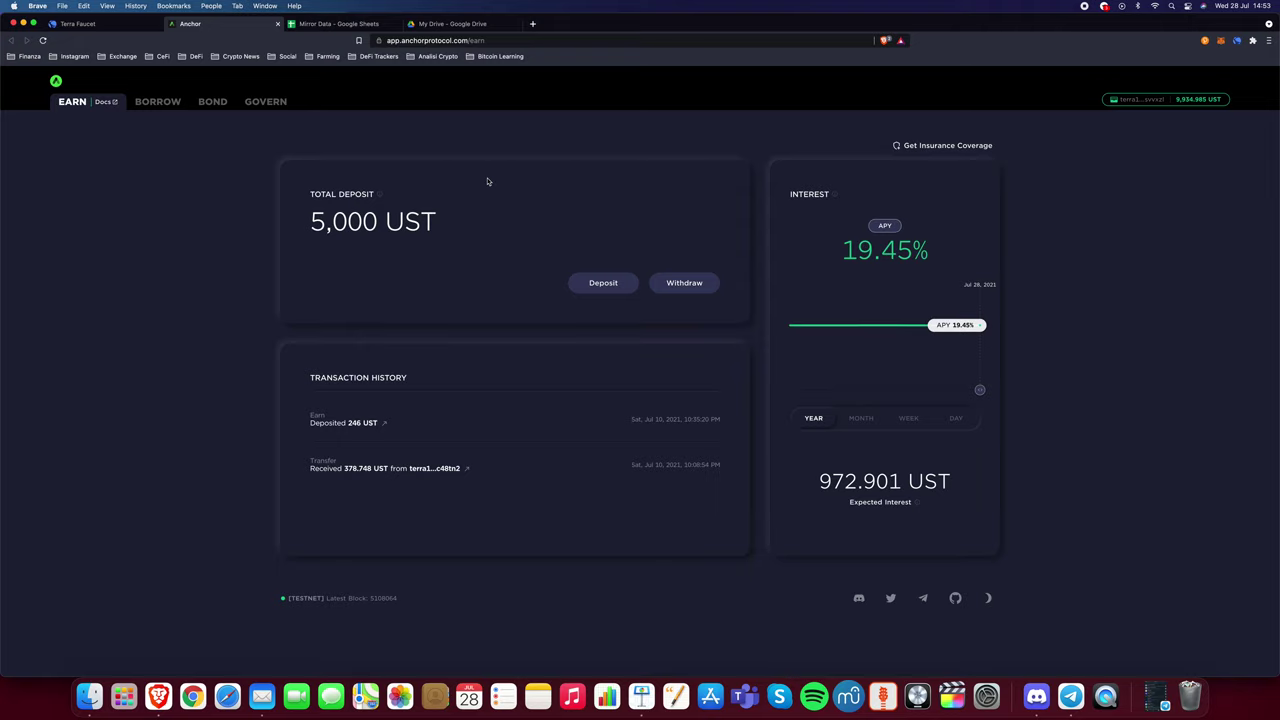
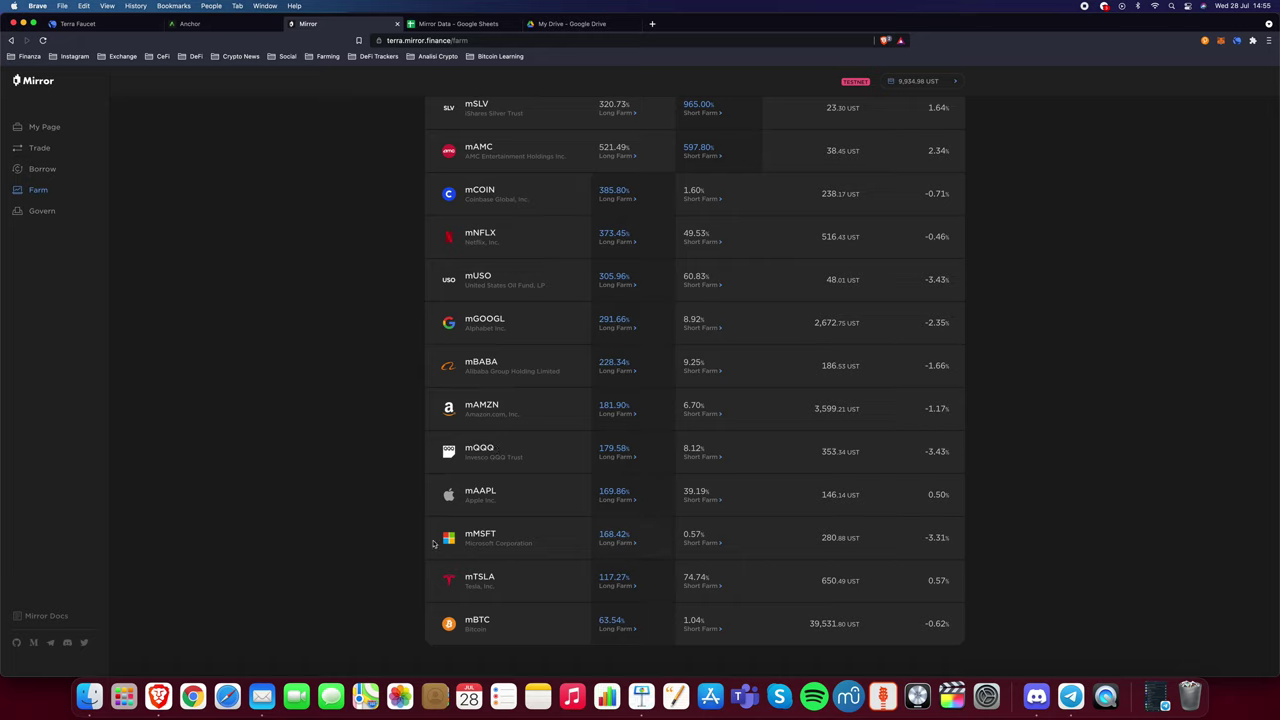
- Open the short farm form for mMSFT from Mirror's farm list and review its collateral and short amount sections
double_click(495, 534)
left_click(516, 538)
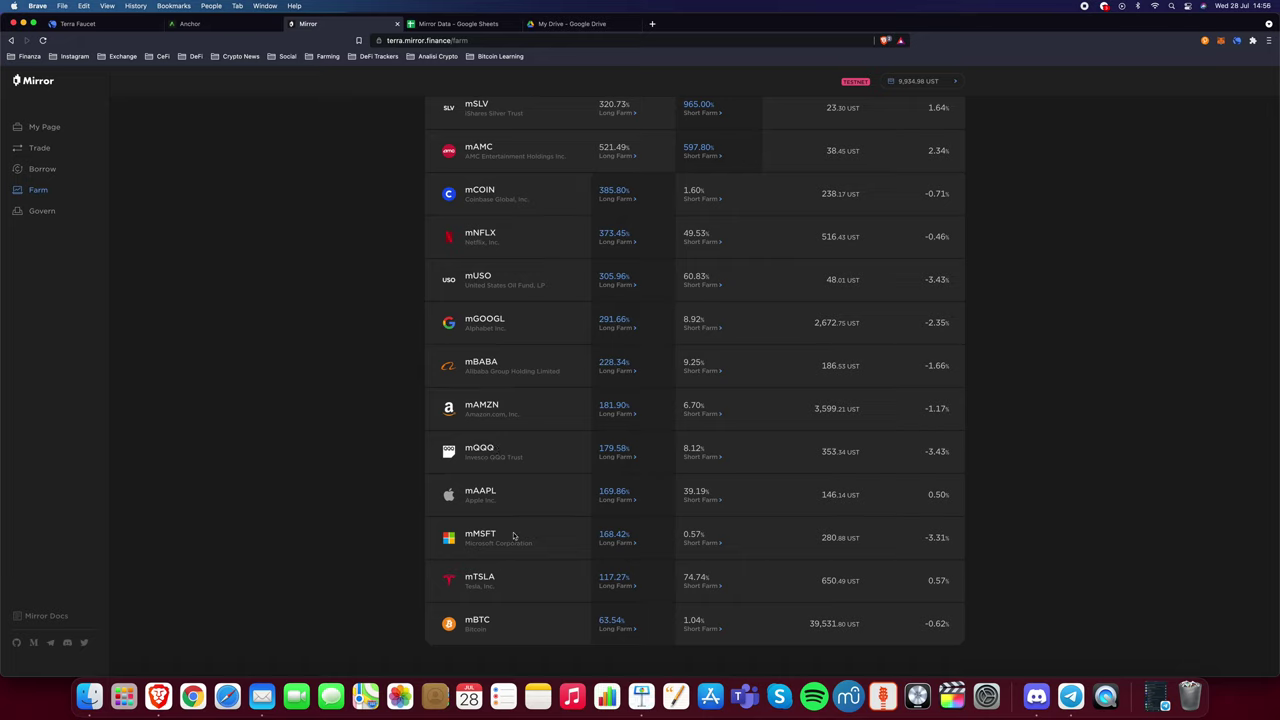
left_click(706, 547)
scroll(500, 296, "down", 2)
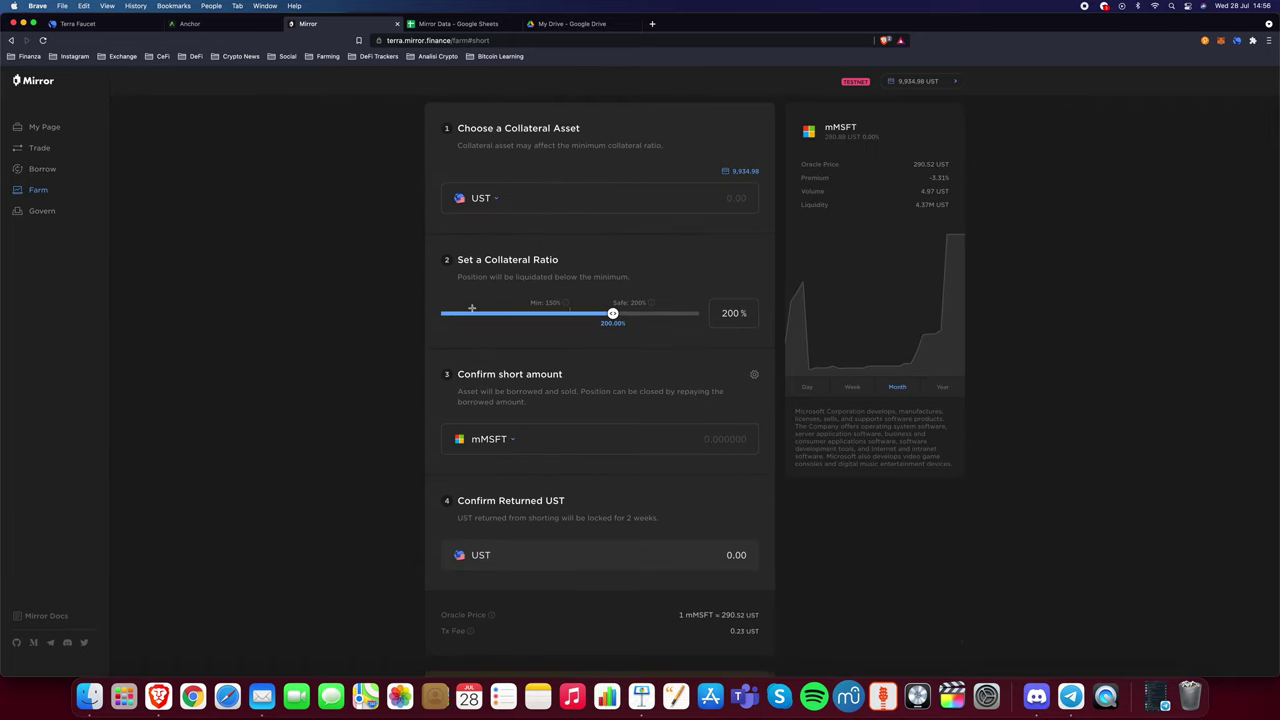
scroll(505, 297, "up", 2)
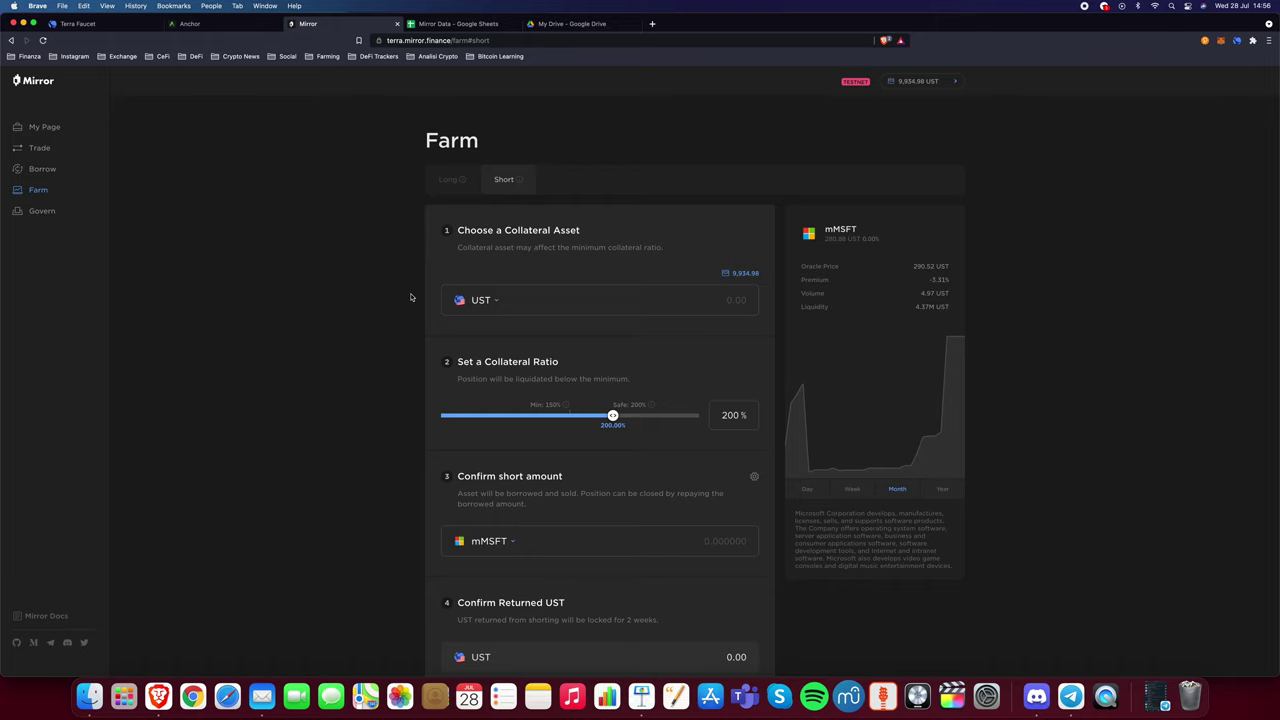
- Choose aUST as the collateral asset for the mMSFT short farm and commit the full available balance of 4628.76097 aUST
scroll(410, 297, "down", 2)
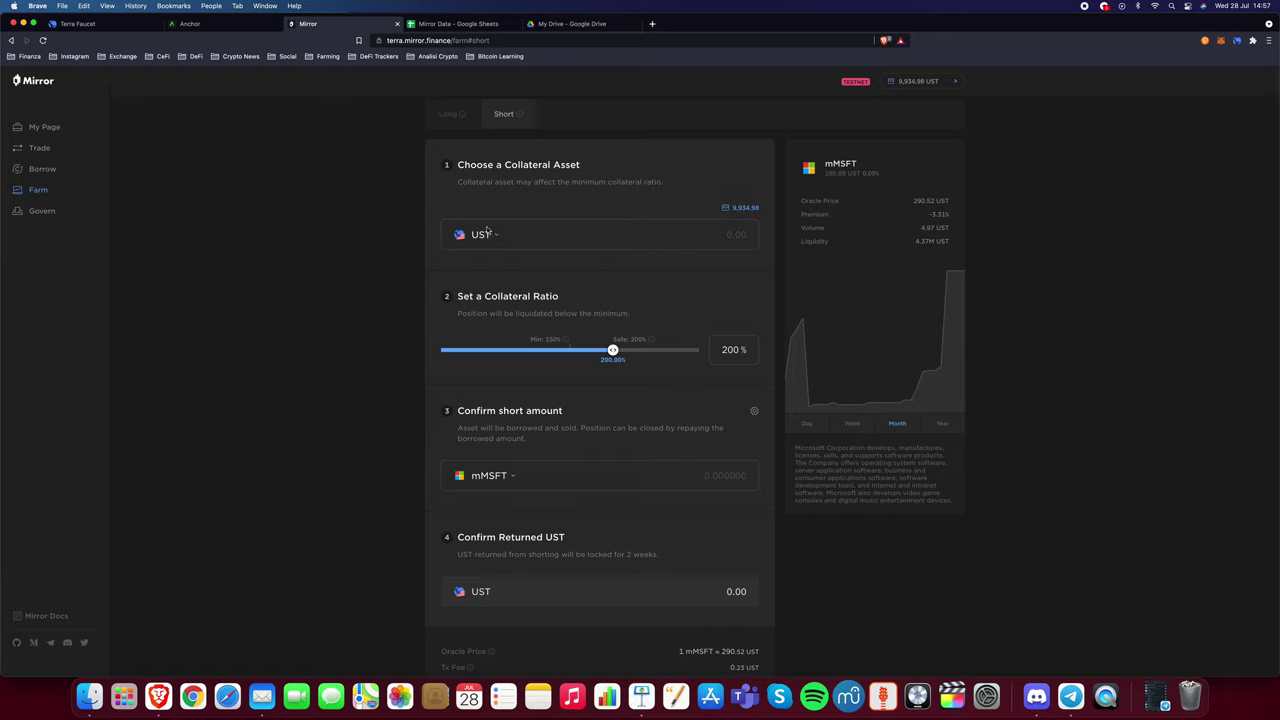
left_click_drag(455, 166, 587, 167)
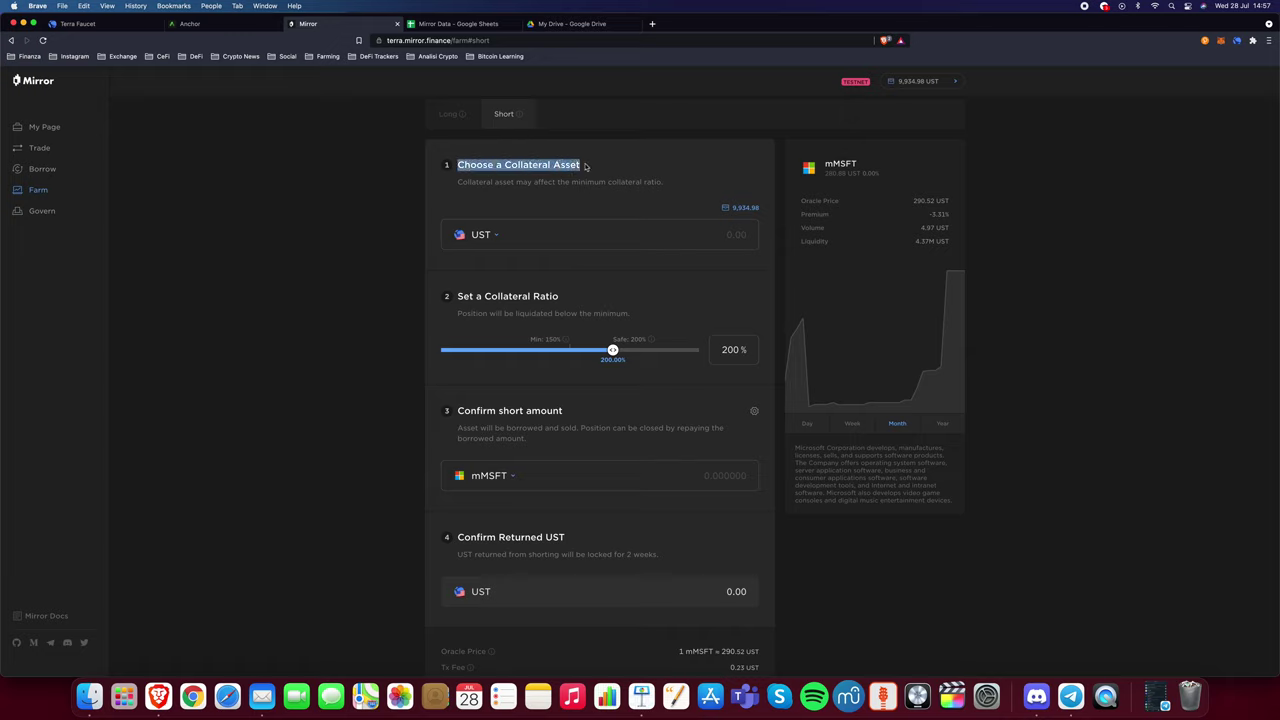
left_click(587, 167)
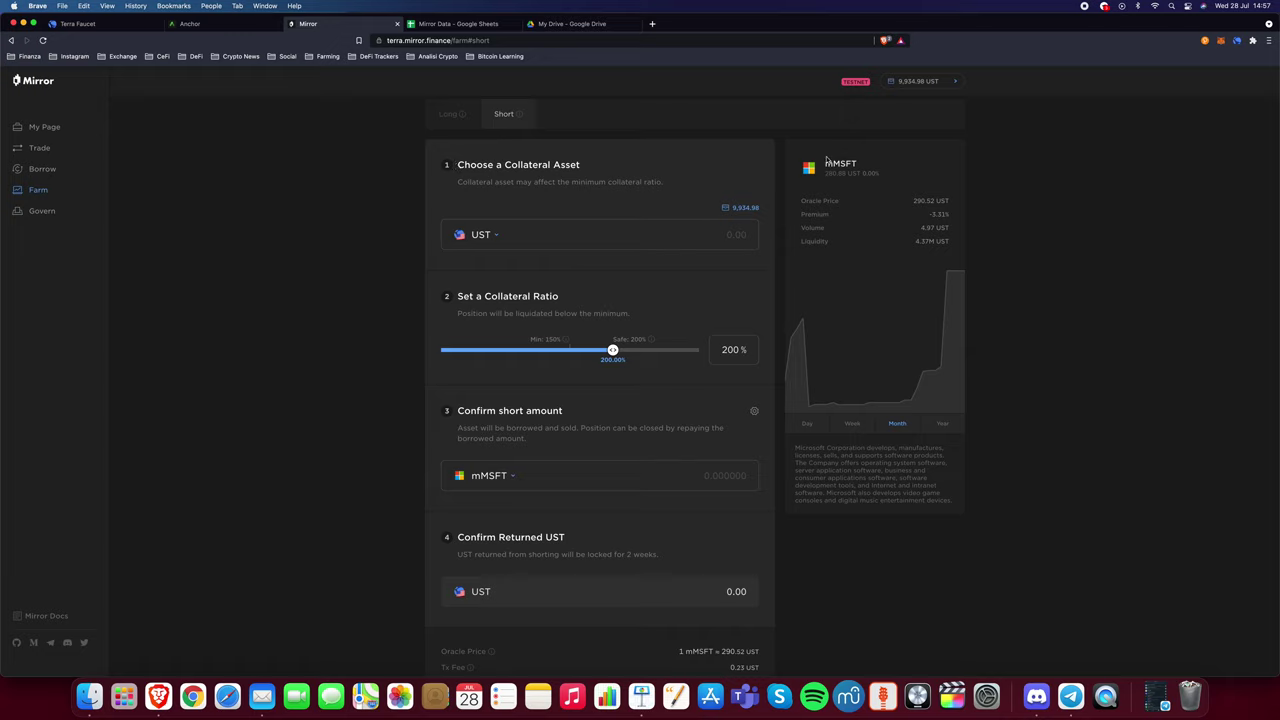
left_click(493, 235)
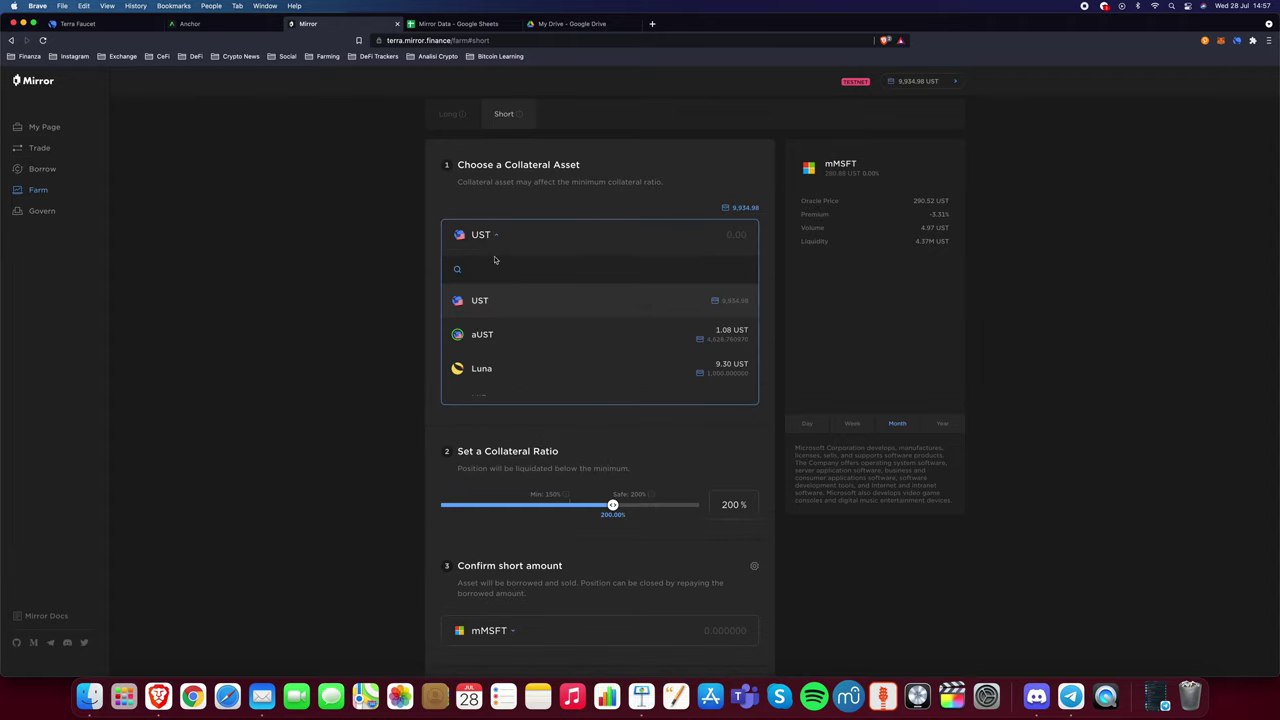
left_click(497, 336)
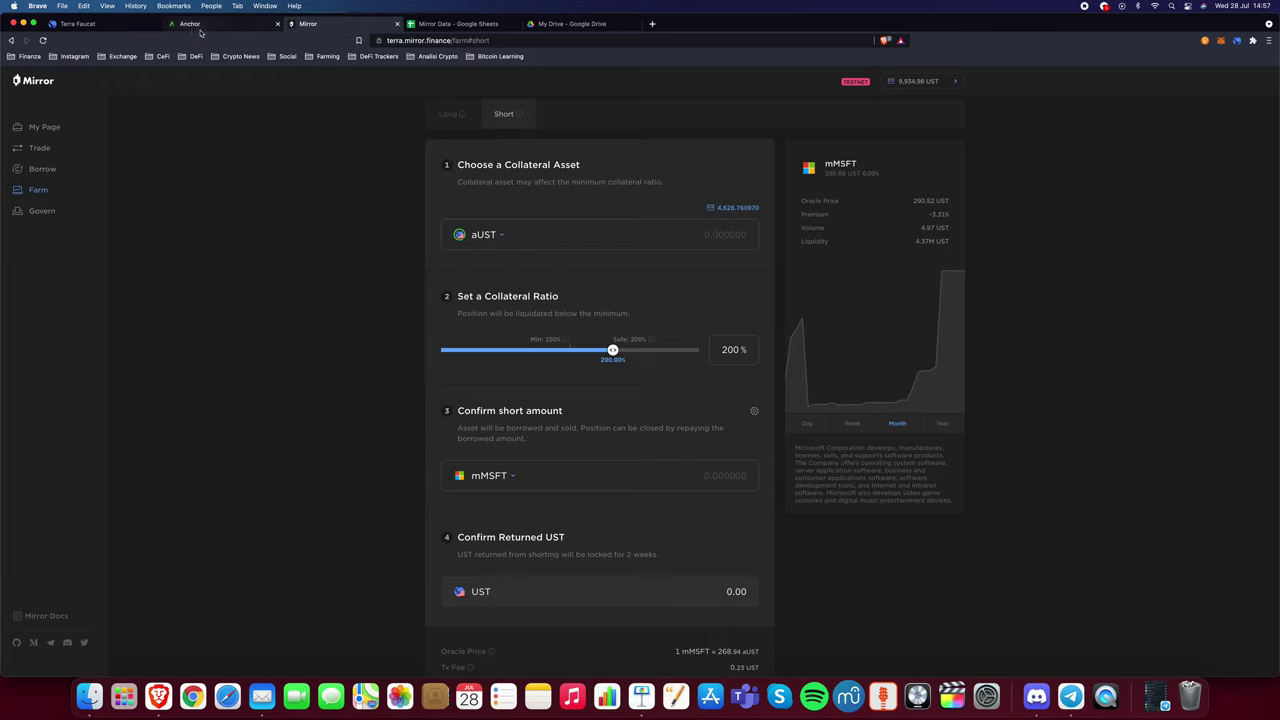
left_click(731, 208)
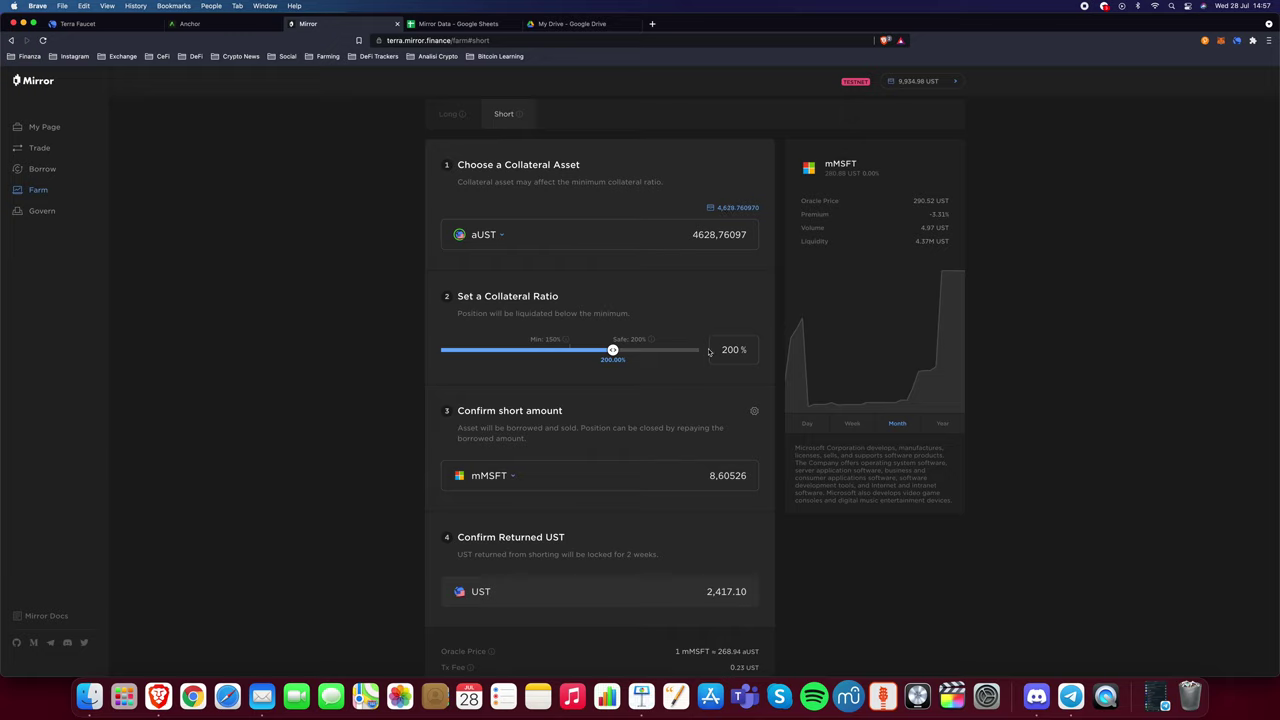
- Try lowering the collateral ratio to 142%, and set it back to 200%
double_click(745, 352)
left_click(747, 353)
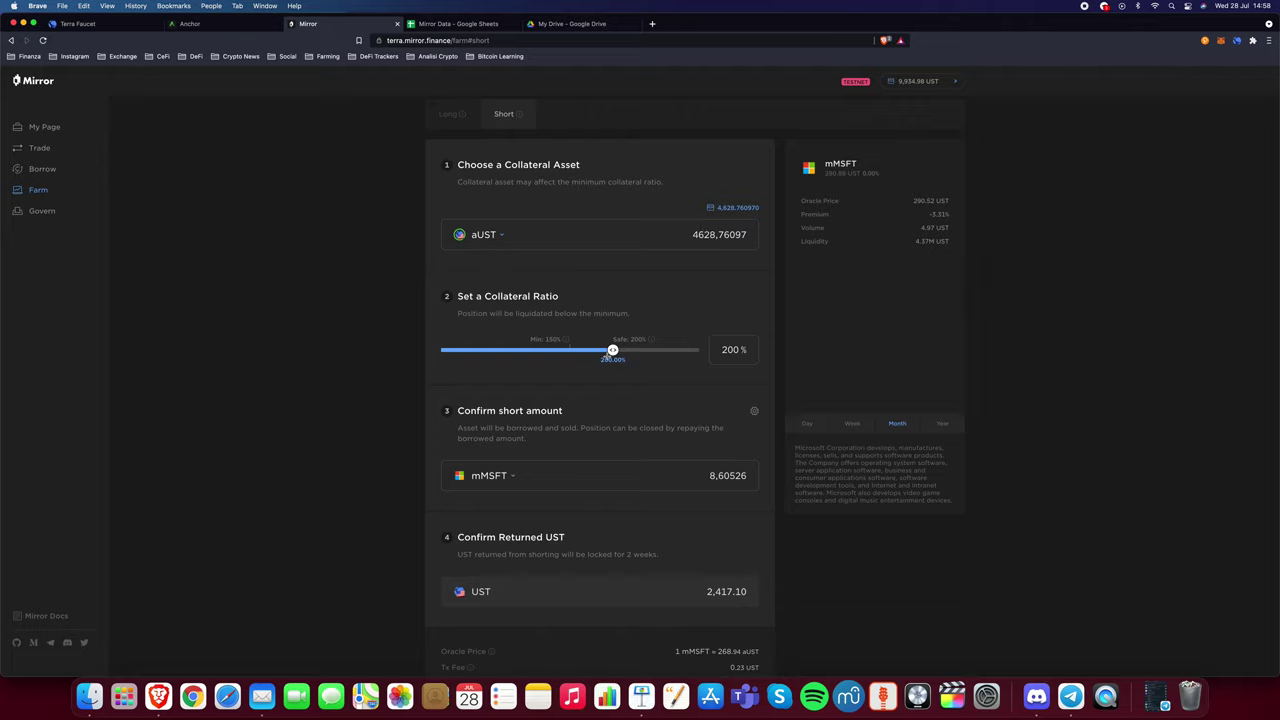
left_click_drag(612, 350, 563, 350)
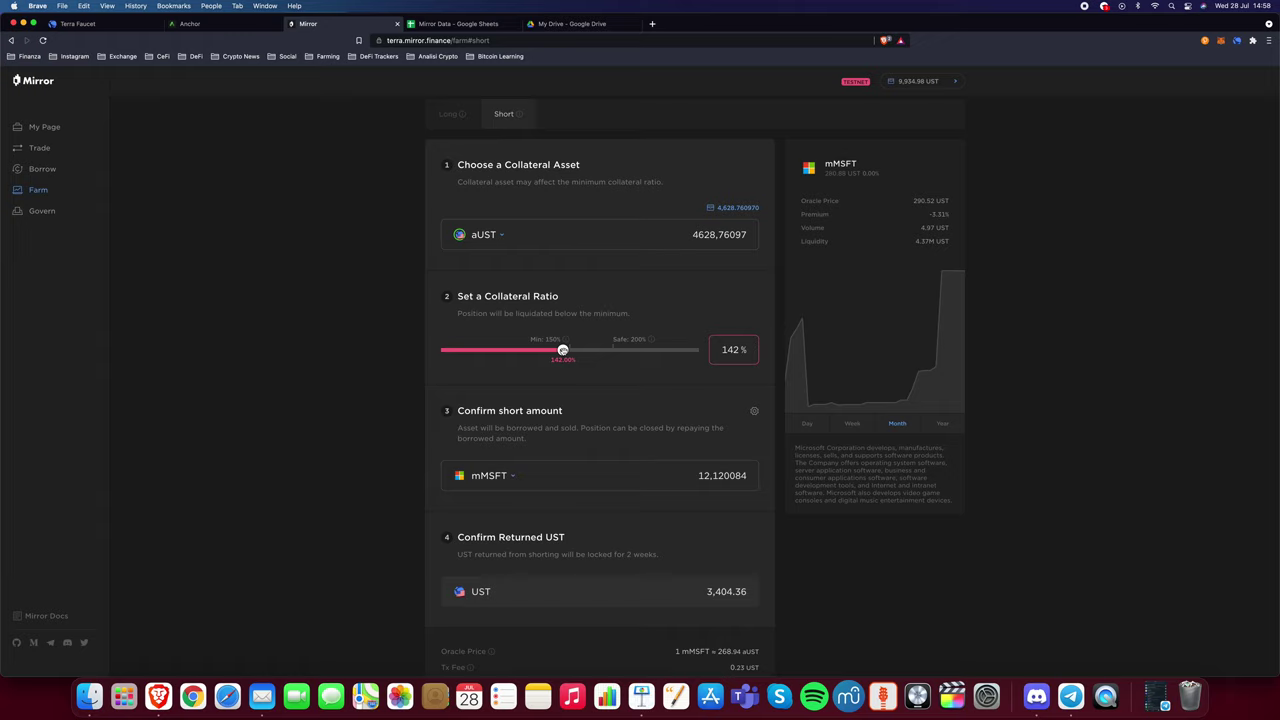
left_click_drag(563, 350, 615, 350)
double_click(731, 350)
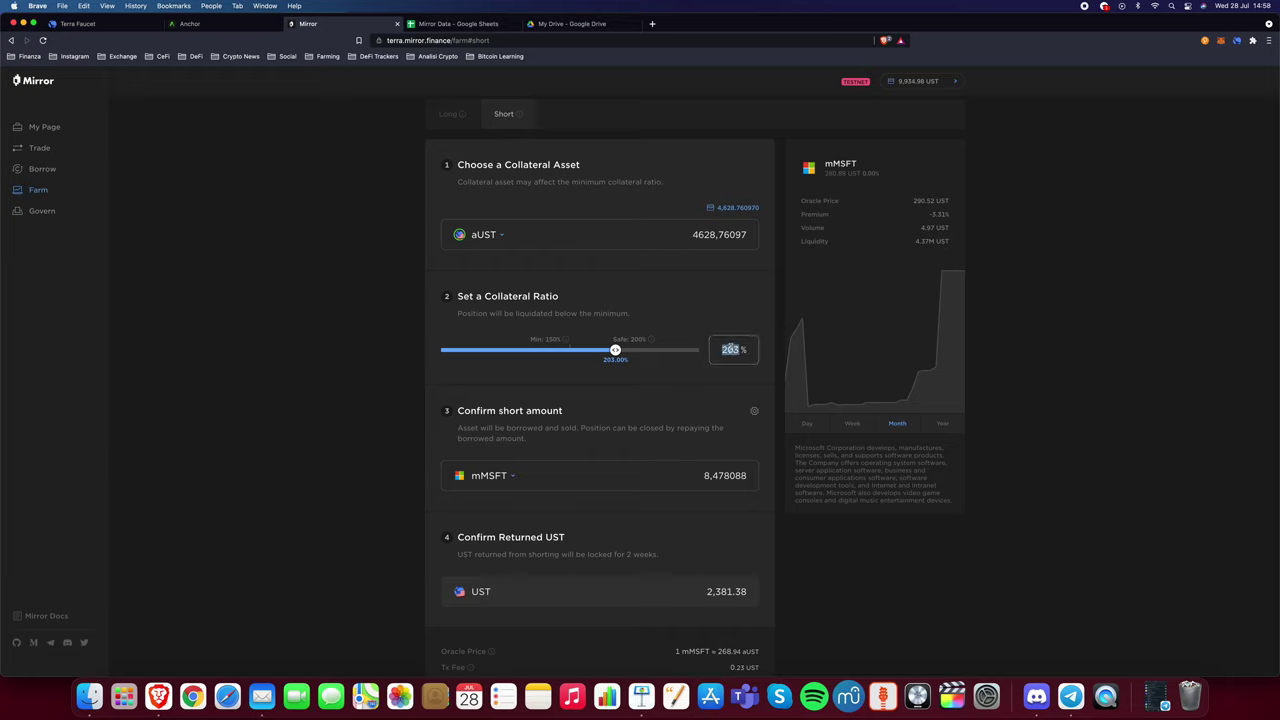
type("200")
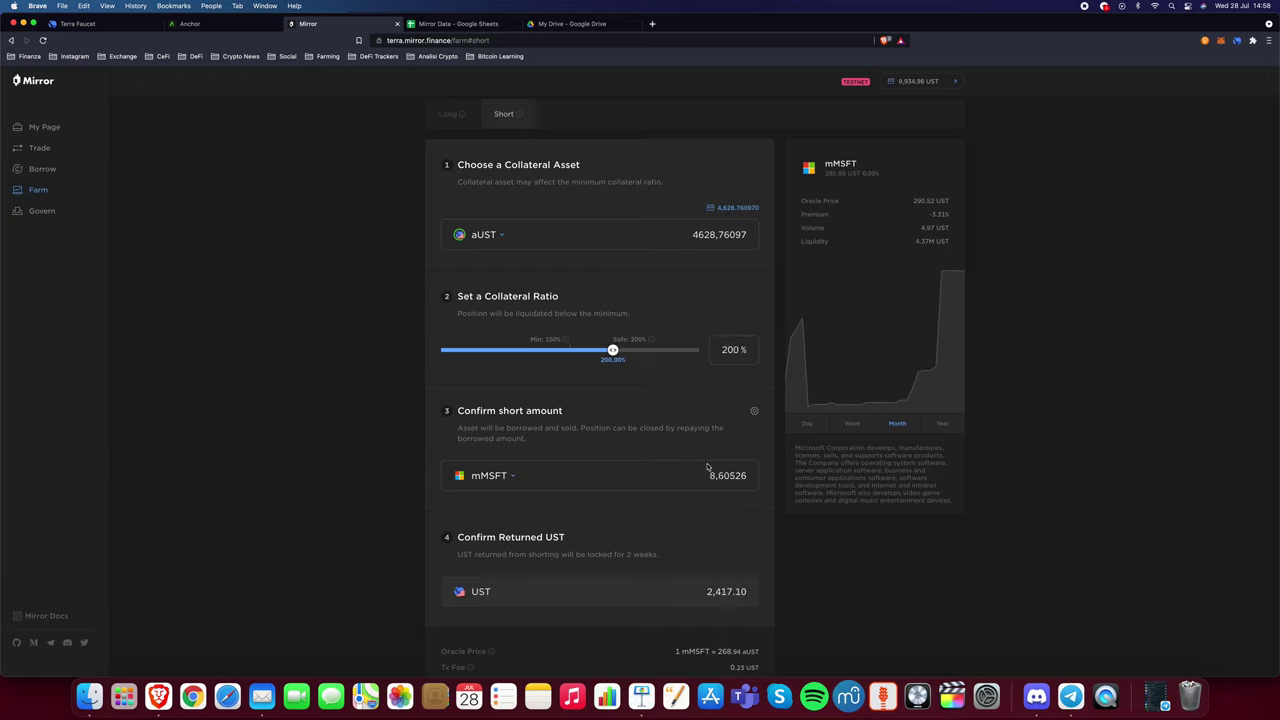
- Compare the mMSFT short amount with the aUST collateral amount in the farm form
left_click_drag(697, 475, 755, 481)
left_click(757, 500)
scroll(390, 418, "down", 1)
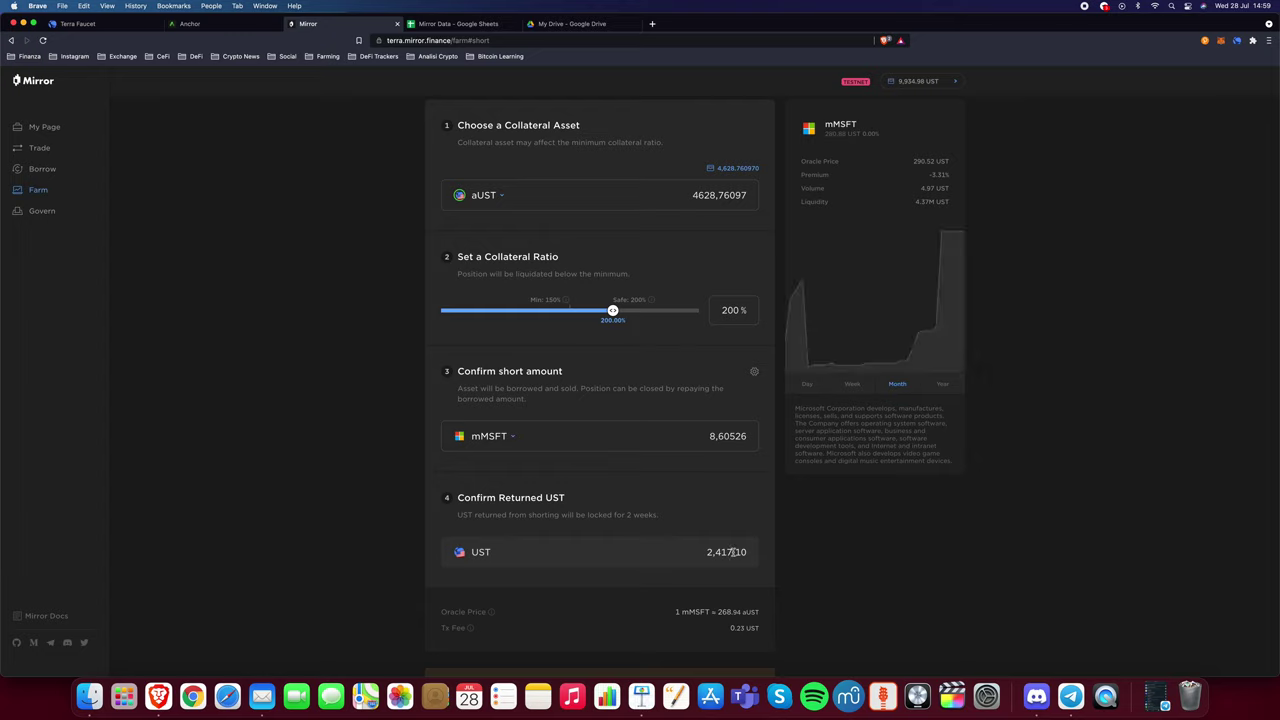
left_click_drag(695, 198, 755, 200)
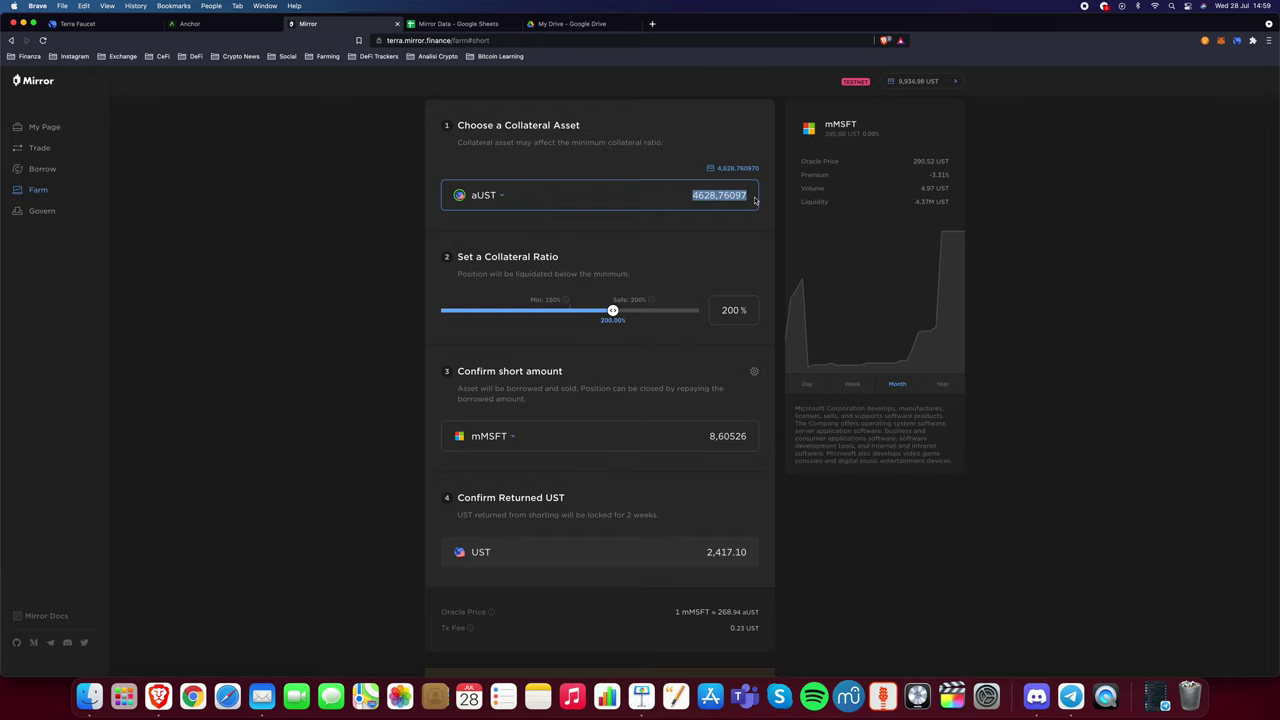
left_click(756, 203)
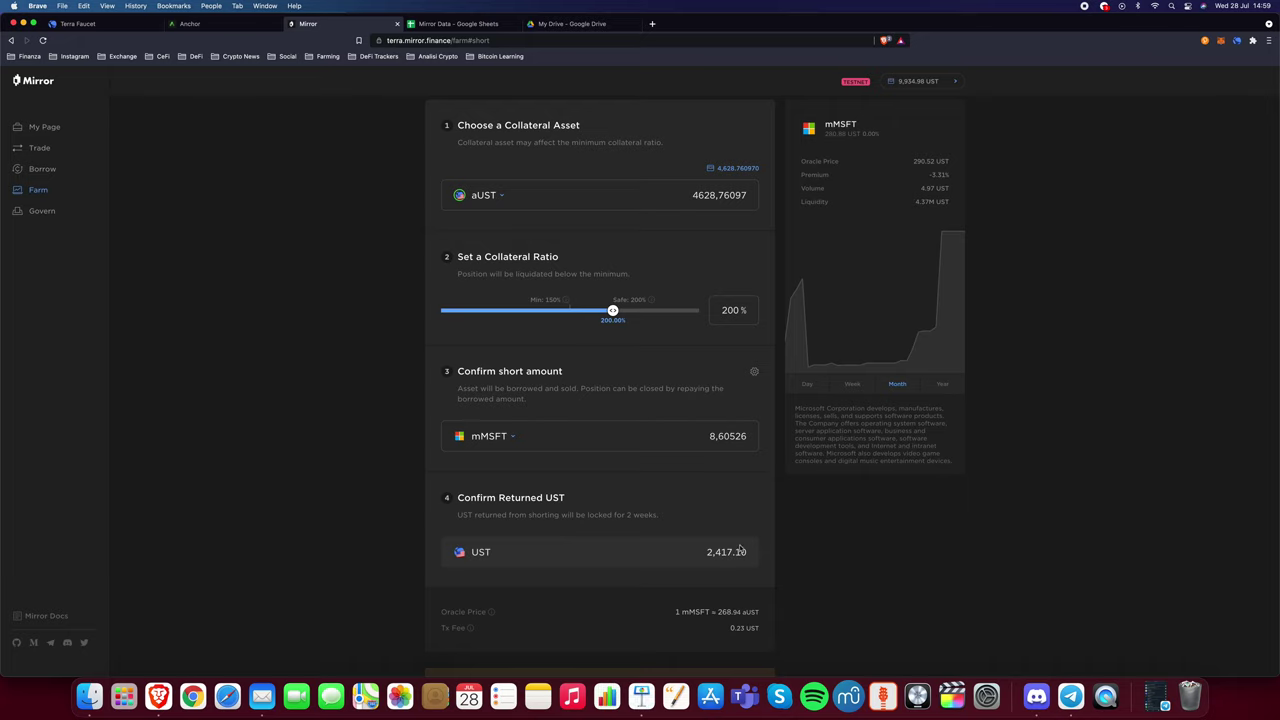
- Submit the mMSFT short farm and approve the transaction in Terra Station with the wallet password
scroll(745, 540, "down", 1)
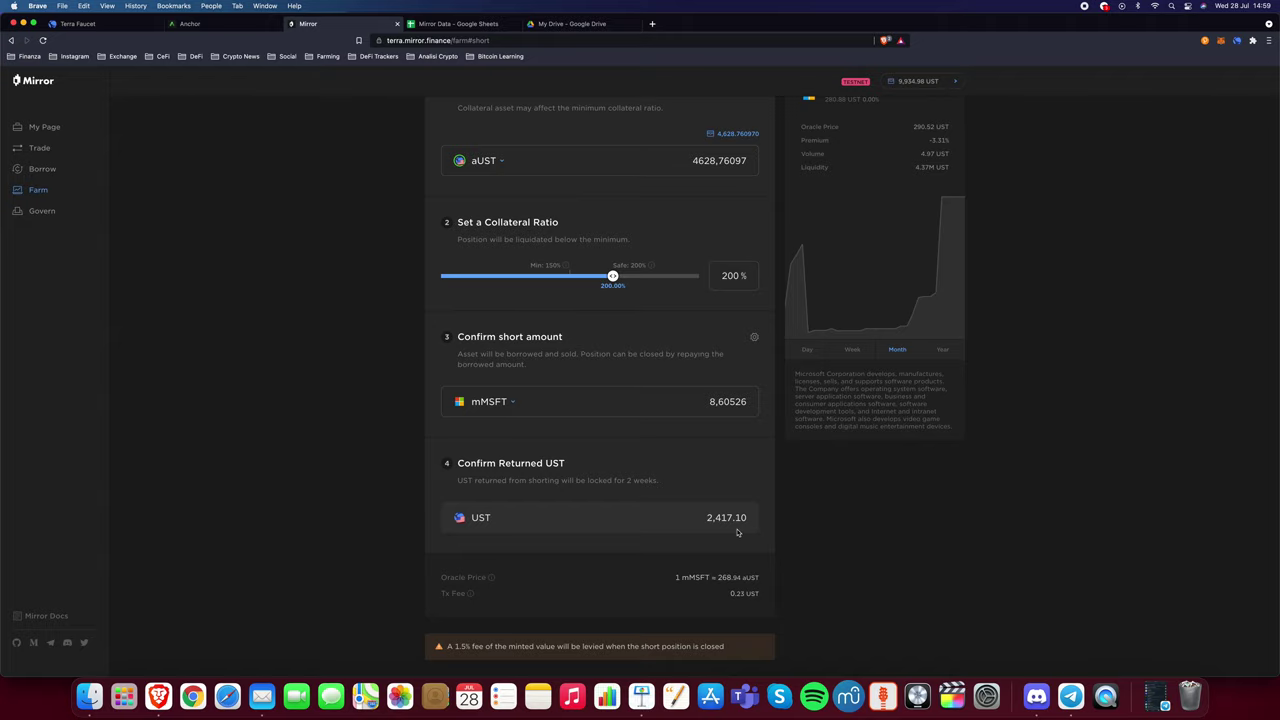
scroll(737, 532, "down", 2)
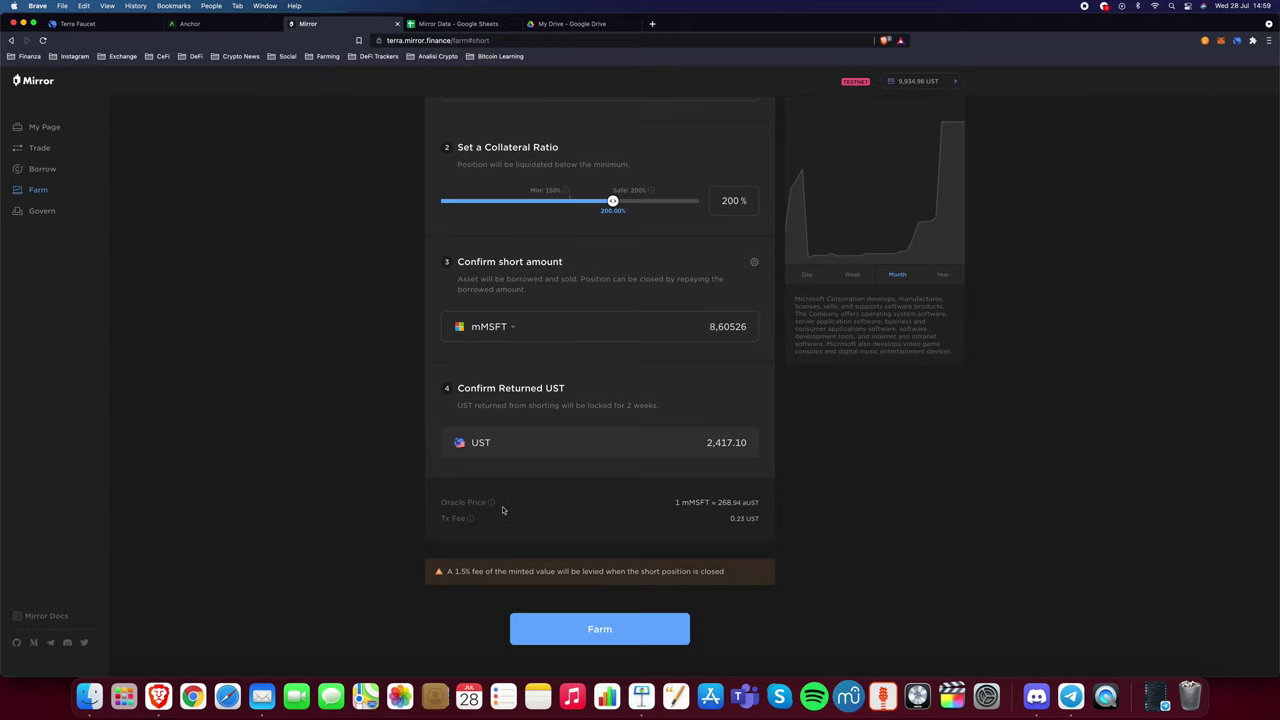
left_click(617, 630)
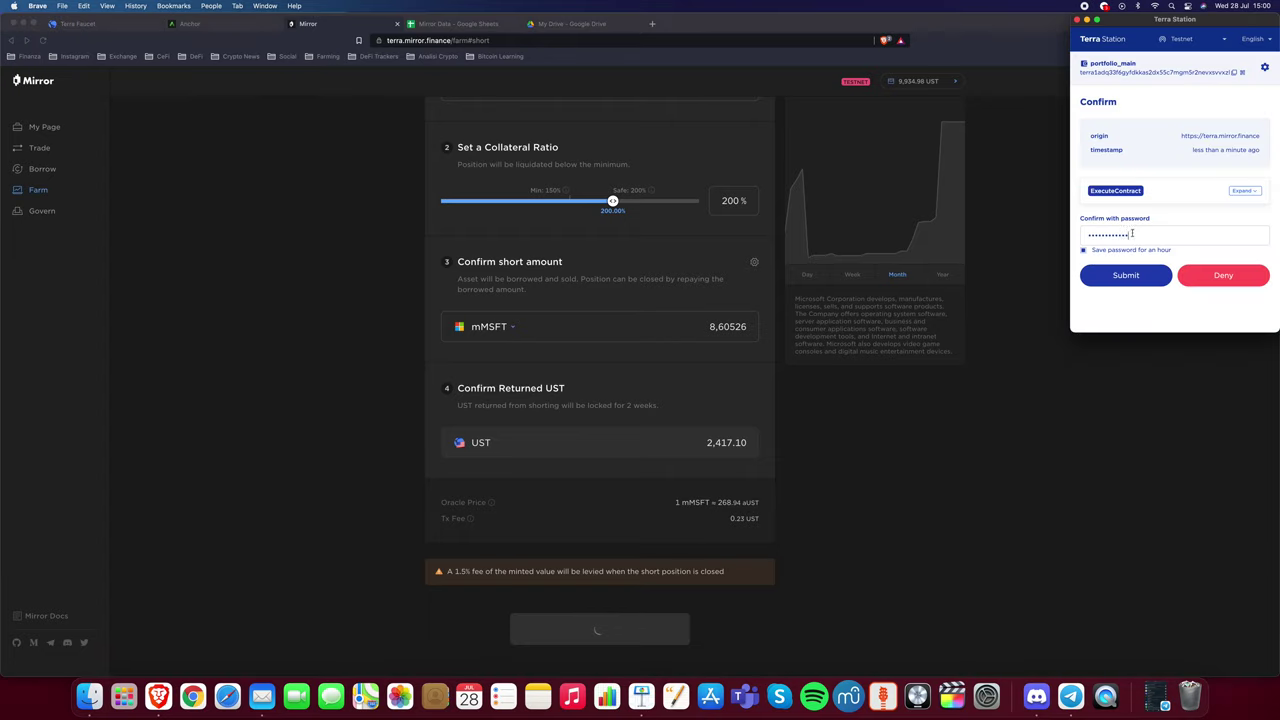
left_click(1130, 278)
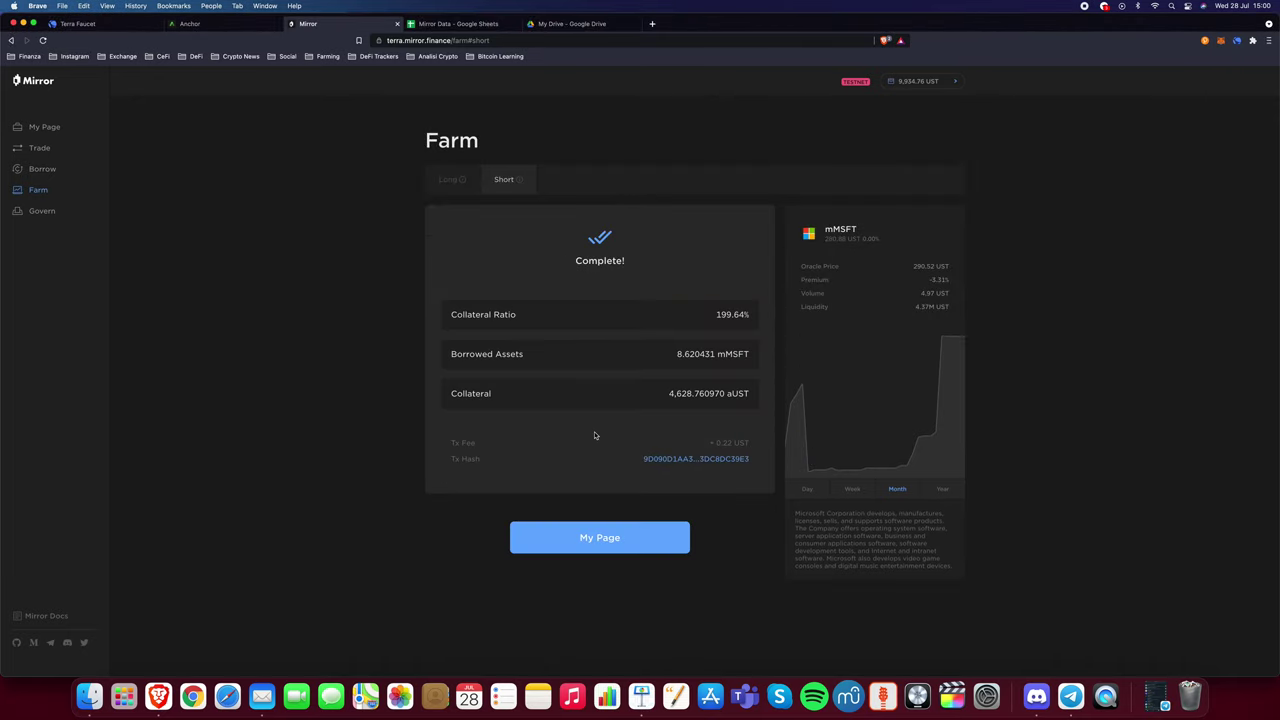
- Open My Page and examine the collateral and borrowed amounts of the mMSFT short position under Borrowing
left_click(617, 546)
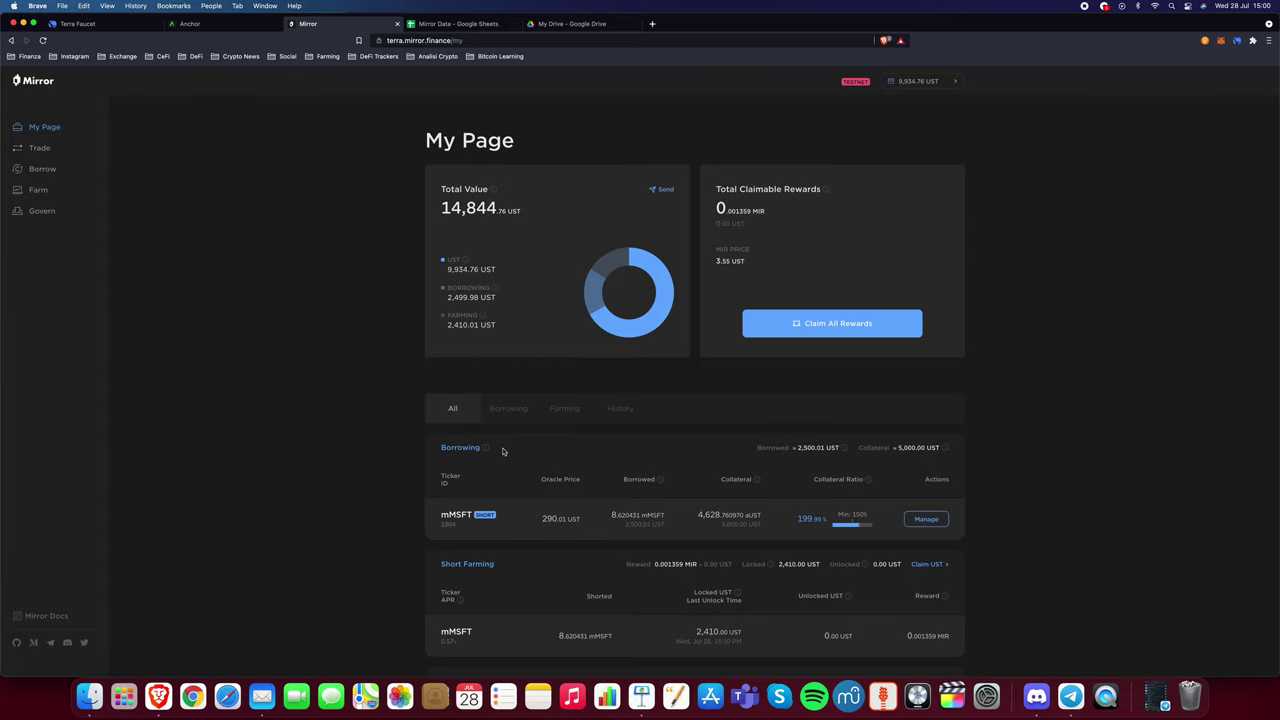
scroll(503, 452, "down", 2)
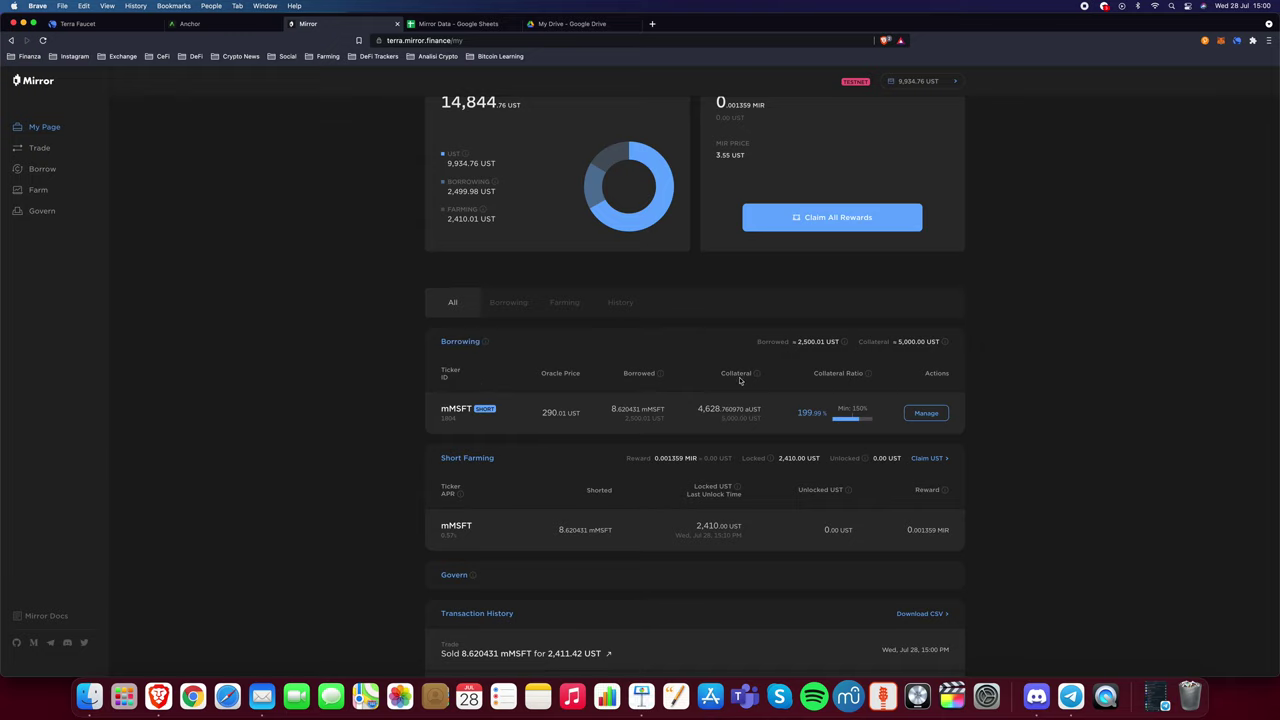
left_click_drag(698, 409, 764, 410)
left_click(764, 411)
left_click_drag(611, 409, 671, 412)
left_click(671, 412)
- Compare the shorted mMSFT amount under Short Farming with the borrowed amount under Borrowing
double_click(443, 525)
left_click(443, 525)
triple_click(618, 533)
left_click(566, 529)
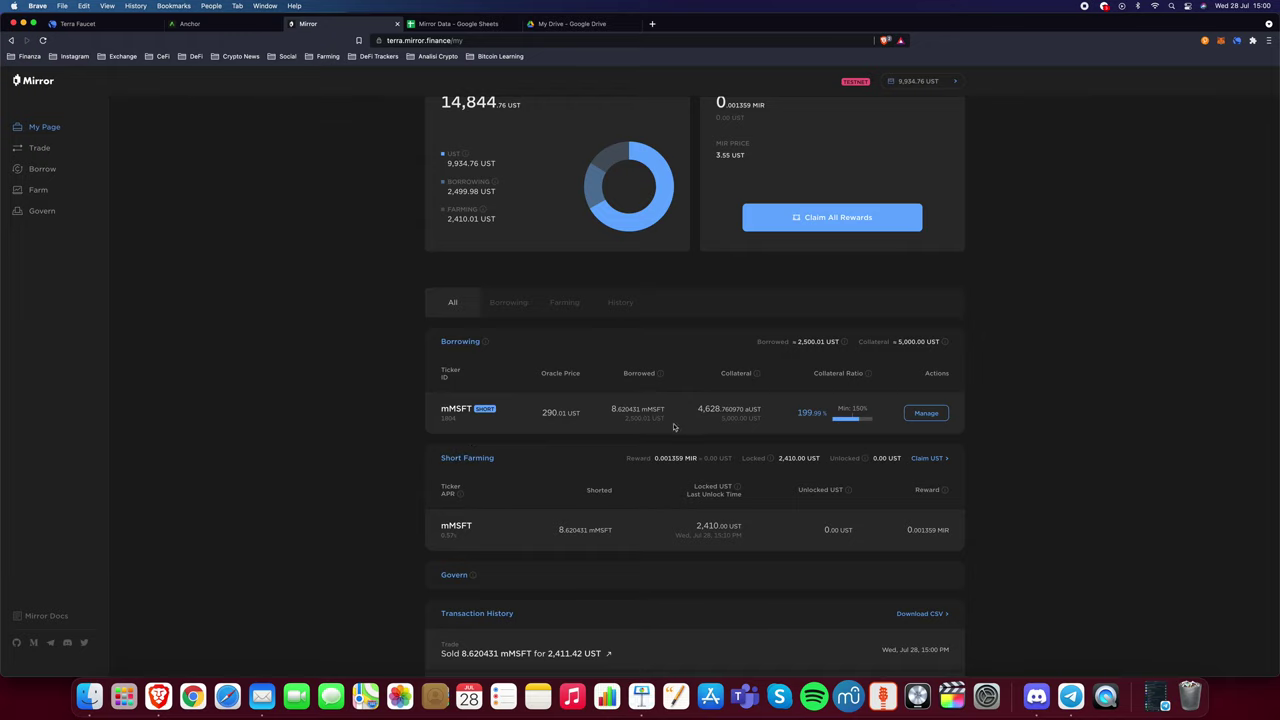
double_click(575, 530)
left_click_drag(643, 409, 610, 415)
left_click(652, 404)
- Check the locked UST and the MIR reward of the mMSFT short farm
mouse_move(696, 527)
left_mouse_down()
mouse_move(733, 525)
mouse_move(721, 526)
left_mouse_up()
left_click(752, 530)
left_click_drag(779, 458, 820, 457)
left_click(821, 459)
mouse_move(654, 459)
left_mouse_down()
mouse_move(822, 459)
mouse_move(657, 459)
left_mouse_up()
left_click(670, 466)
- Examine the total claimable MIR rewards in the My Page summary
scroll(676, 446, "up", 3)
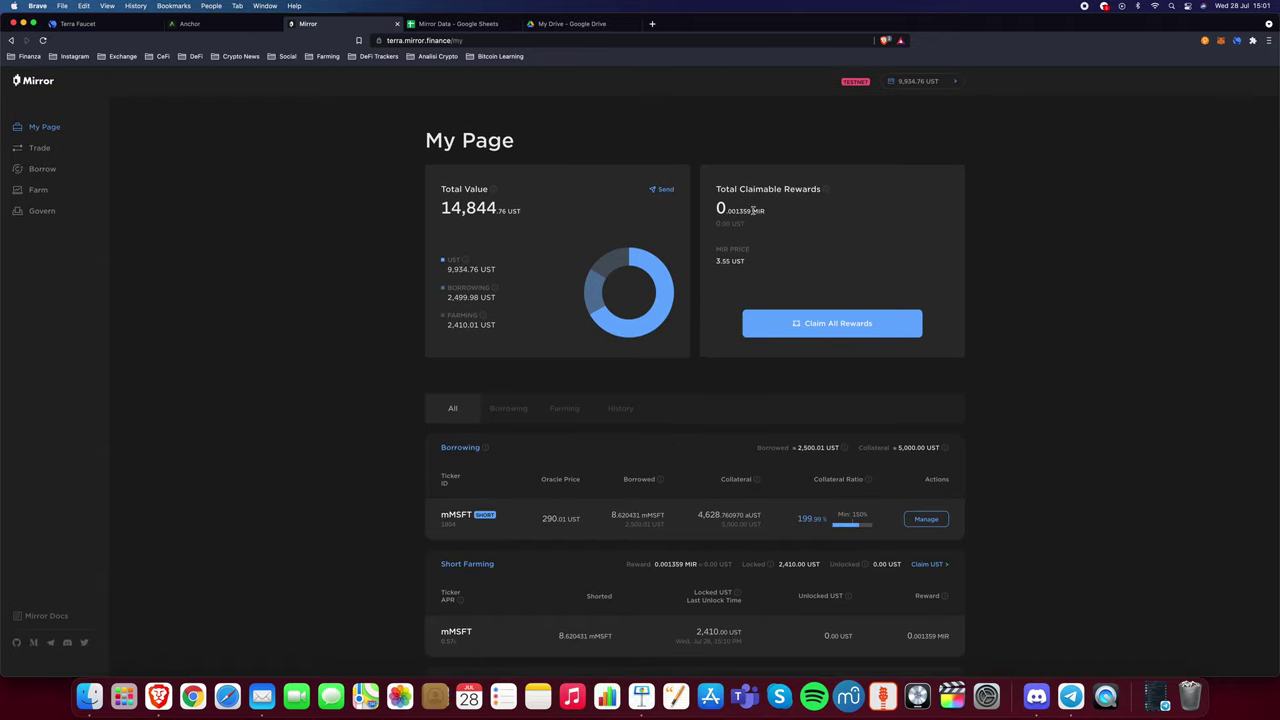
left_click_drag(753, 210, 716, 208)
left_click(716, 208)
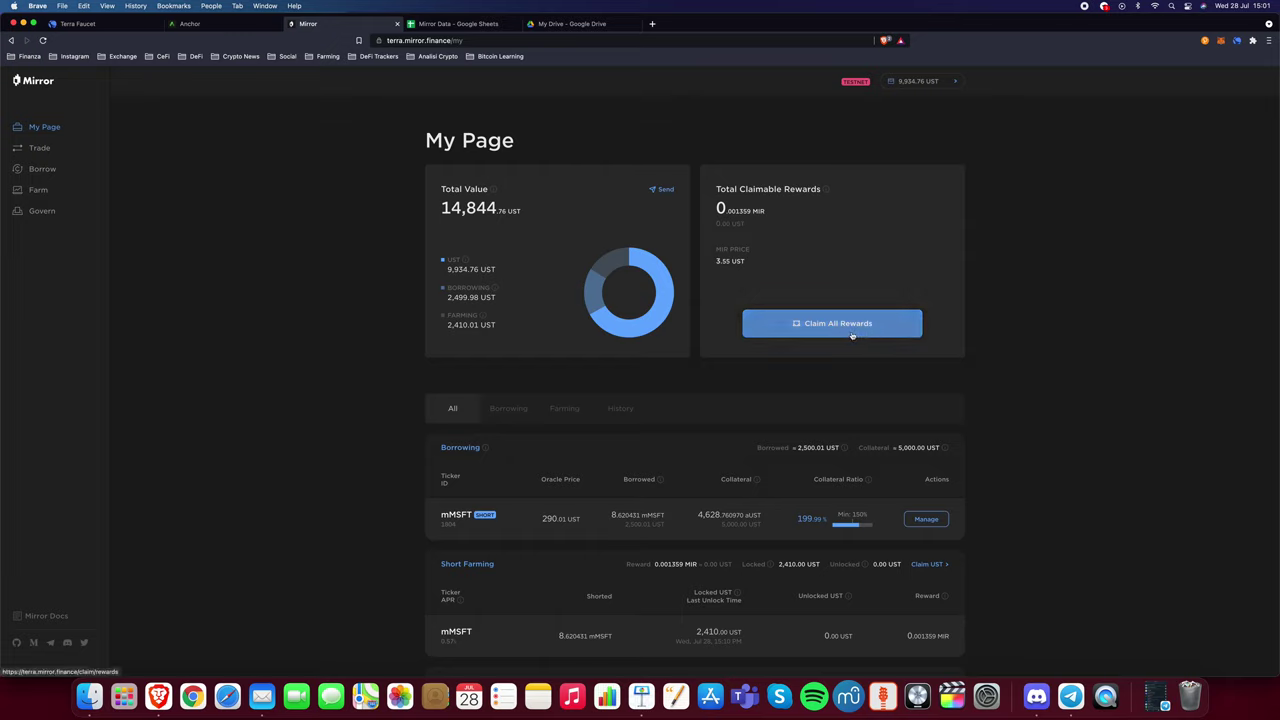
left_click_drag(765, 211, 717, 208)
left_click(757, 206)
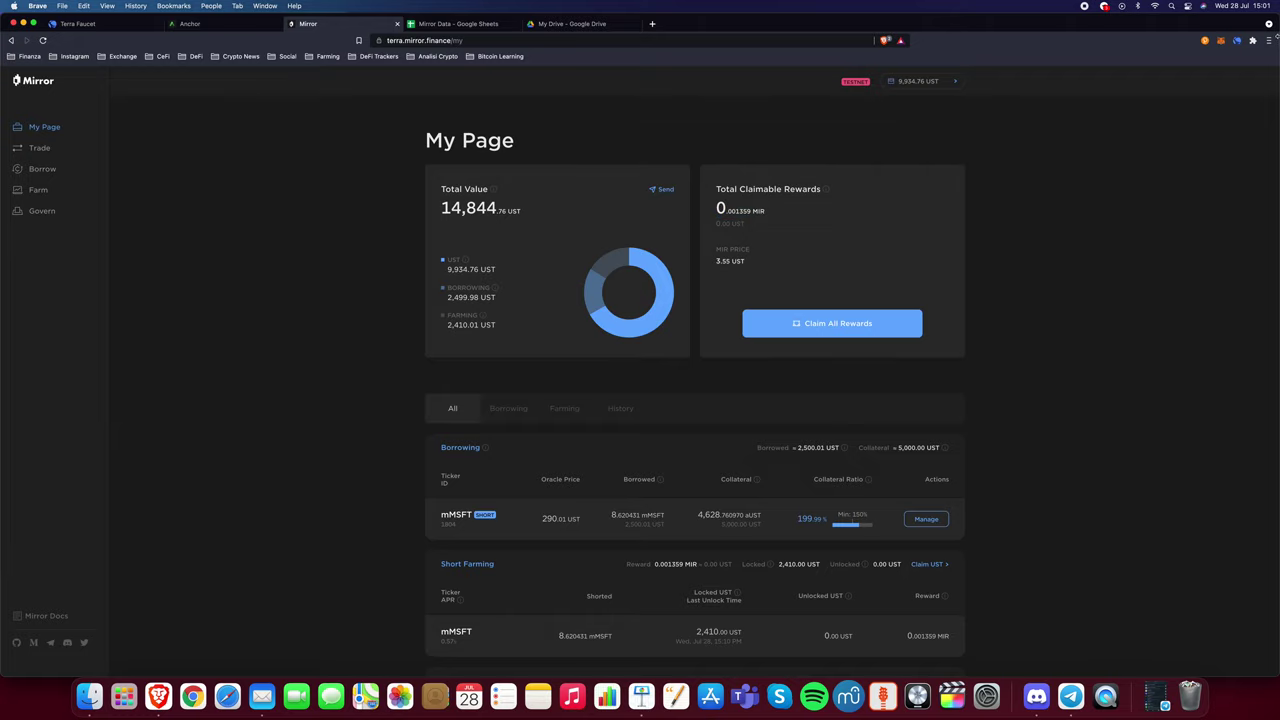
left_click_drag(765, 209, 717, 208)
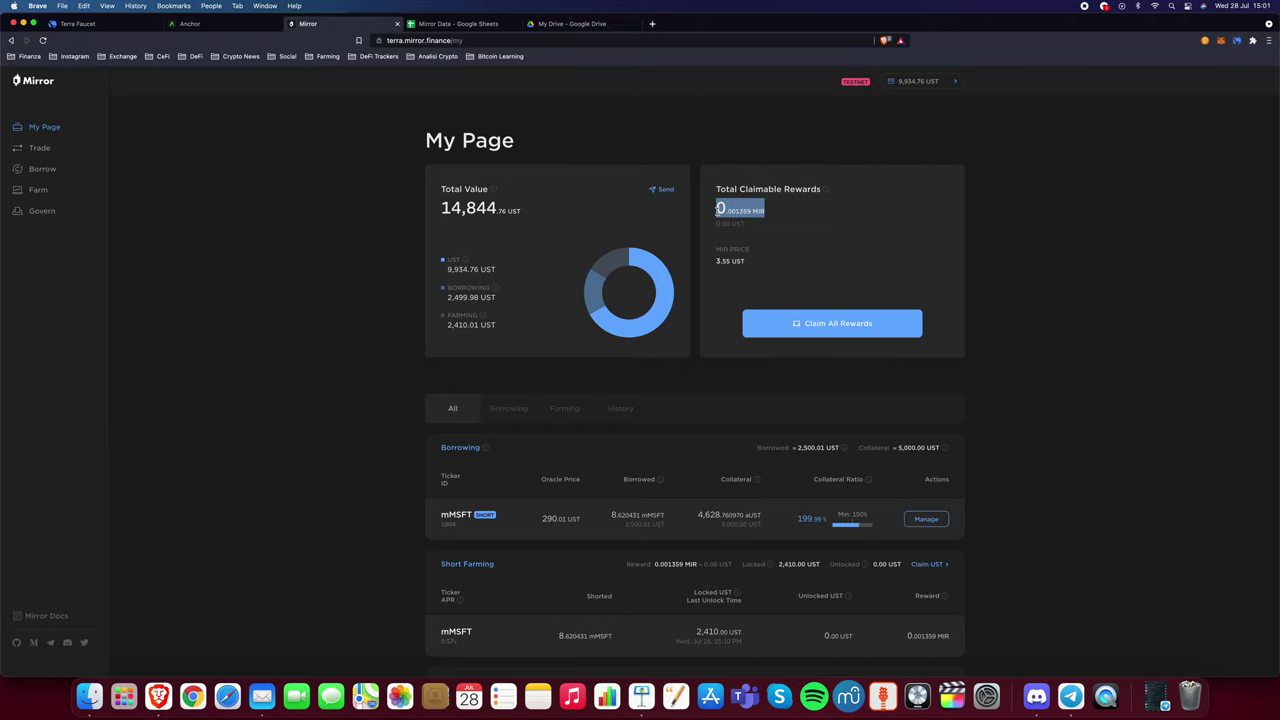
left_click(718, 210)
scroll(561, 390, "down", 3)
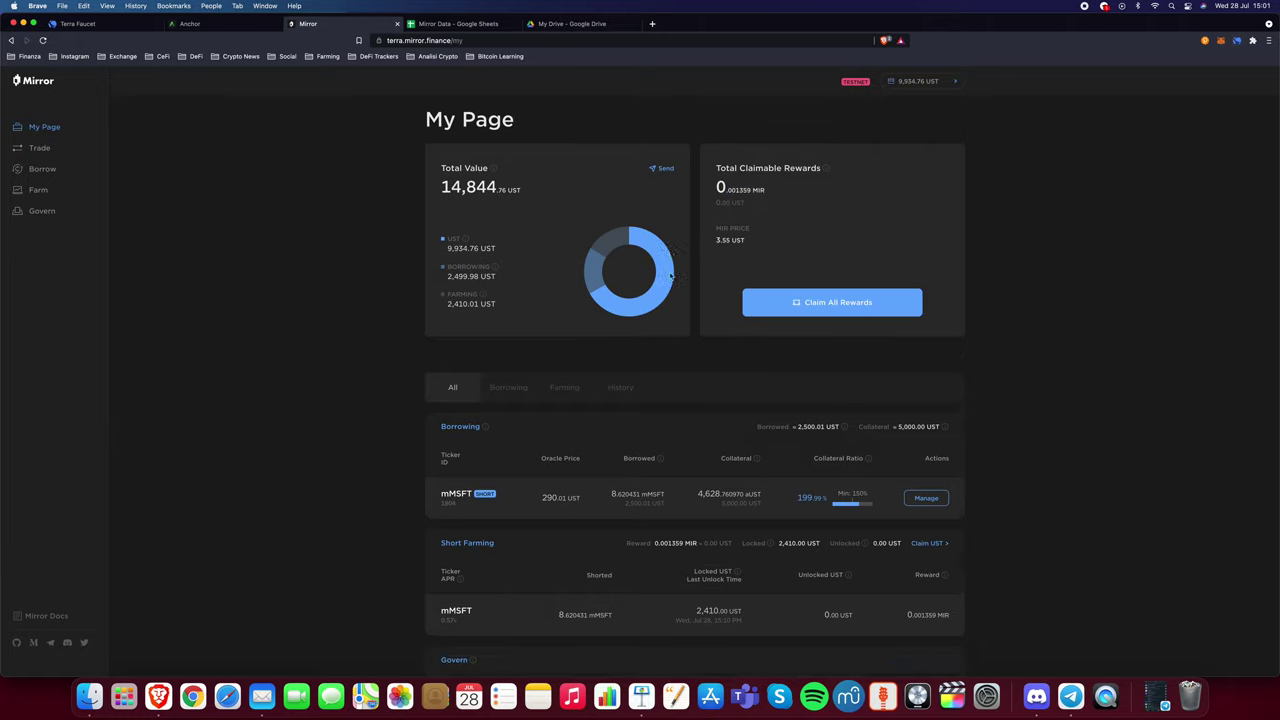
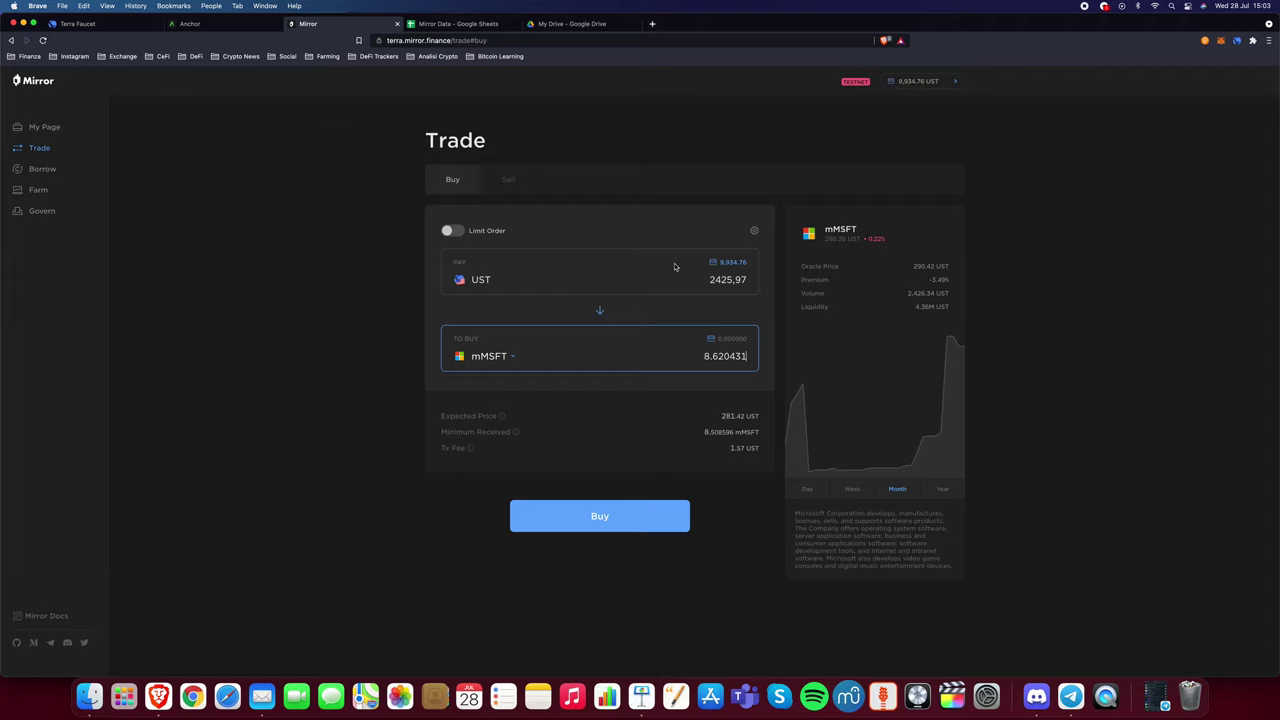
- Buy 8.620431 mMSFT for 2425.97 UST and approve the trade in Terra Station with the wallet password
double_click(715, 280)
left_click(744, 280)
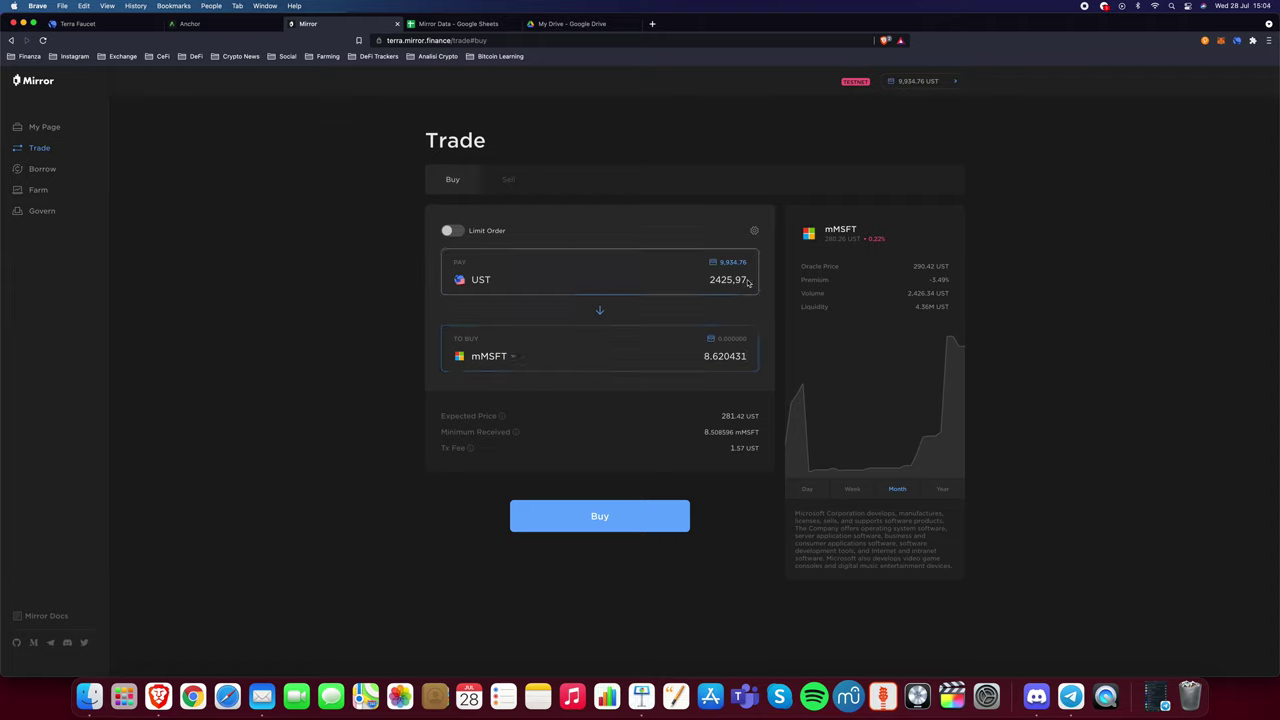
left_click(597, 520)
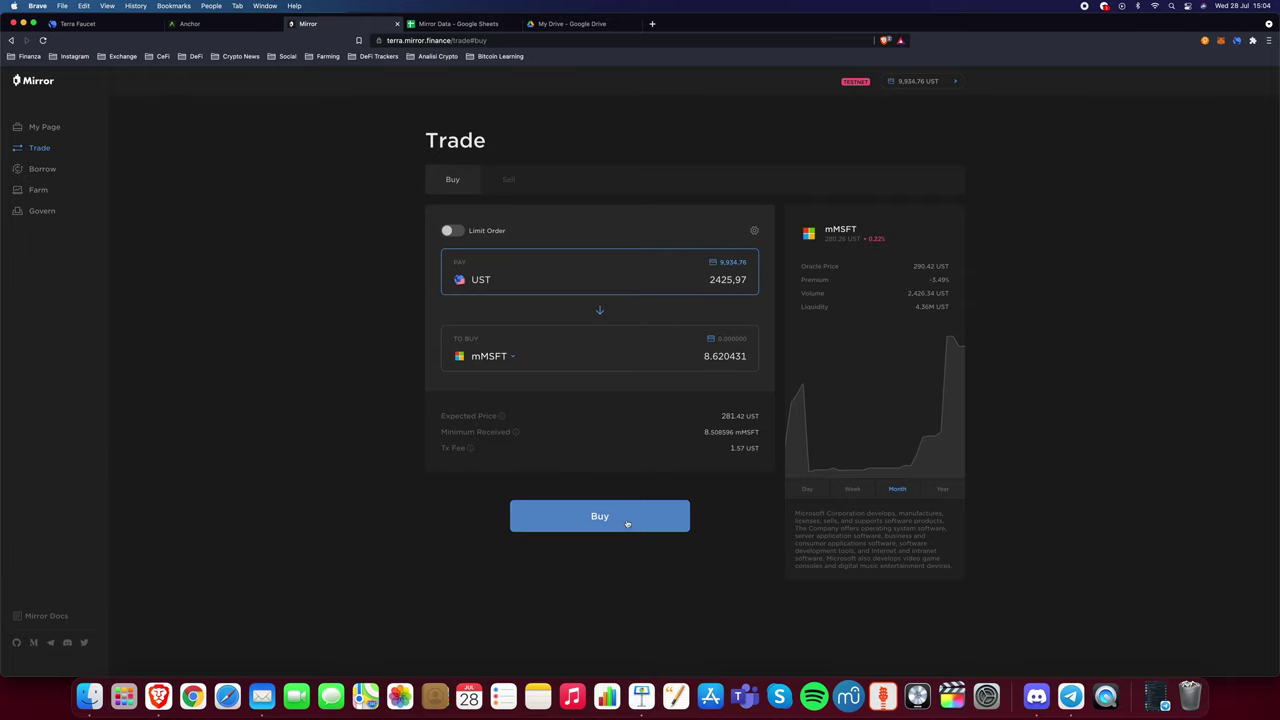
left_click(1123, 274)
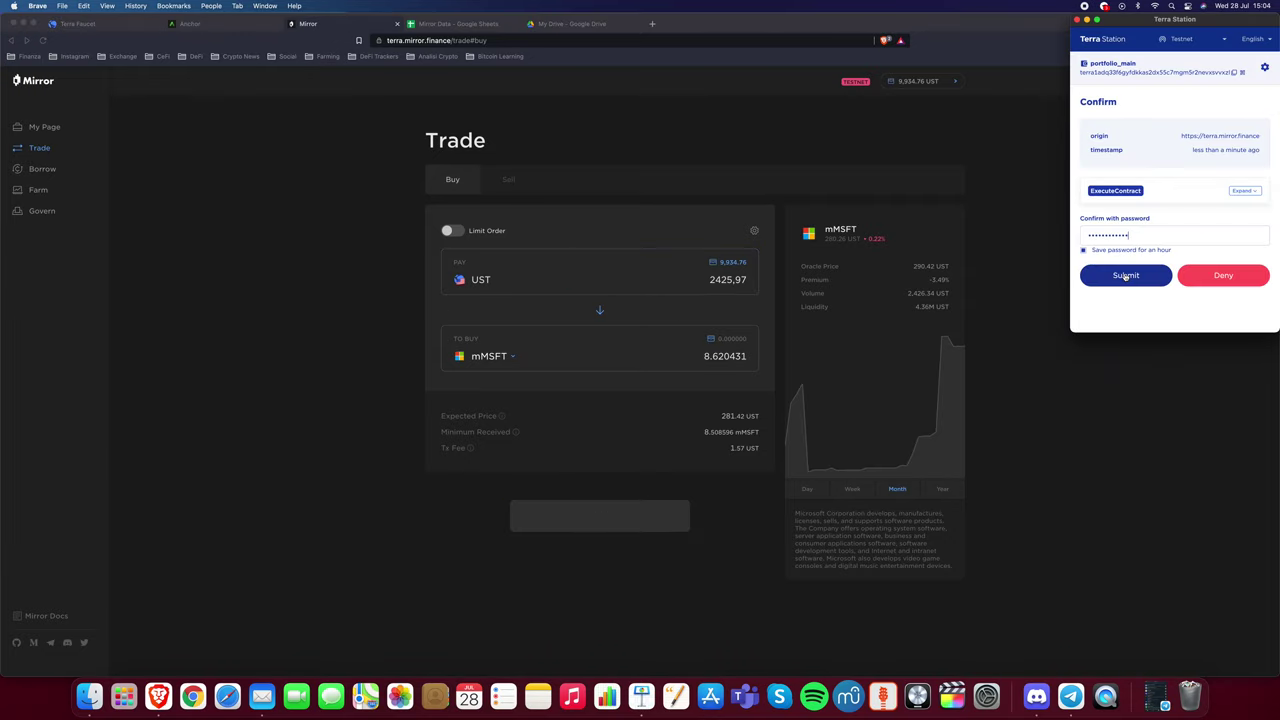
- Return to My Page and compare the purchased mMSFT holding and its balance with the mMSFT short farming position
left_click(586, 590)
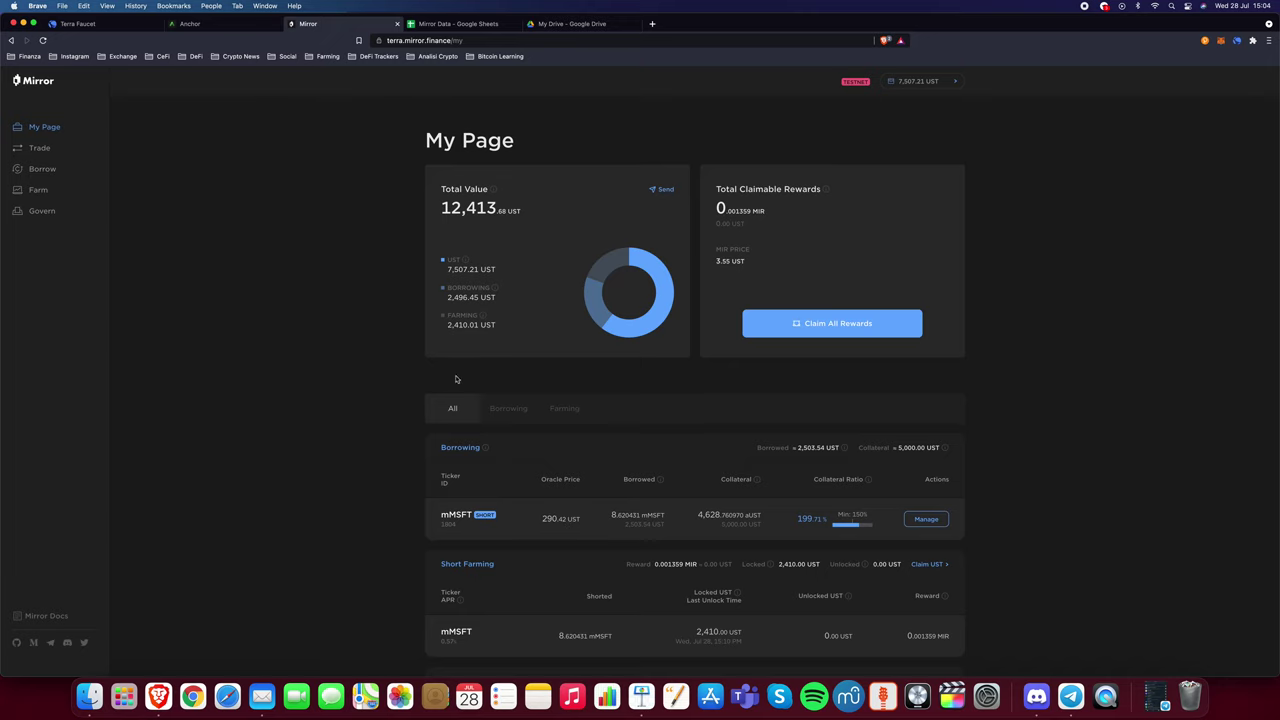
scroll(373, 386, "down", 2)
scroll(377, 378, "down", 2)
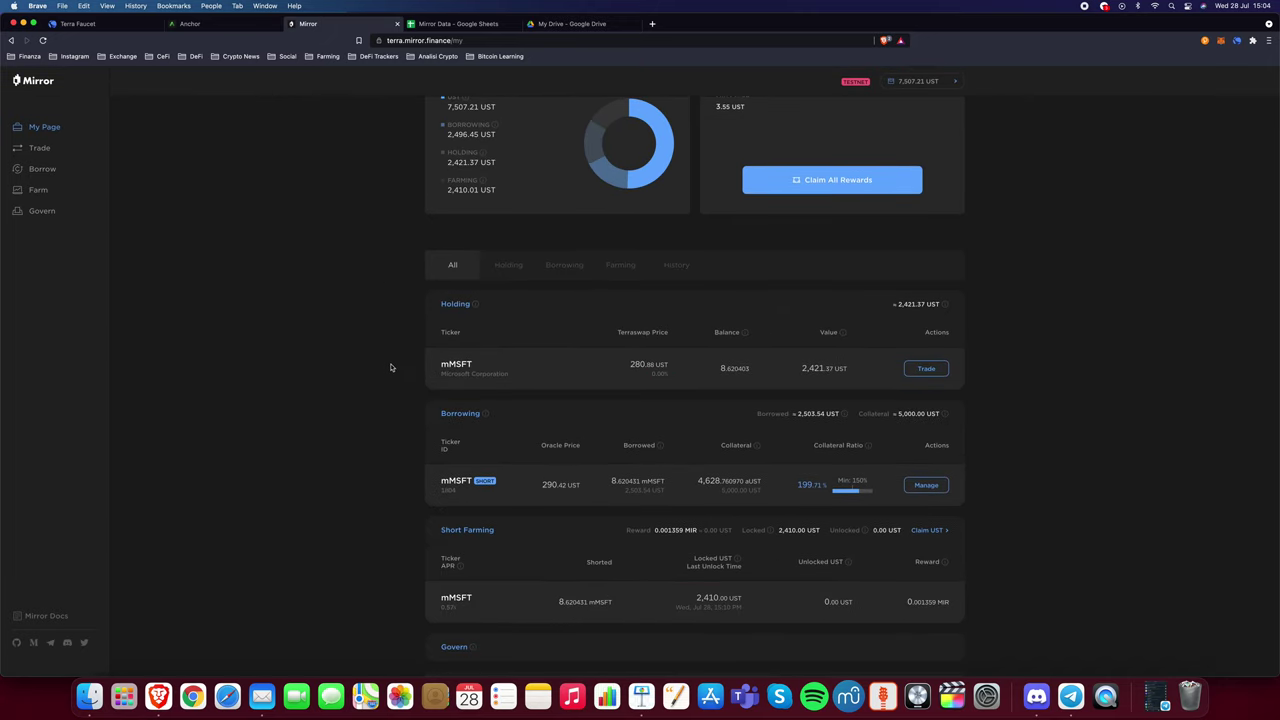
double_click(463, 366)
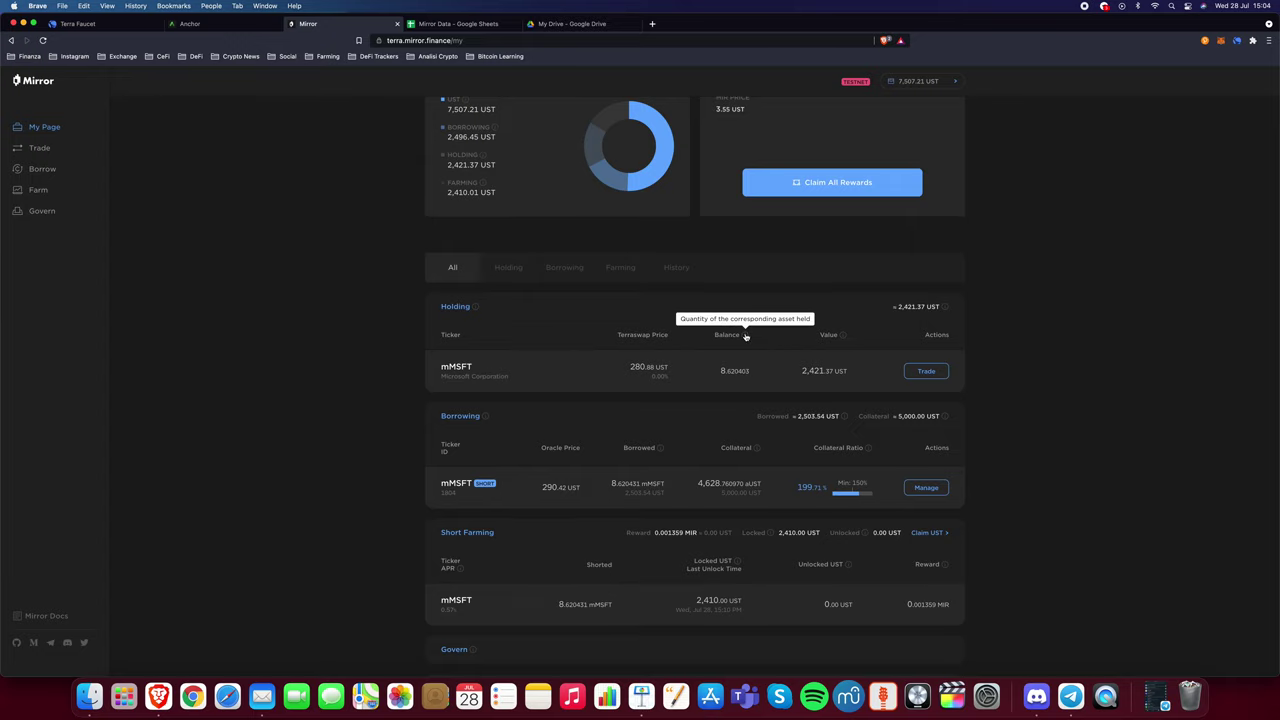
double_click(733, 371)
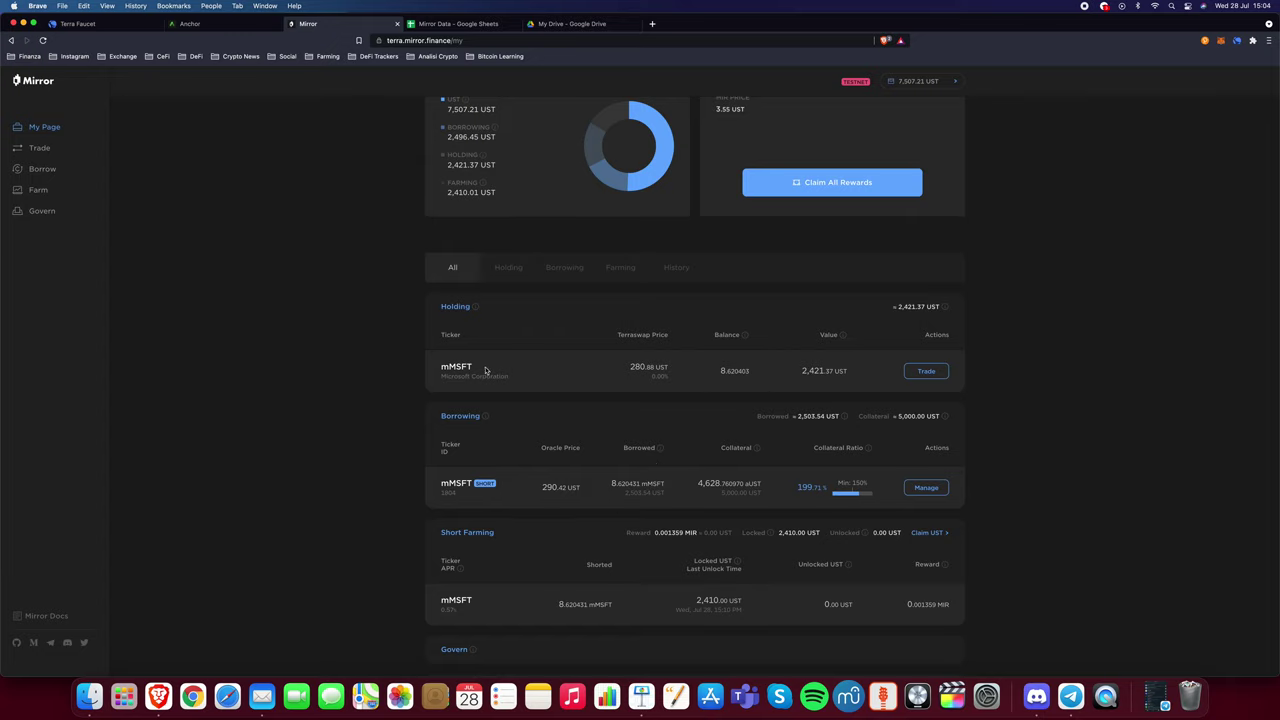
left_click_drag(752, 376, 696, 376)
left_click(735, 380)
left_click_drag(554, 606, 419, 597)
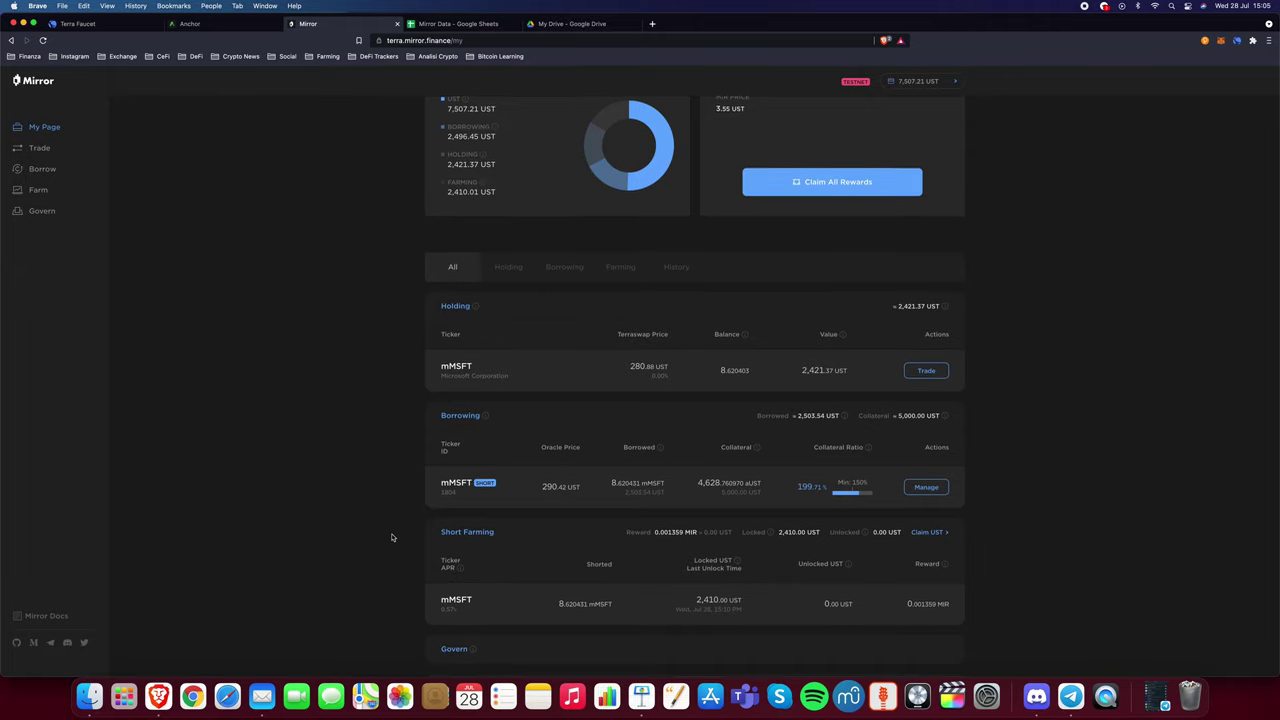
scroll(395, 528, "down", 2)
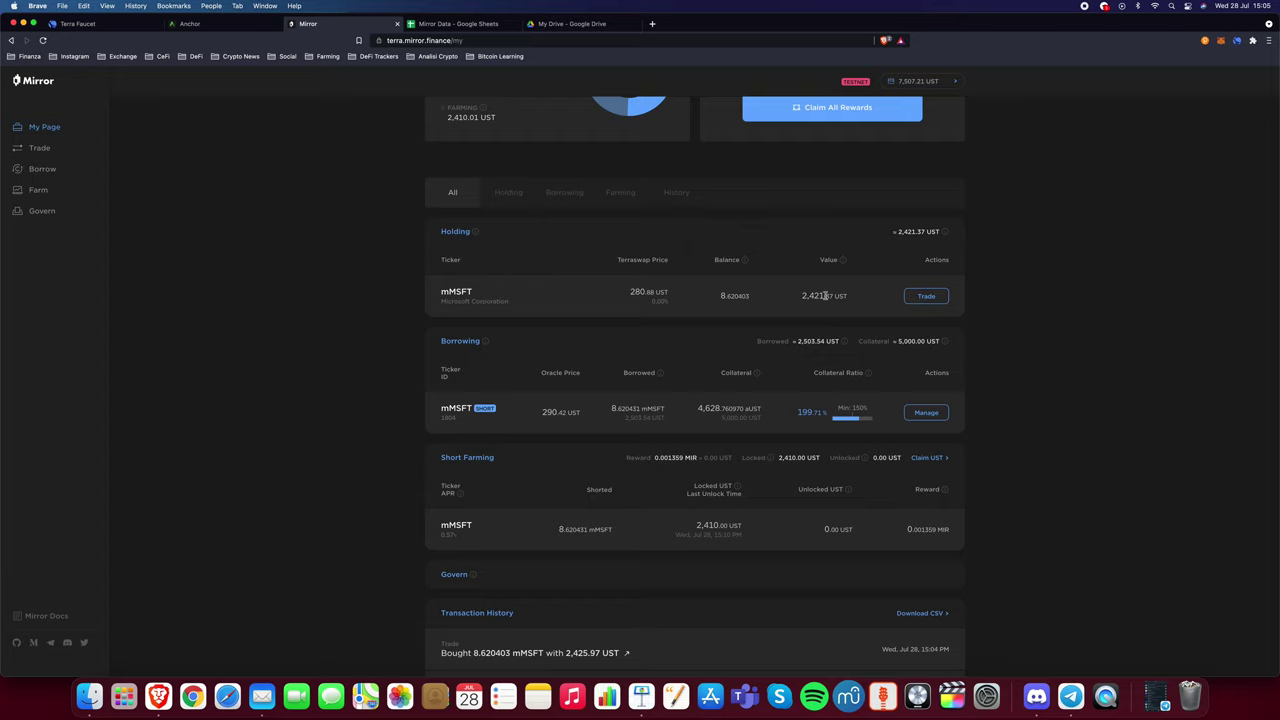
- Check the shorted mMSFT amount in the Short Farming section of My Page
key("super+a")
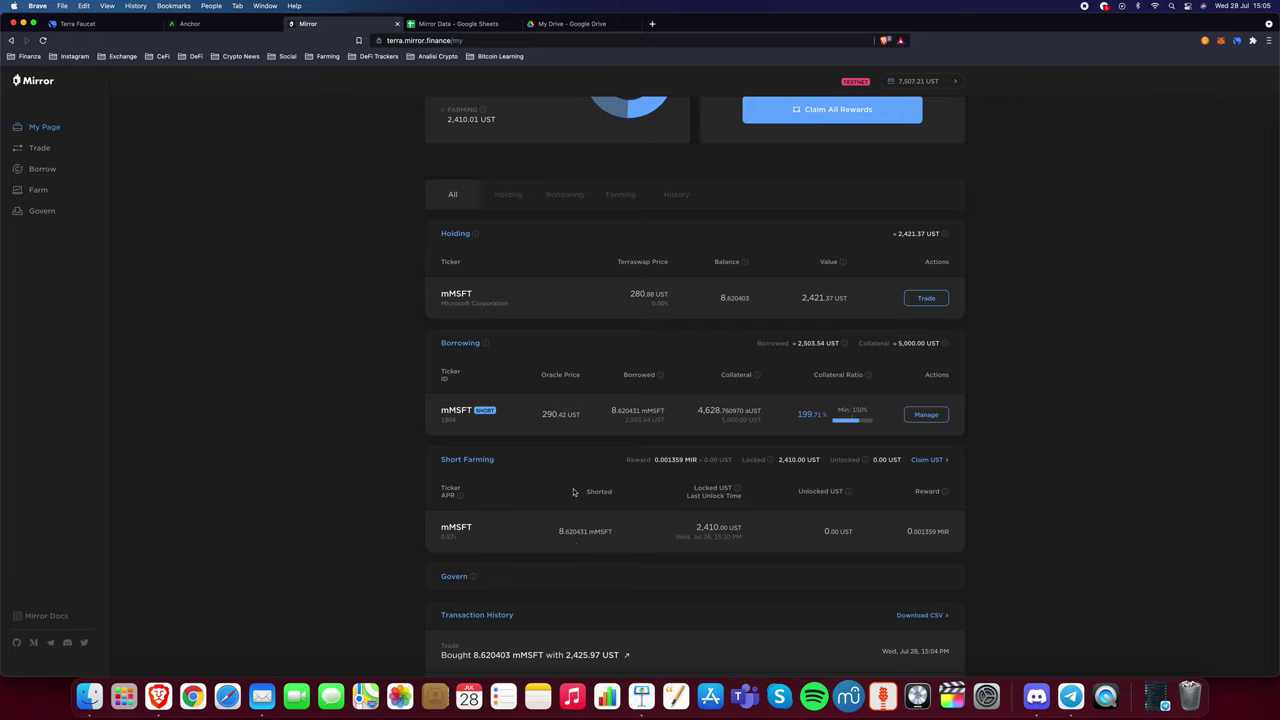
left_click_drag(589, 531, 549, 534)
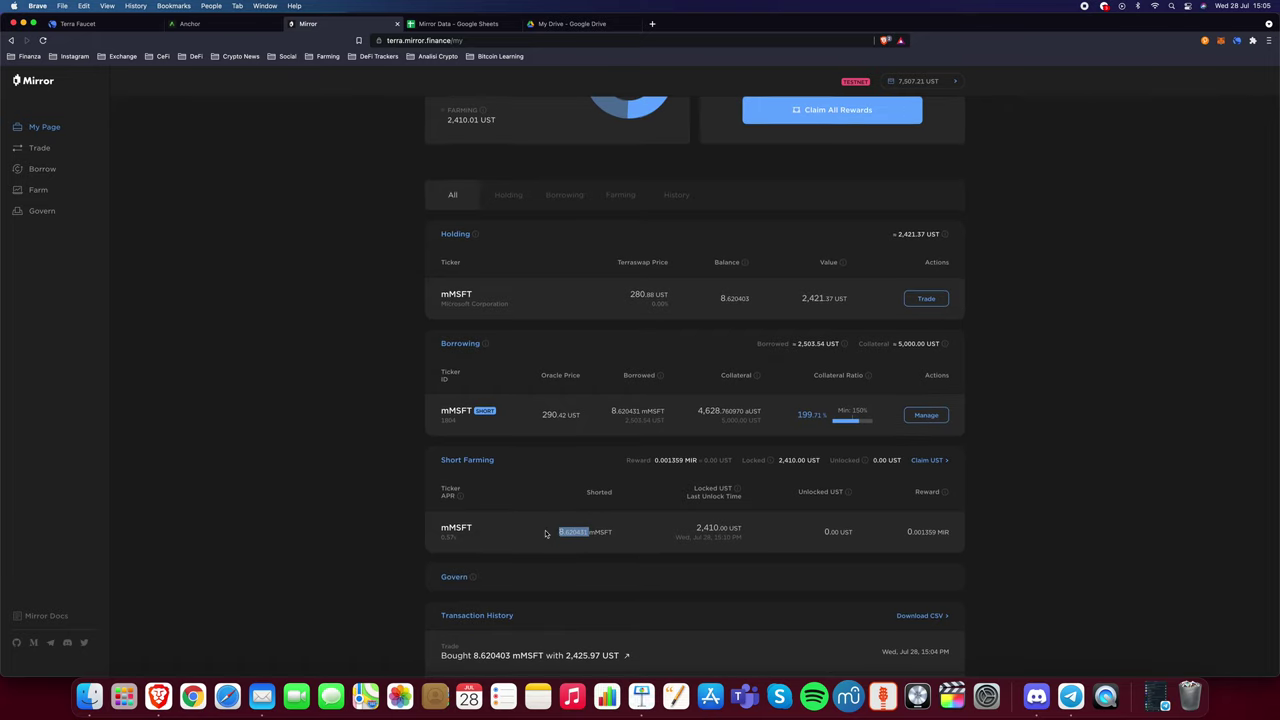
scroll(549, 534, "up", 1)
left_click(549, 535)
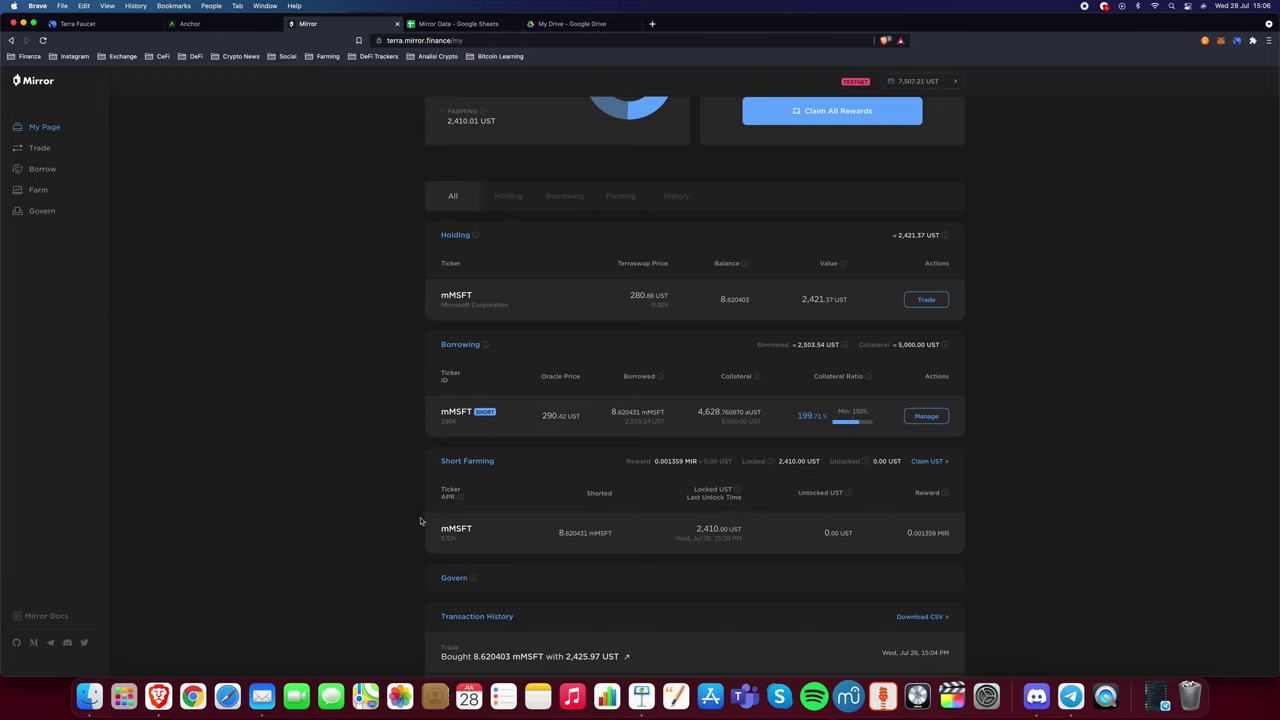
- Examine the APR of the mMSFT short farm
left_click_drag(459, 540, 439, 541)
left_click(433, 542)
left_click_drag(460, 540, 440, 541)
left_click(462, 542)
left_click_drag(470, 541, 441, 540)
left_click(464, 543)
left_click_drag(466, 543, 428, 542)
left_click(426, 542)
- Compare the mMSFT short's collateral value and farm APR on Mirror with the interest APY on Anchor's Earn page
left_click_drag(764, 419, 745, 415)
left_click(763, 414)
left_click(182, 24)
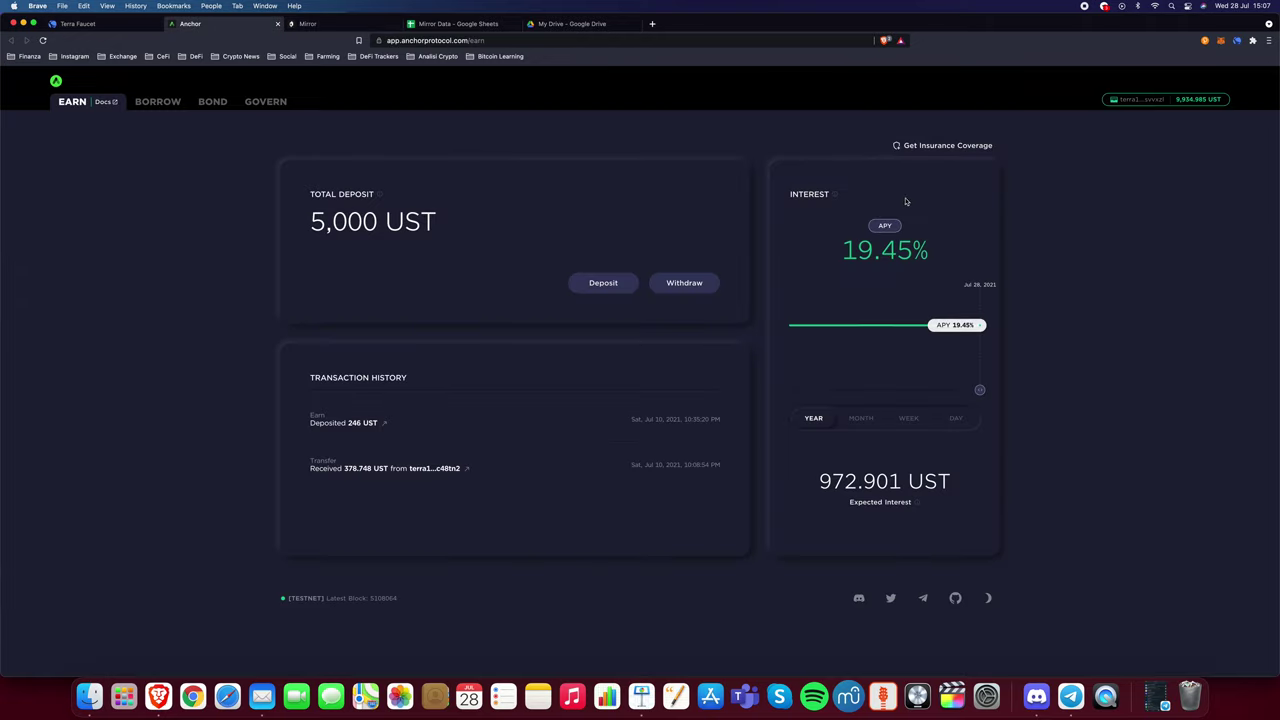
mouse_move(840, 250)
left_mouse_down()
mouse_move(957, 263)
mouse_move(838, 256)
left_mouse_up()
left_click(838, 256)
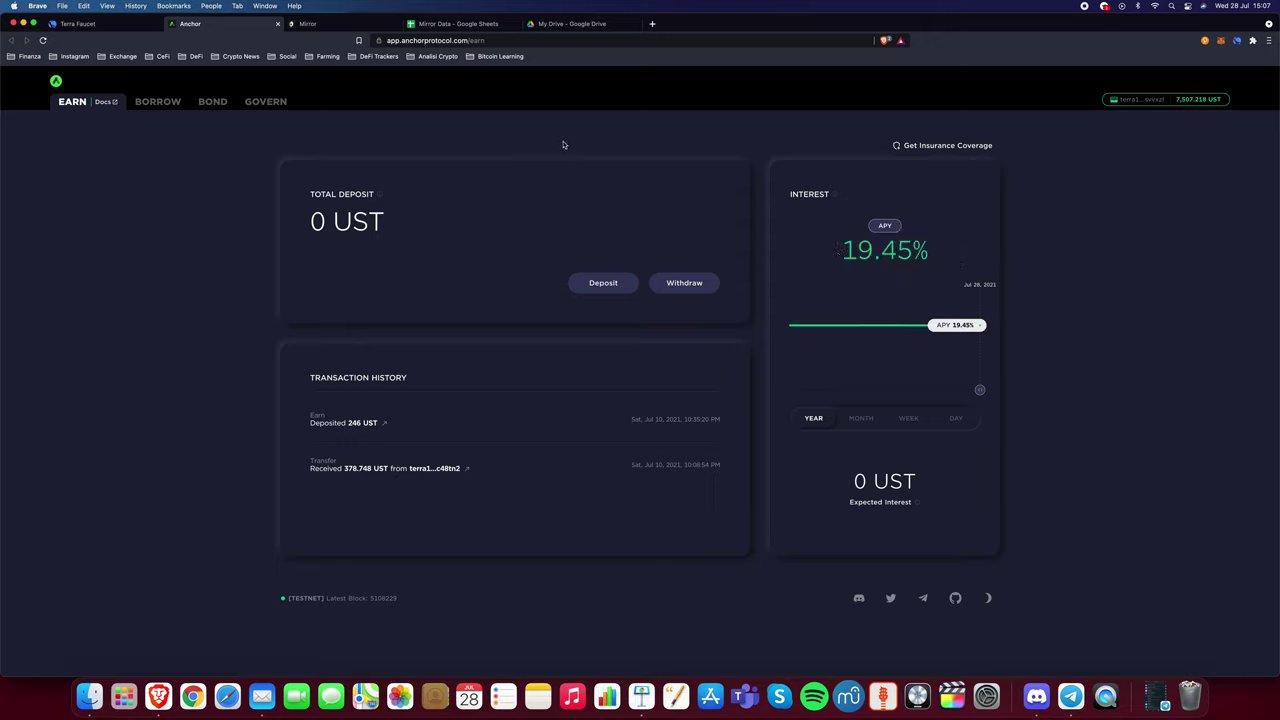
left_click_drag(841, 253, 968, 263)
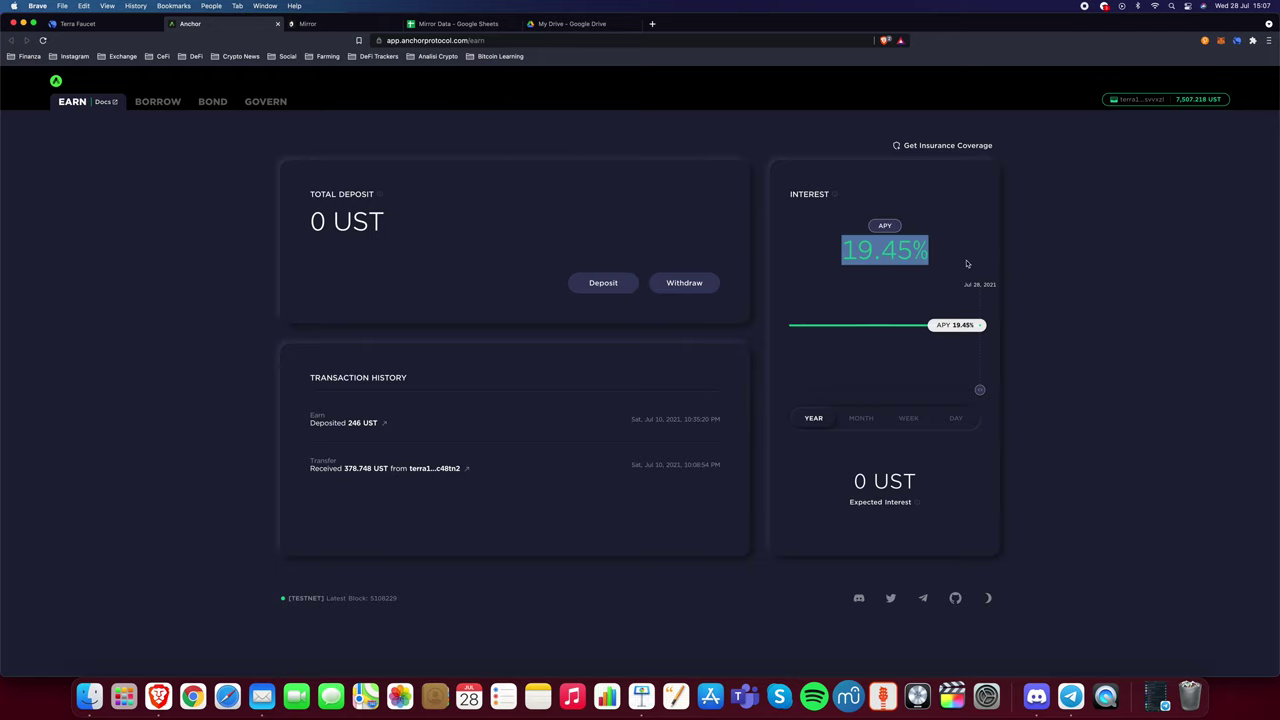
left_click(928, 259)
left_click(320, 23)
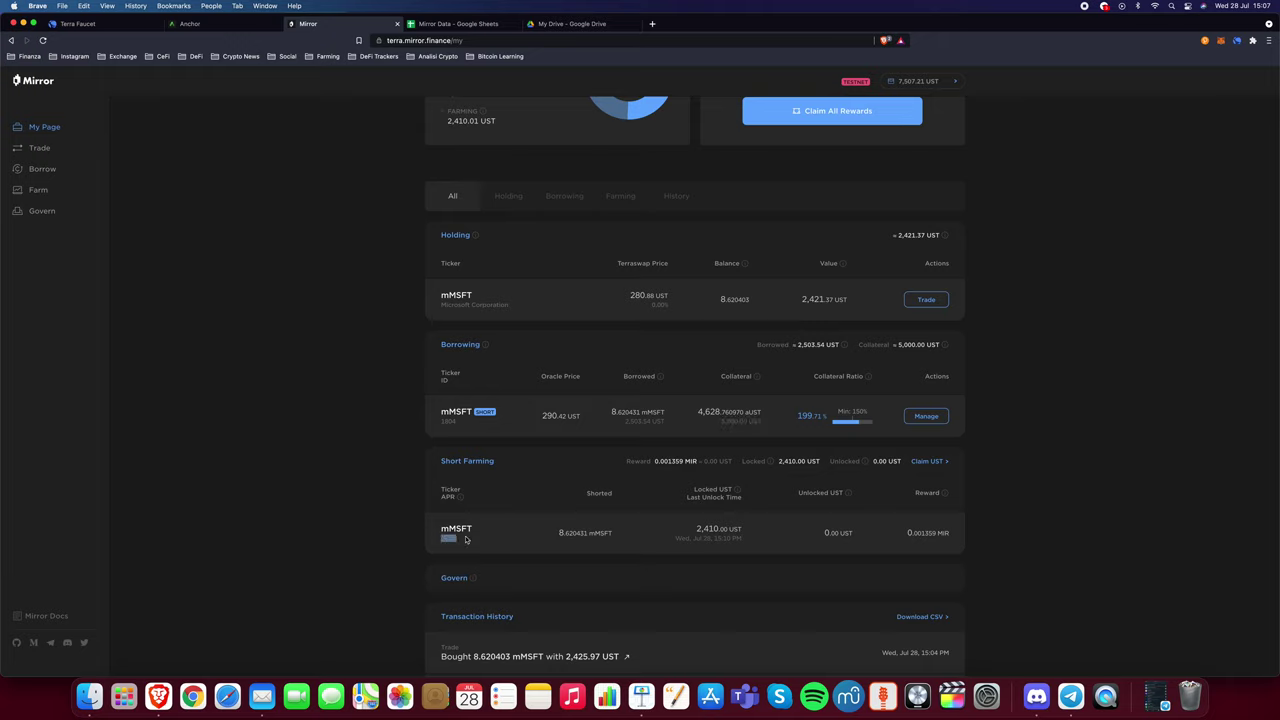
left_click(188, 23)
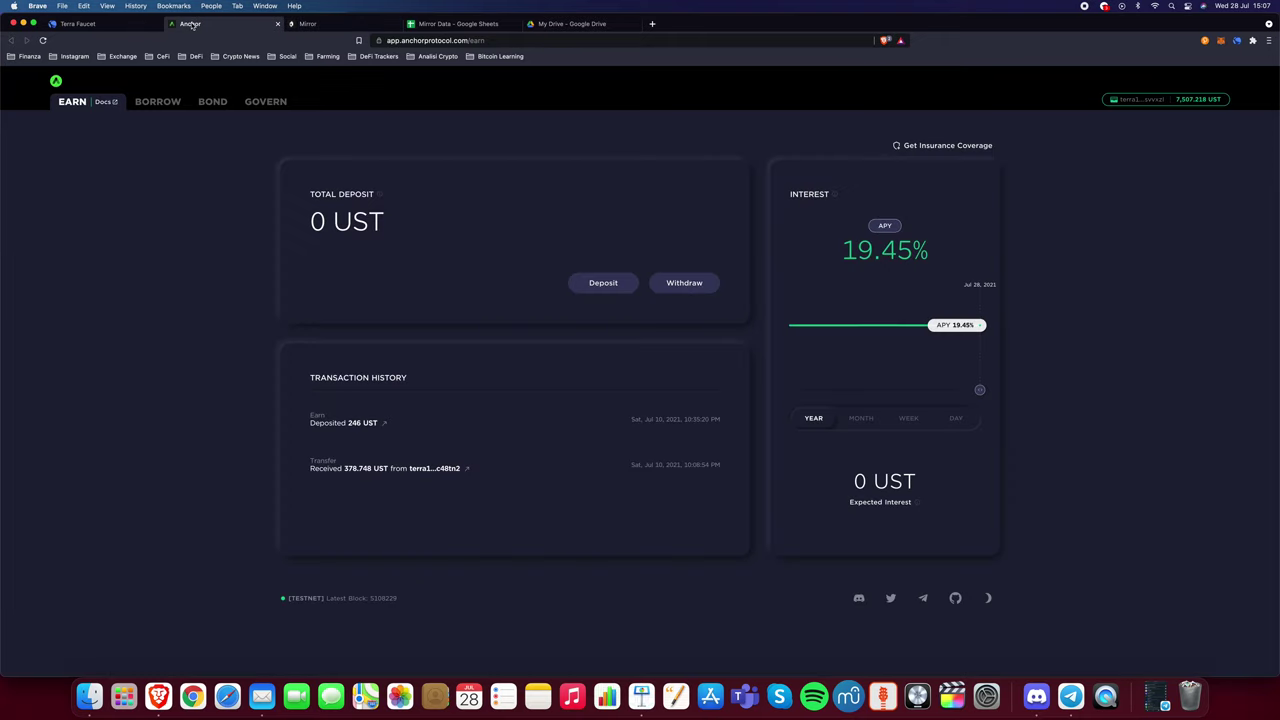
- Check the total deposit on Anchor and the token balances in the Terra Station wallet
left_click_drag(393, 215, 308, 221)
left_click(397, 231)
left_click_drag(397, 231, 348, 173)
left_click(366, 184)
left_click_drag(384, 222, 305, 222)
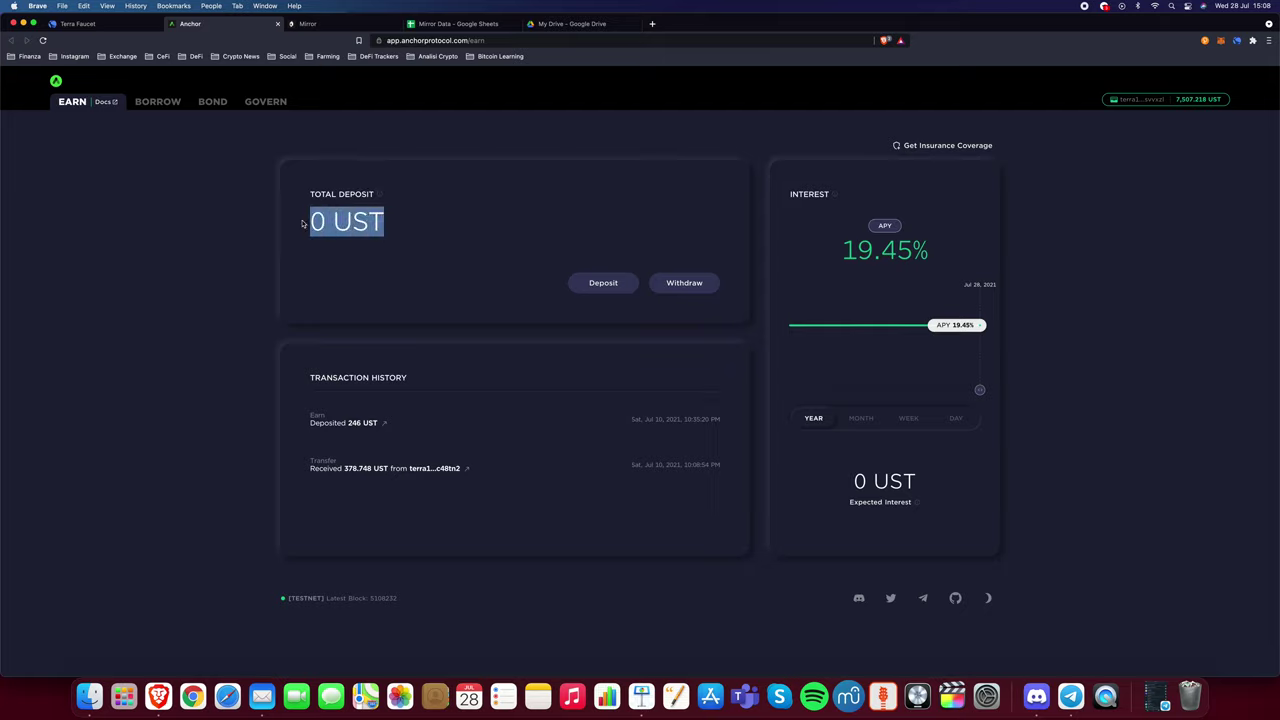
left_click(420, 207)
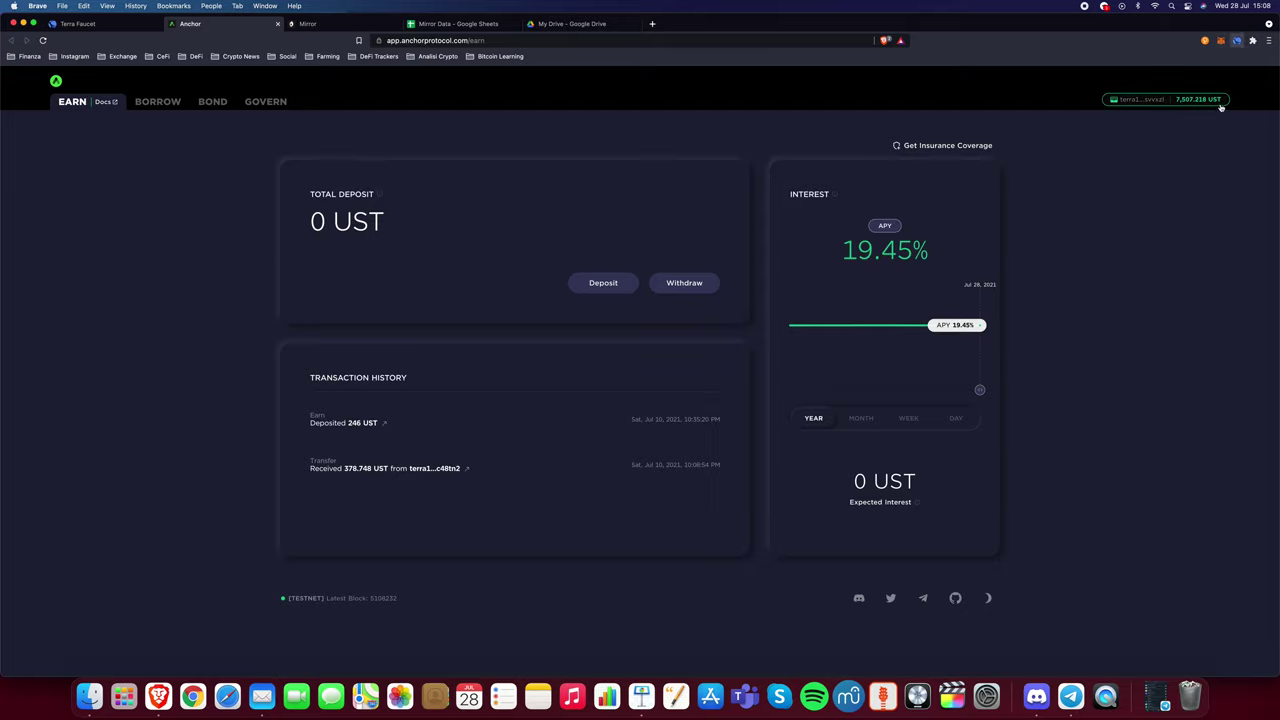
left_click(1237, 40)
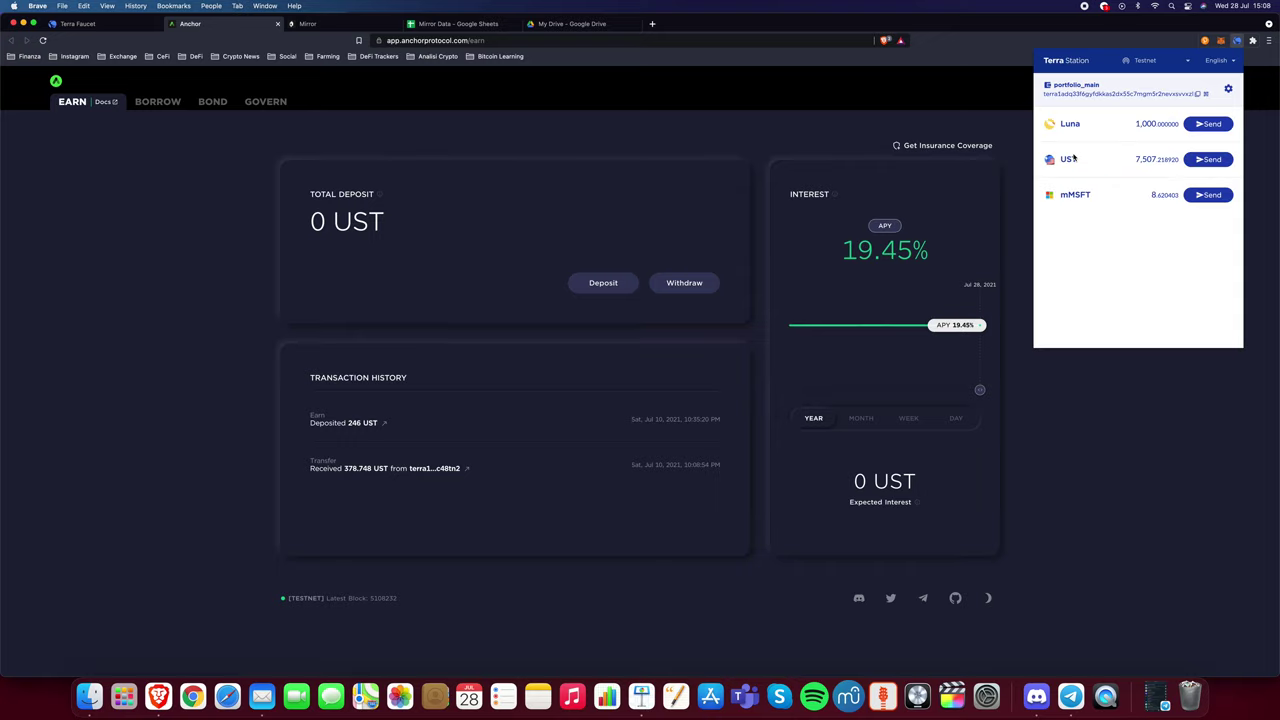
left_click(528, 206)
- Compare the UST value of the mMSFT short's aUST collateral on Mirror with the total deposit on Anchor
key("ctrl+Tab")
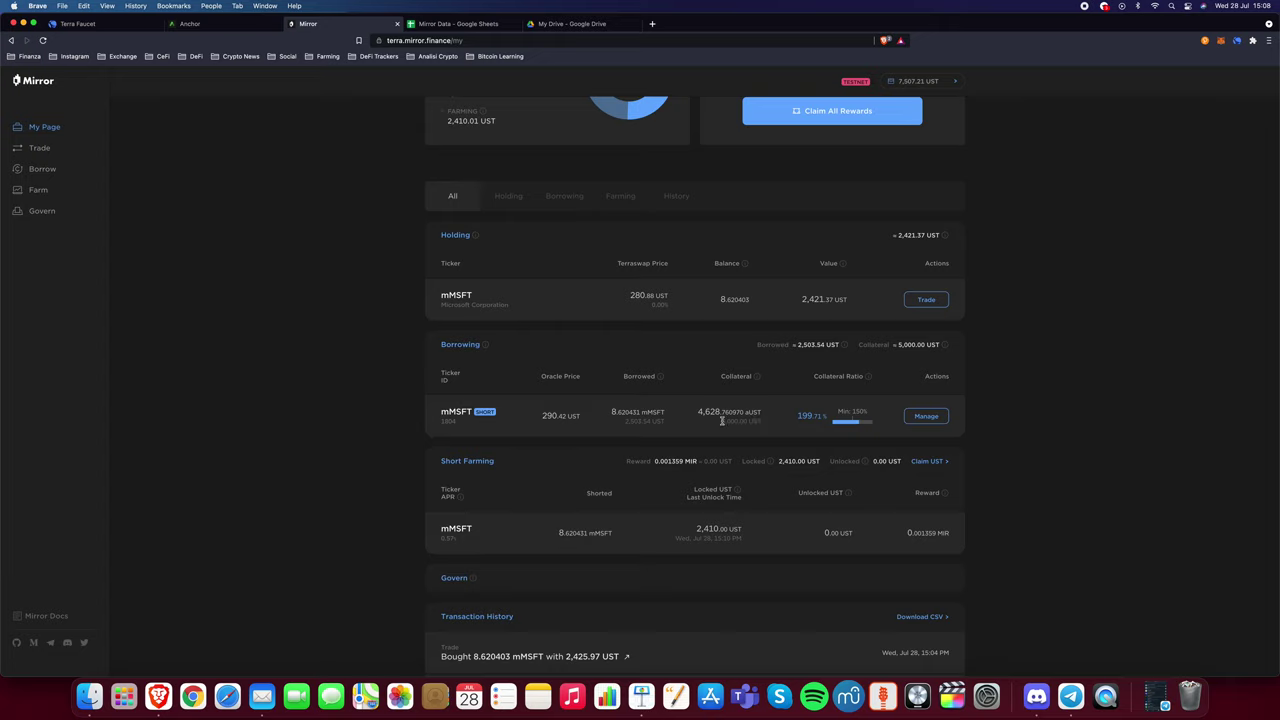
left_click_drag(720, 421, 768, 425)
left_click(762, 426)
key("ctrl+shift+Tab")
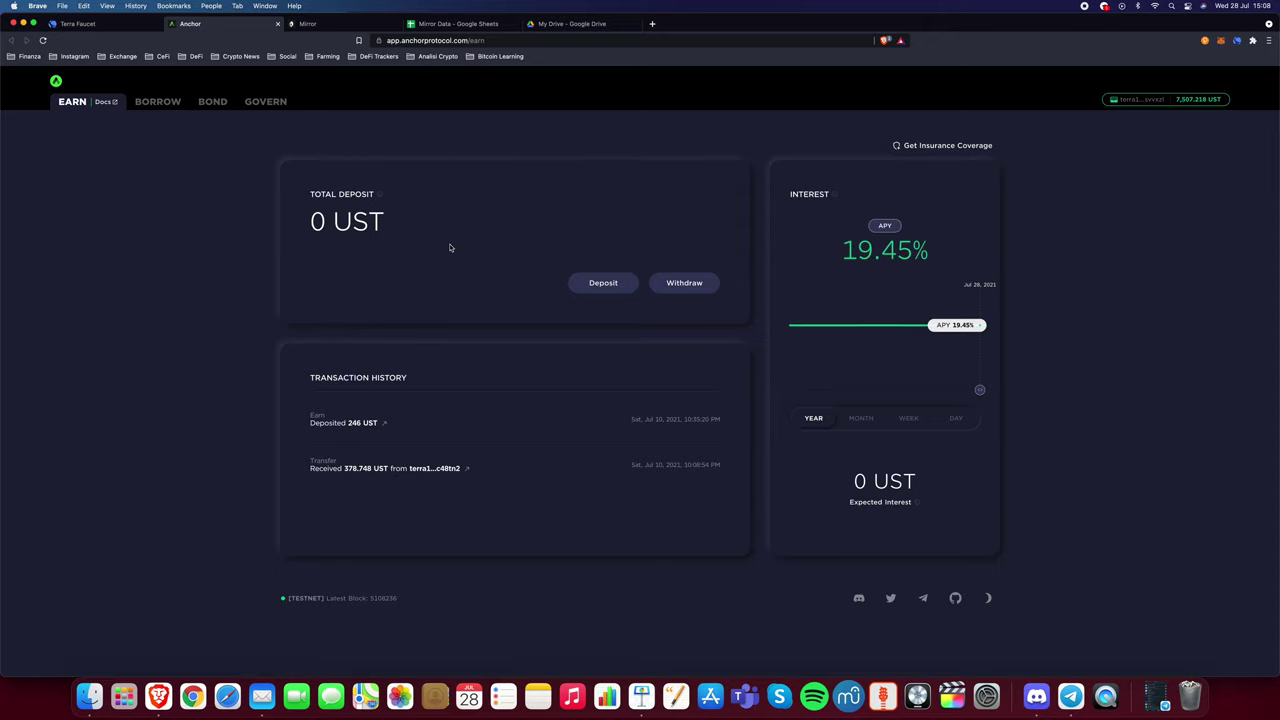
key("ctrl+Tab")
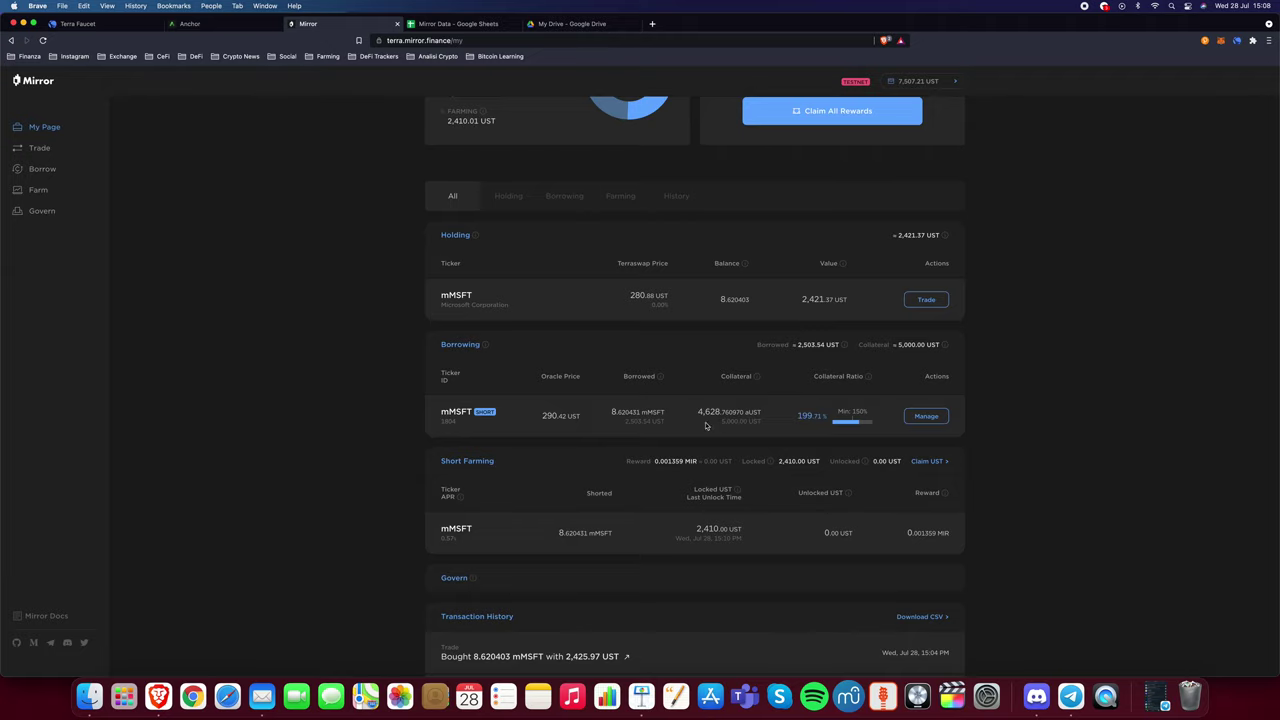
left_click(190, 23)
left_click_drag(378, 213, 303, 220)
left_click(303, 220)
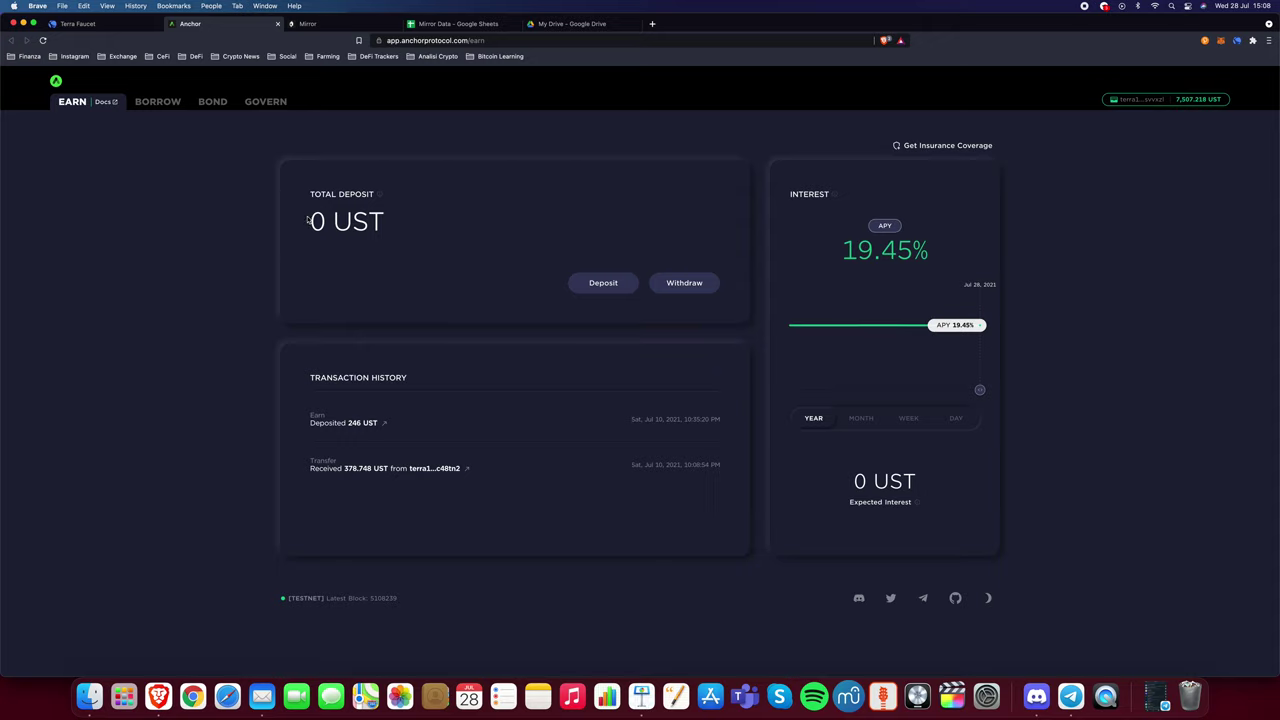
left_click_drag(302, 218, 396, 224)
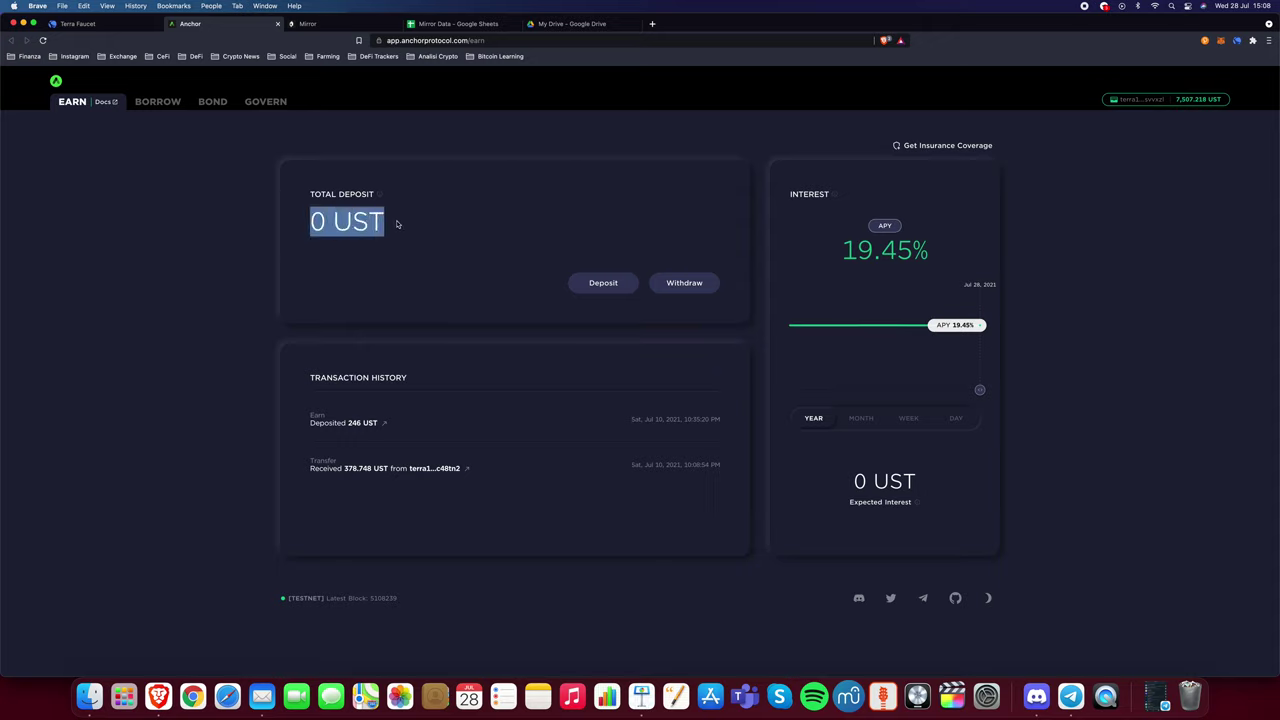
left_click(408, 224)
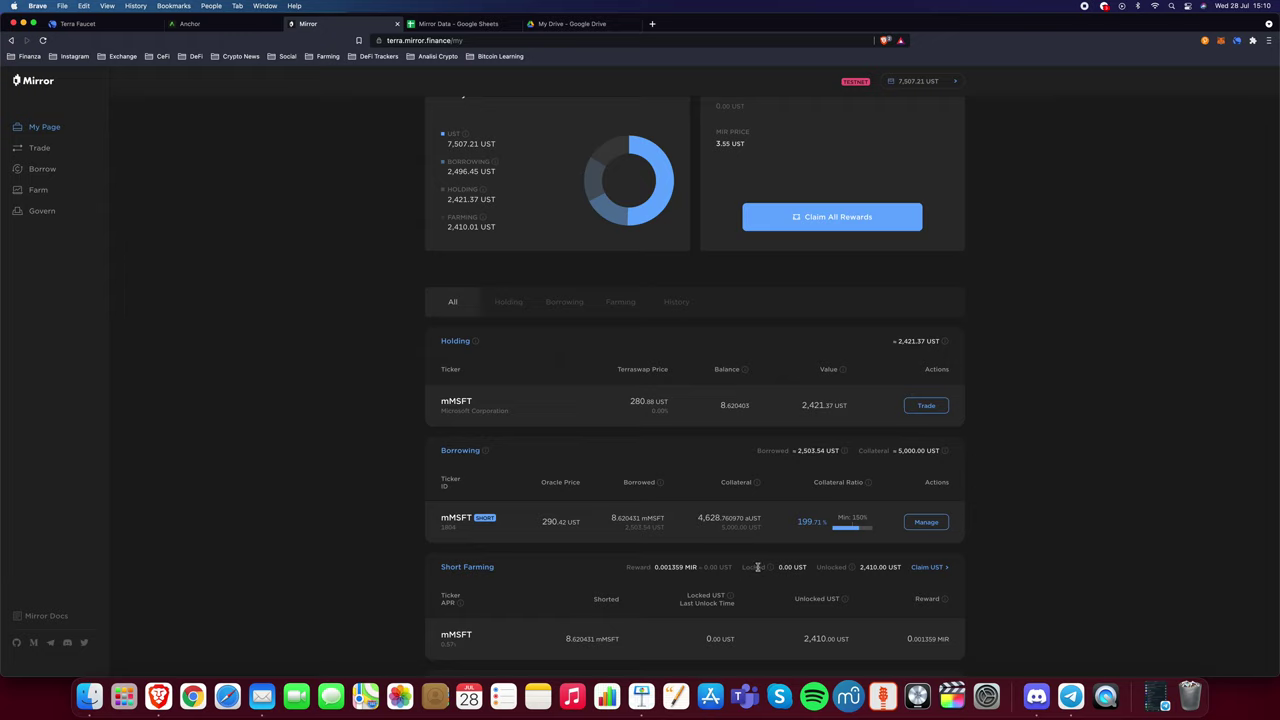
- Claim the 2,410.00 UST unlocked from the mMSFT short farm on Mirror
left_click_drag(859, 569, 900, 570)
left_click(896, 578)
left_click(940, 567)
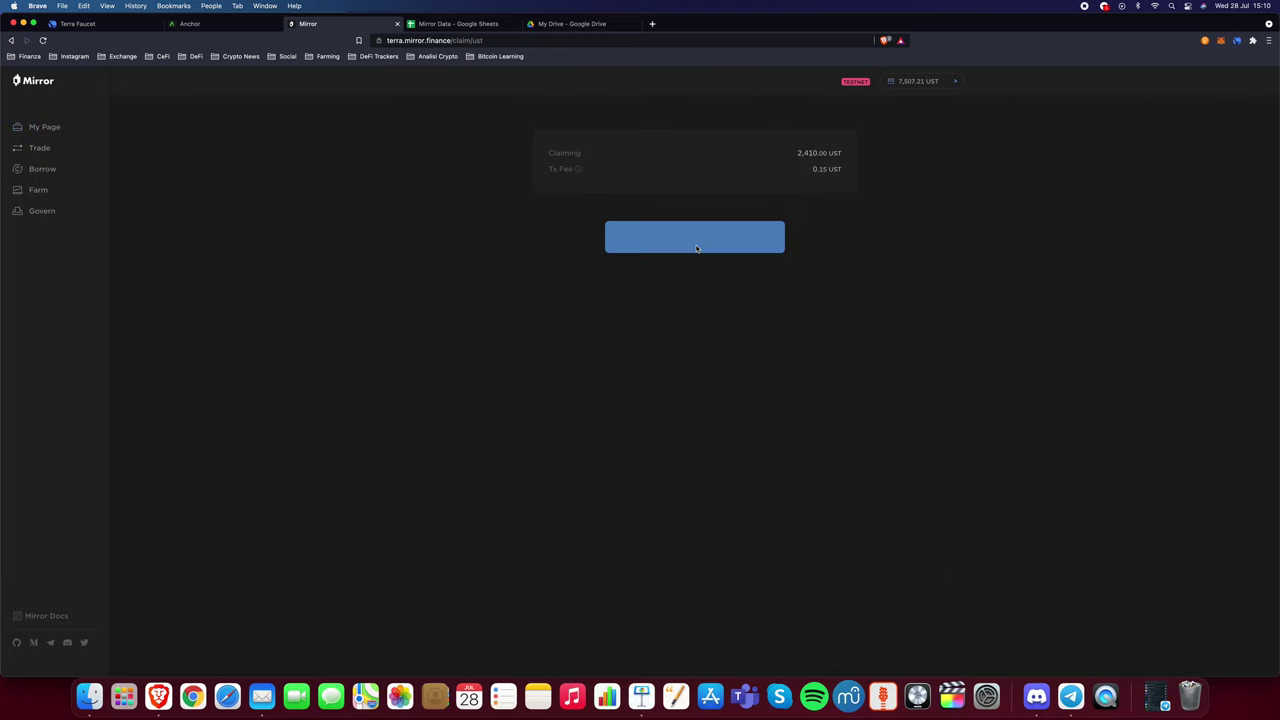
left_click(695, 240)
left_click(731, 388)
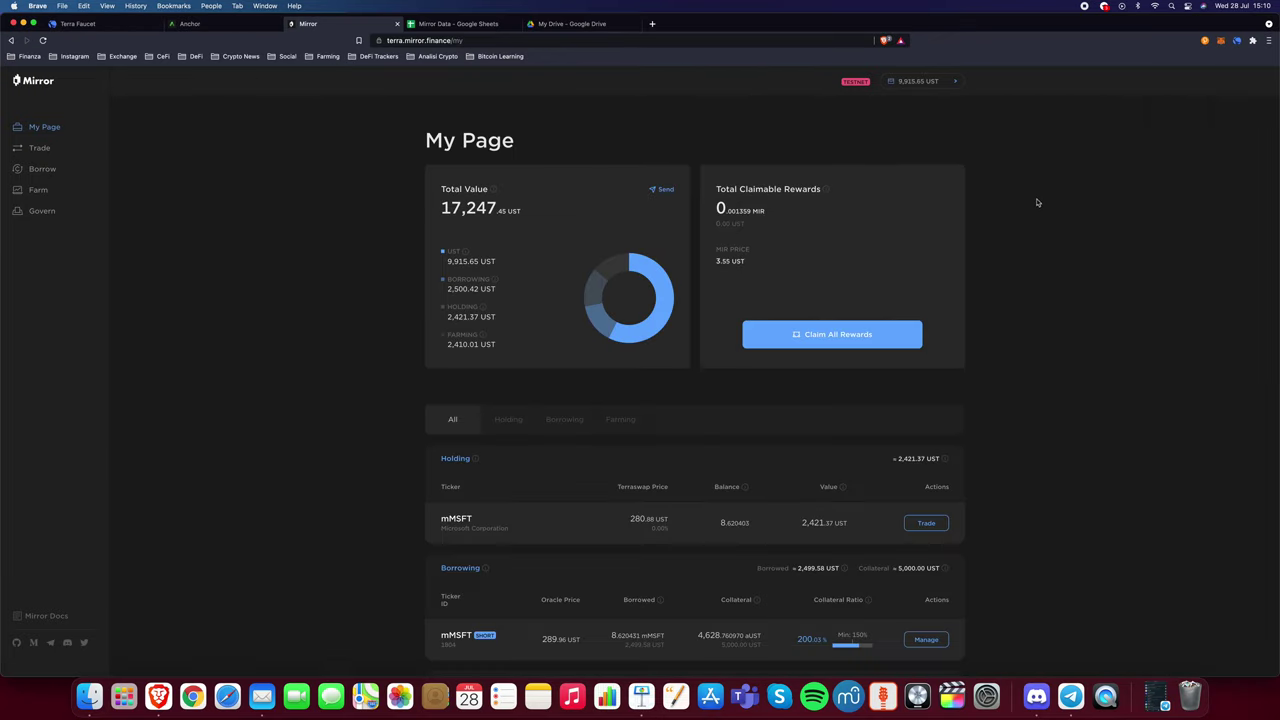
- Check the wallet's UST balance in Terra Station
left_click(1236, 41)
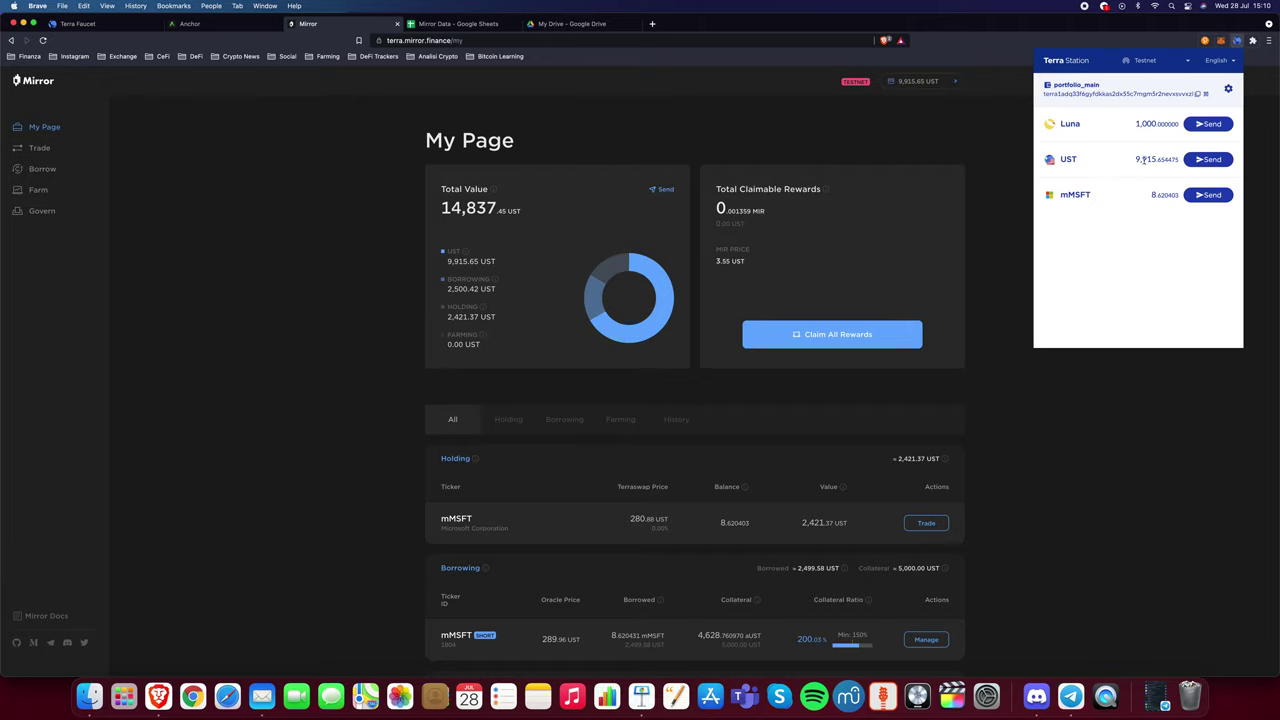
mouse_move(1138, 160)
left_mouse_down()
mouse_move(1170, 160)
mouse_move(1141, 160)
mouse_move(1156, 160)
left_mouse_up()
left_click(1134, 158)
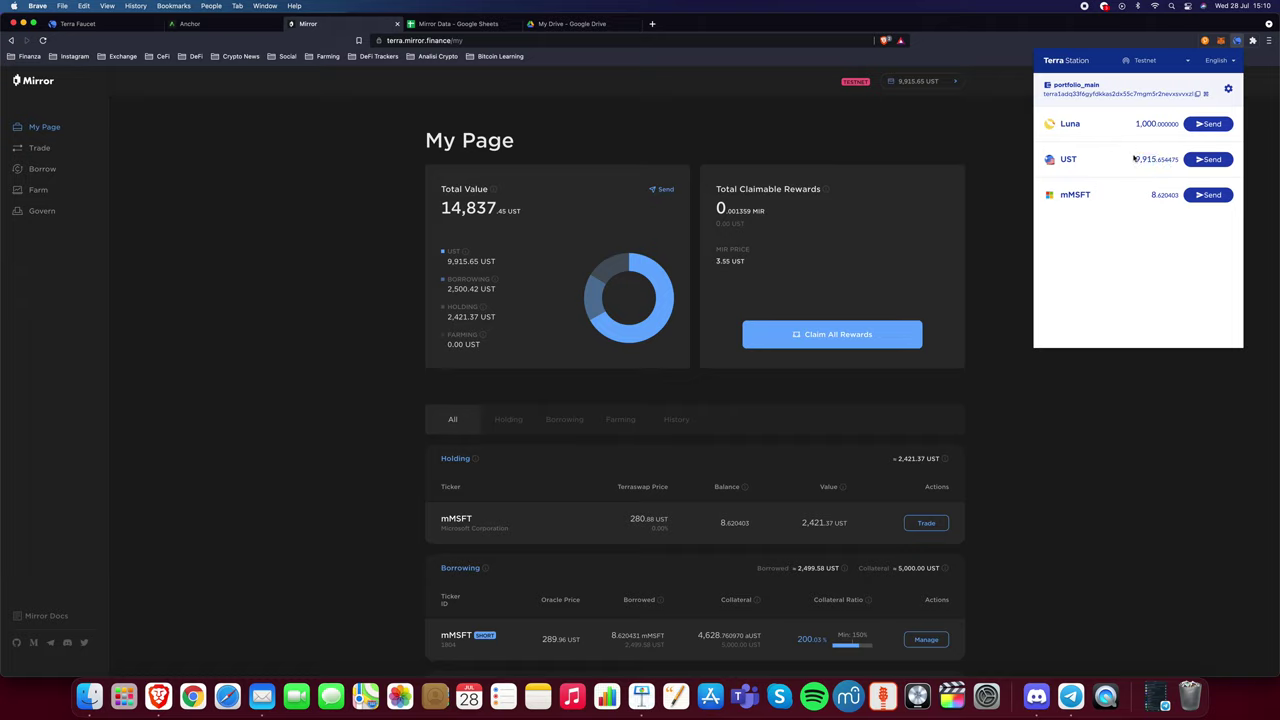
left_click(975, 200)
- Check the unlocked UST amount in the Short Farming section of My Page
scroll(978, 378, "down", 3)
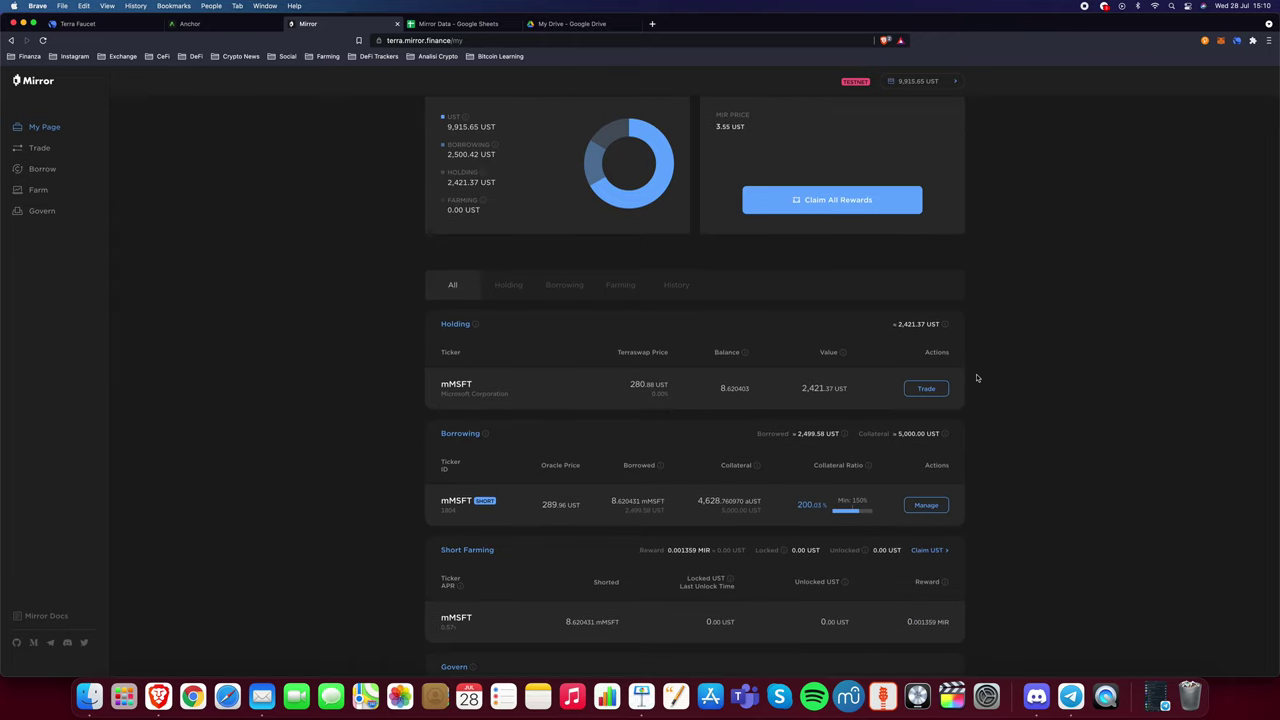
scroll(977, 378, "down", 2)
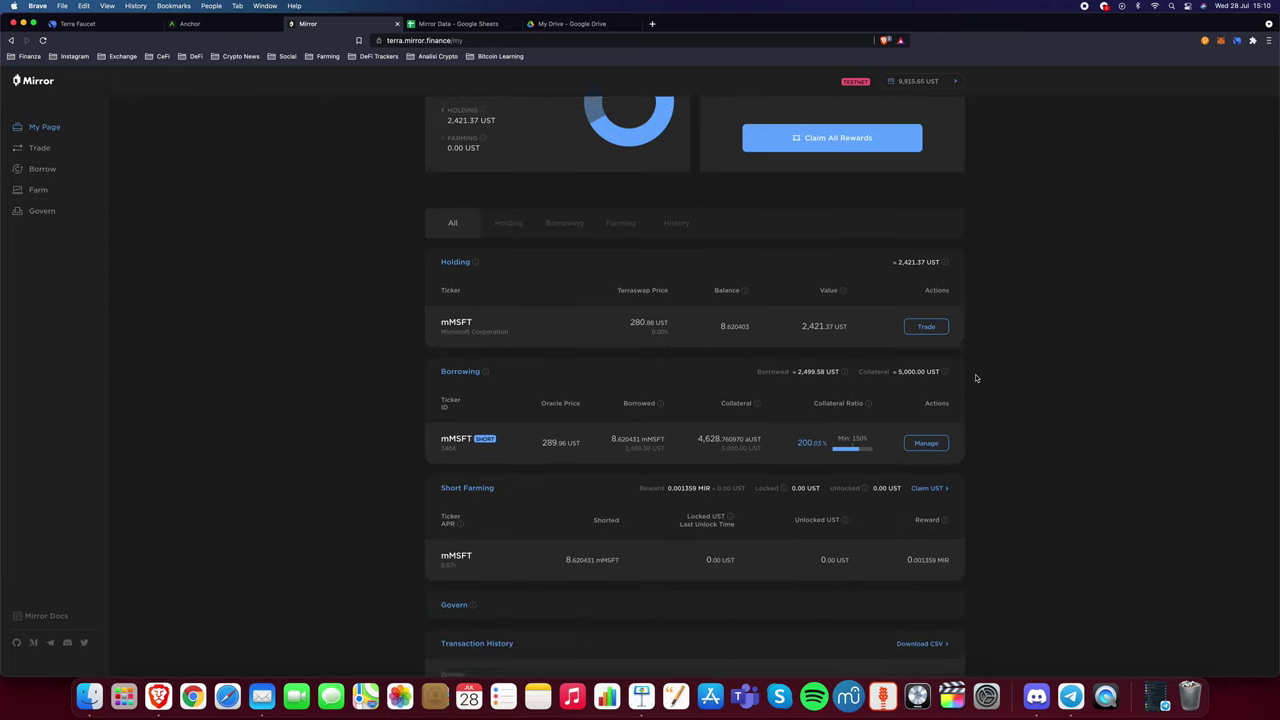
left_click_drag(873, 478, 899, 477)
left_click(852, 488)
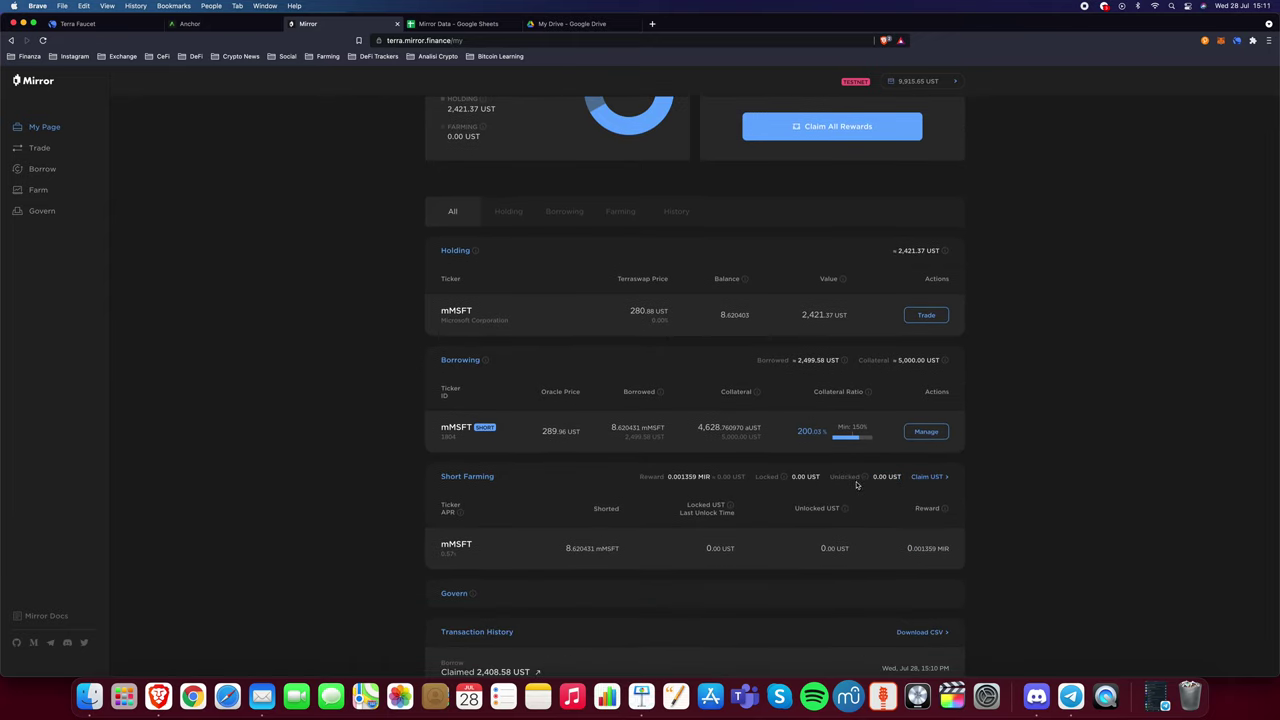
- Deposit 2500 UST into Anchor Earn and approve the transaction in Terra Station
left_click(205, 24)
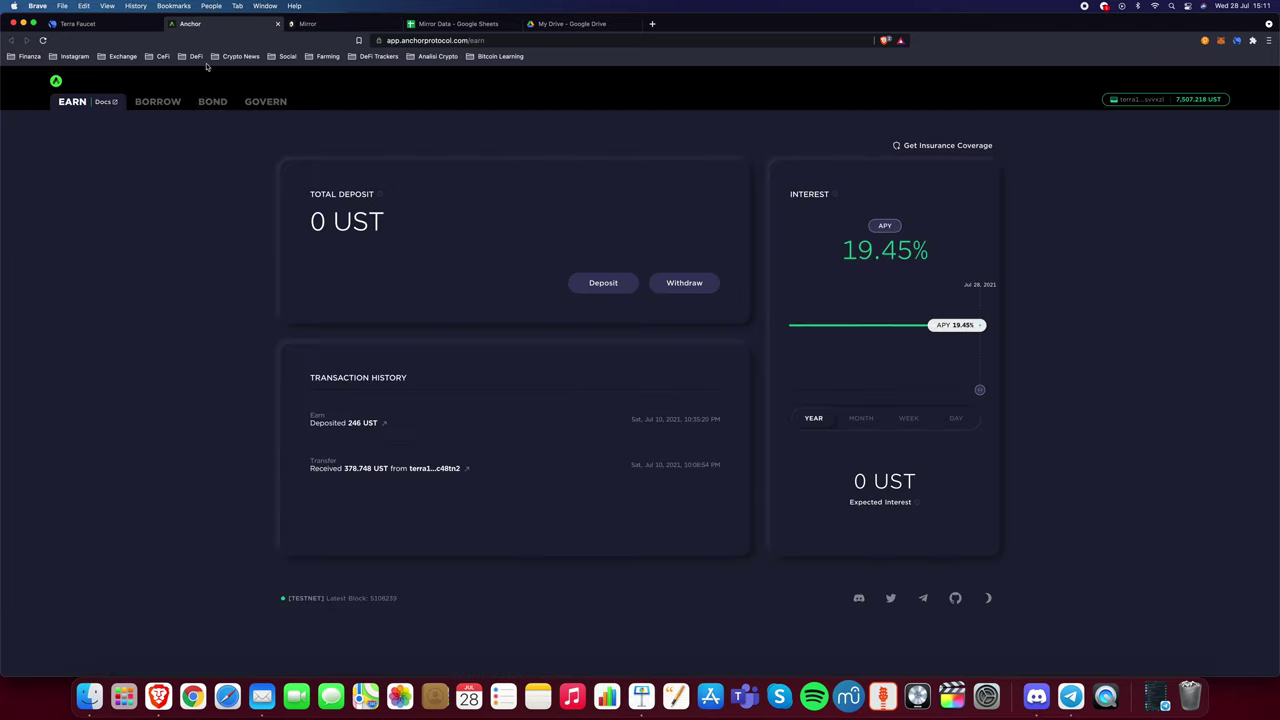
left_click(601, 288)
left_click(664, 354)
type("2500")
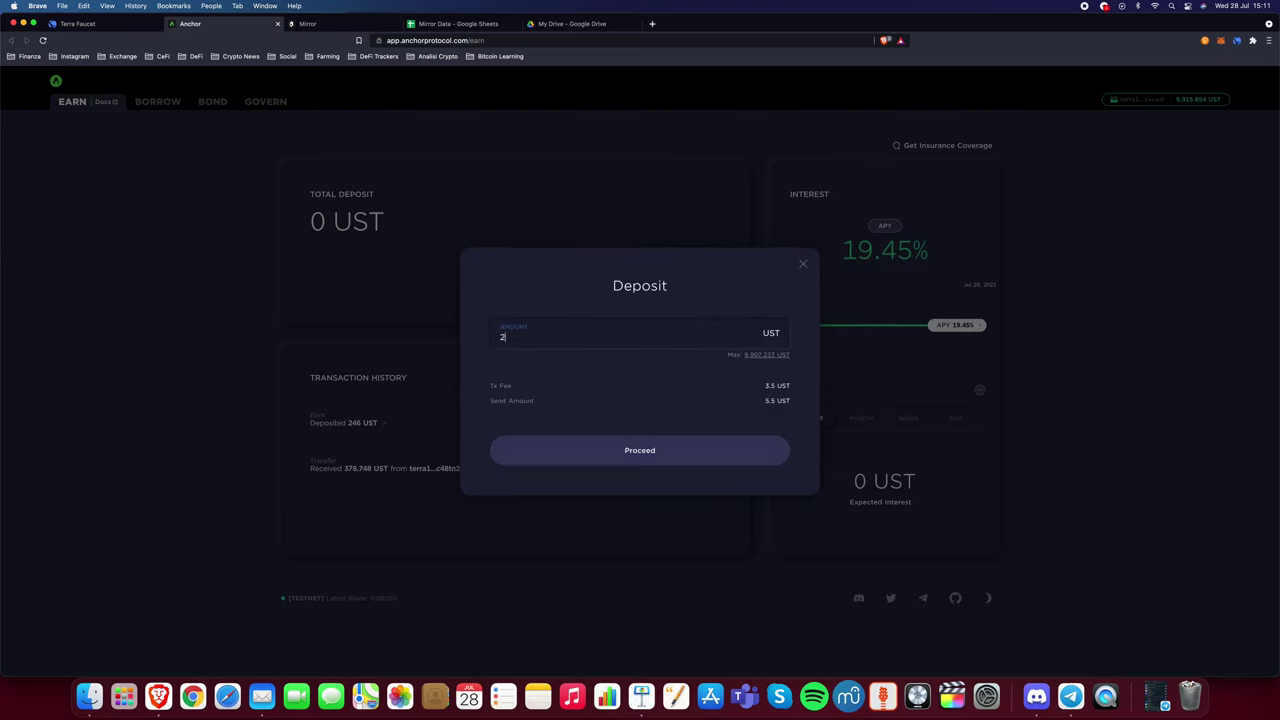
left_click(668, 444)
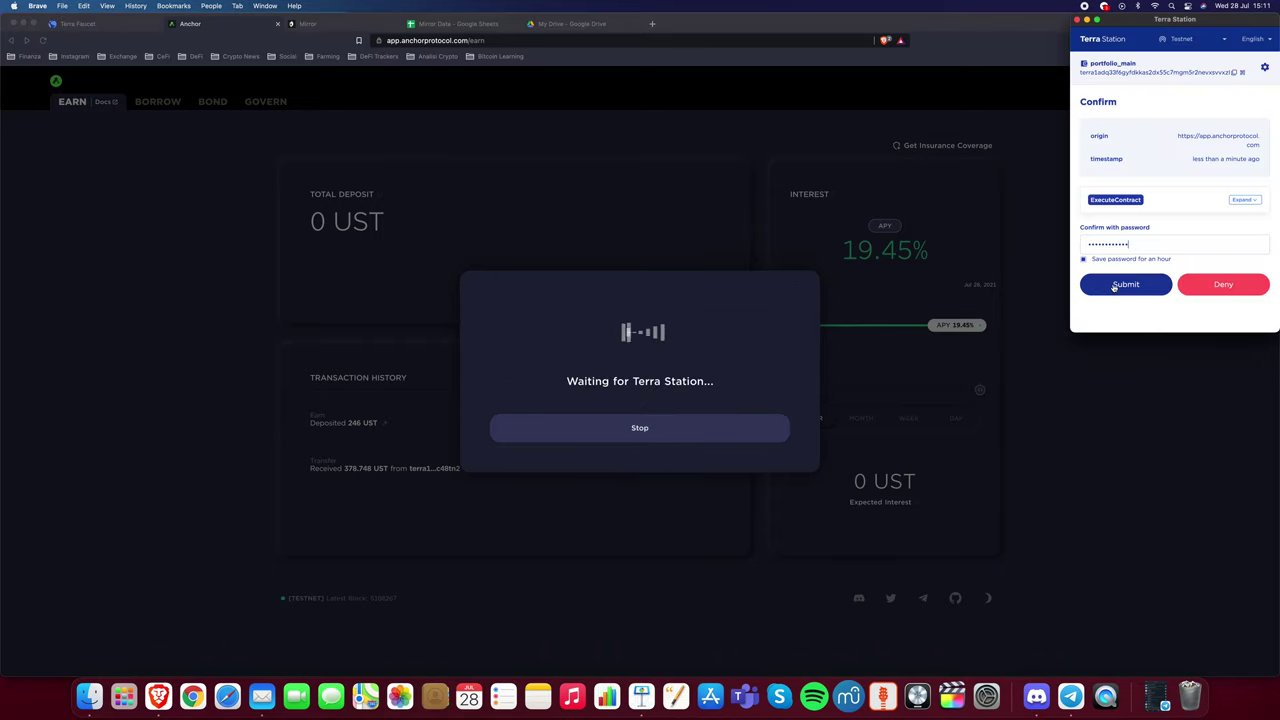
left_click(1114, 285)
left_click(681, 467)
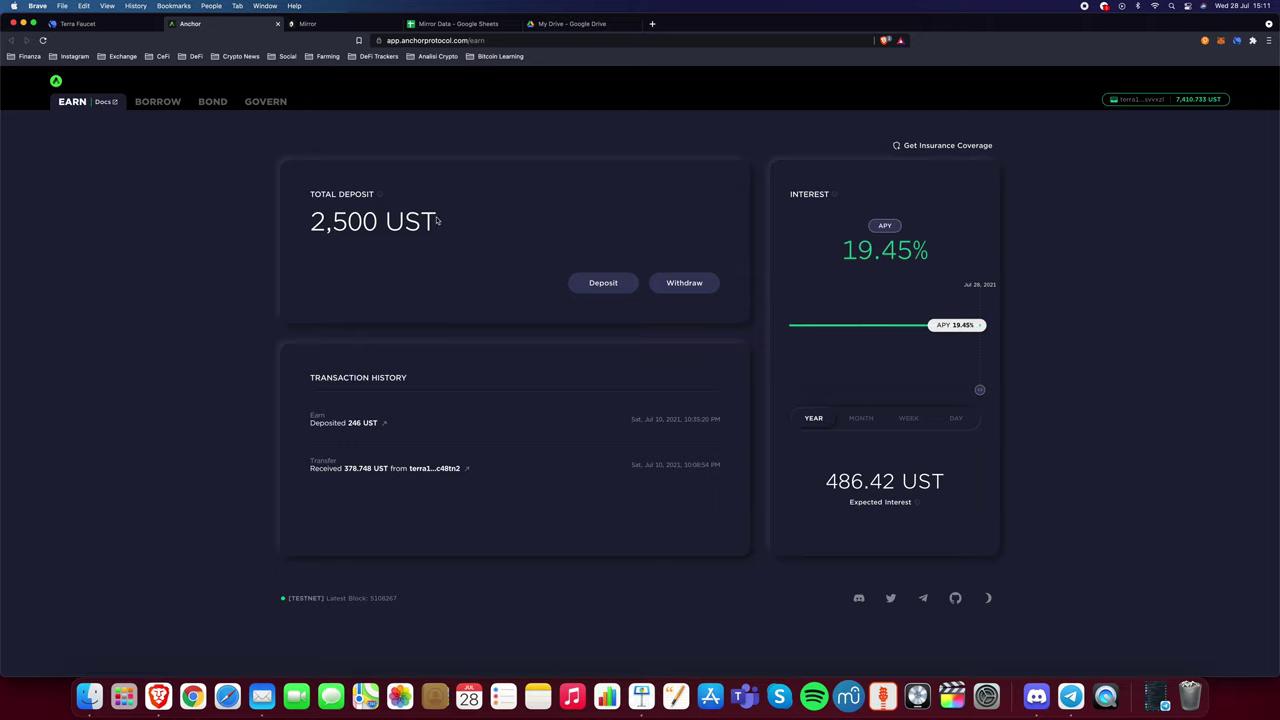
- Check the new total deposit and the interest APY on Anchor's Earn page
left_click_drag(437, 221, 311, 223)
left_click(311, 223)
left_click_drag(838, 252, 930, 248)
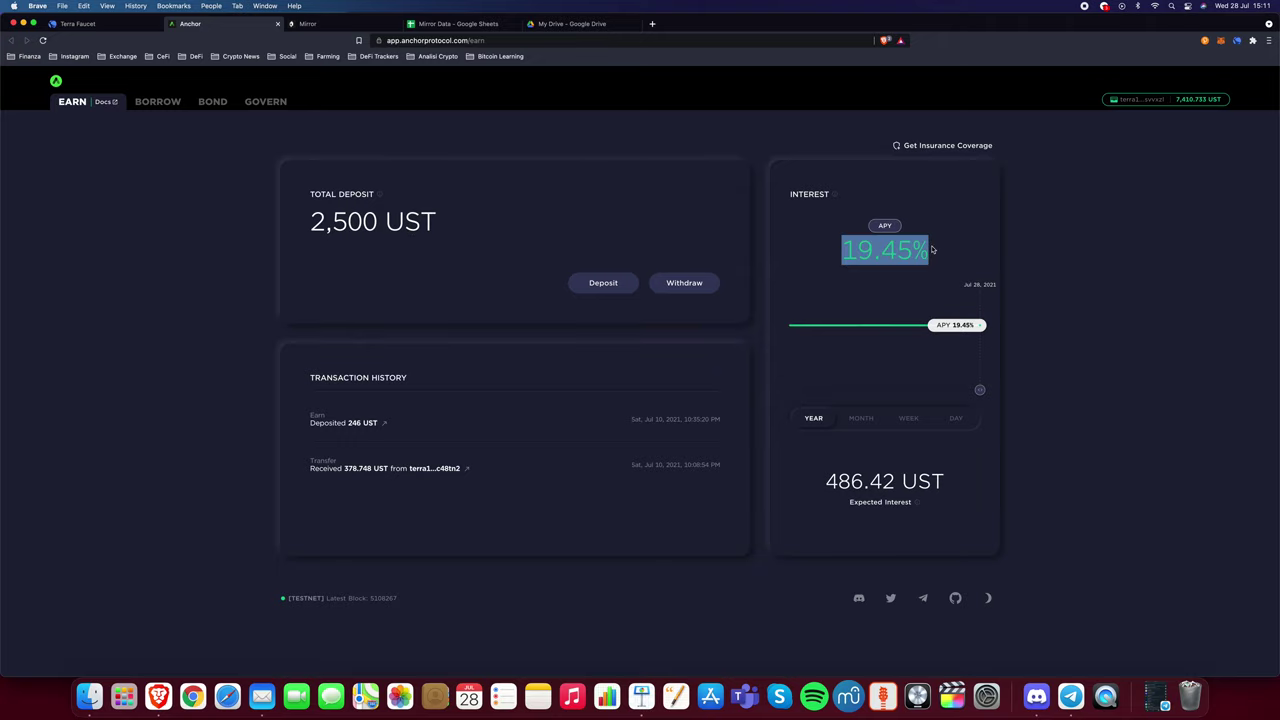
left_click(603, 282)
left_click(312, 170)
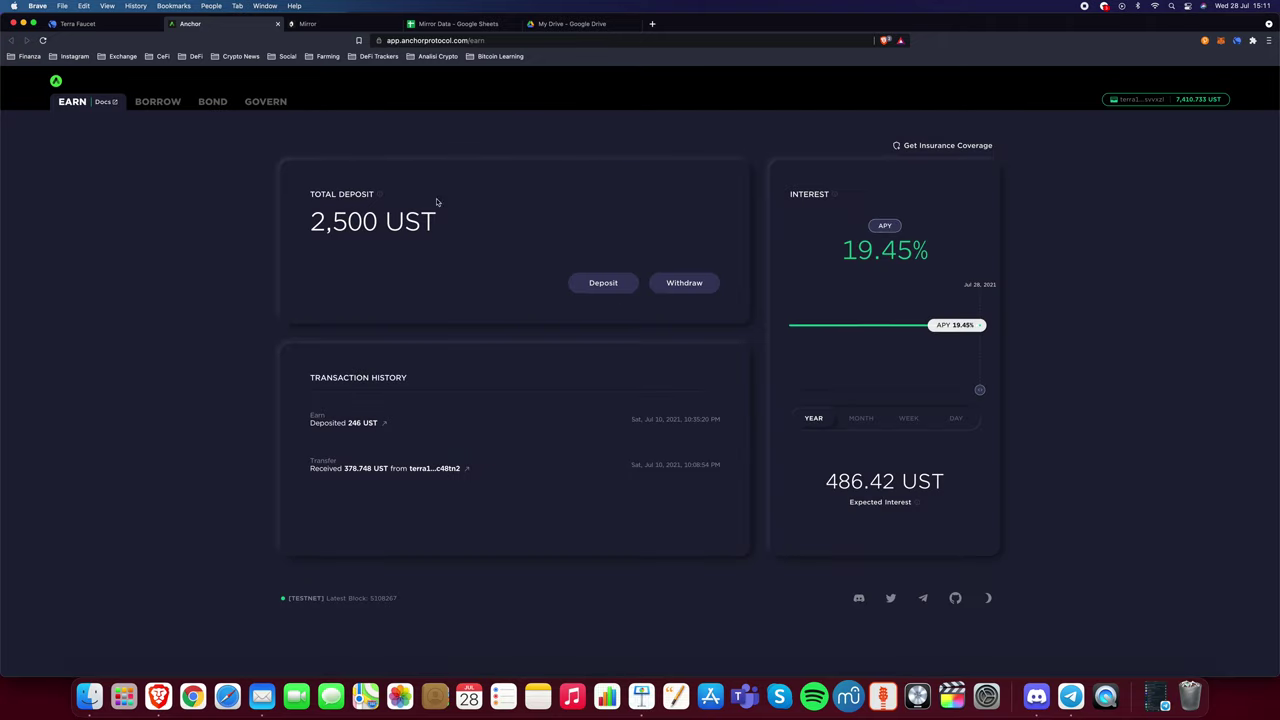
left_click_drag(311, 223, 472, 224)
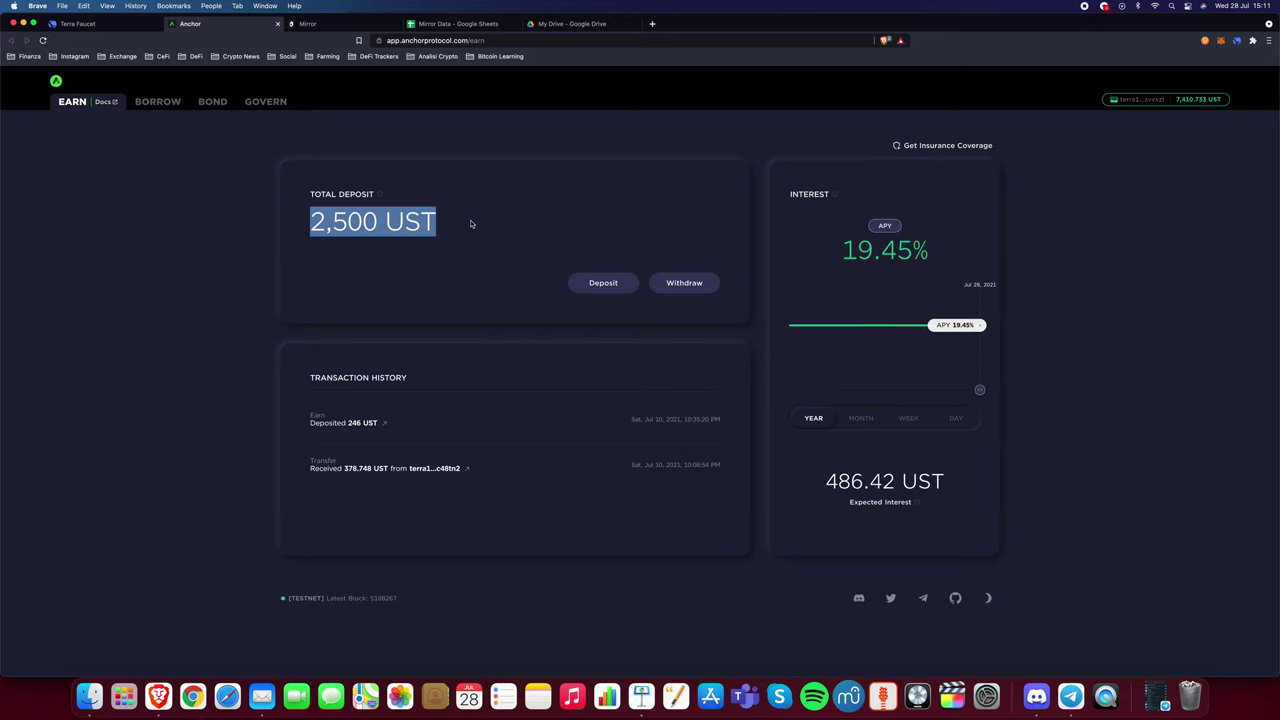
- Review the mMSFT positions on Mirror's My Page and check the UST value of the short's collateral
left_click(310, 23)
scroll(422, 360, "down", 5)
scroll(422, 360, "up", 3)
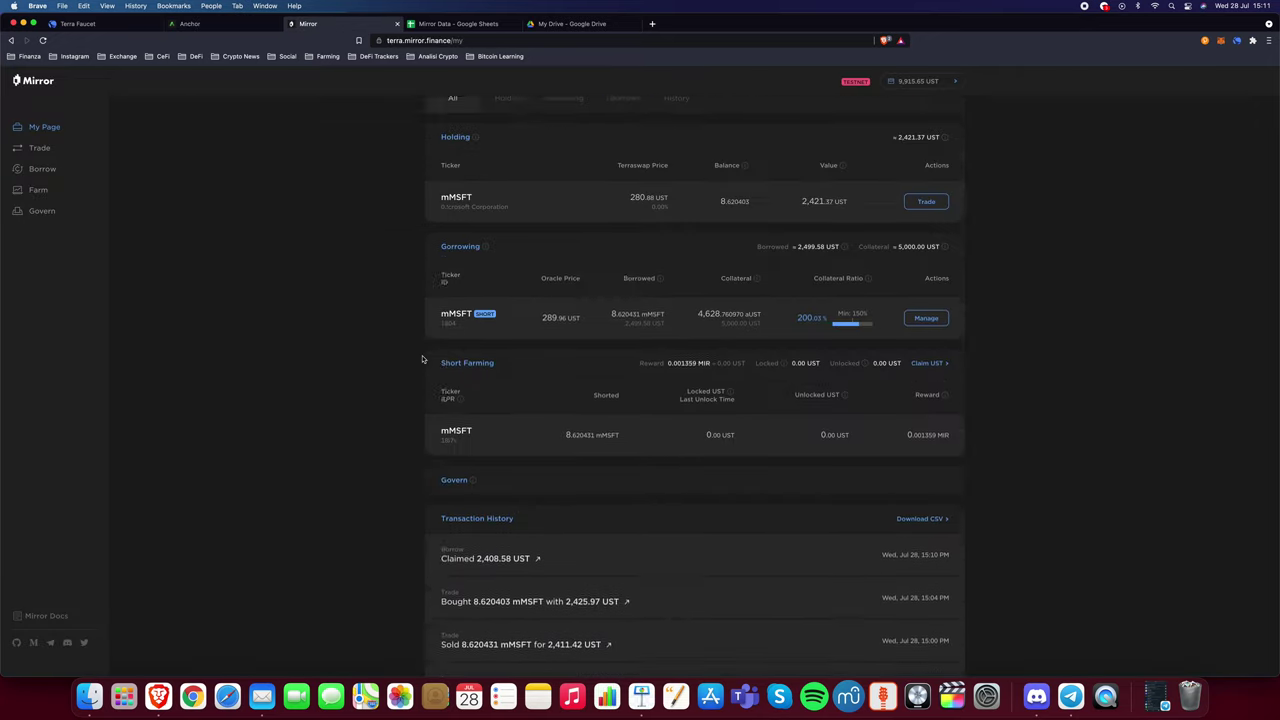
scroll(422, 360, "up", 2)
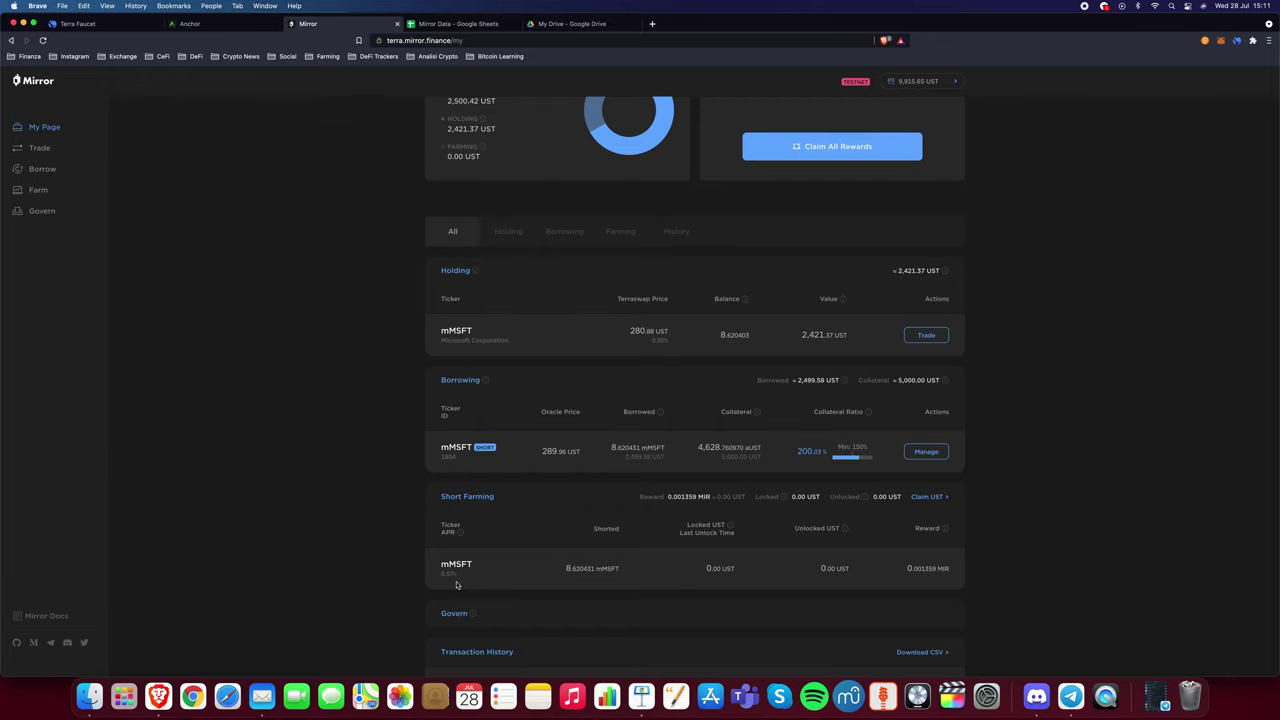
left_click_drag(763, 458, 722, 457)
left_click(722, 458)
left_click_drag(720, 458, 768, 458)
left_click(756, 451)
- Revisit the Anchor deposit and compare it with the holding, borrowing and short farming positions on Mirror
left_click(205, 25)
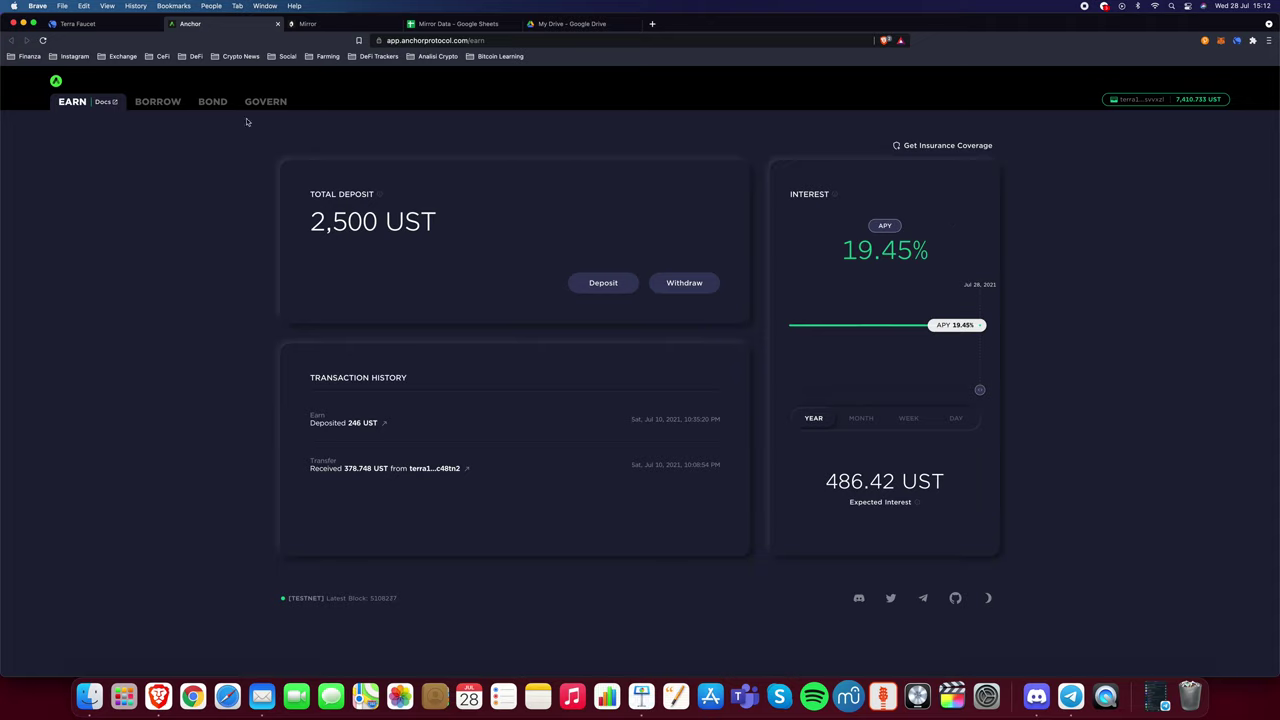
left_click(329, 27)
scroll(395, 300, "down", 2)
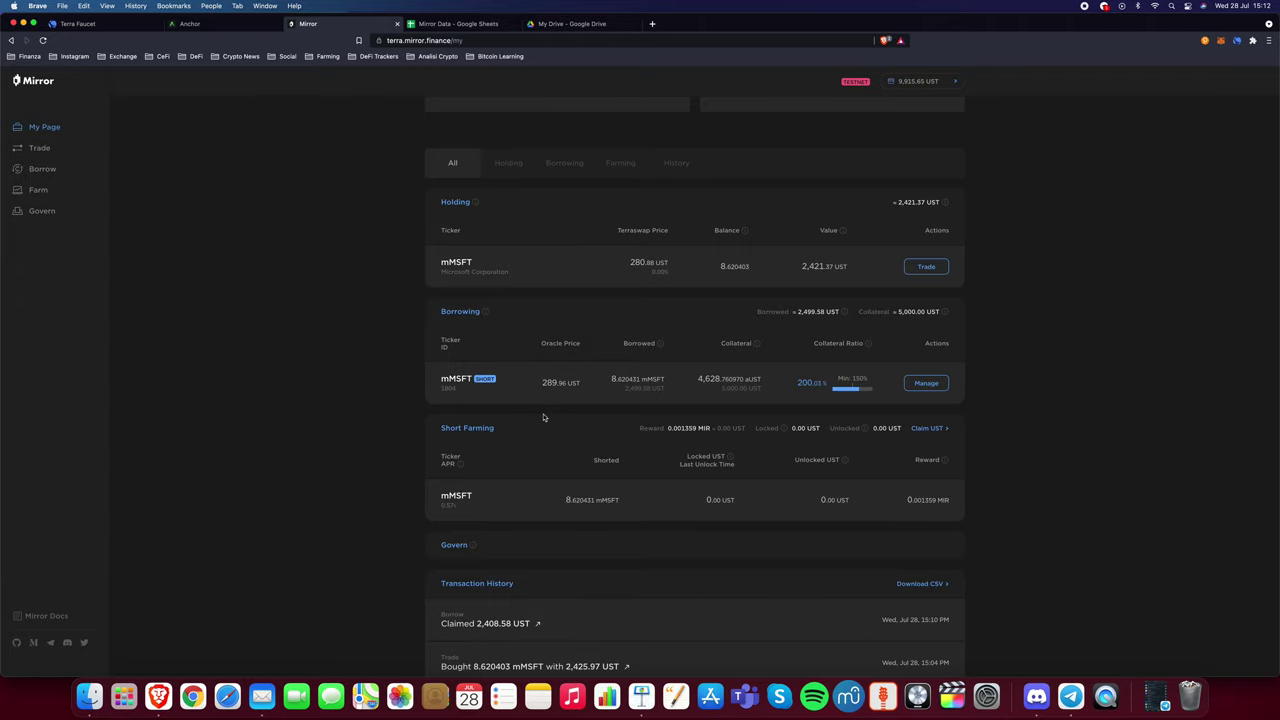
- Claim all MIR rewards from Mirror's My Page, approve the transaction in Terra Station and return to My Page
scroll(543, 417, "up", 5)
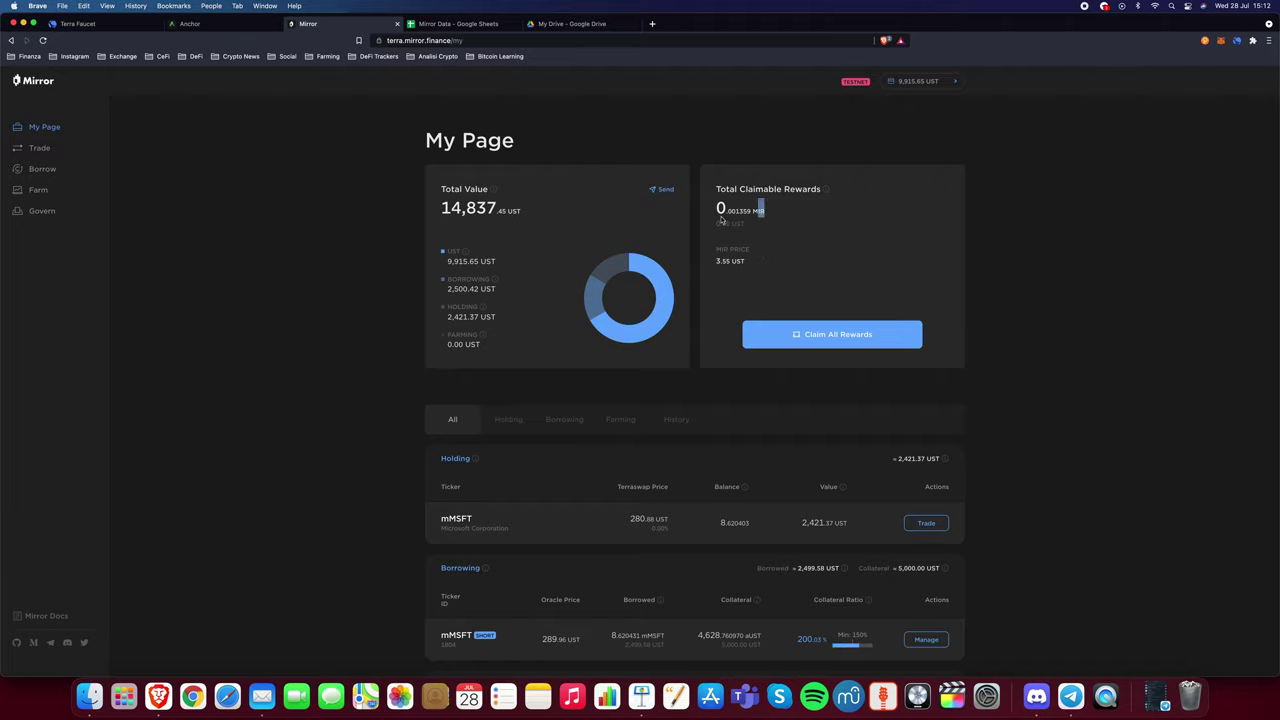
left_click_drag(720, 218, 716, 216)
left_click(830, 227)
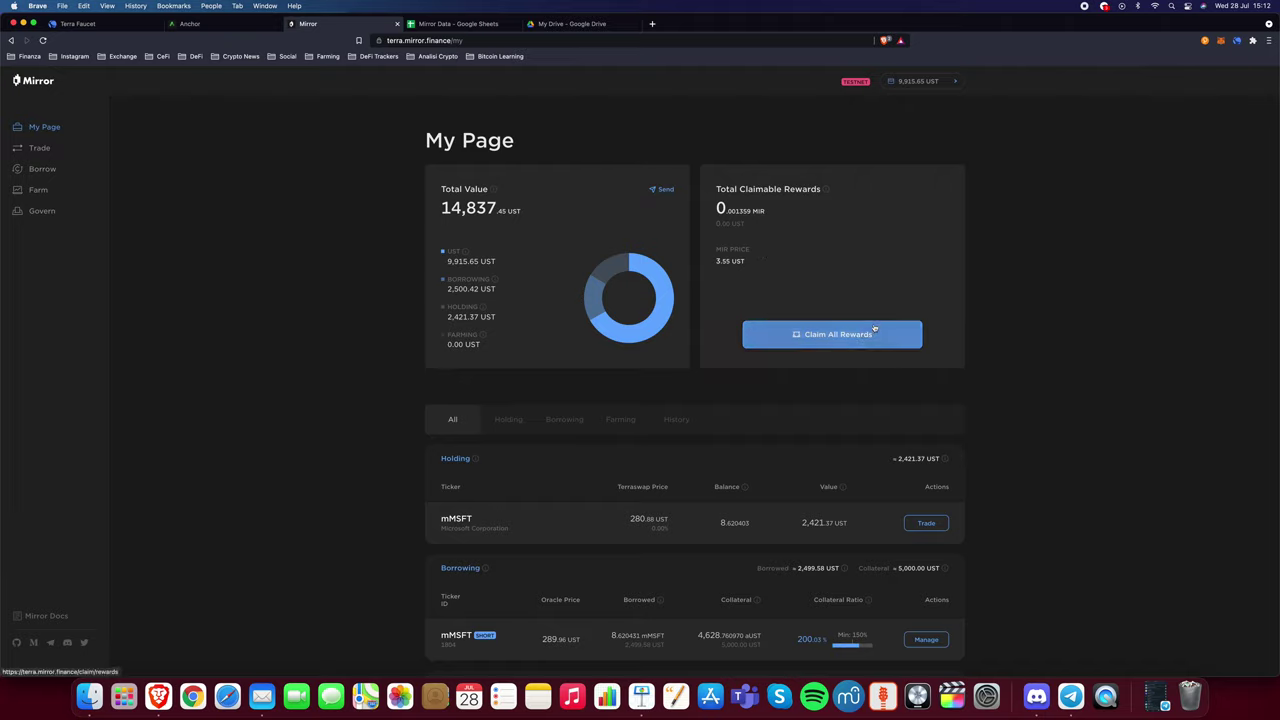
left_click(828, 335)
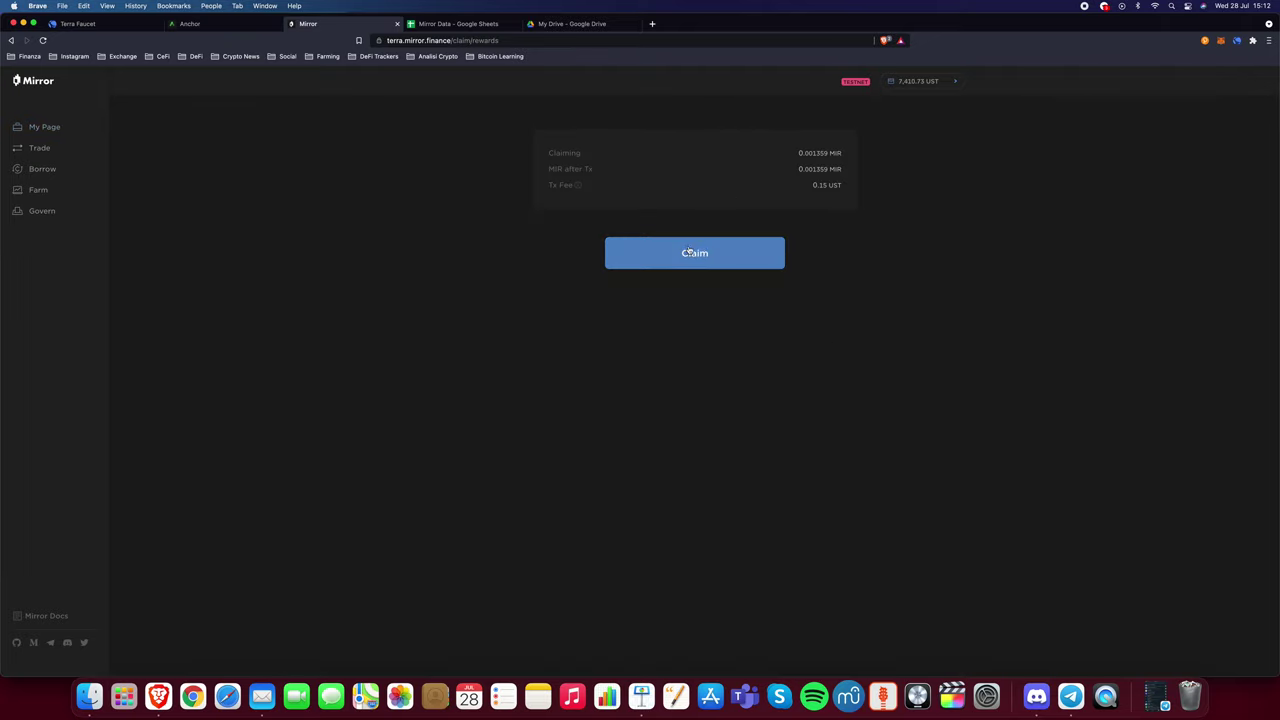
left_click(724, 252)
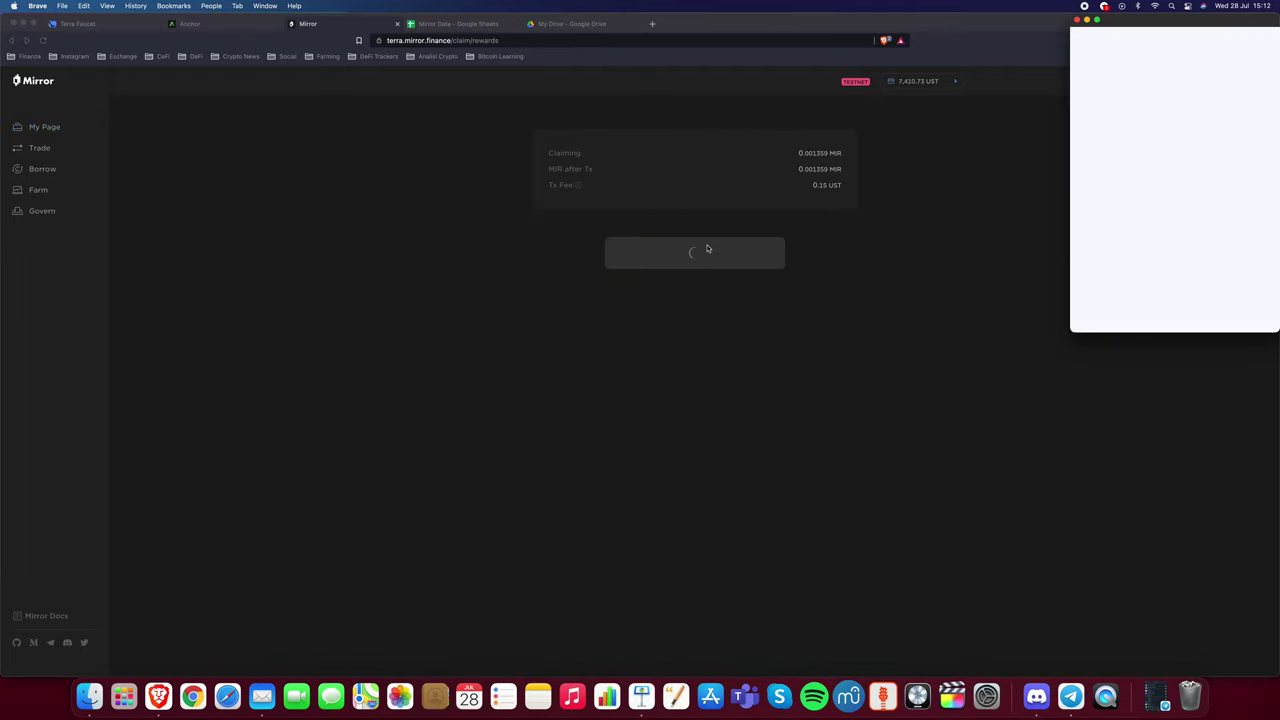
left_click(1128, 286)
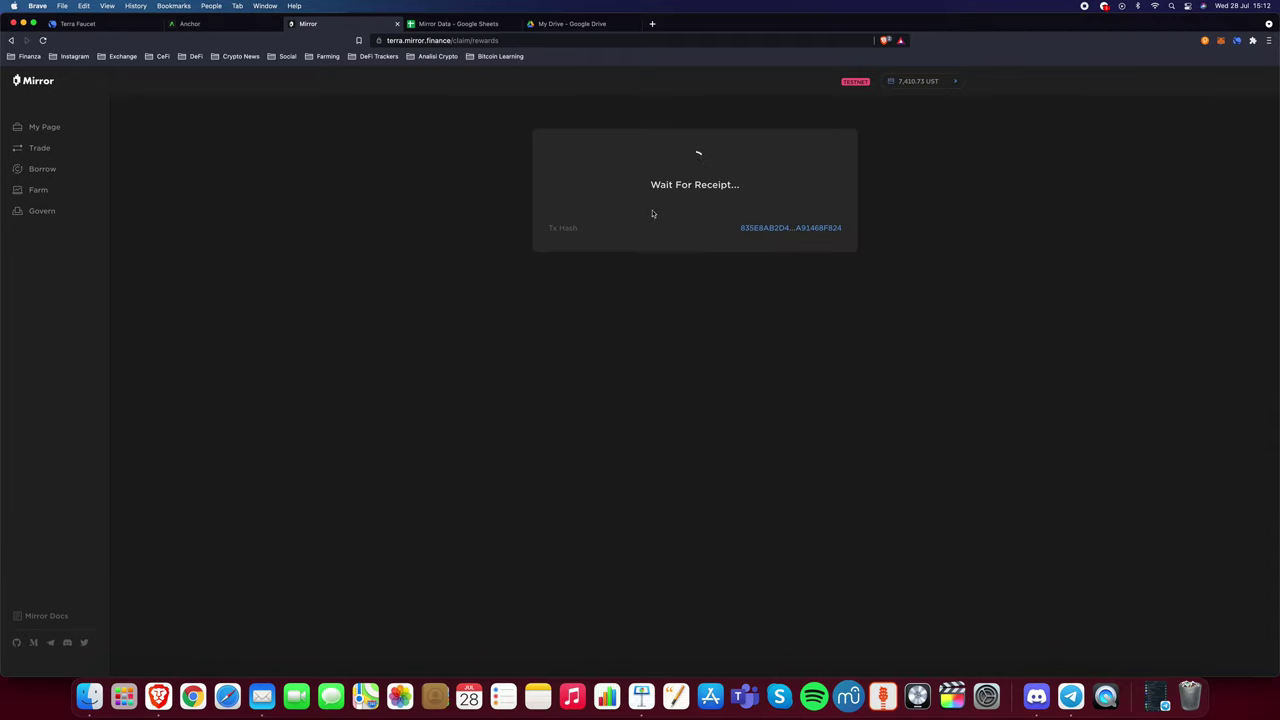
left_click(716, 373)
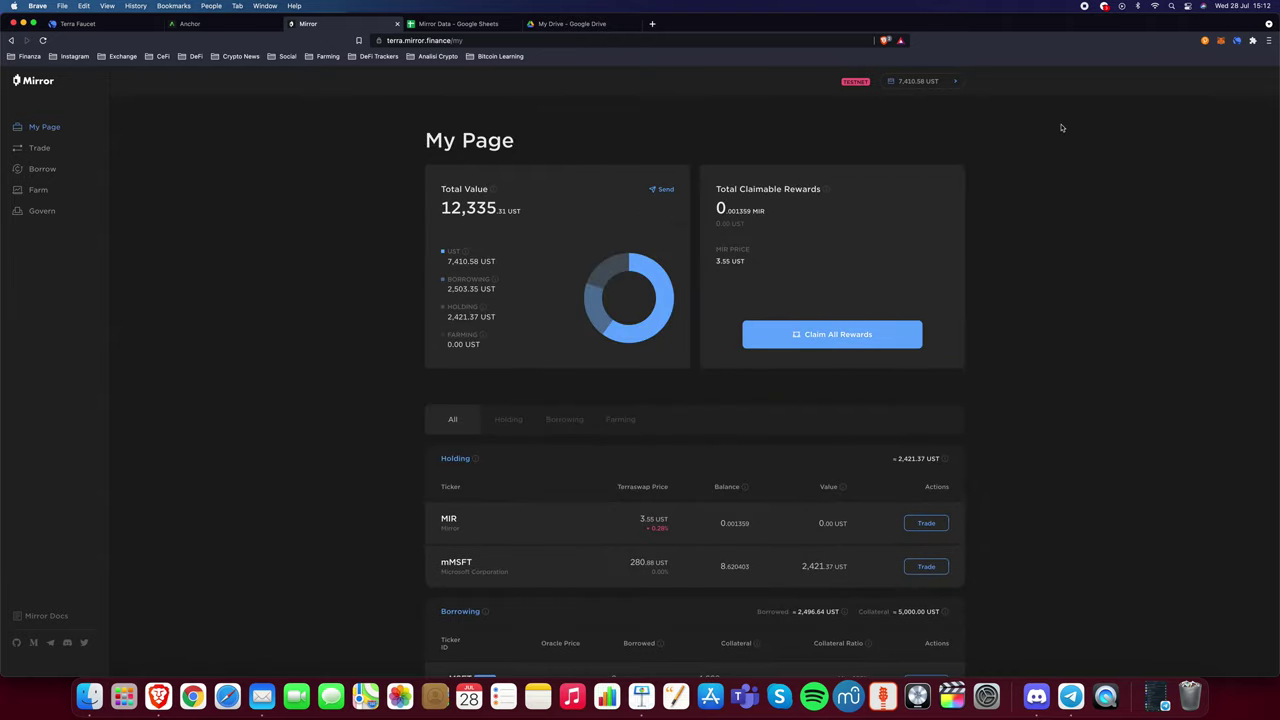
- Check the remaining claimable rewards on My Page and the MIR balance in the Terra Station wallet
scroll(935, 196, "down", 2)
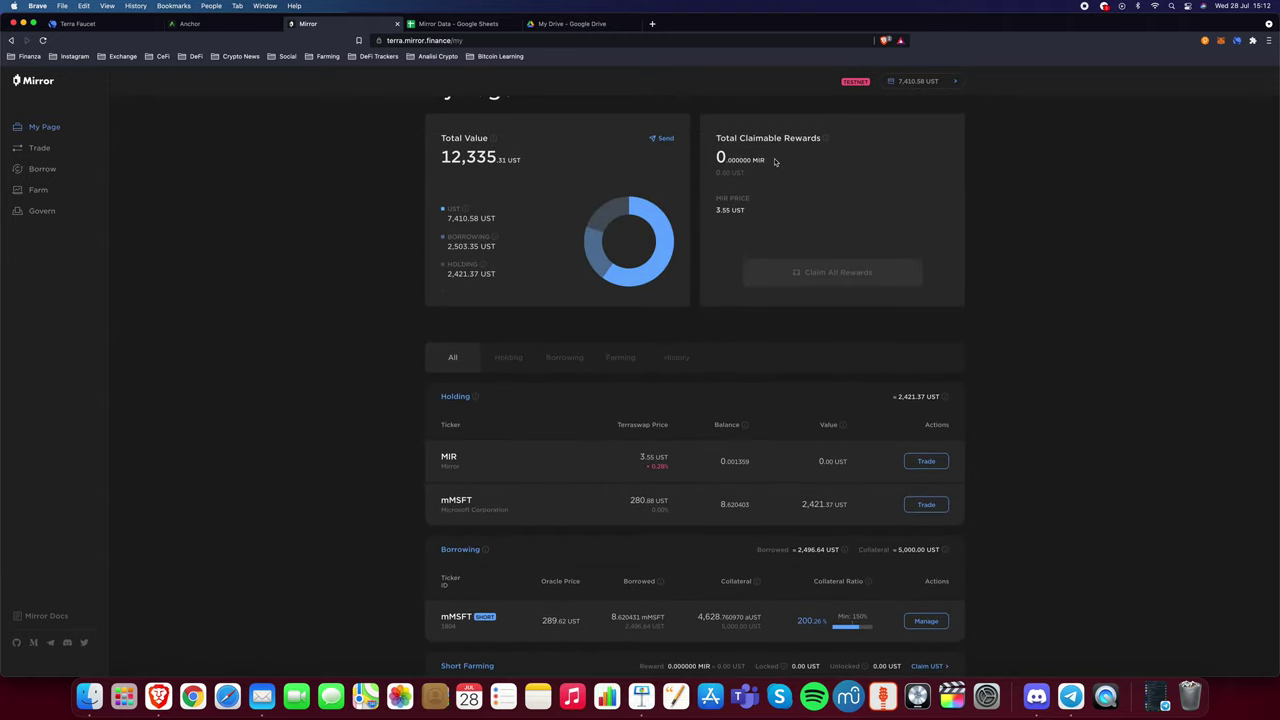
left_click_drag(766, 158, 697, 164)
left_click(849, 169)
left_click(1237, 40)
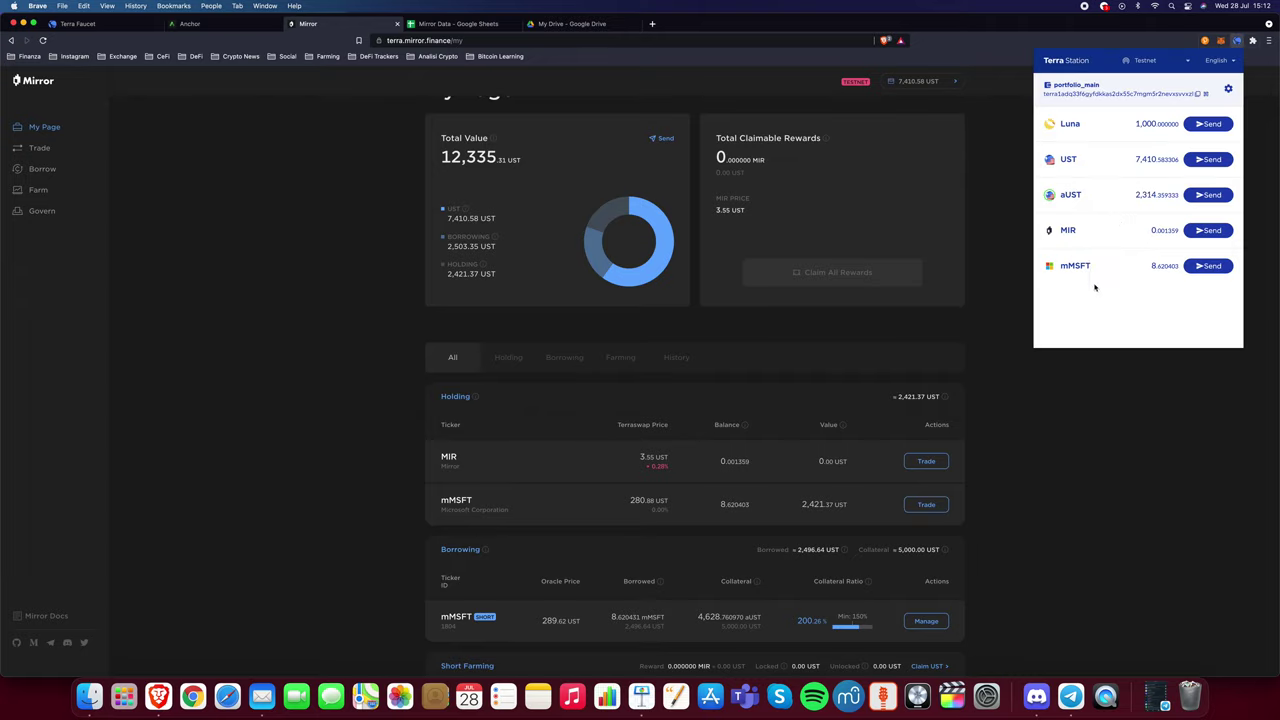
left_click_drag(1152, 229, 1170, 230)
left_click(1152, 229)
- Open Mirror's Govern page and examine the APR for staking MIR
left_click(44, 211)
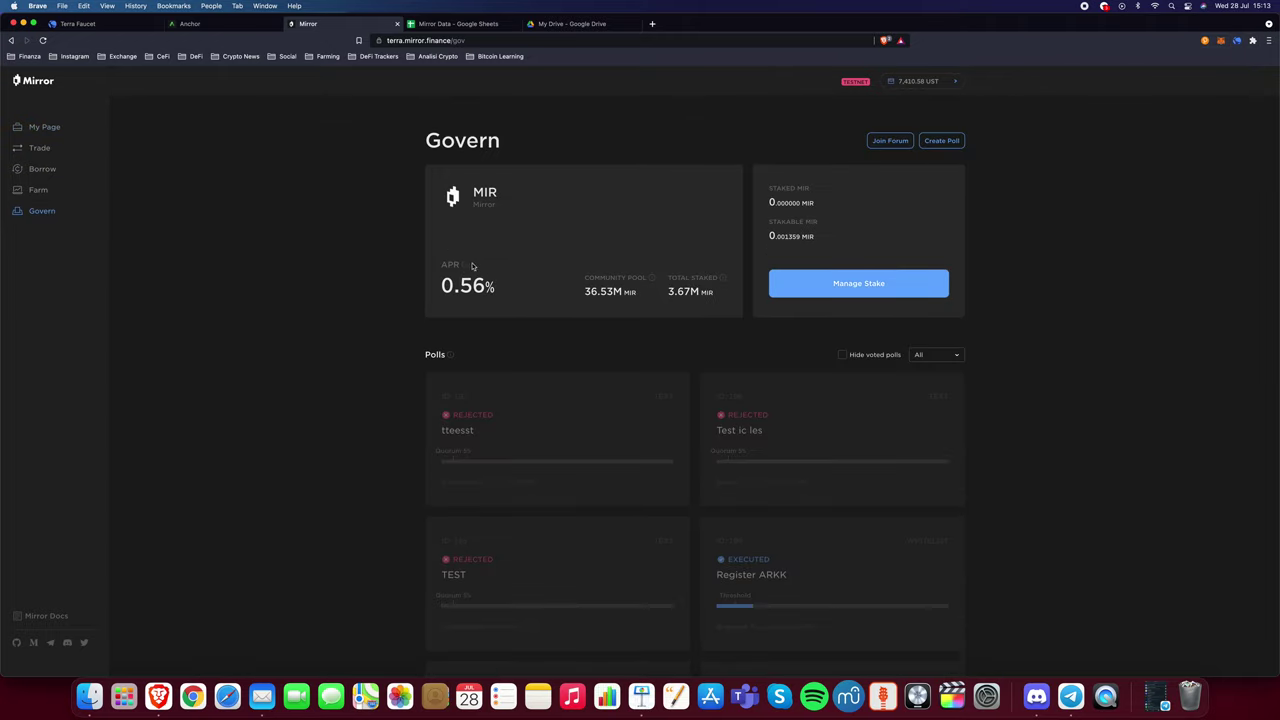
mouse_move(463, 267)
left_click_drag(523, 286, 466, 287)
left_click(500, 286)
left_click_drag(568, 197, 444, 196)
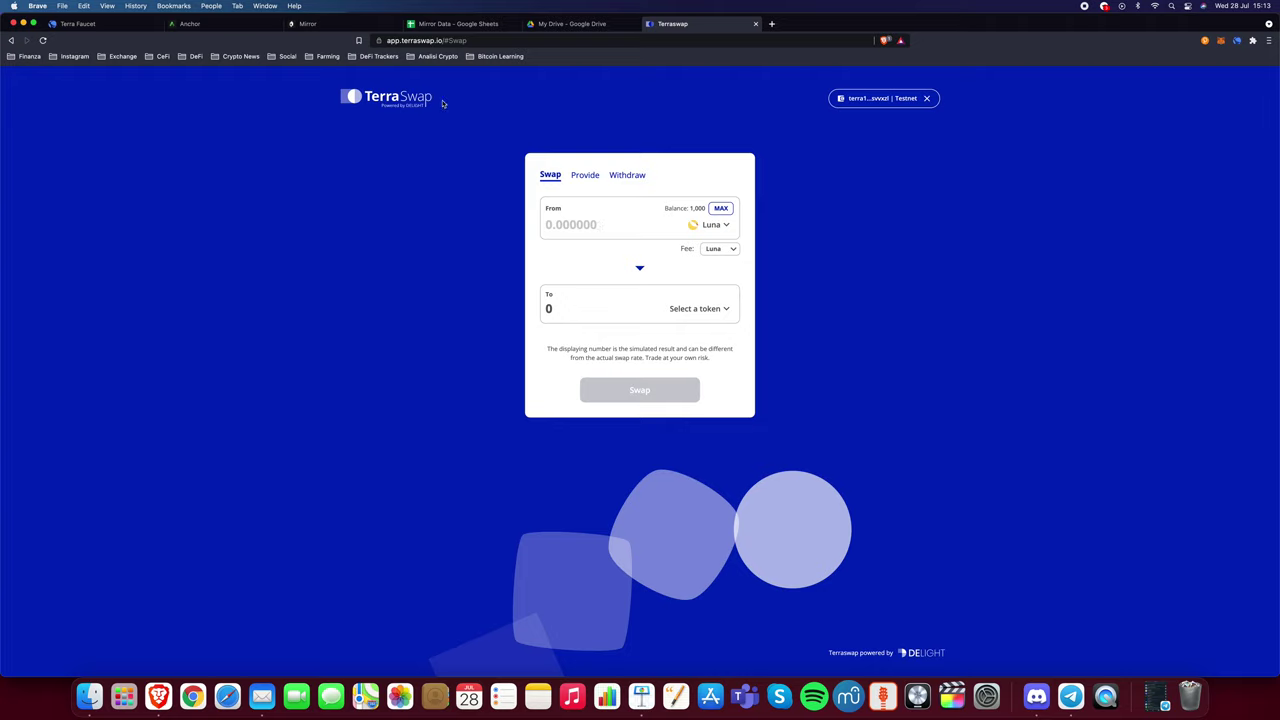
- Set up a Terraswap swap from MIR to UST, with the fee paid in UST
left_click(718, 228)
scroll(574, 414, "down", 5)
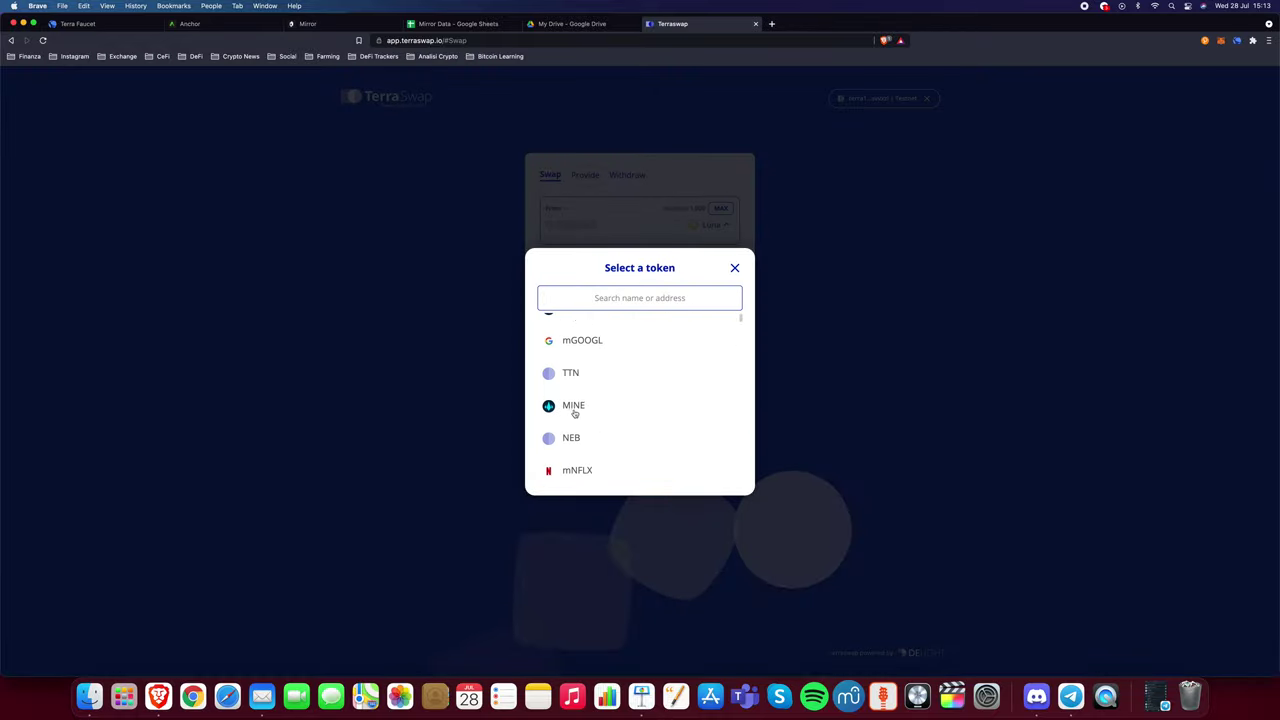
type("mir")
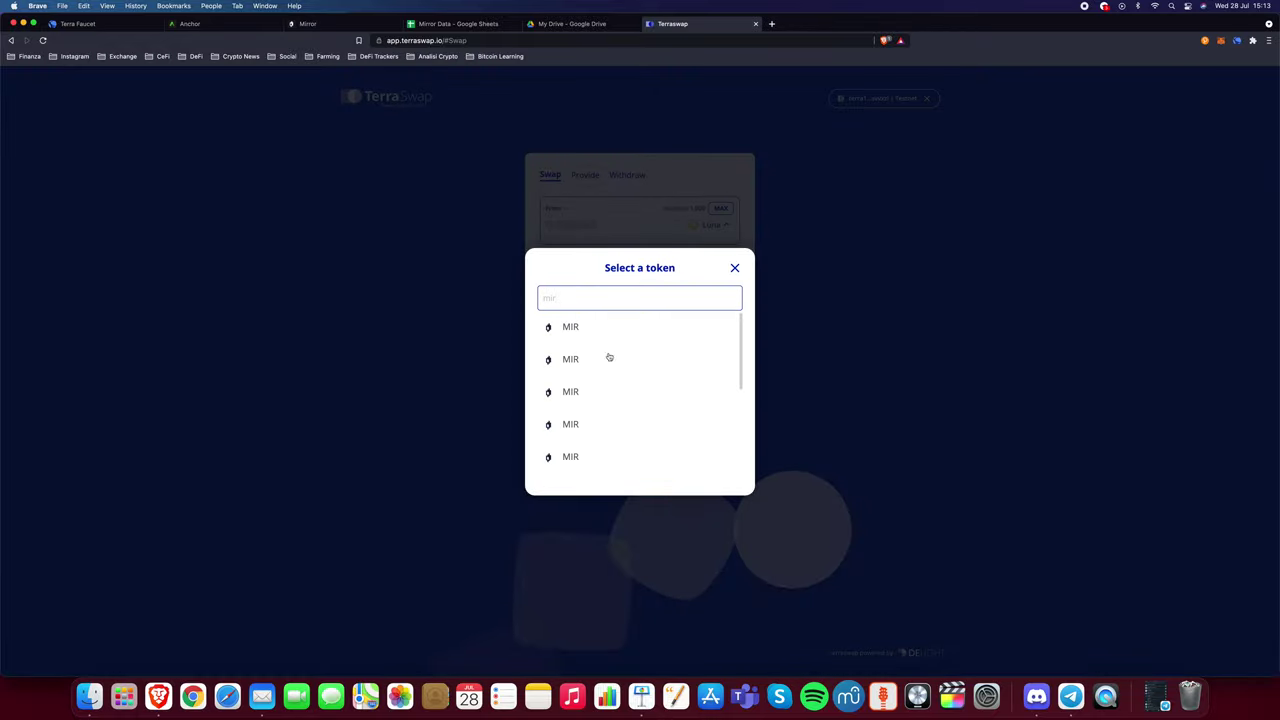
left_click(588, 331)
left_click(710, 307)
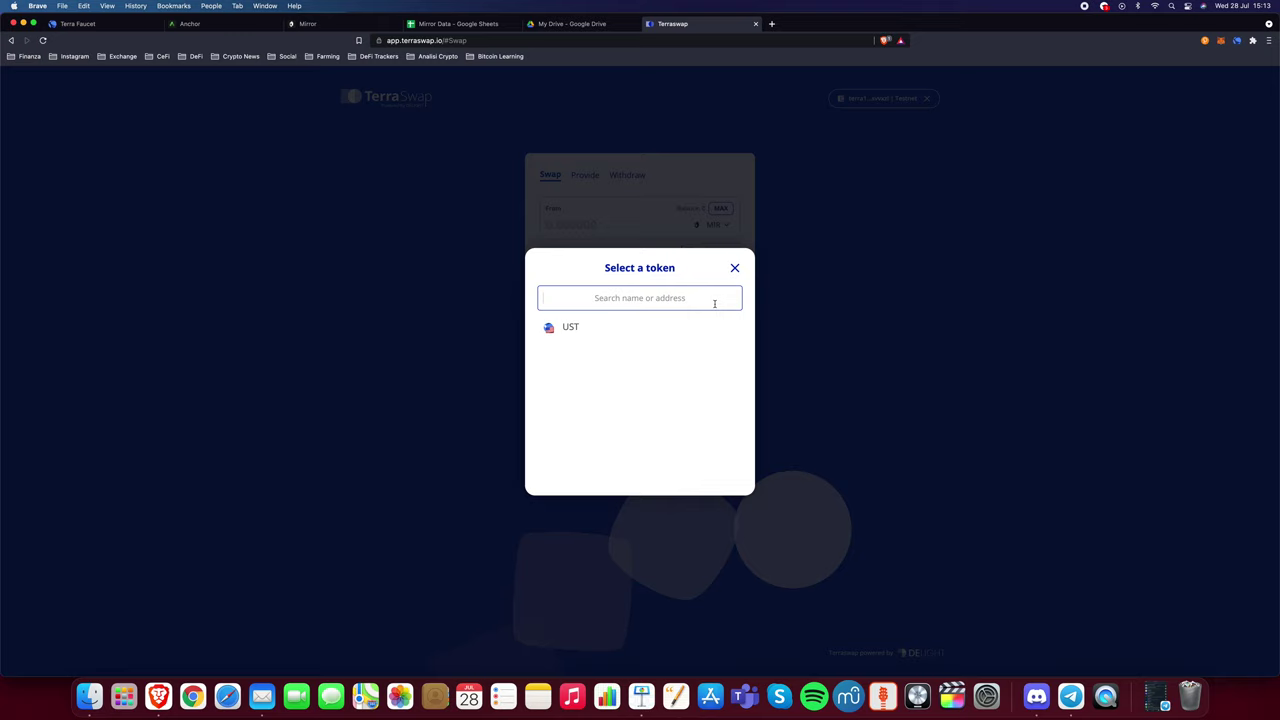
left_click(565, 327)
left_click(719, 250)
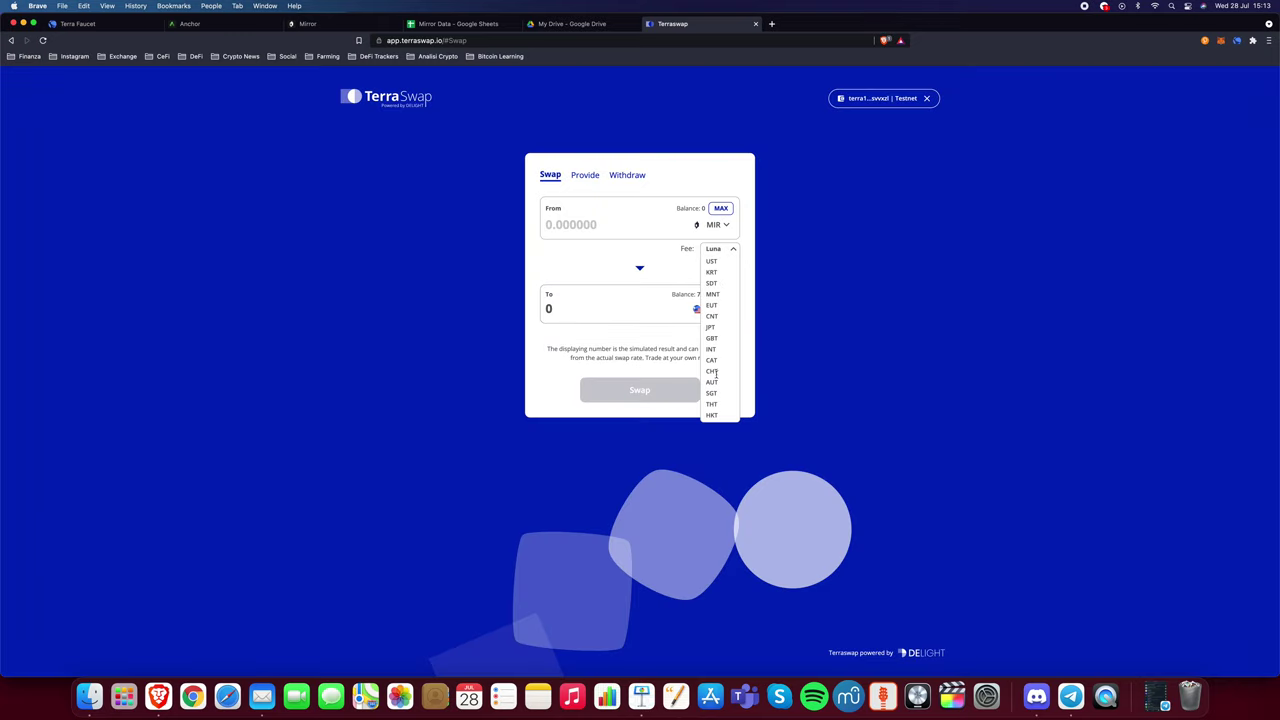
left_click(711, 261)
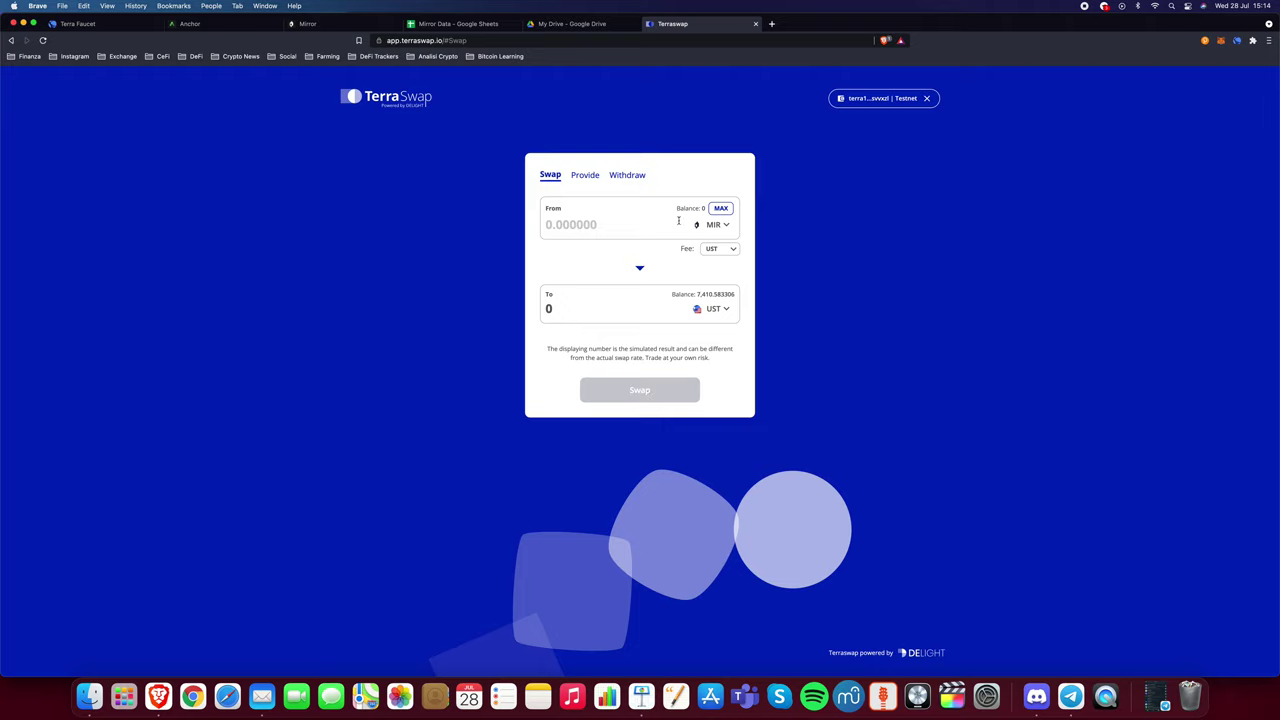
- Try to enter the MIR swap amount, first as the maximum and then as 0.00, checking the MIR balance in Terra Station
left_click(716, 208)
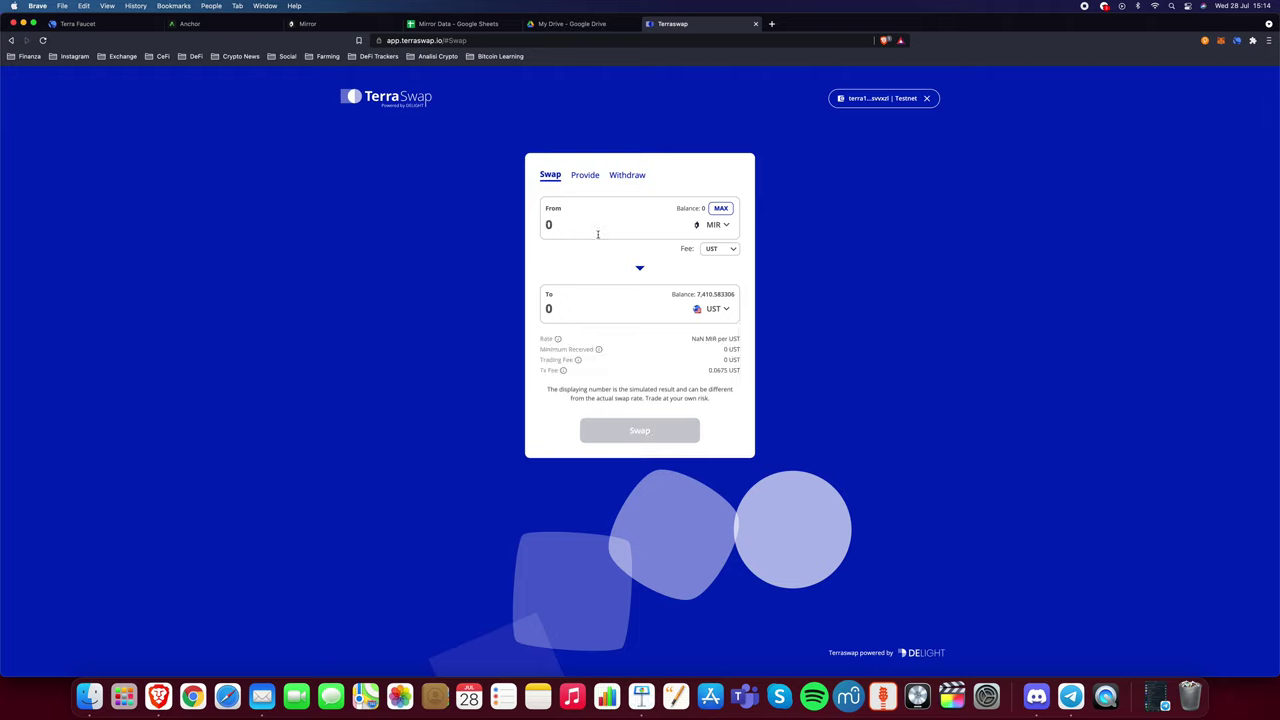
left_click(1237, 40)
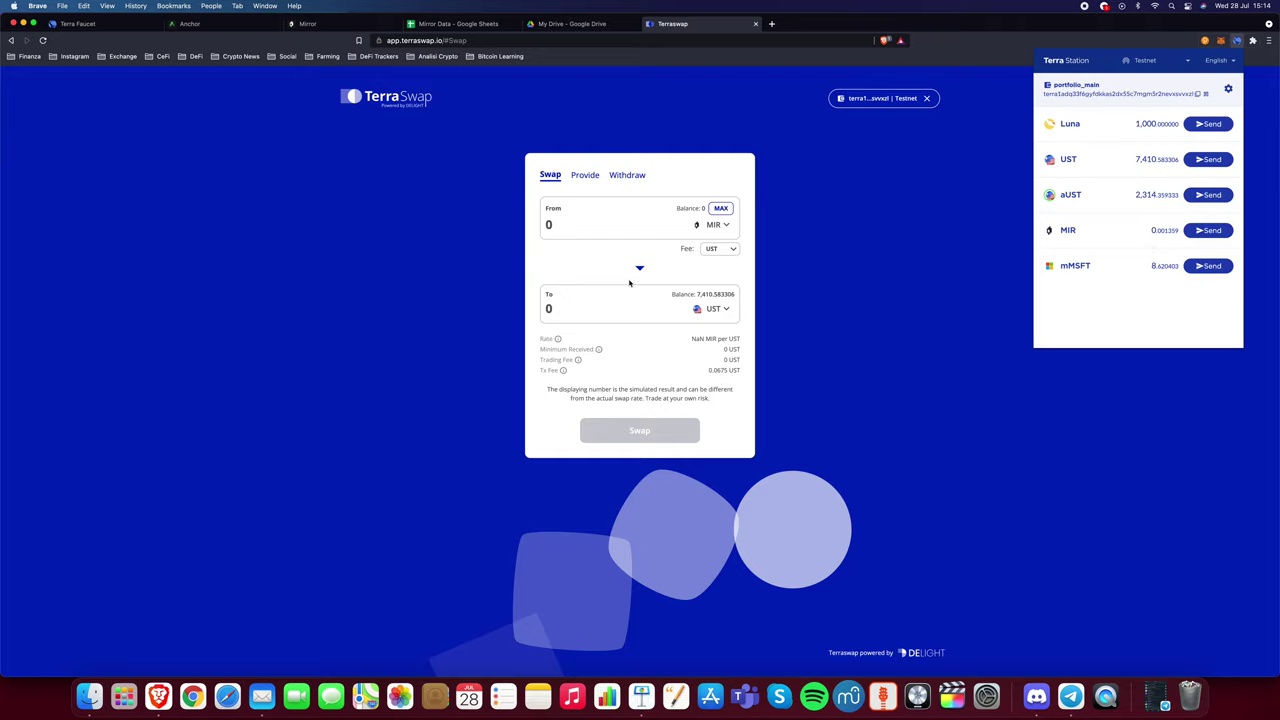
left_click(563, 232)
type("0.00")
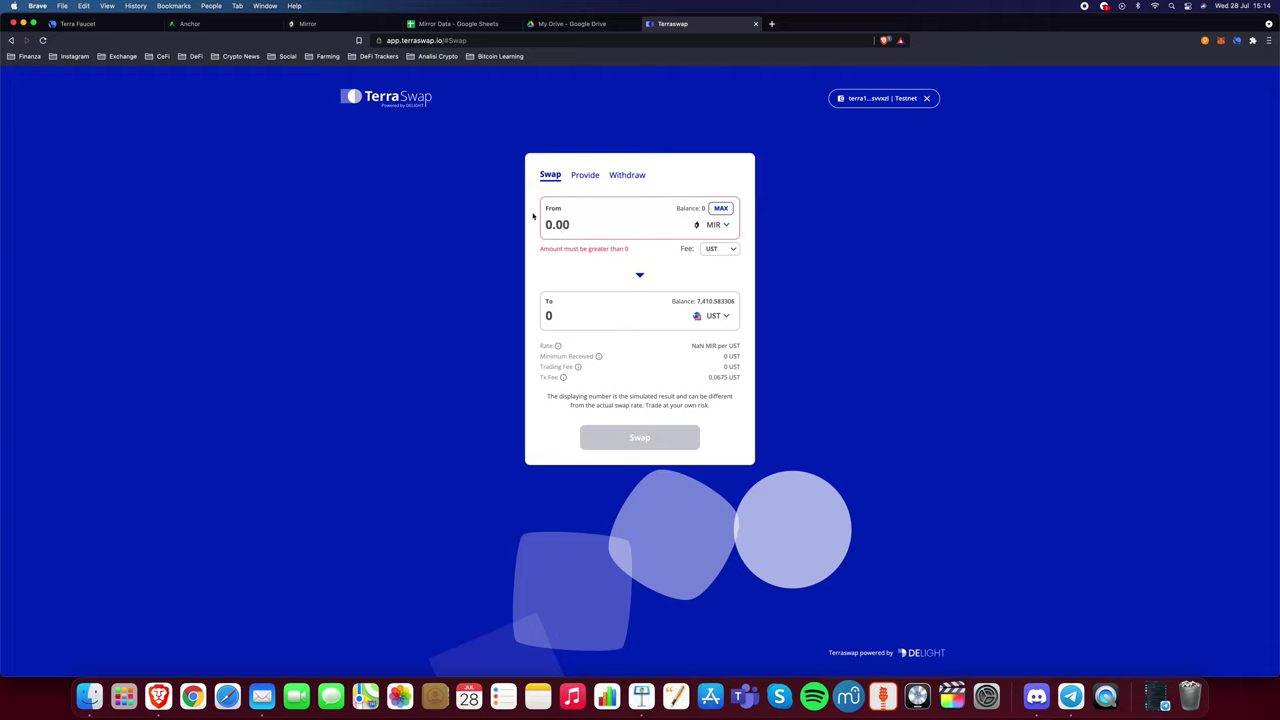
double_click(563, 224)
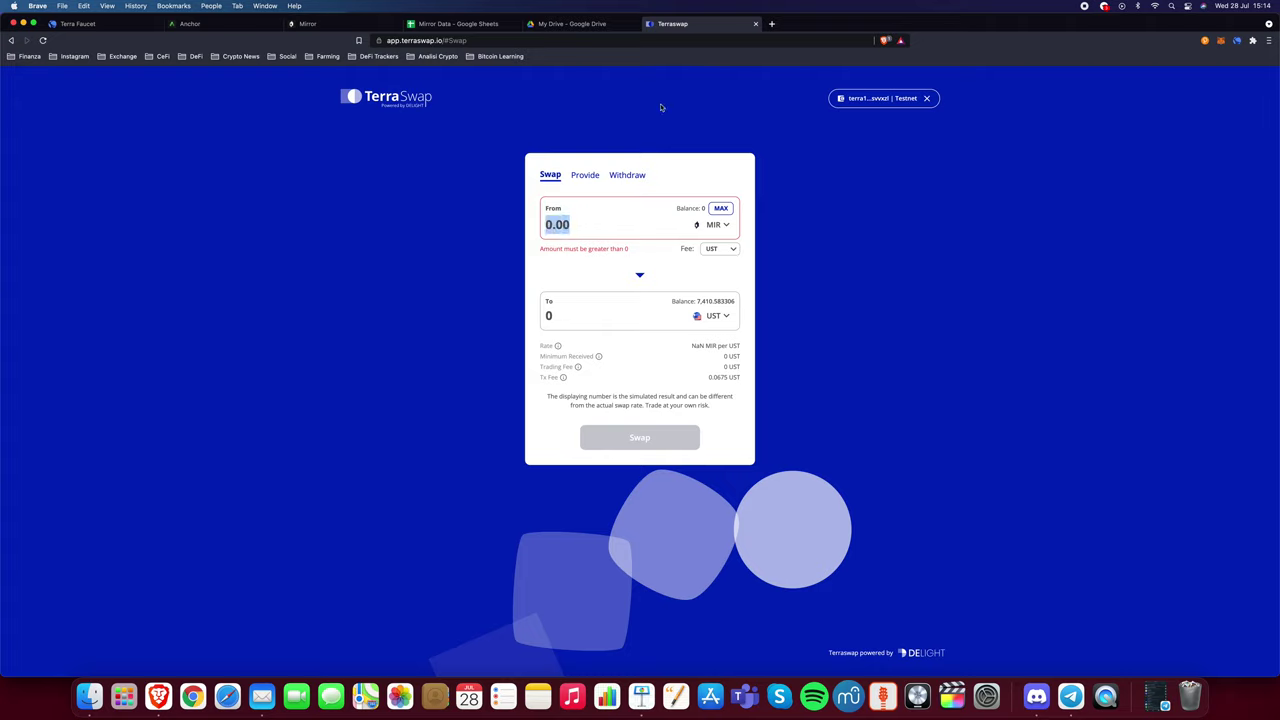
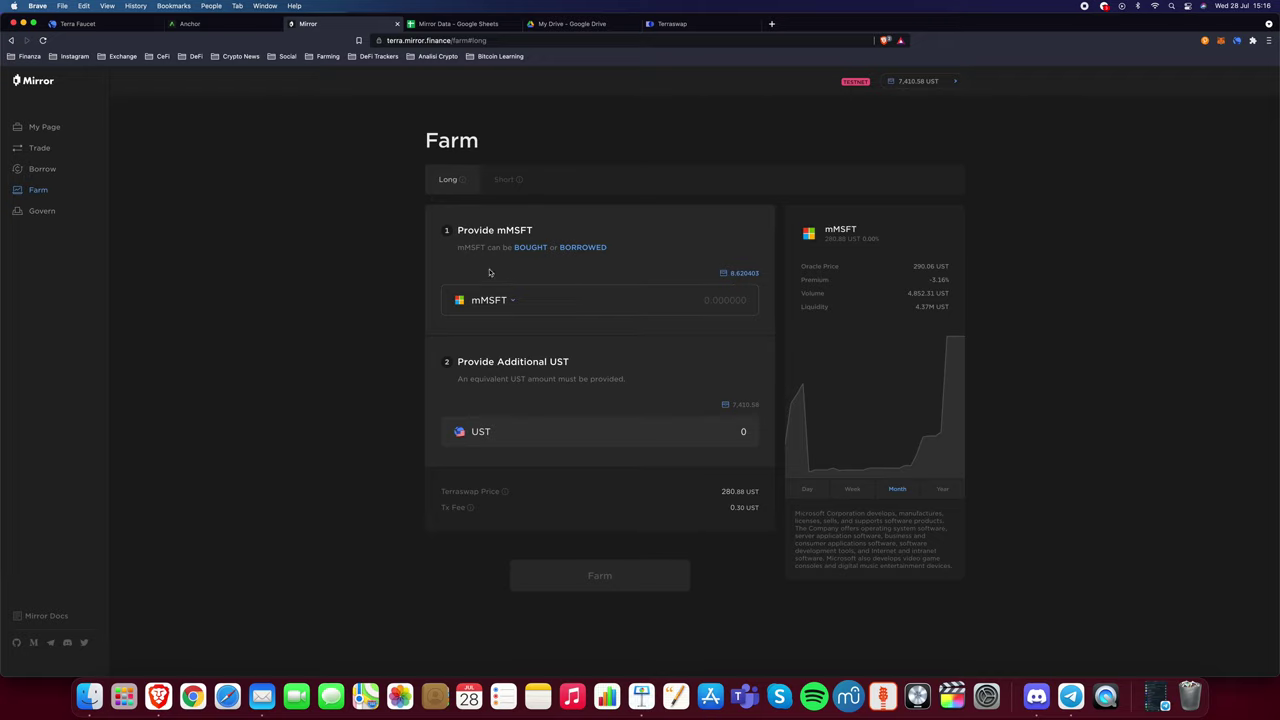
- Provide the full 8.620403 mMSFT balance with matching UST to Mirror's long farm and approve the transaction in Terra Station
left_click_drag(468, 230, 576, 238)
left_click(578, 238)
left_click(746, 273)
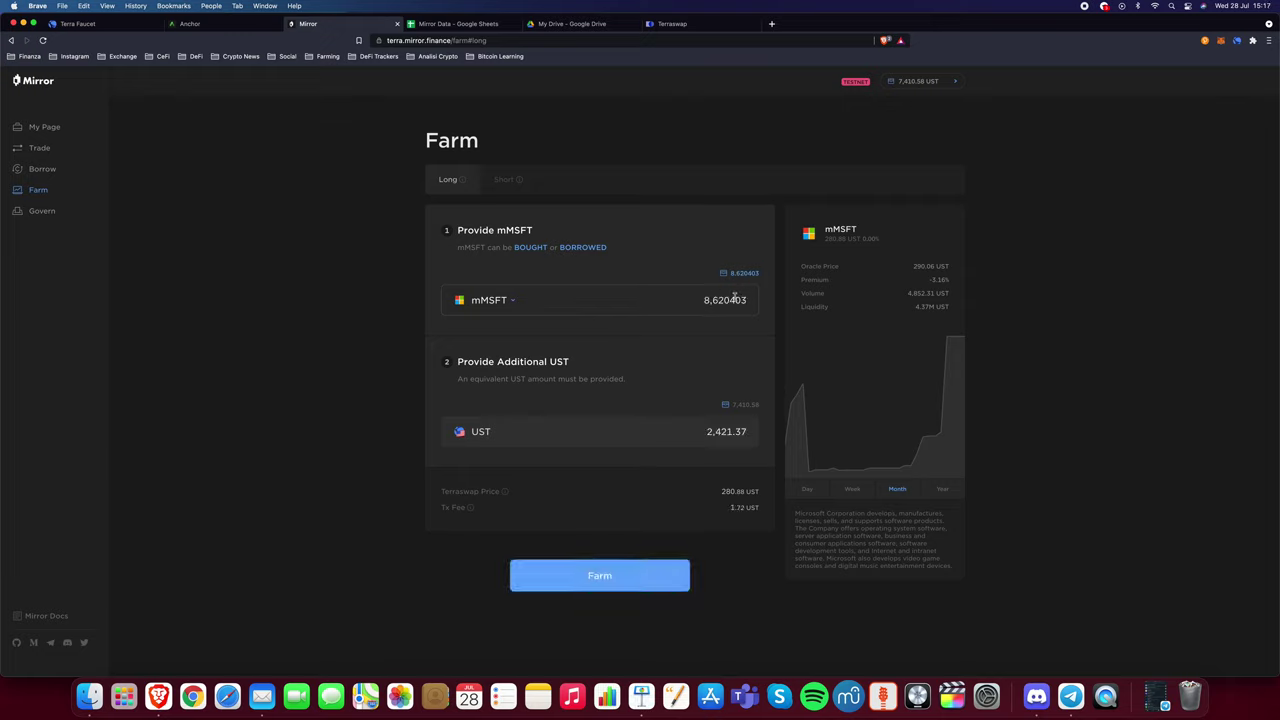
left_click_drag(702, 435, 757, 434)
left_click(757, 435)
left_click(598, 567)
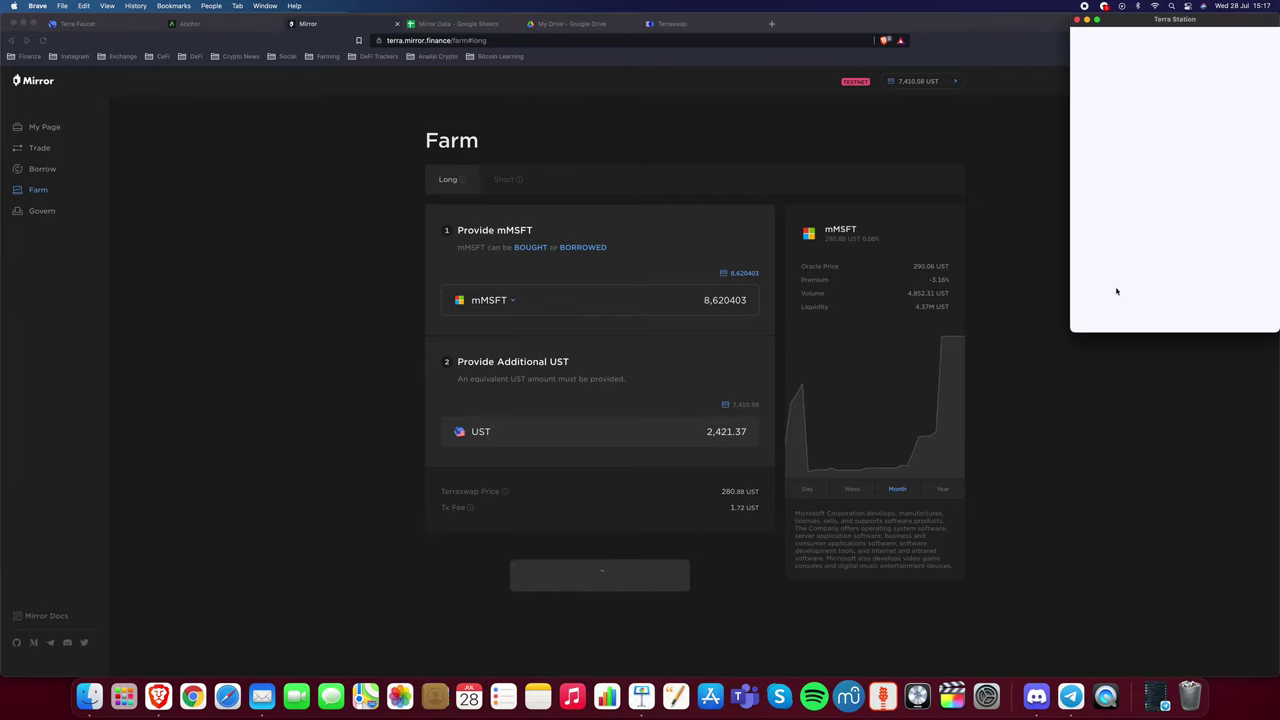
left_click(1120, 310)
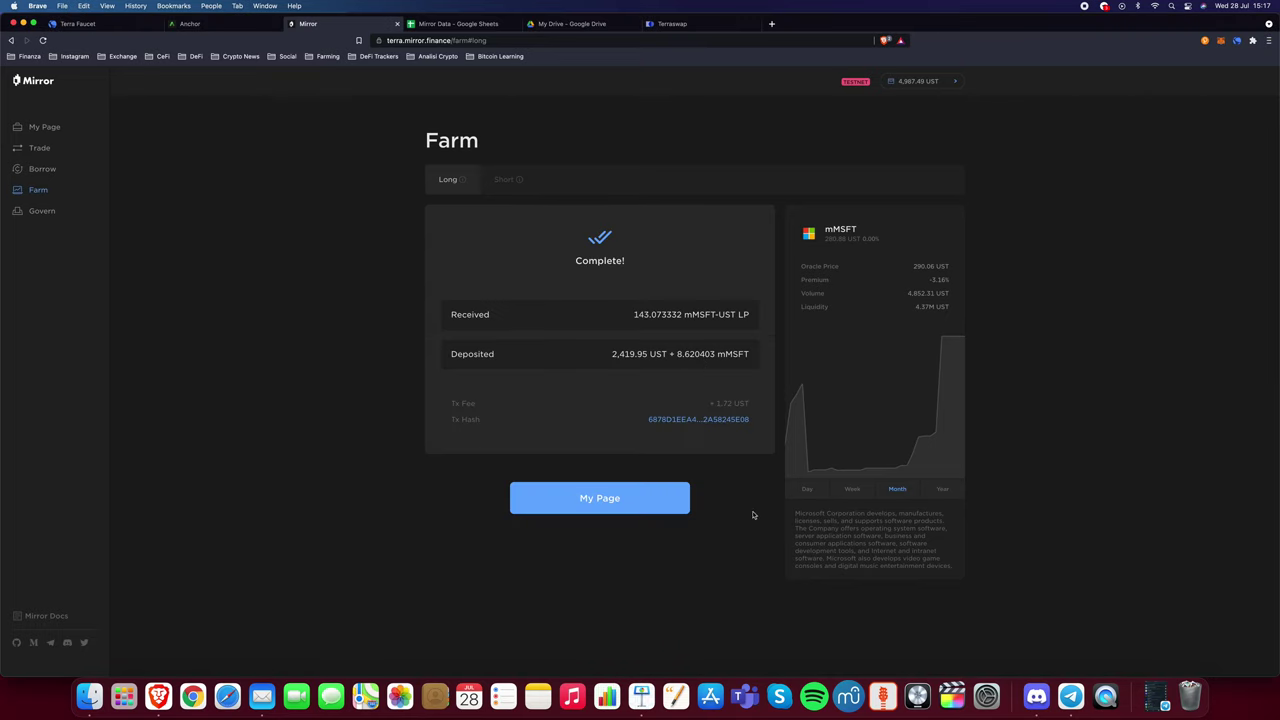
- Open My Page and review the MIR holding and the borrowing, farming and short farming positions
left_click(611, 505)
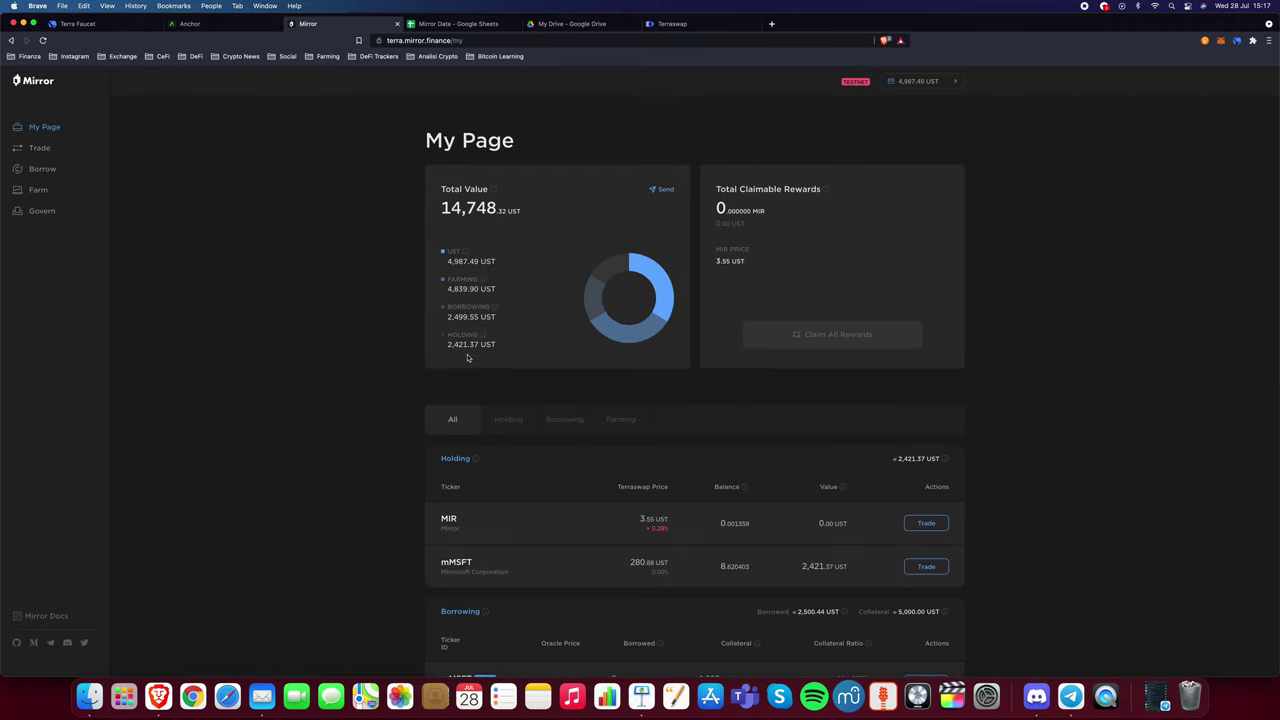
scroll(421, 351, "down", 3)
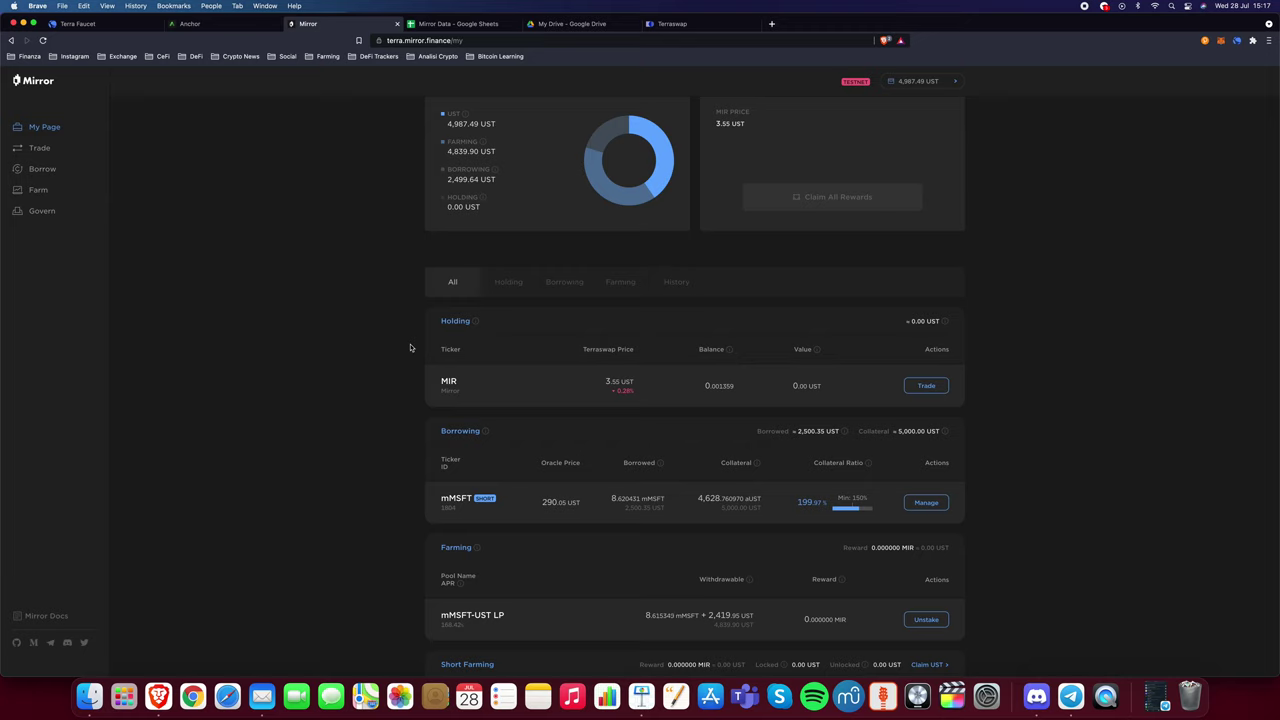
scroll(424, 310, "down", 1)
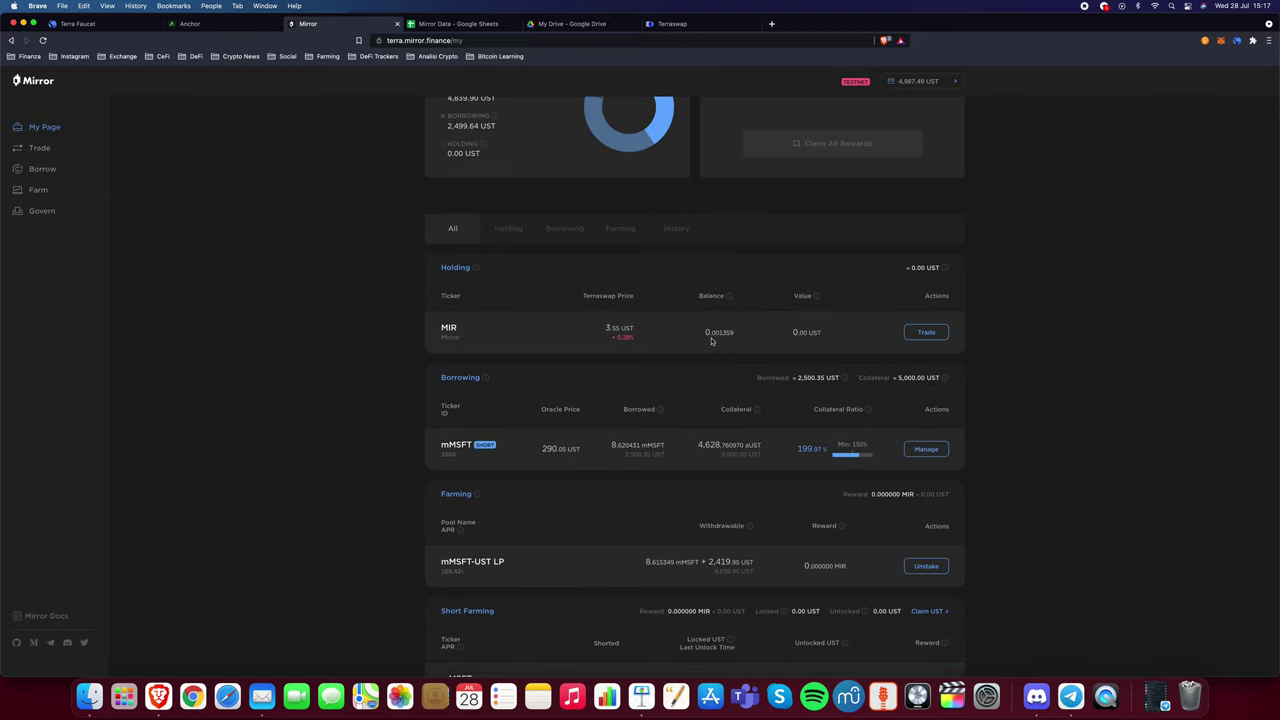
left_click_drag(738, 331, 684, 335)
left_click(684, 335)
scroll(512, 372, "down", 5)
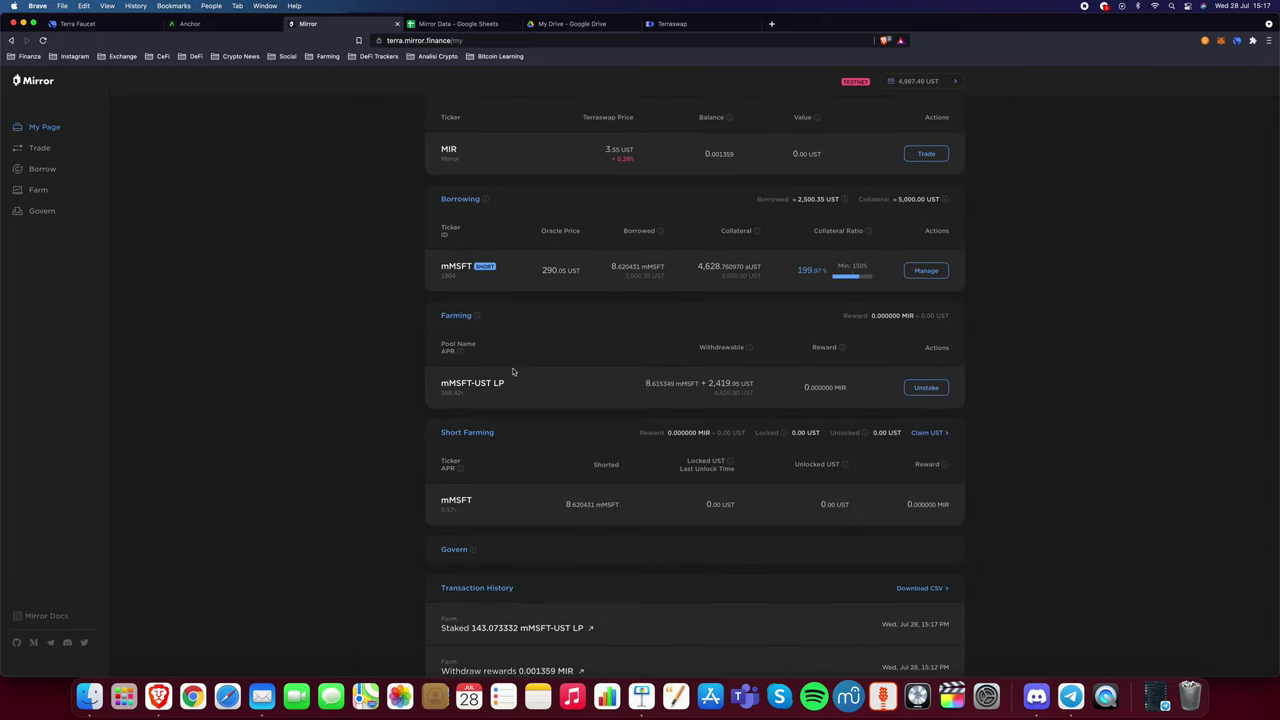
scroll(509, 373, "down", 1)
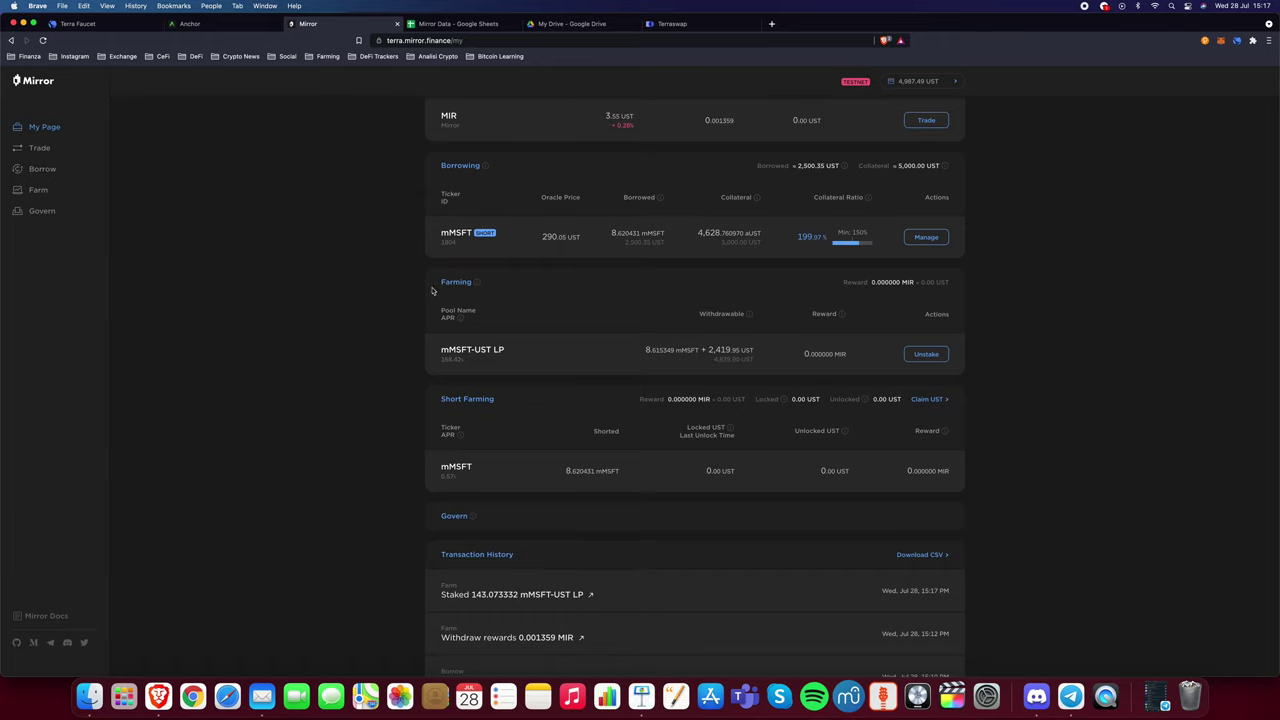
left_click_drag(441, 399, 466, 400)
left_click(465, 400)
- Examine the mMSFT-UST LP farm's withdrawable mMSFT and UST amounts and its MIR reward
scroll(514, 277, "up", 1)
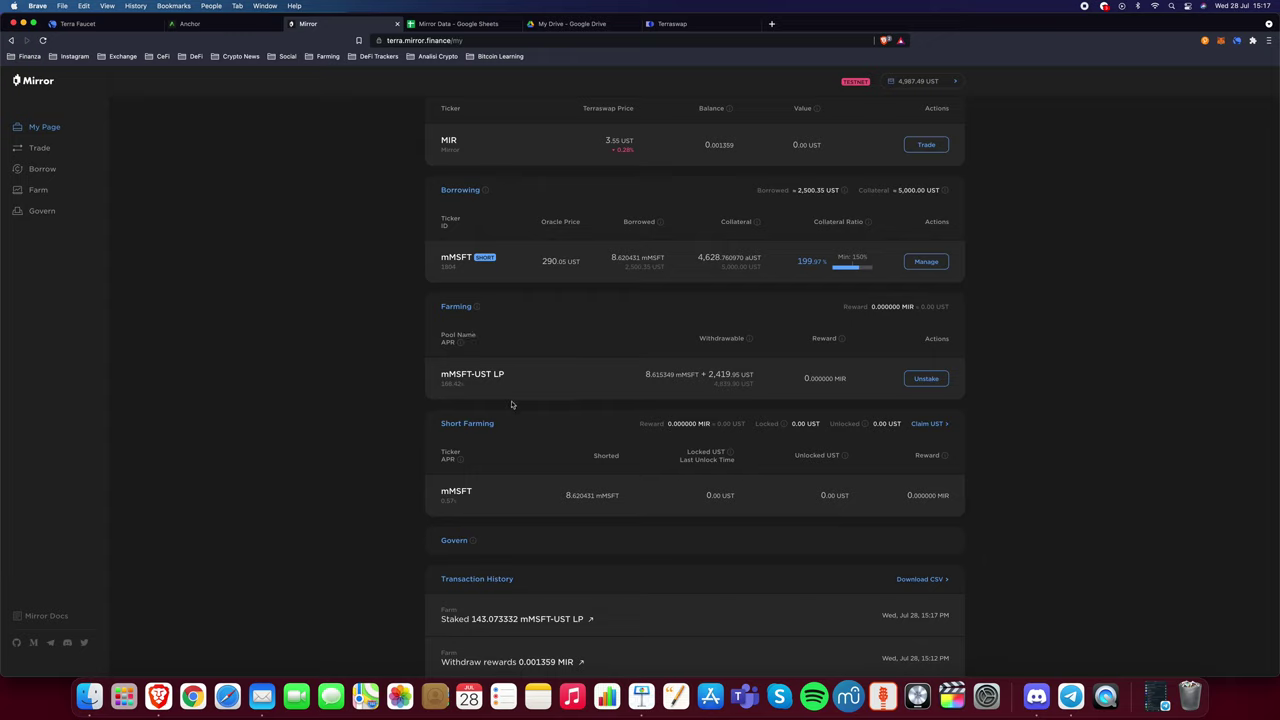
double_click(650, 375)
left_click(667, 382)
left_click_drag(707, 375, 766, 377)
left_click(764, 378)
left_click_drag(803, 378, 858, 380)
left_click(855, 384)
scroll(770, 393, "up", 1)
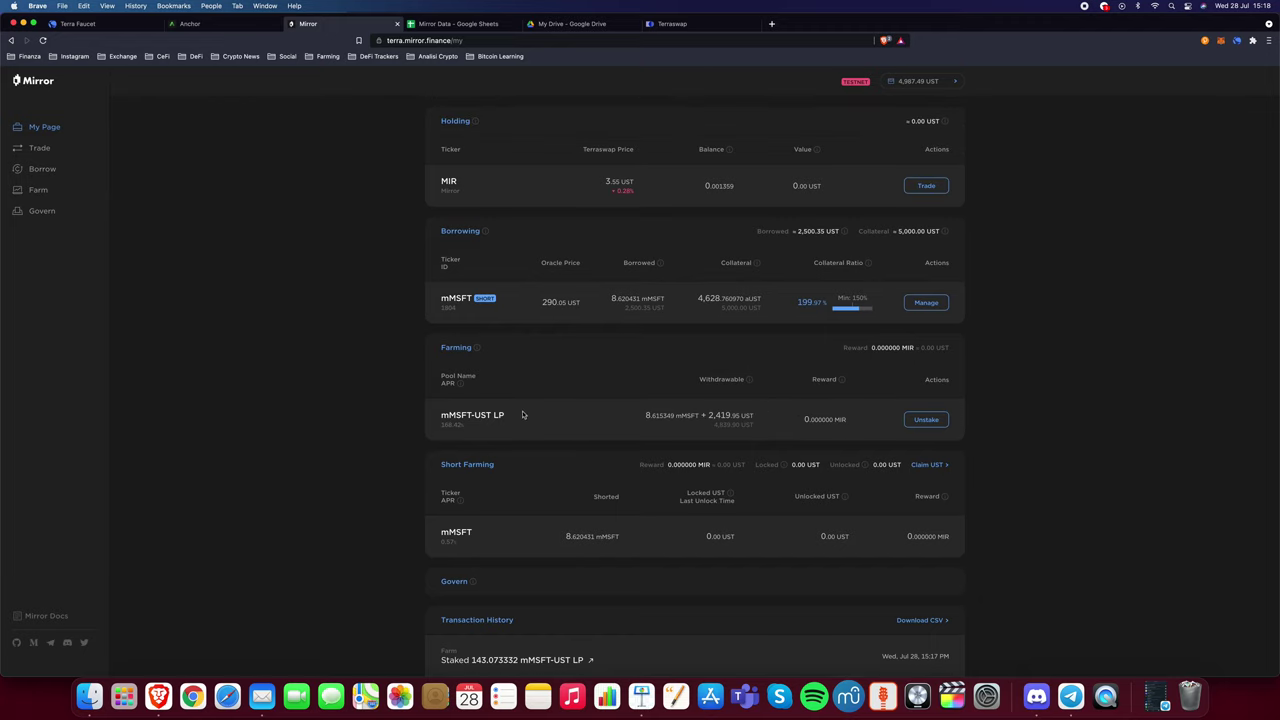
left_click_drag(522, 414, 441, 416)
left_click(450, 420)
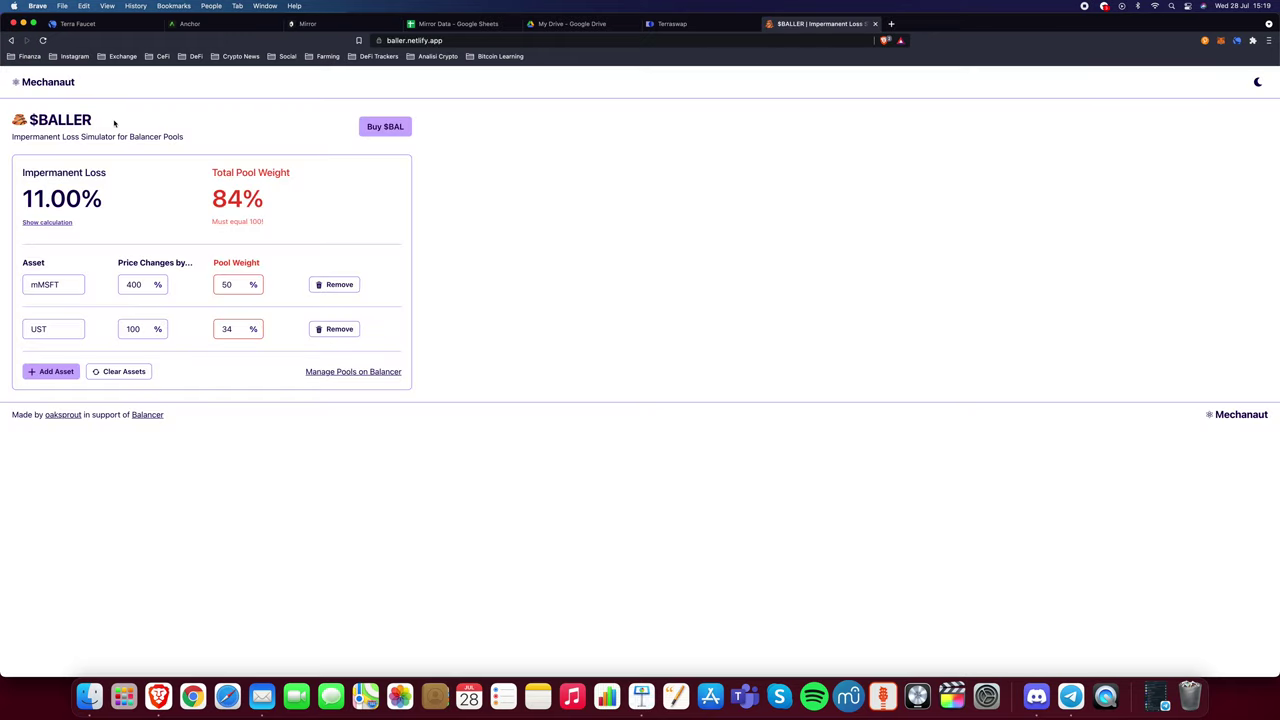
- Examine the $BALLER impermanent loss simulator's description, its mMSFT and UST assets and the price change column
left_click_drag(114, 123, 29, 120)
left_click_drag(184, 137, 229, 143)
left_click(106, 141)
left_click(229, 143)
left_click(24, 284)
left_click(63, 287)
double_click(63, 329)
left_click(67, 330)
left_click(181, 262)
- Set the simulated price change to 0% for UST and 20% for mMSFT
double_click(121, 330)
type("0")
left_click(115, 265)
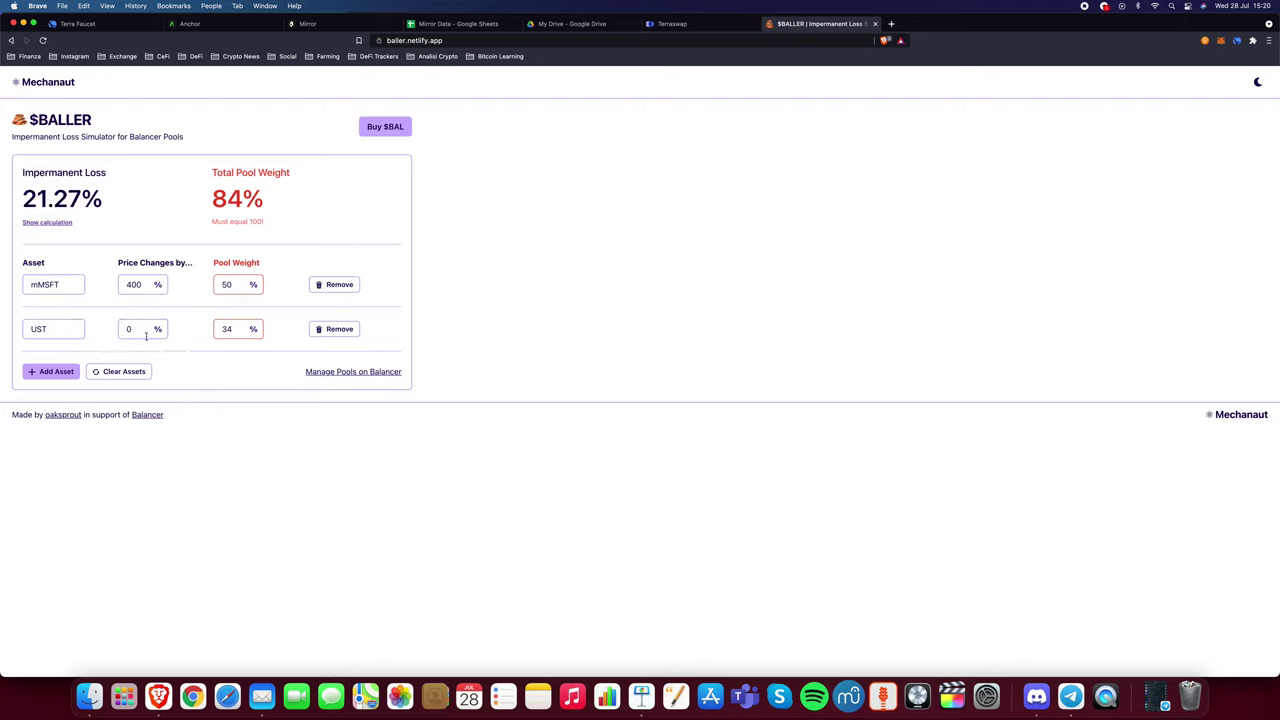
left_click(49, 329)
double_click(130, 284)
type("20")
left_click(174, 254)
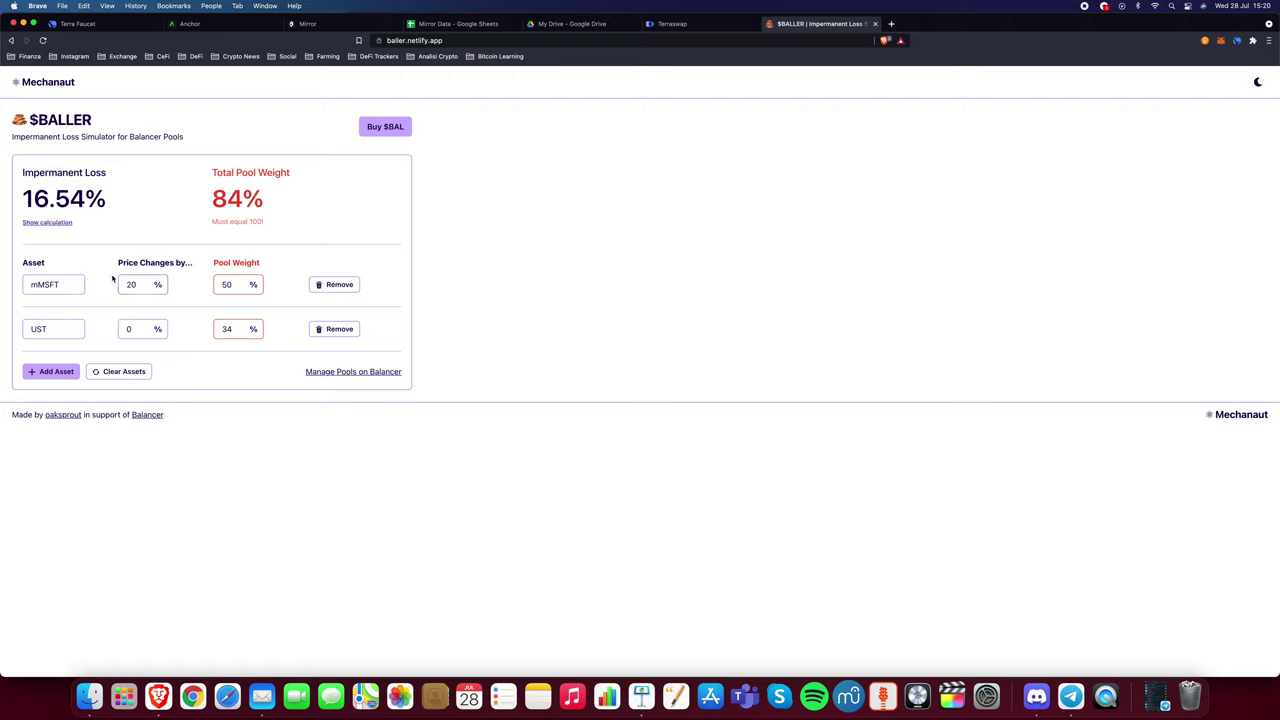
- Set the UST pool weight to 50% and check the resulting impermanent loss
double_click(229, 326)
type("50")
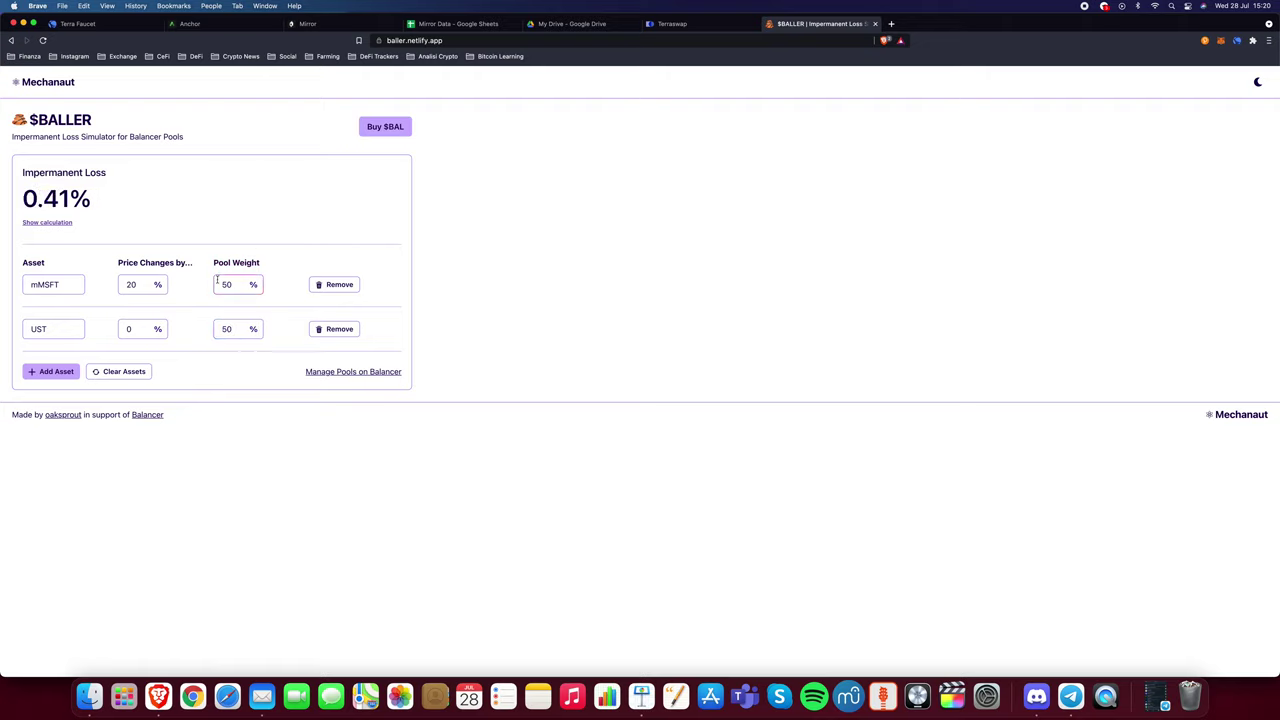
double_click(73, 197)
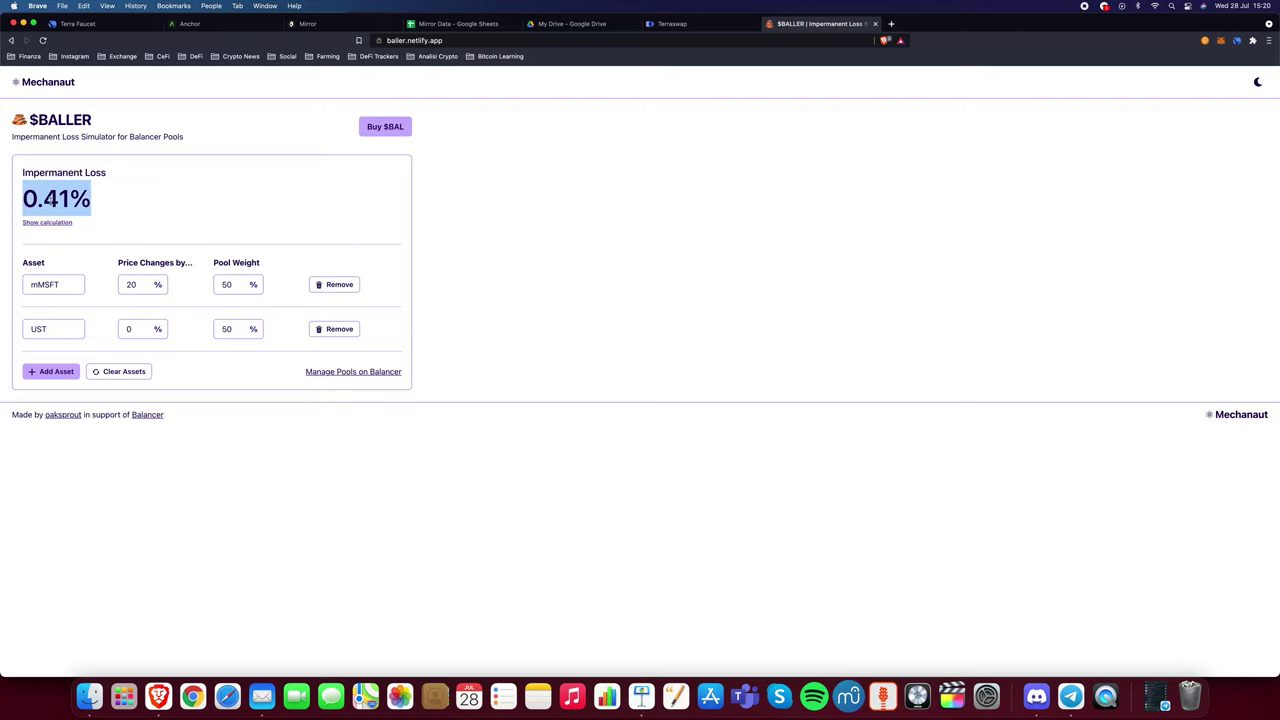
- Examine the simulated impermanent loss figure and compare it with the mMSFT-UST LP farm on Mirror's My Page
left_click(152, 206)
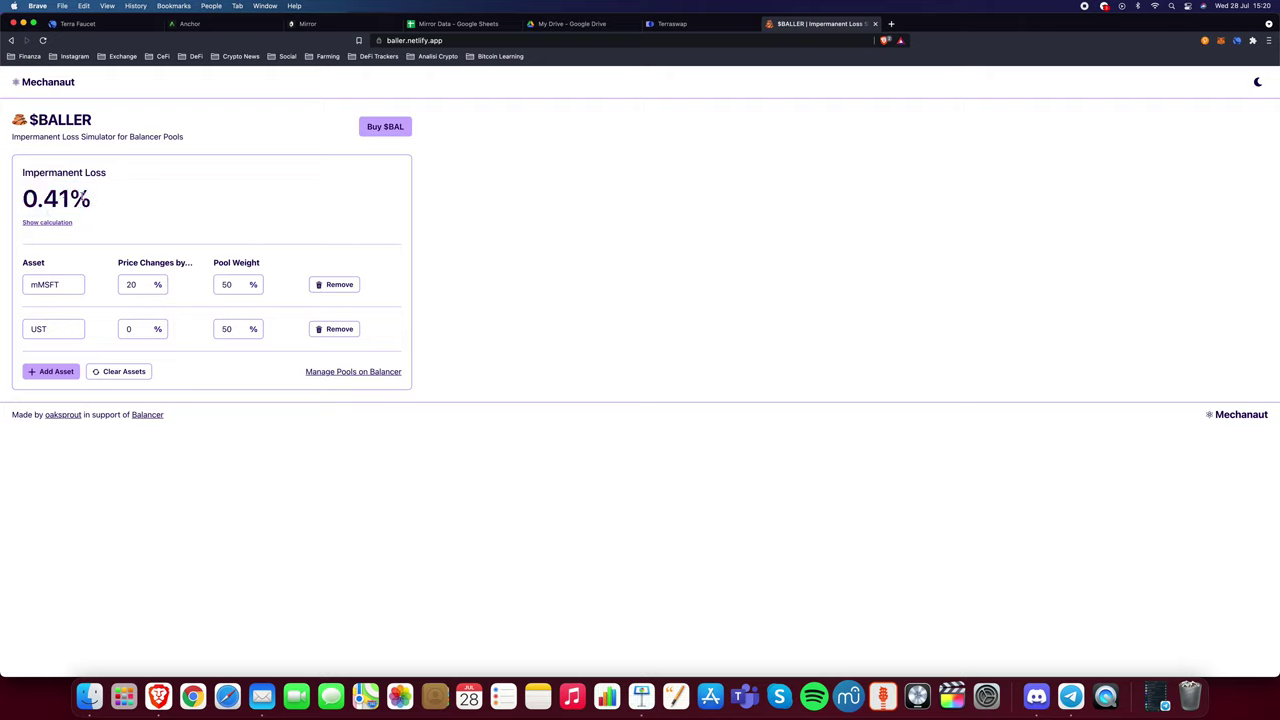
double_click(78, 196)
left_click(64, 199)
left_click(69, 284)
left_click_drag(91, 191, 20, 201)
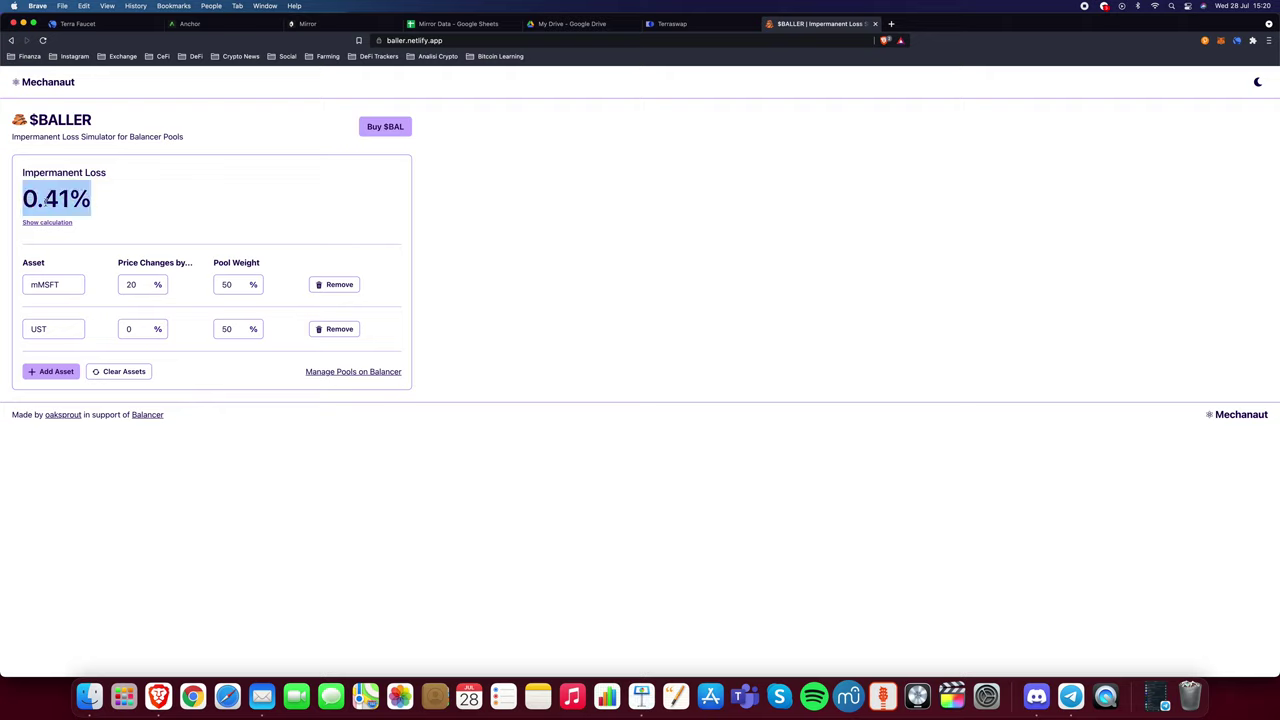
left_click(87, 201)
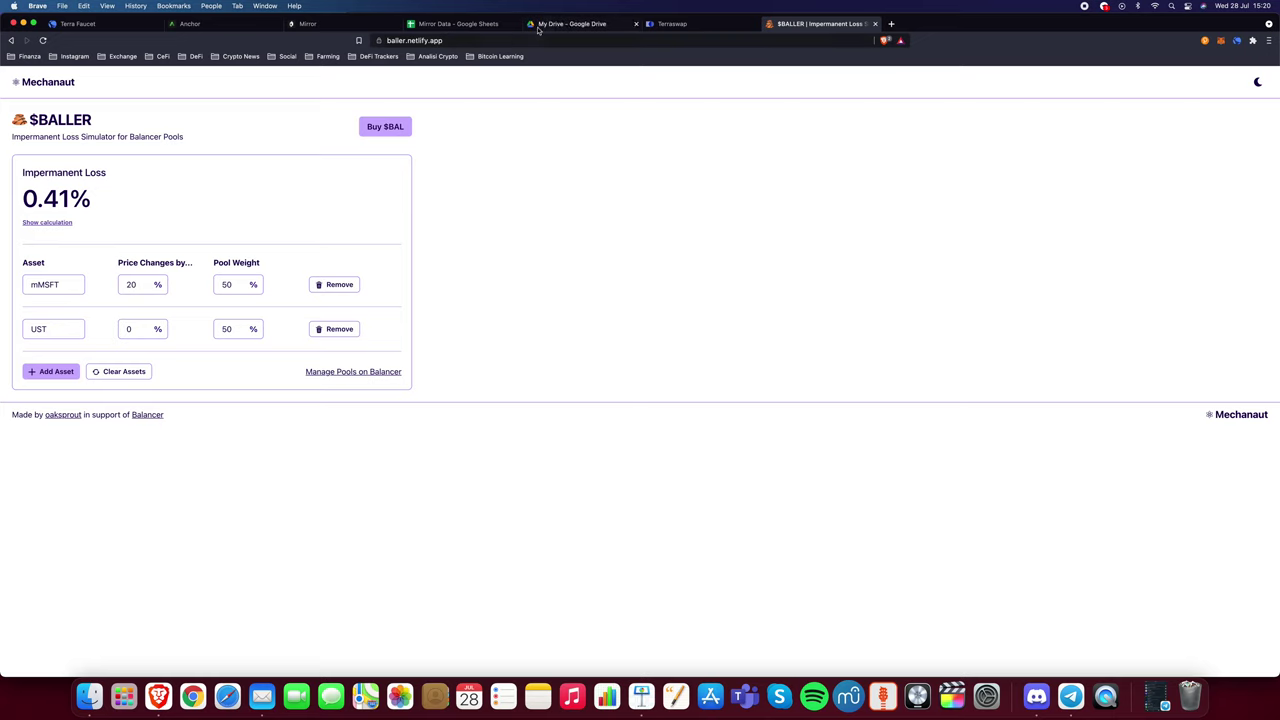
left_click(332, 24)
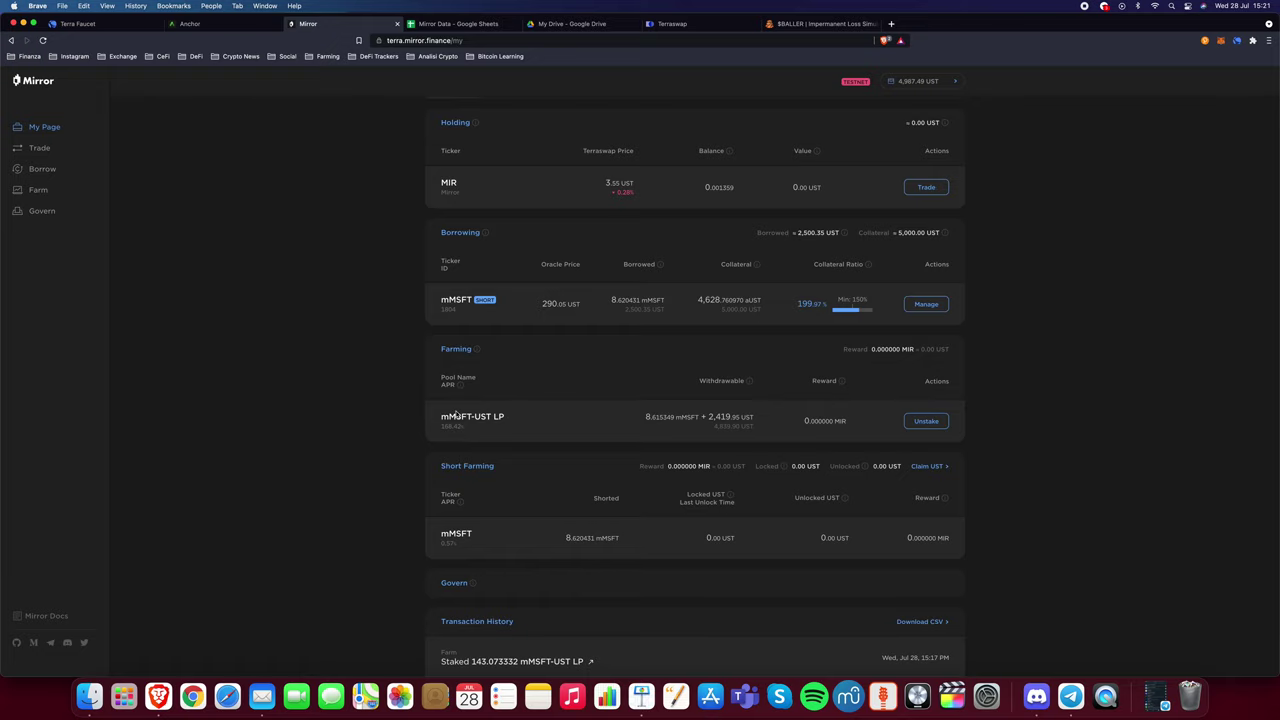
left_click(812, 23)
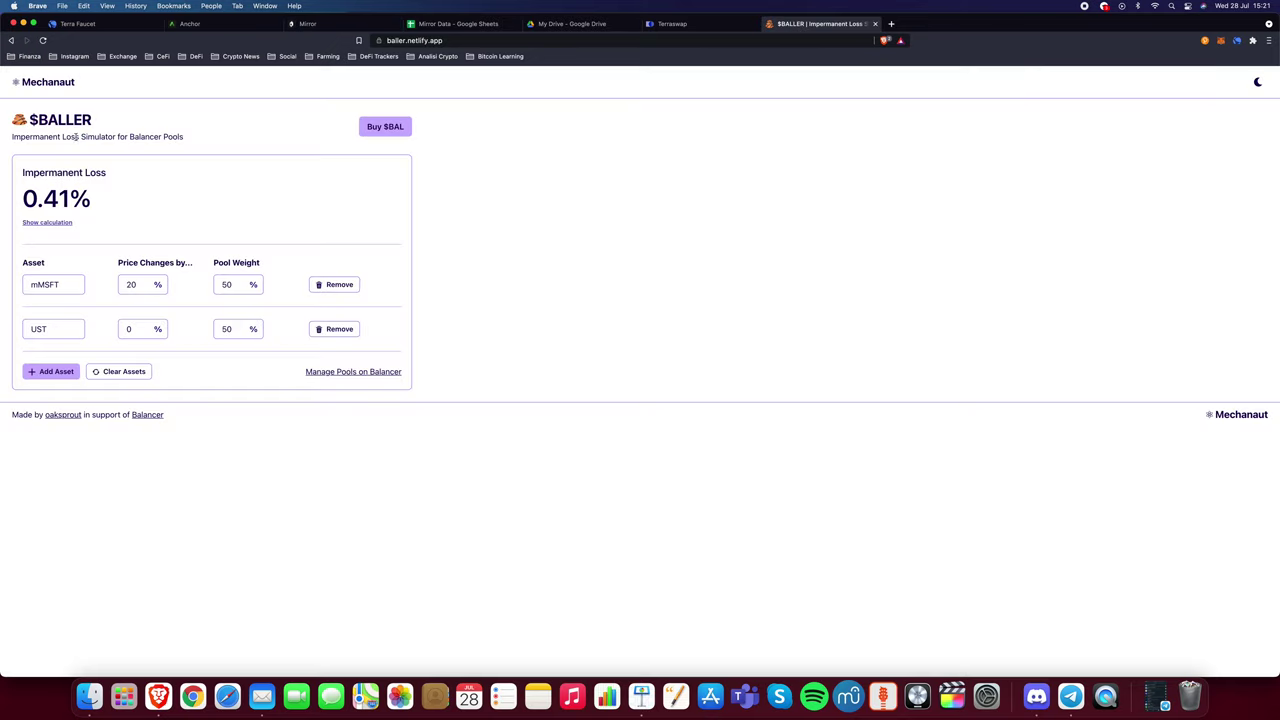
triple_click(98, 199)
left_click(104, 194)
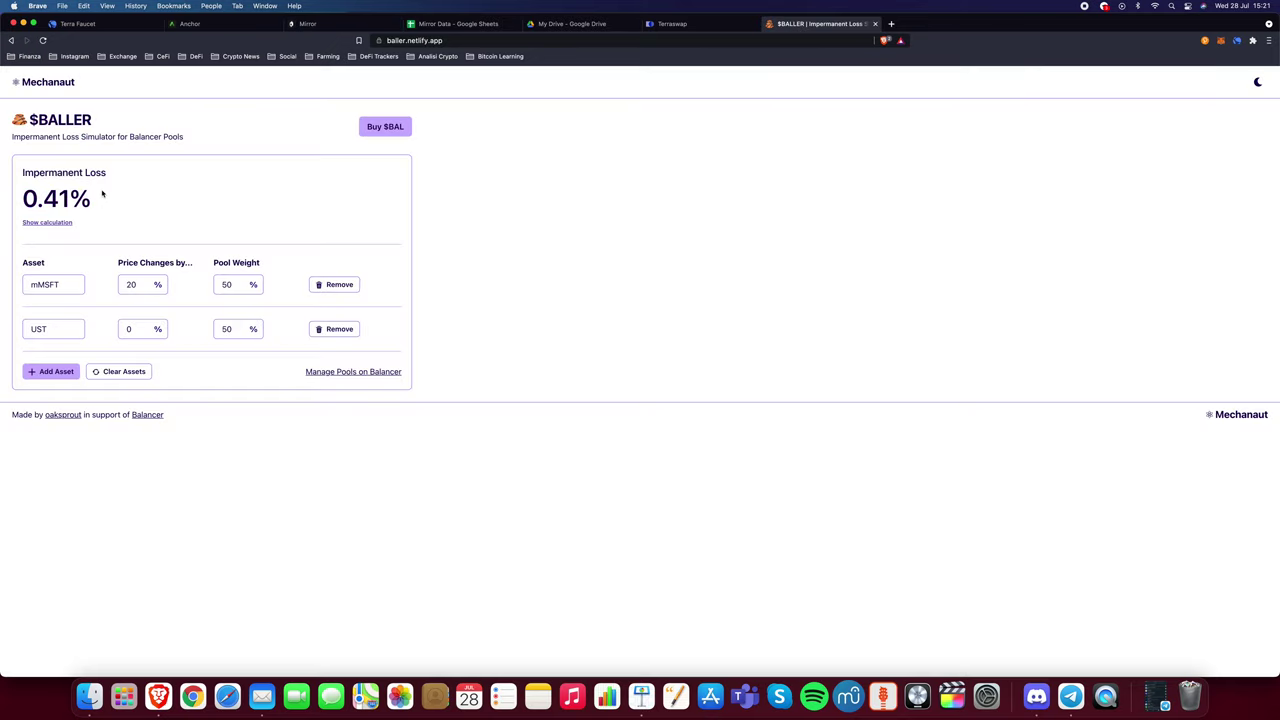
- Set the simulated mMSFT price change to 100% and check the resulting impermanent loss
left_click(133, 284)
left_click_drag(133, 284, 122, 287)
type("100")
left_click(105, 263)
left_click(140, 285)
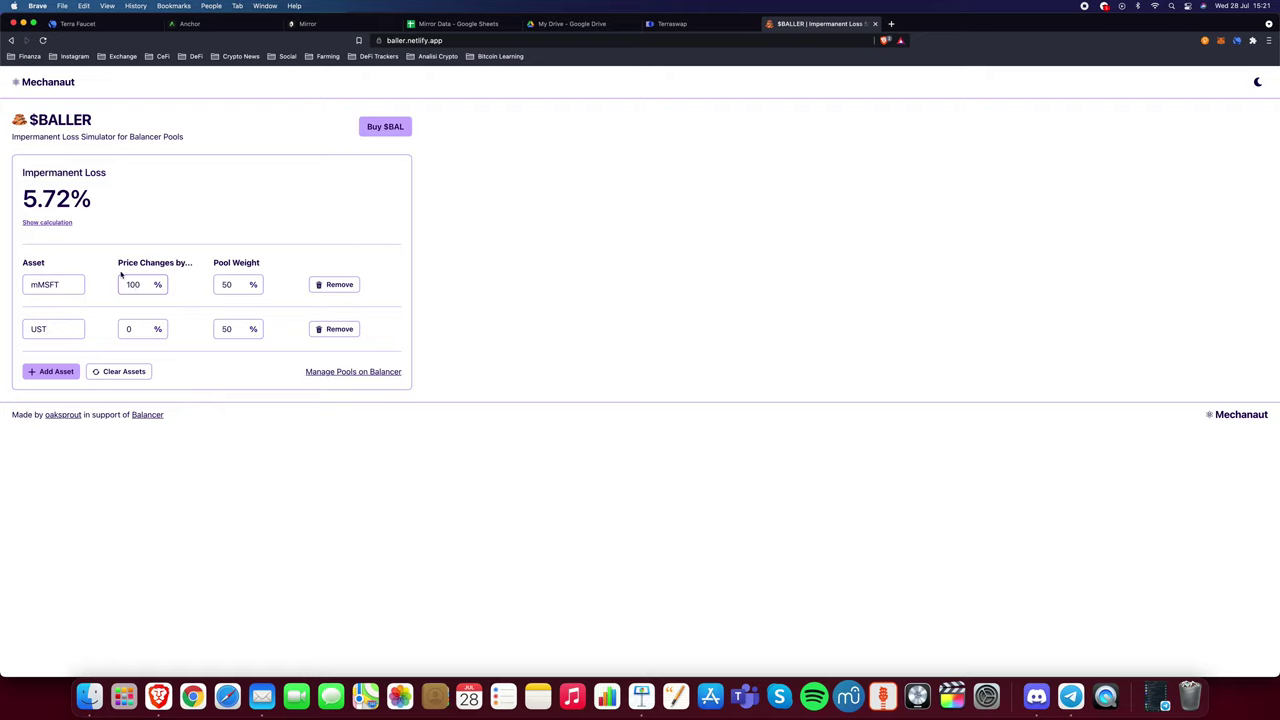
left_click_drag(99, 200, 24, 199)
left_click_drag(108, 208, 18, 205)
left_click(18, 204)
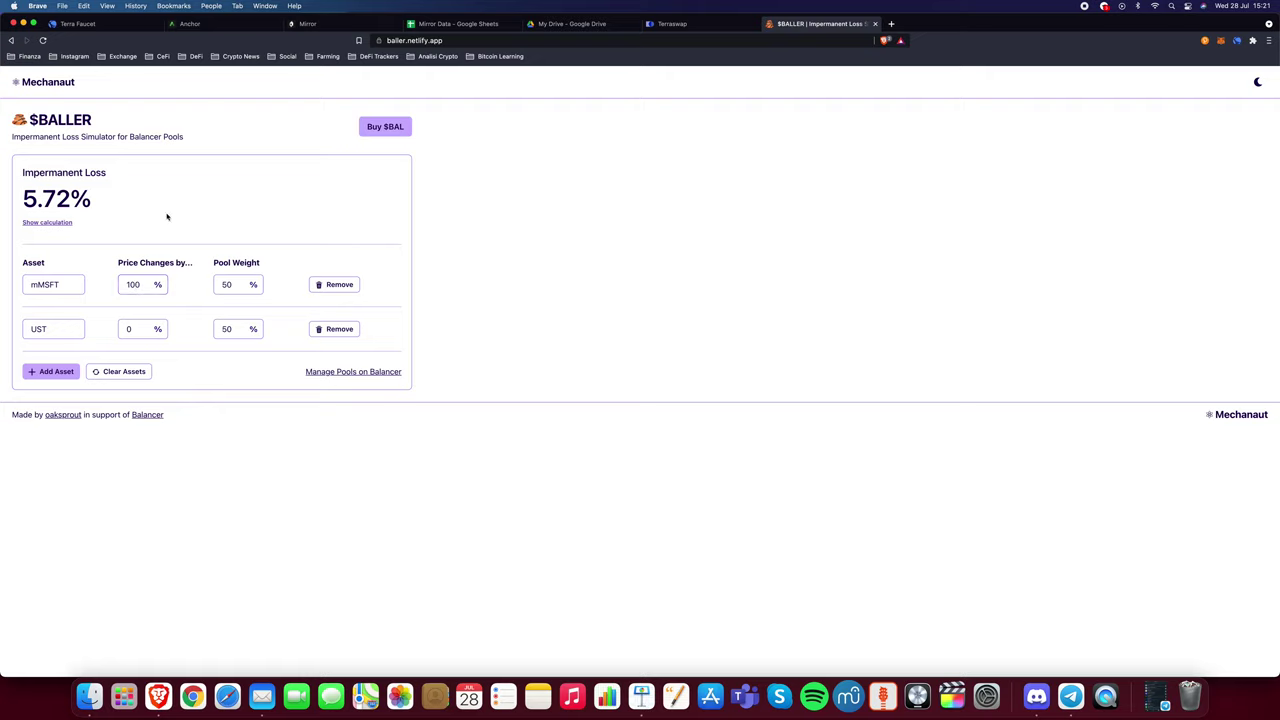
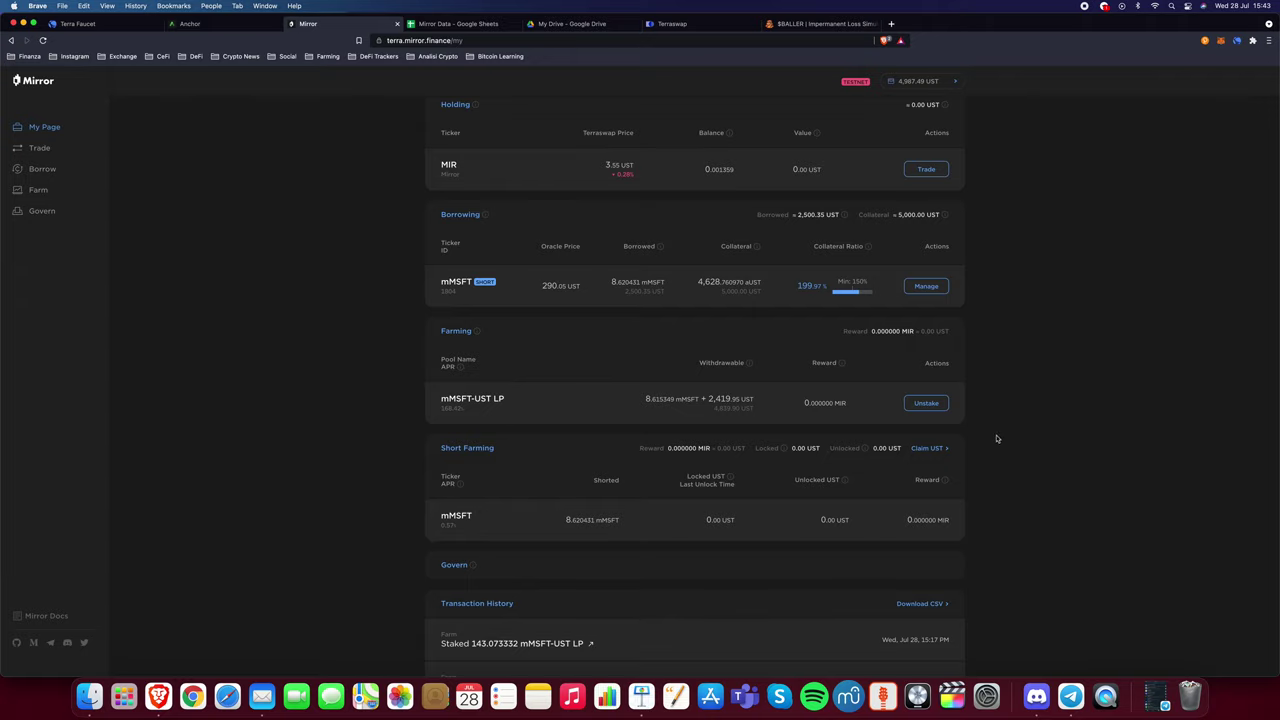
- Unstake the full 143.073332 mMSFT-UST LP on Mirror and approve the transaction in Terra Station
left_click(928, 405)
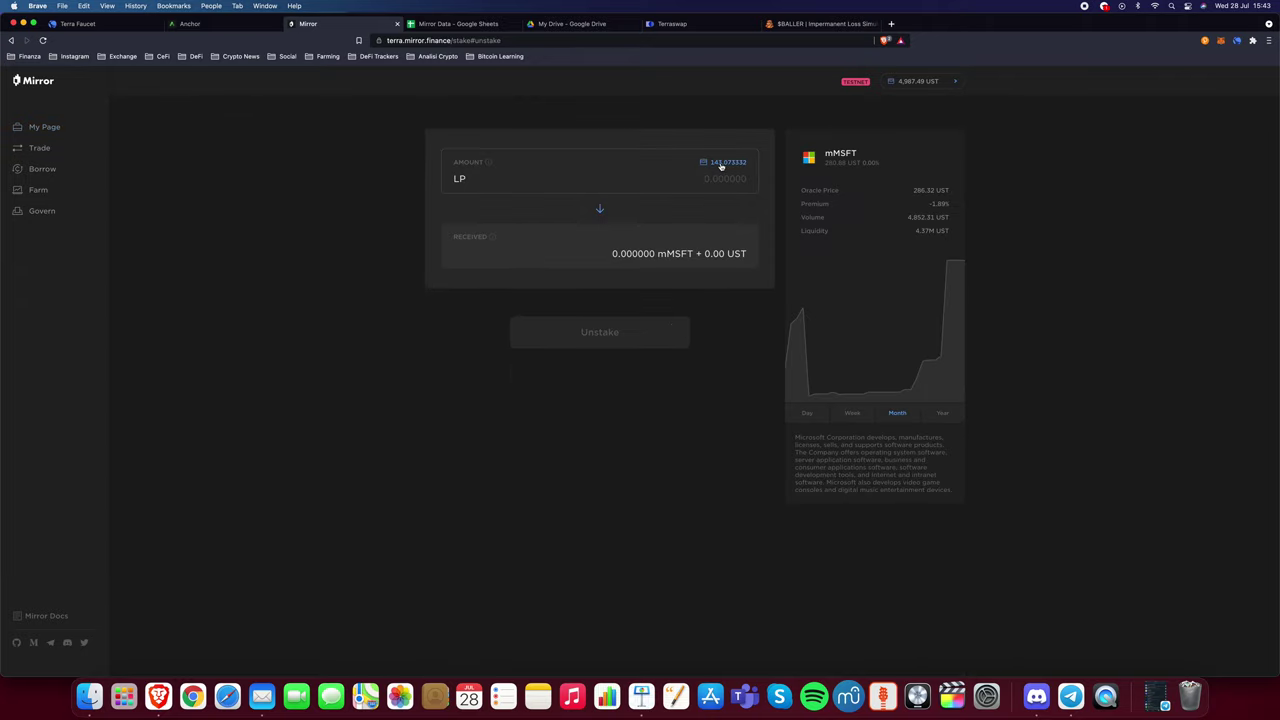
left_click(726, 163)
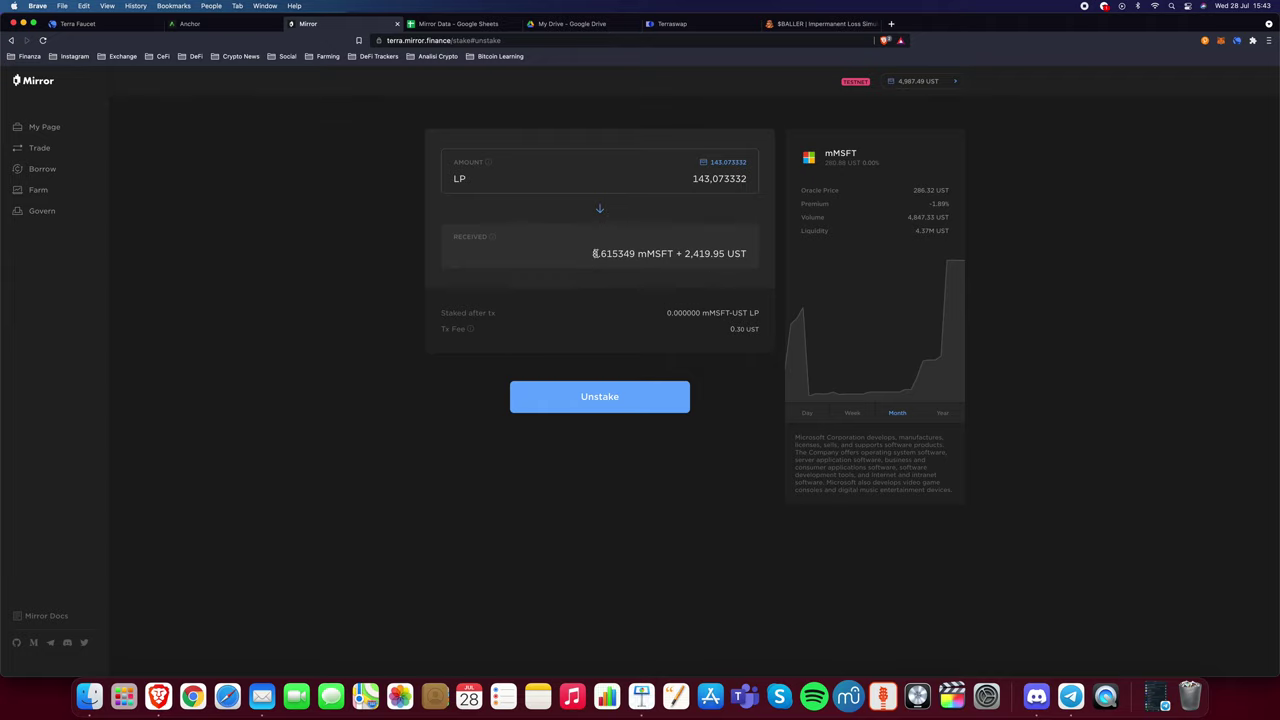
left_click_drag(593, 253, 742, 253)
left_click(625, 390)
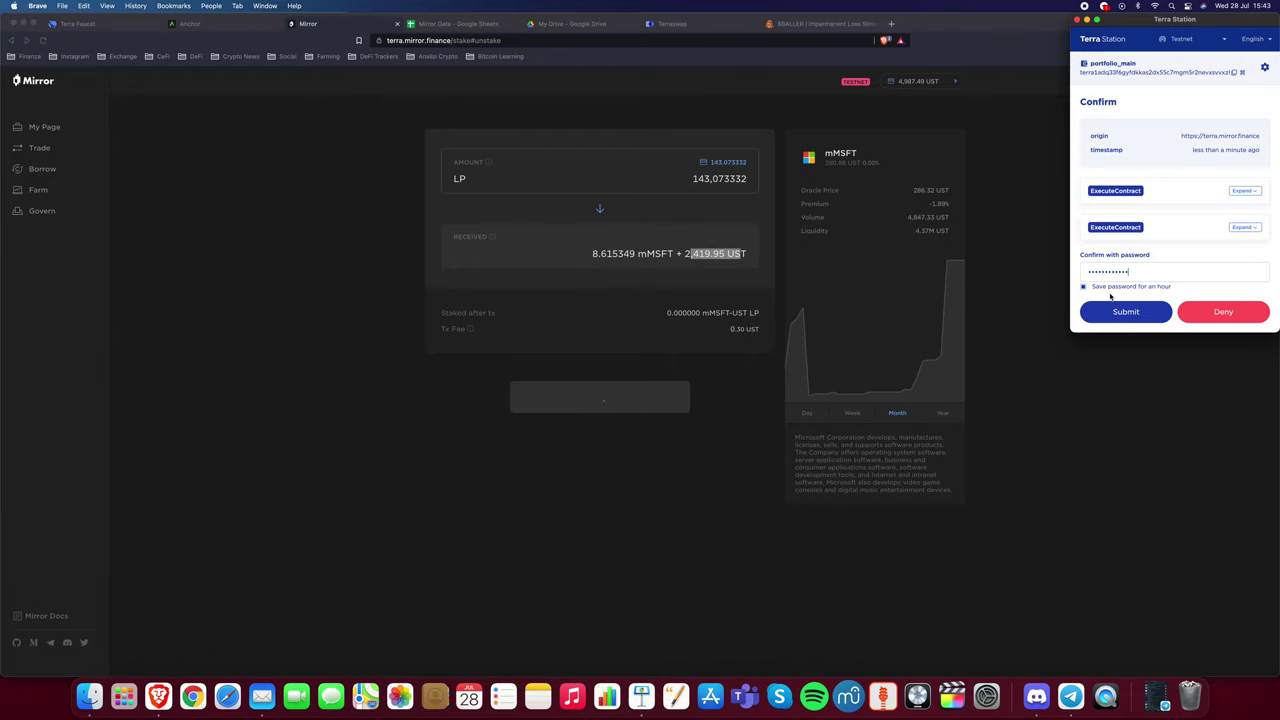
left_click(1125, 311)
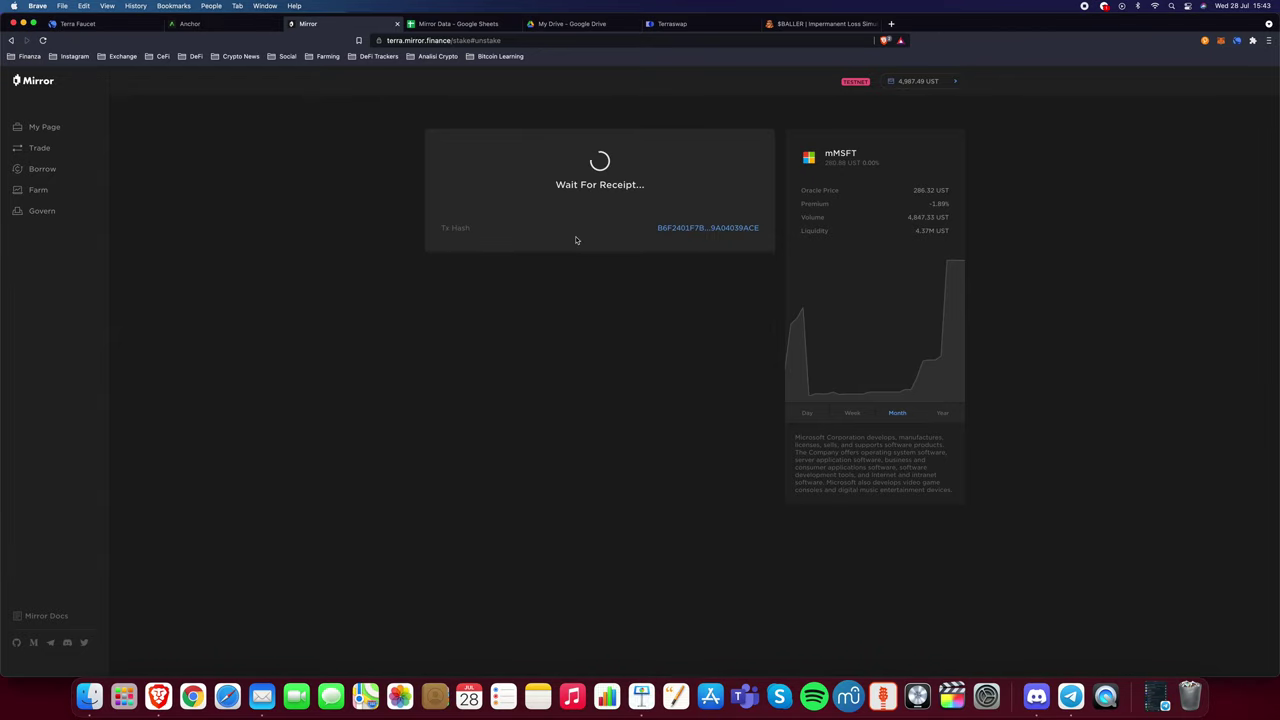
- Return to Mirror's My Page and examine the mMSFT balance in the holdings
scroll(494, 363, "down", 2)
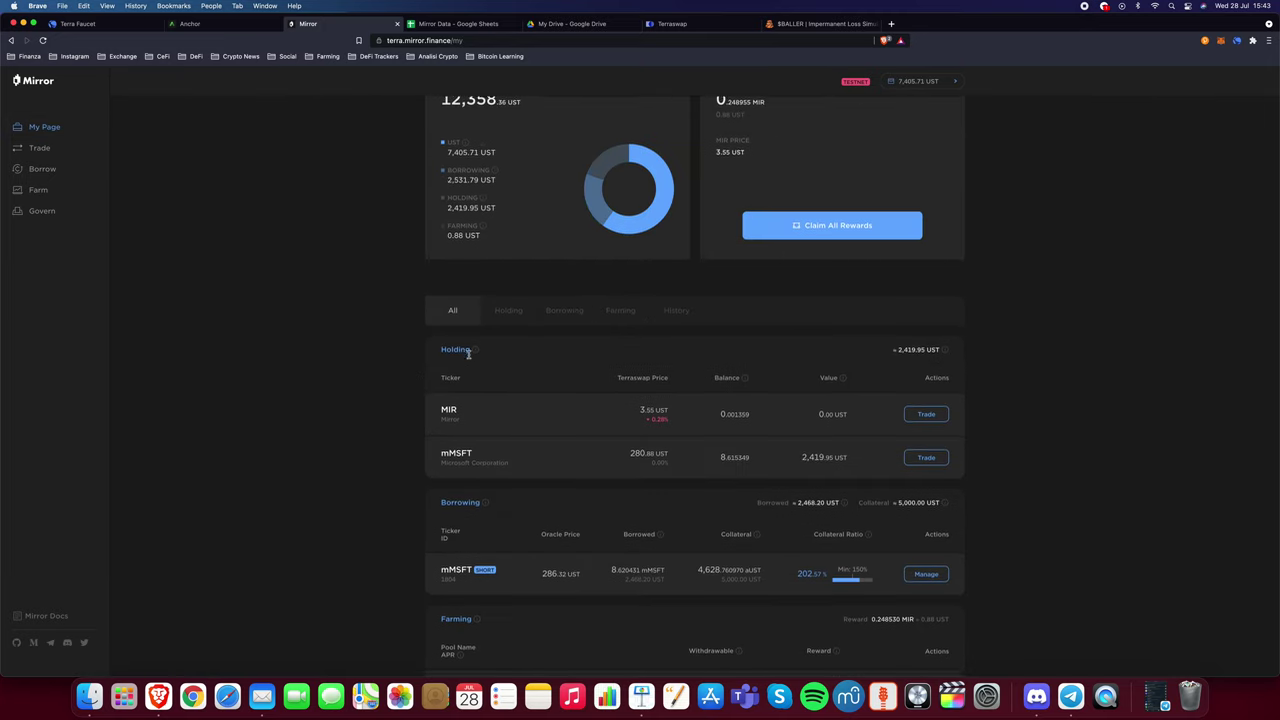
scroll(468, 354, "down", 2)
left_click_drag(443, 396, 552, 406)
left_click(451, 297)
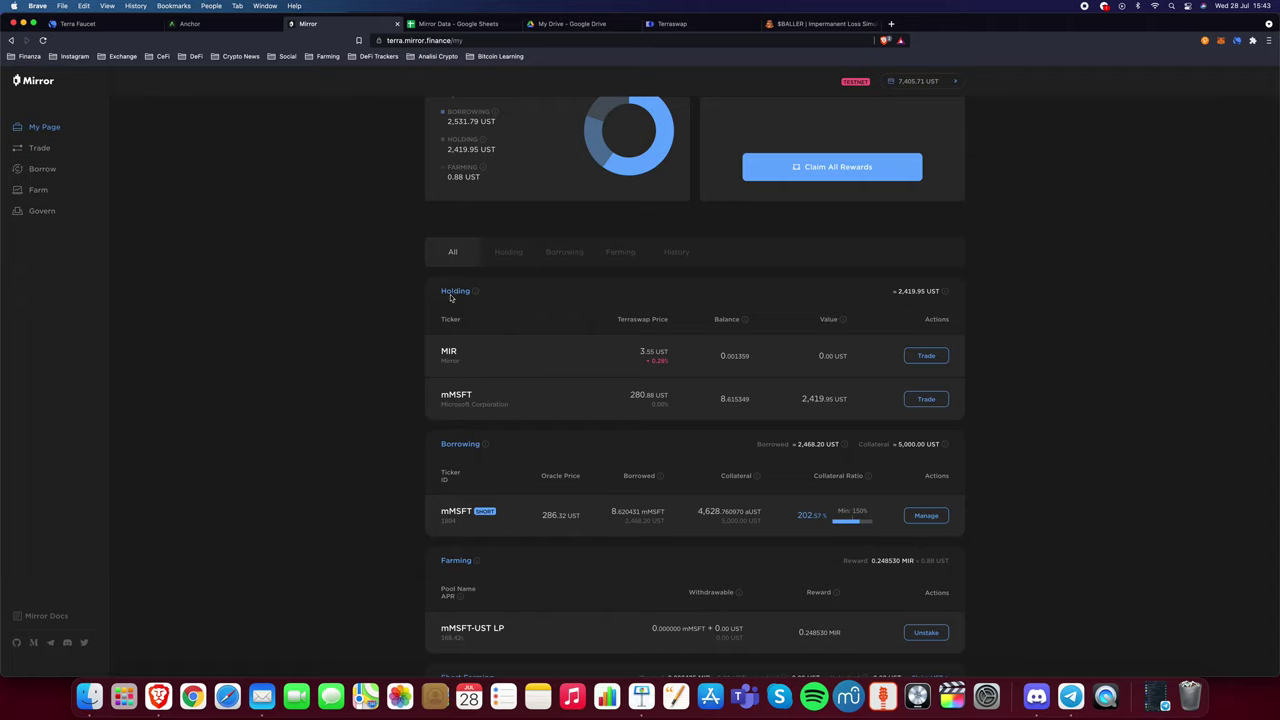
left_click_drag(714, 404, 752, 407)
left_click(740, 401)
scroll(448, 513, "down", 2)
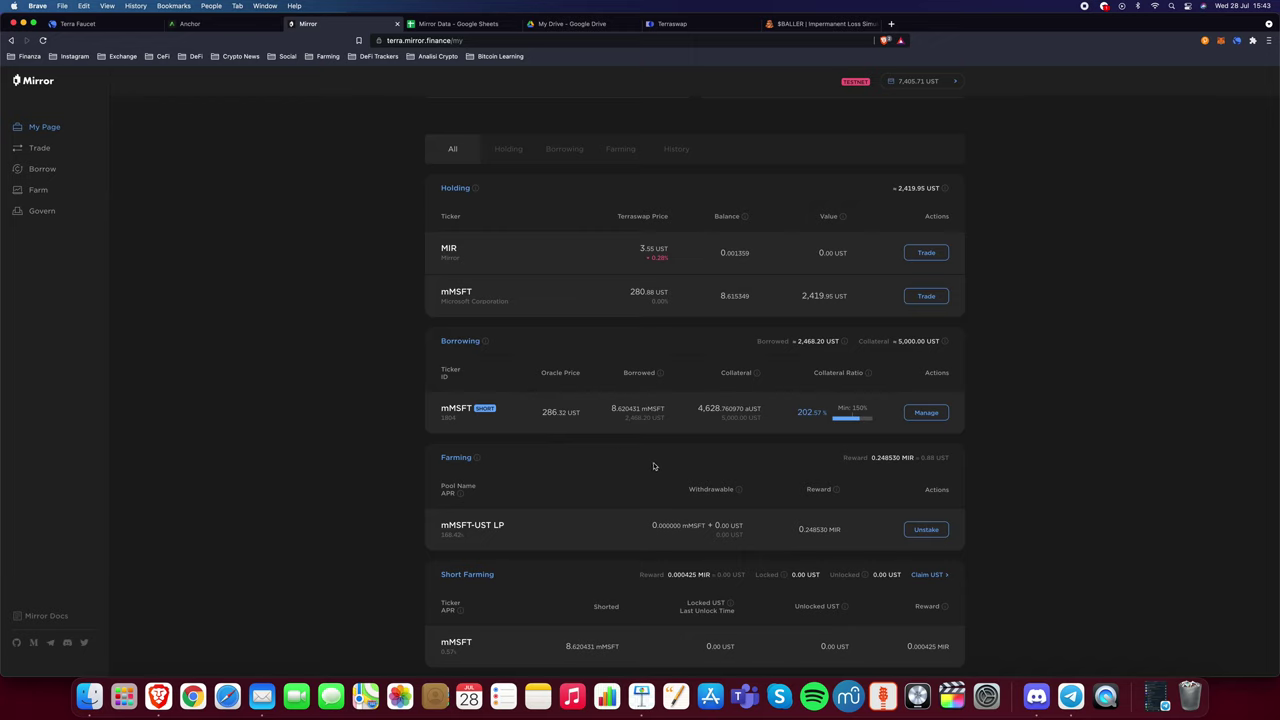
- Examine the mMSFT-UST LP farm's withdrawable amount and MIR reward, plus the total claimable rewards
scroll(654, 463, "down", 1)
left_click_drag(645, 488, 752, 499)
left_click(735, 490)
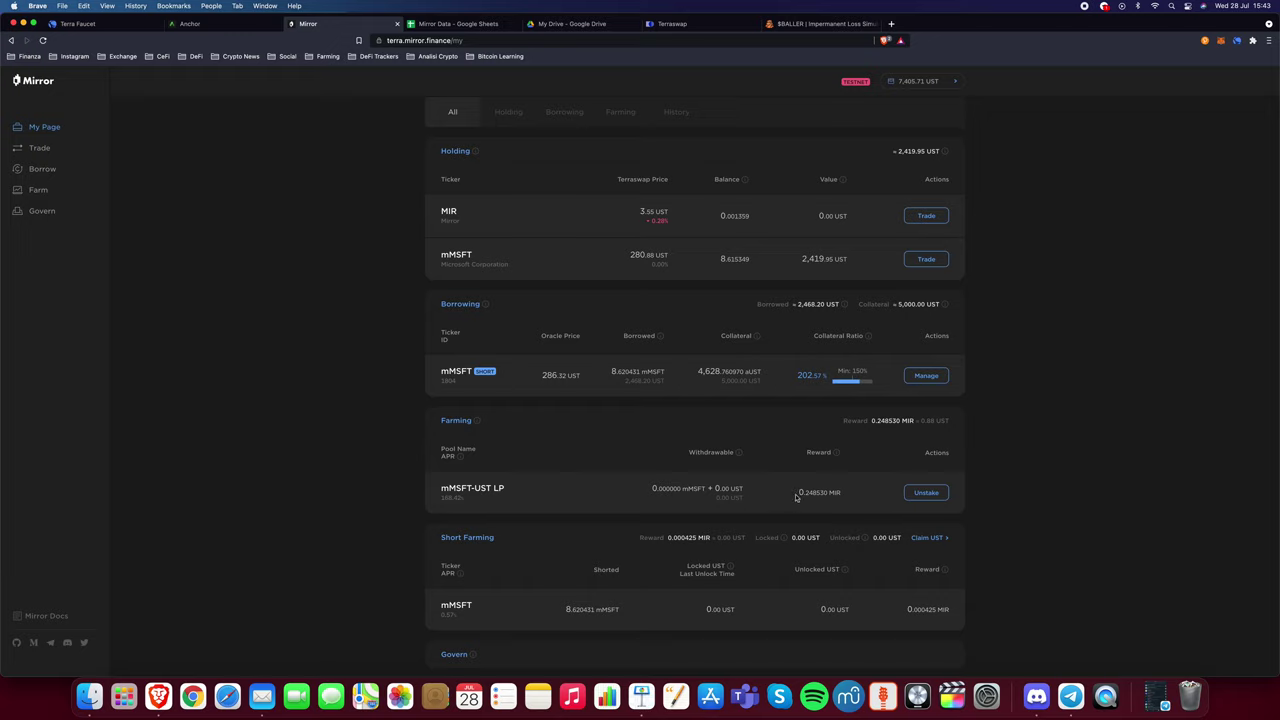
left_click_drag(796, 497, 845, 494)
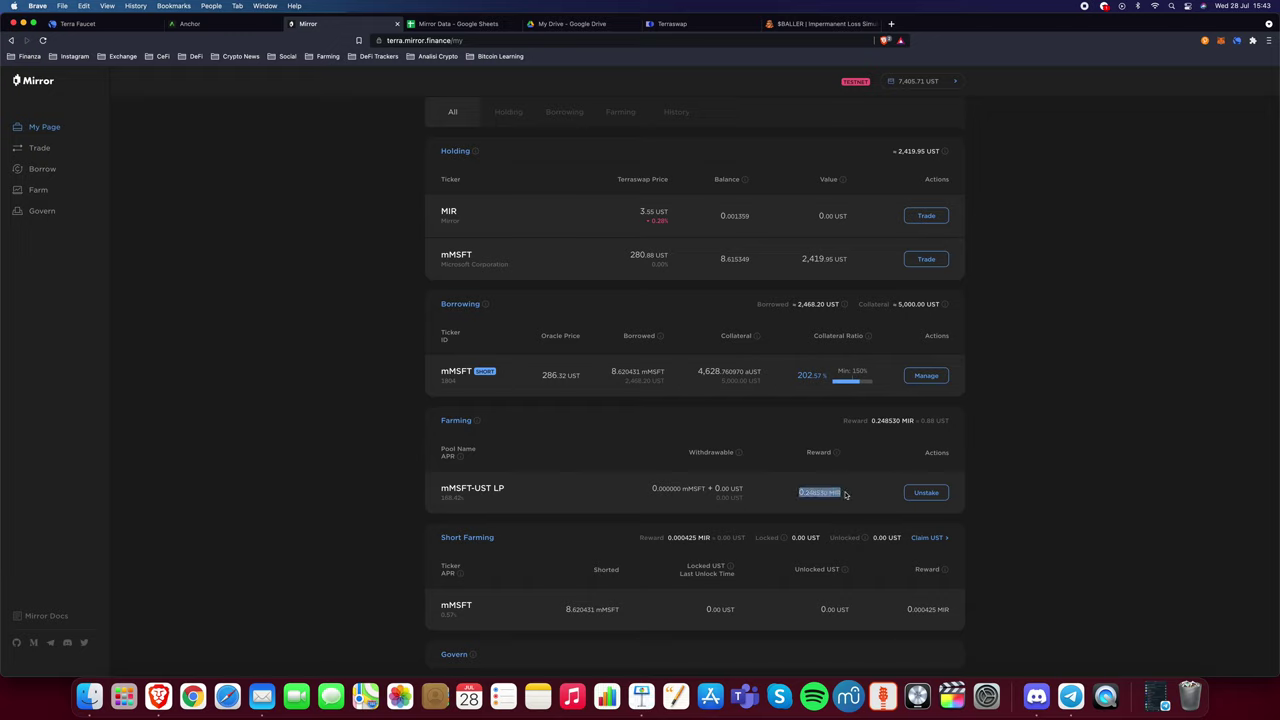
left_click(789, 495)
scroll(830, 490, "up", 5)
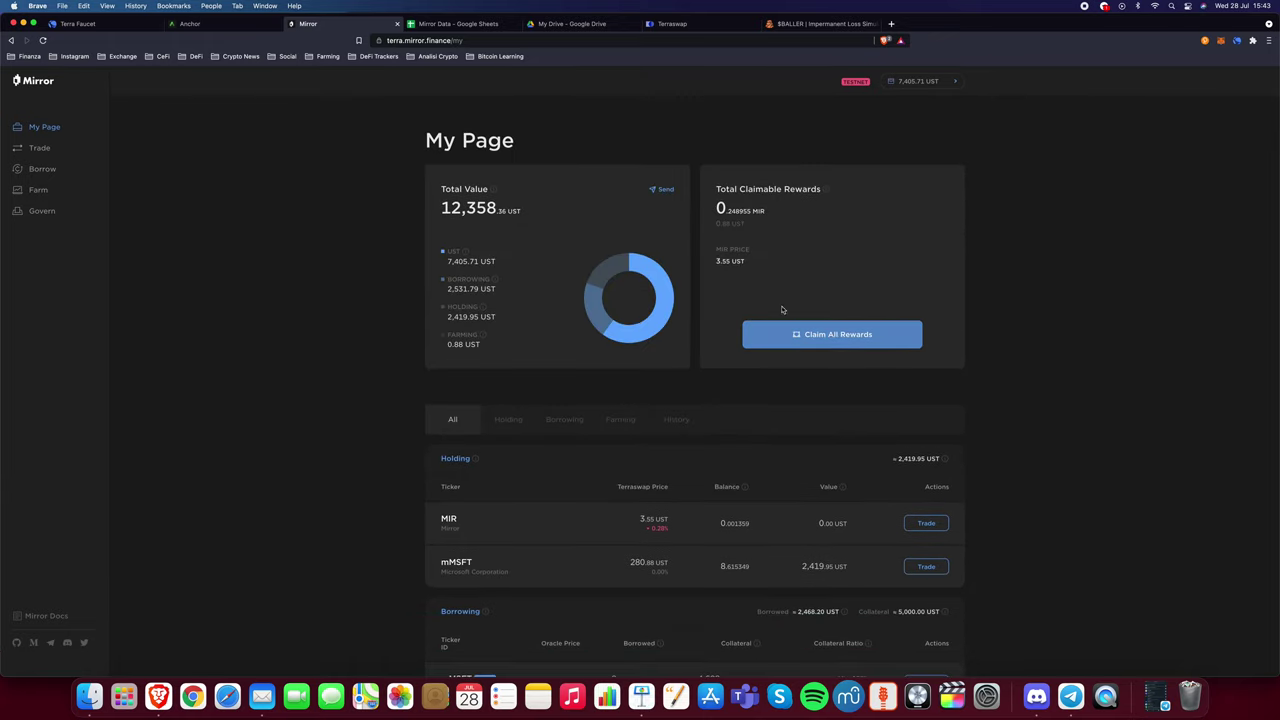
left_click_drag(766, 211, 714, 211)
left_click(730, 211)
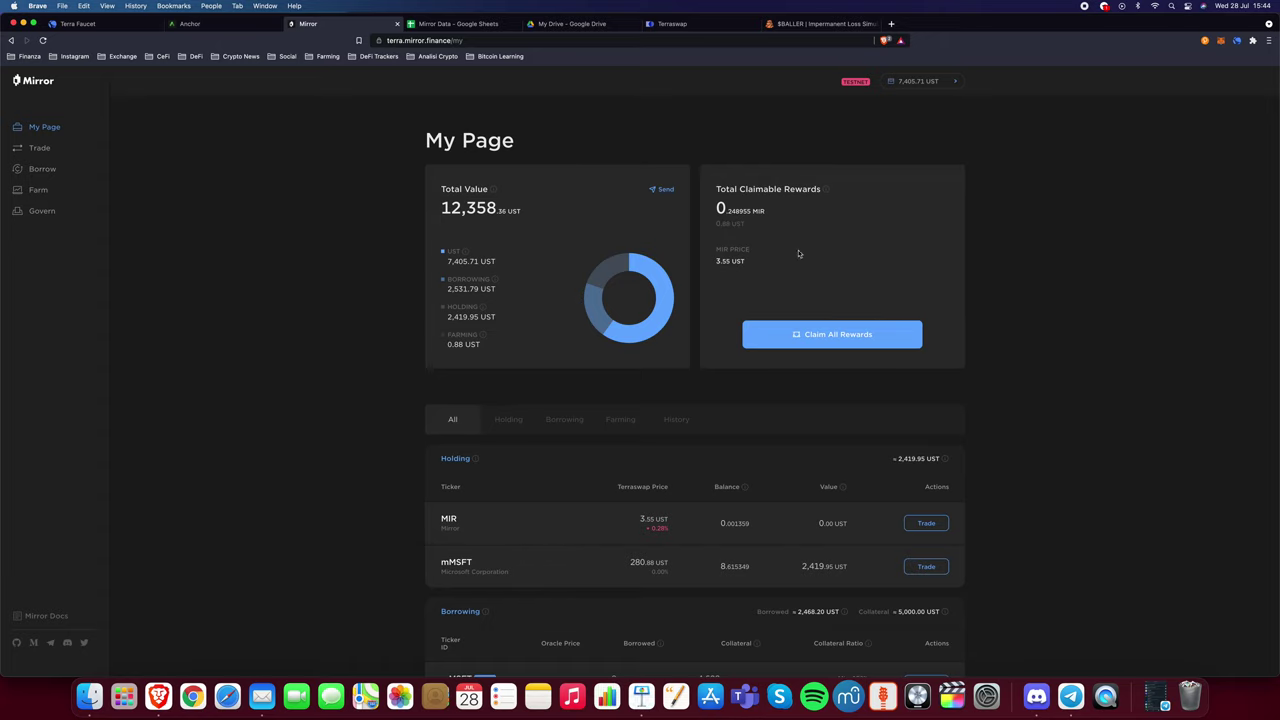
scroll(838, 271, "down", 4)
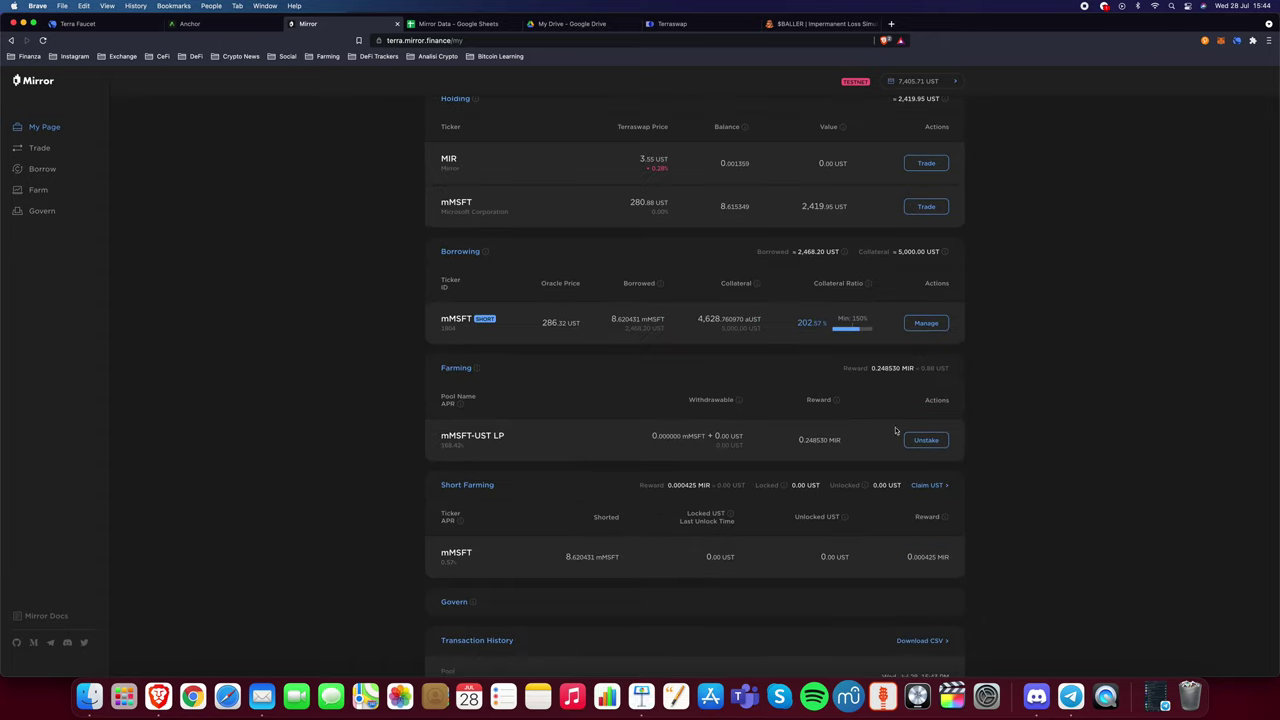
scroll(828, 440, "up", 4)
- Compare the mMSFT borrowed in the short position with the mMSFT balance in the holdings
scroll(730, 435, "down", 3)
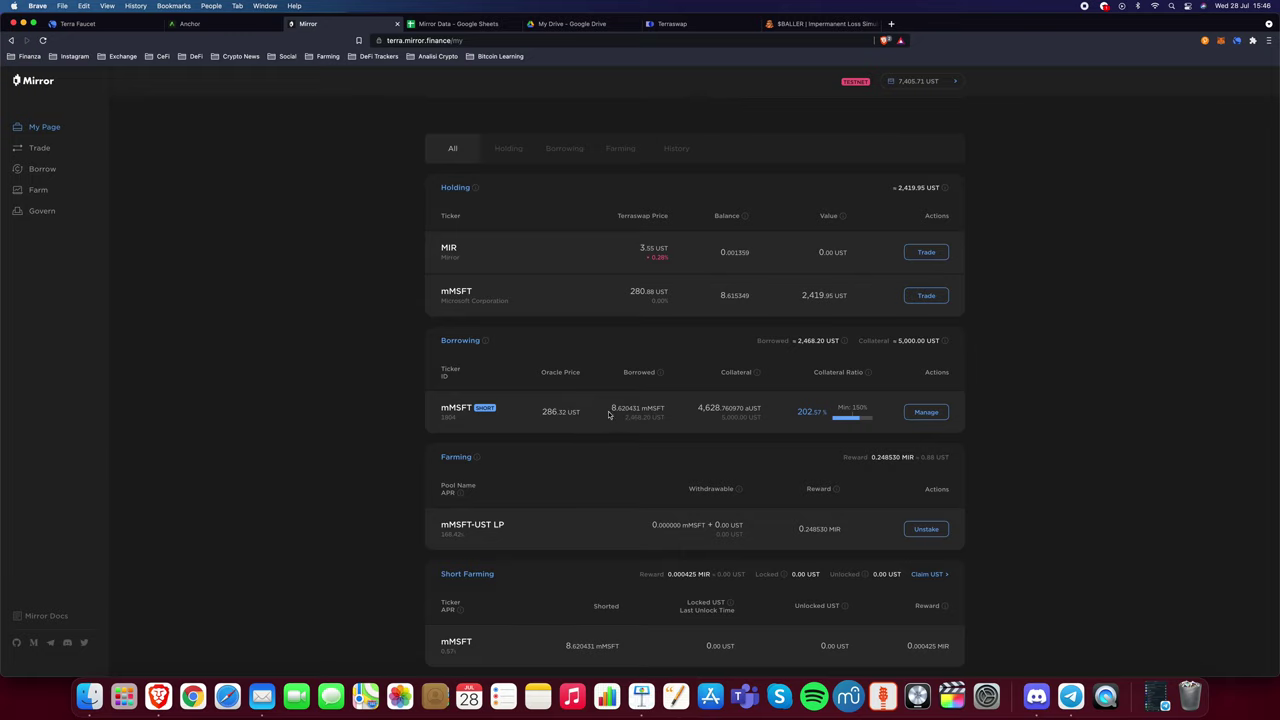
left_click_drag(611, 410, 668, 413)
left_click(670, 413)
left_click_drag(668, 410, 610, 408)
left_click(616, 416)
double_click(747, 297)
left_click(733, 302)
scroll(407, 395, "down", 2)
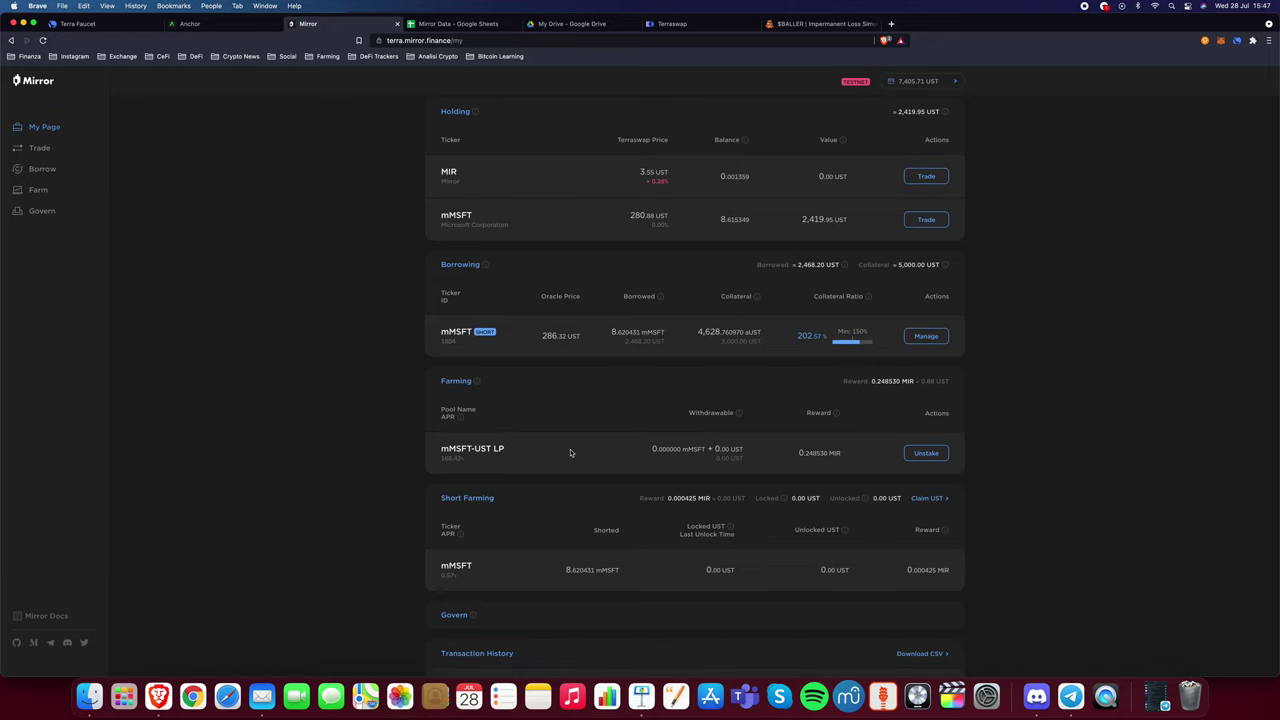
left_click_drag(743, 219, 721, 219)
left_click(722, 219)
scroll(718, 222, "up", 2)
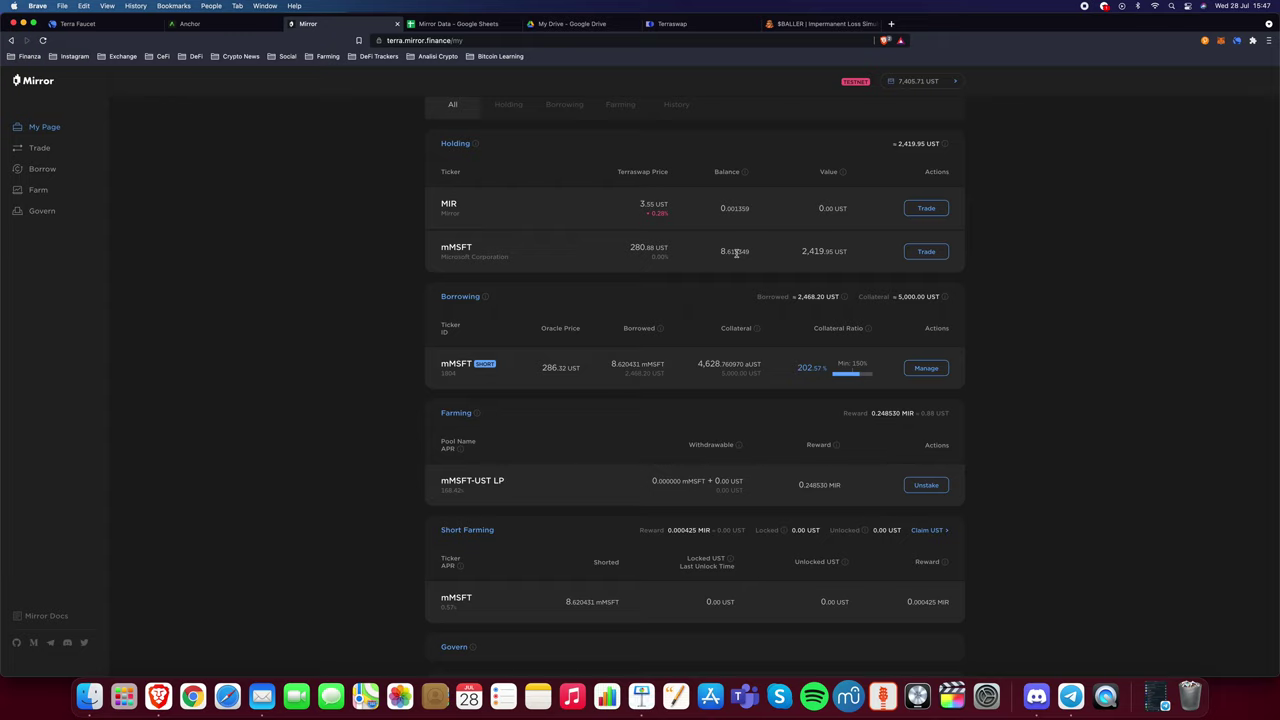
scroll(736, 253, "up", 2)
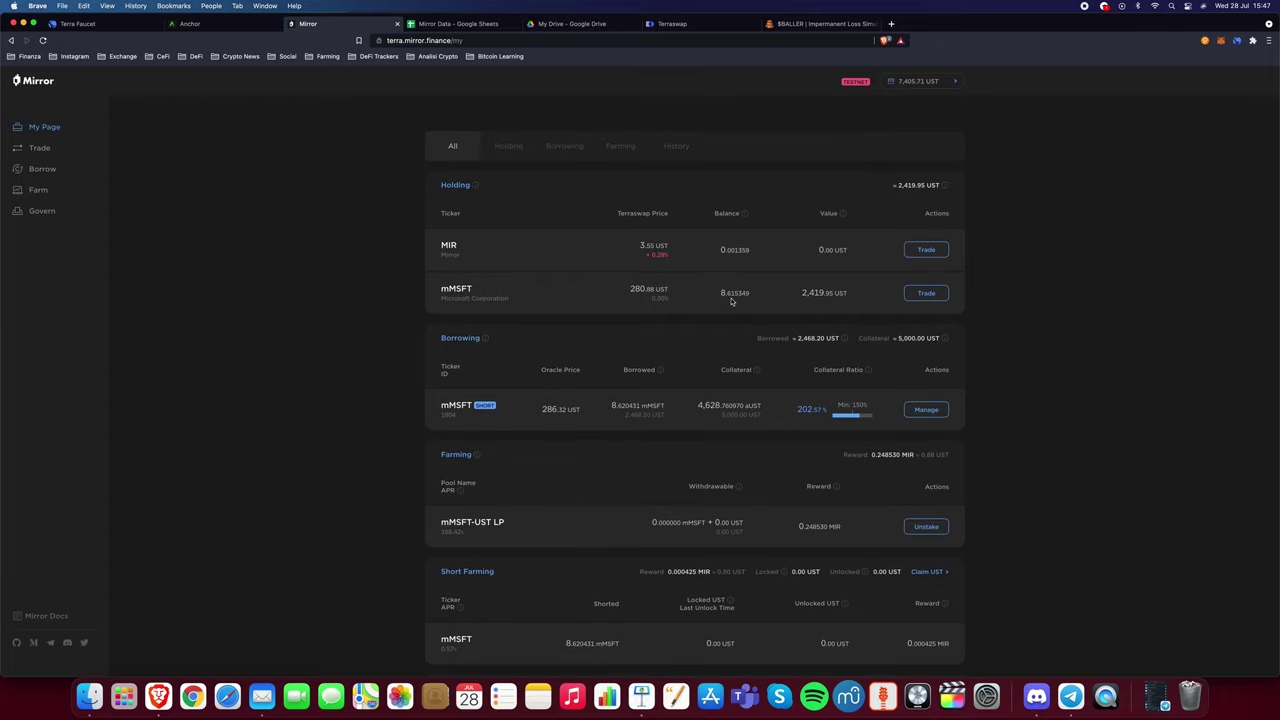
scroll(740, 300, "up", 1)
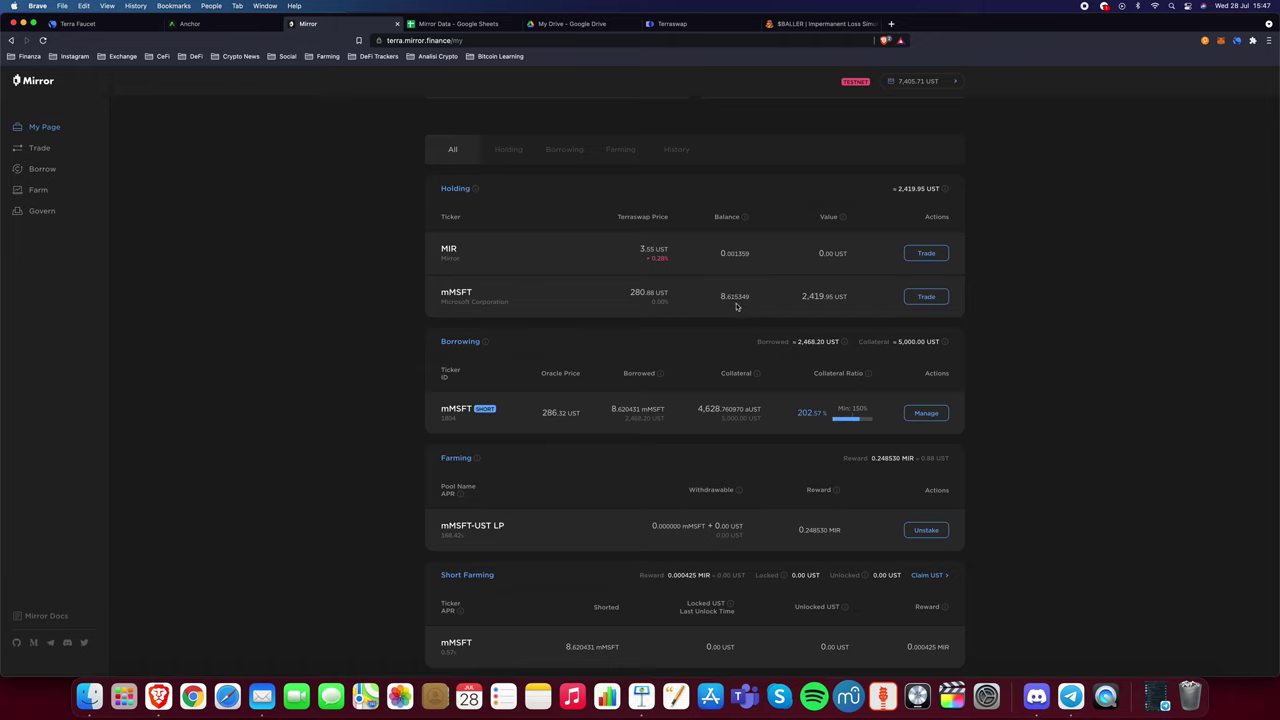
- Recheck the short's borrowed mMSFT amount against the held mMSFT to see how much is missing for repayment
left_click_drag(610, 410, 670, 415)
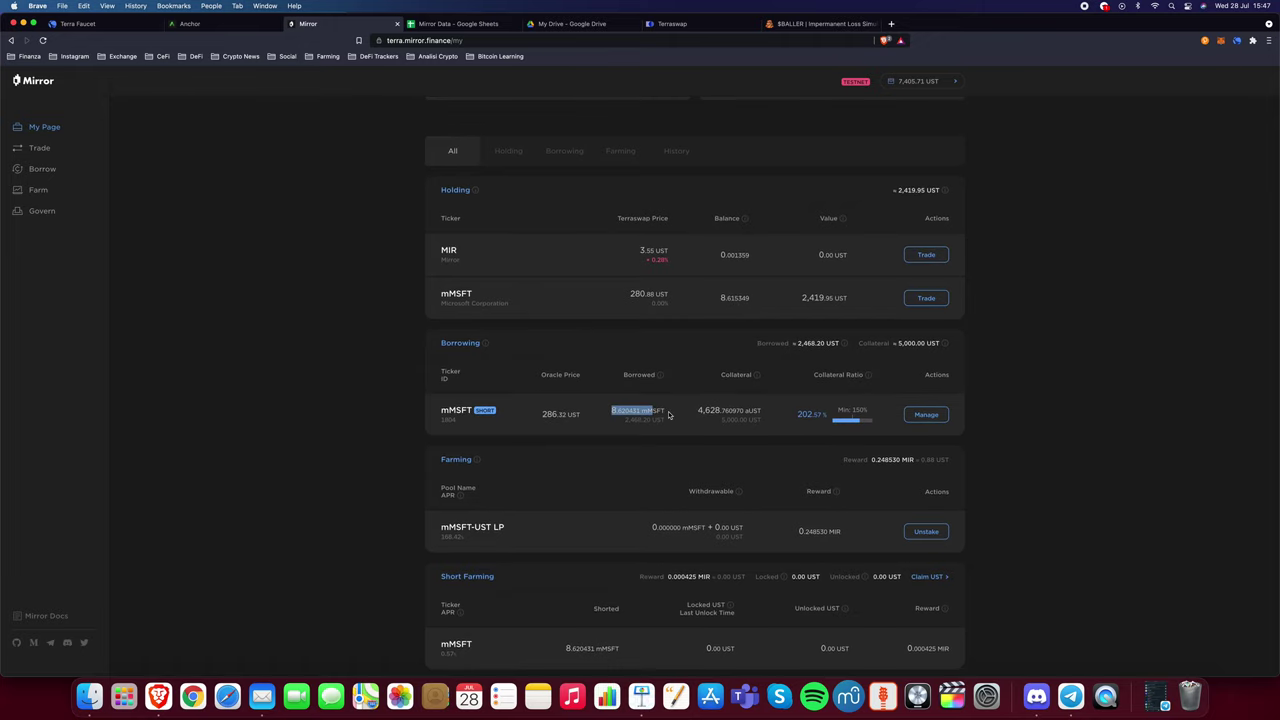
left_click(668, 414)
mouse_move(656, 375)
left_click_drag(660, 410, 590, 410)
scroll(600, 410, "up", 1)
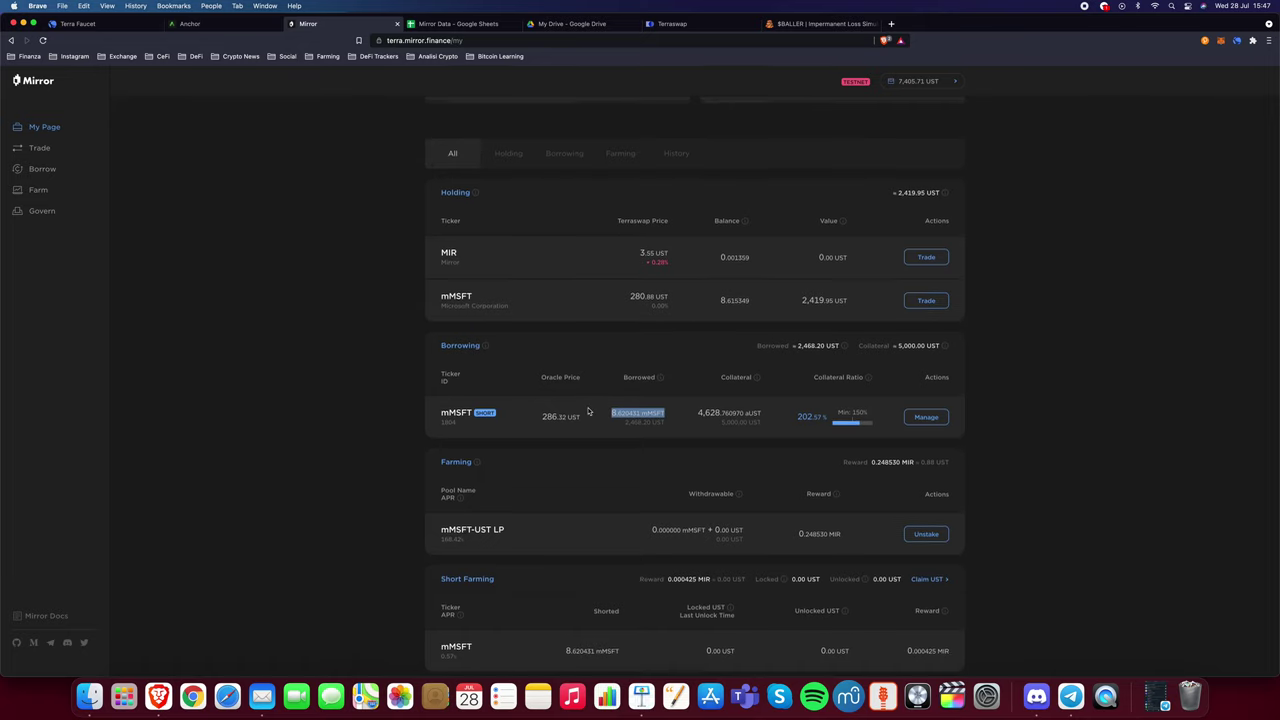
left_click(603, 410)
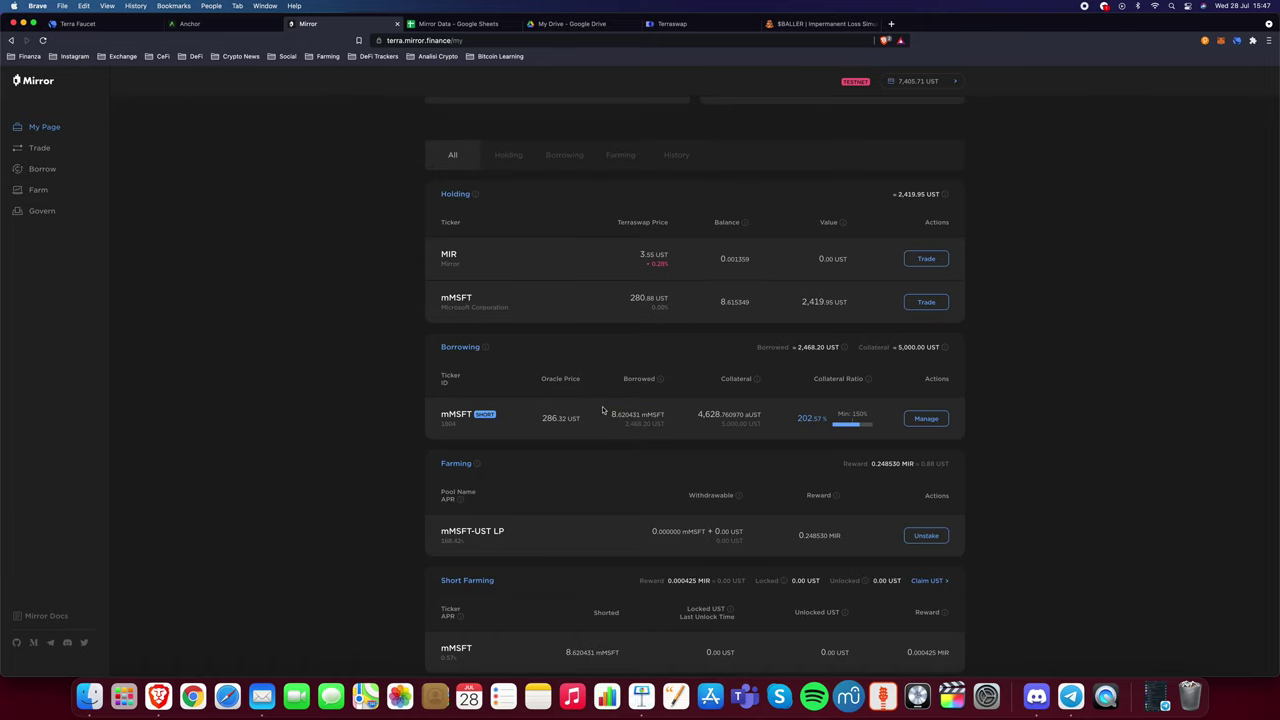
double_click(731, 301)
left_click_drag(611, 413, 665, 416)
left_click(677, 406)
scroll(680, 410, "up", 1)
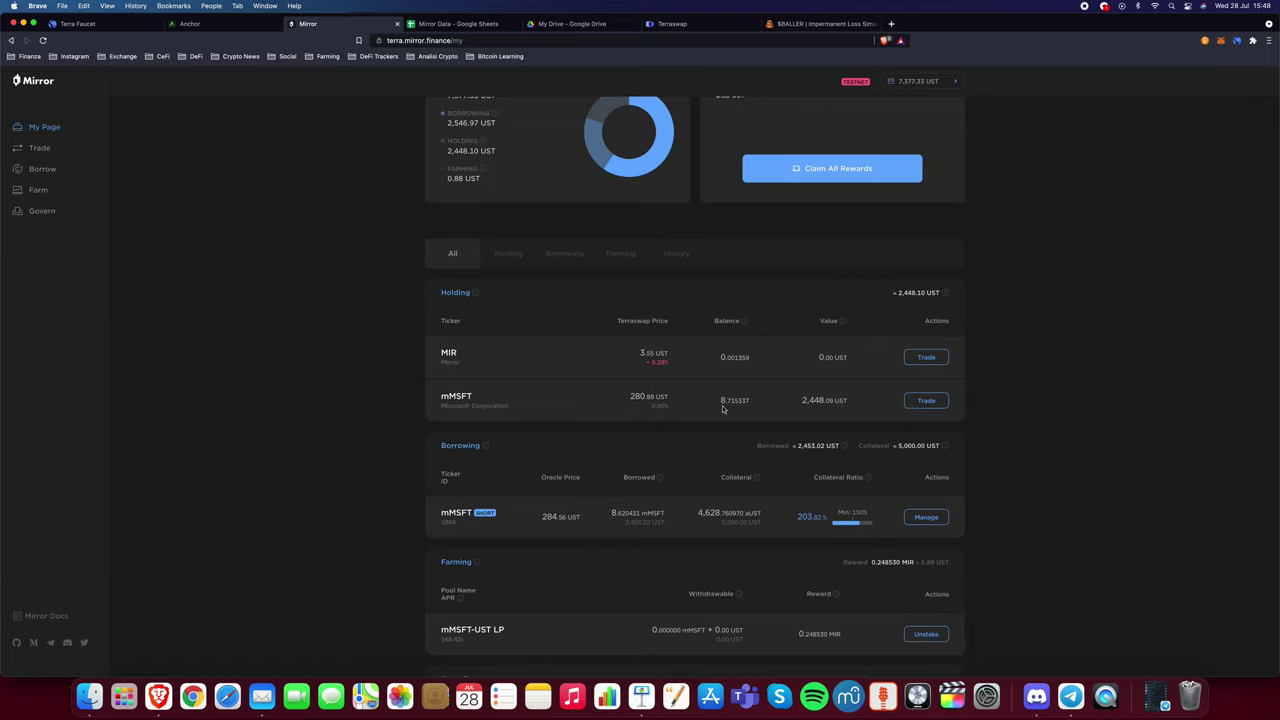
- Check the topped-up mMSFT balance and open the closing form of the mMSFT short position
left_click_drag(721, 401, 756, 405)
left_click(735, 405)
left_click(921, 518)
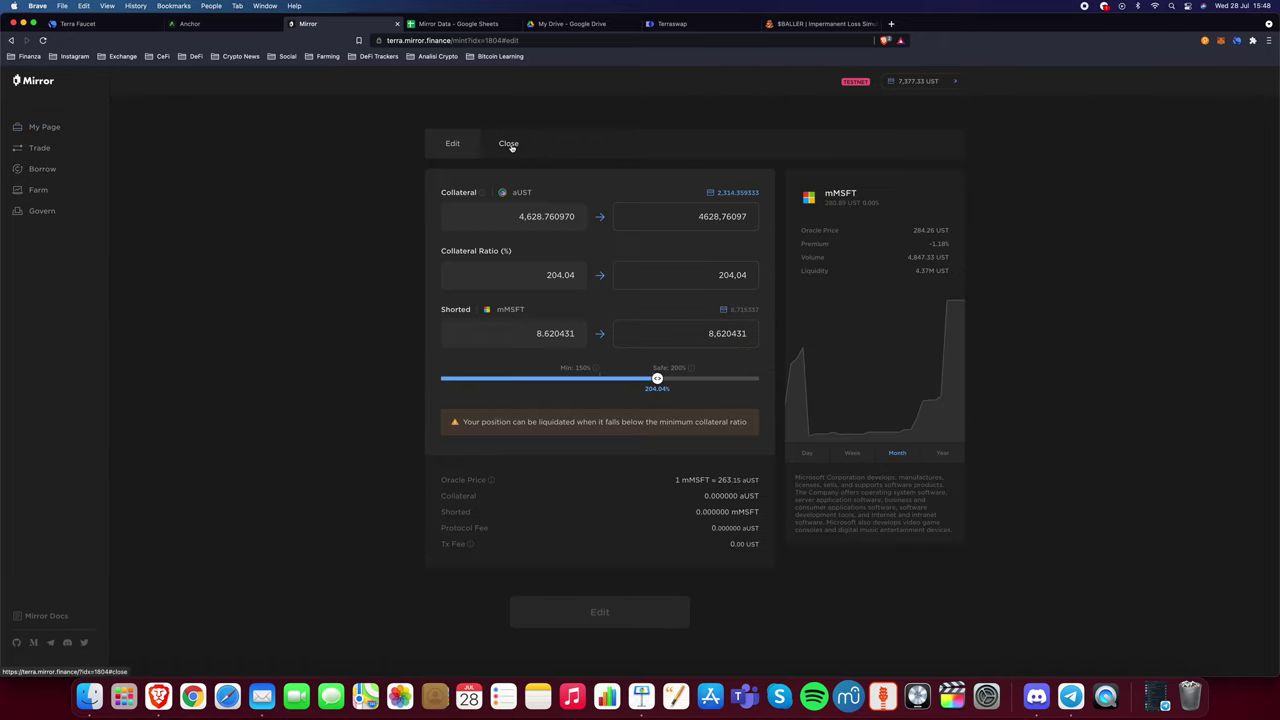
left_click(519, 146)
left_click(606, 320)
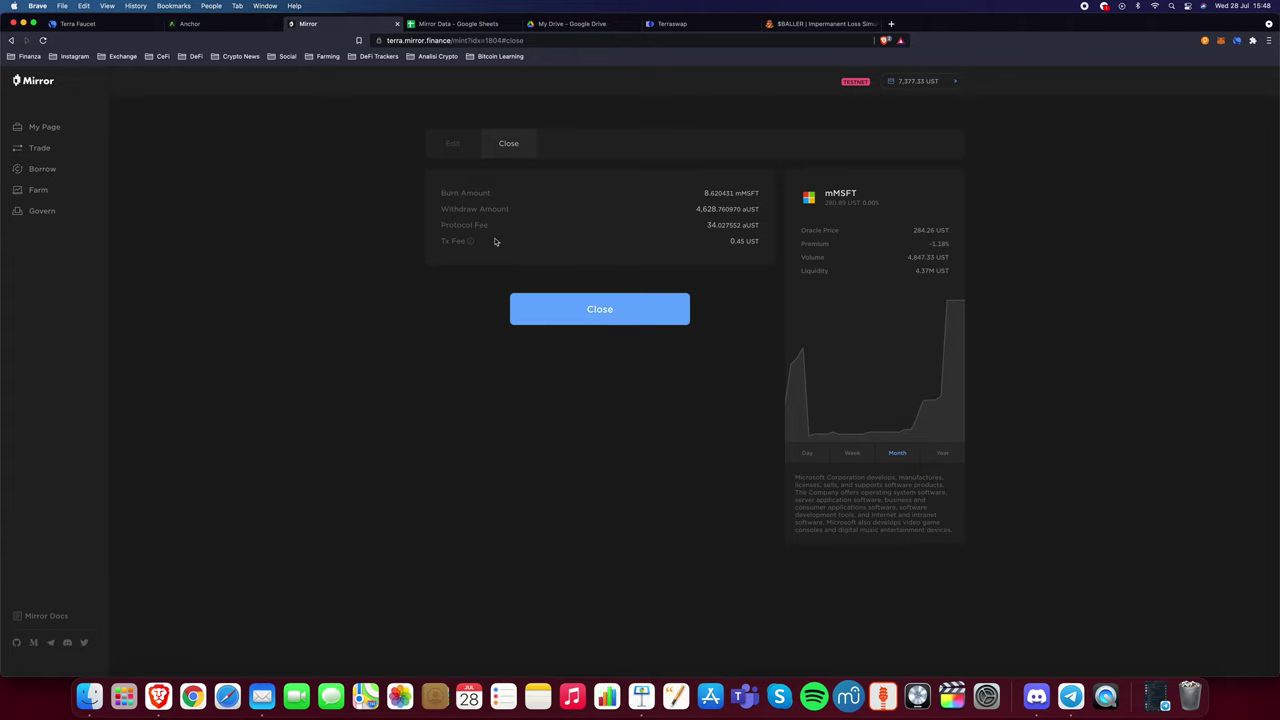
- Review the protocol fee, close the mMSFT short by burning 8.620431 mMSFT, and approve the transaction in the wallet
mouse_move(474, 242)
triple_click(441, 224)
left_click(441, 224)
left_click_drag(710, 222, 764, 230)
left_click(762, 231)
mouse_move(747, 227)
left_mouse_down()
mouse_move(706, 224)
mouse_move(764, 229)
left_mouse_up()
left_click(763, 228)
left_click(605, 313)
left_click(1126, 312)
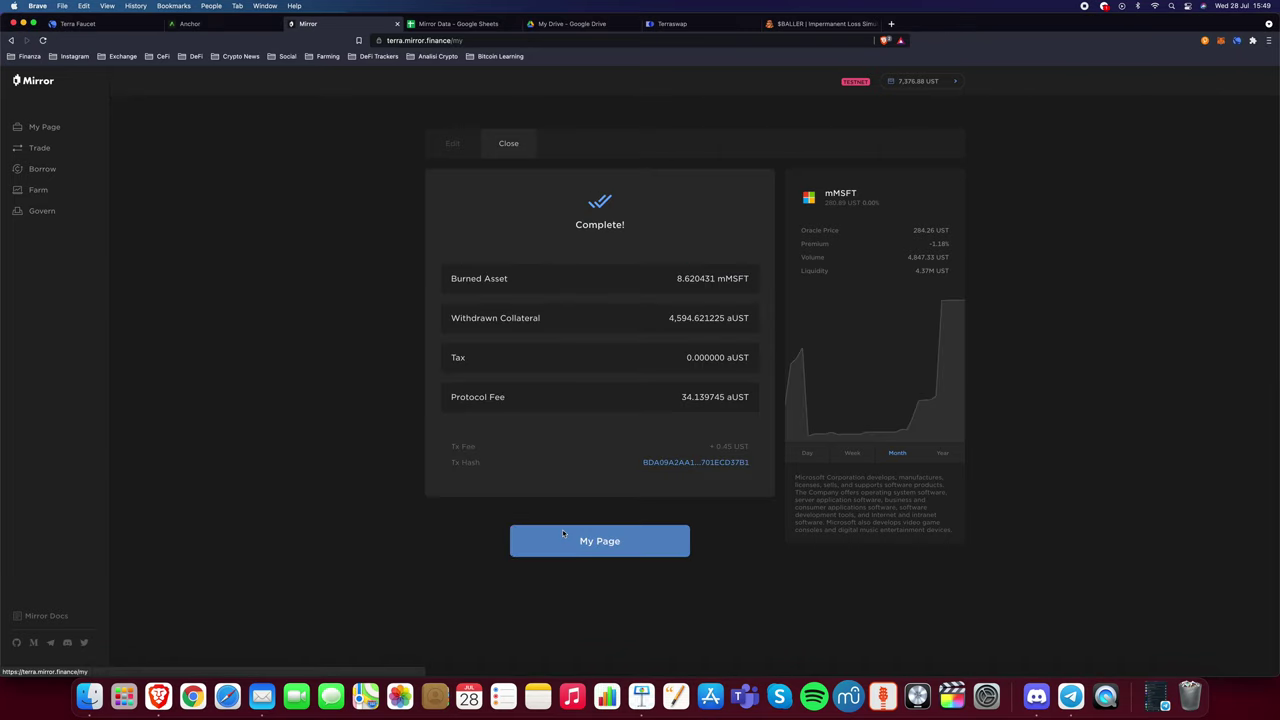
- Go to the account overview and check the remaining mMSFT and MIR balances and the claimable rewards
left_click(563, 535)
scroll(415, 362, "down", 3)
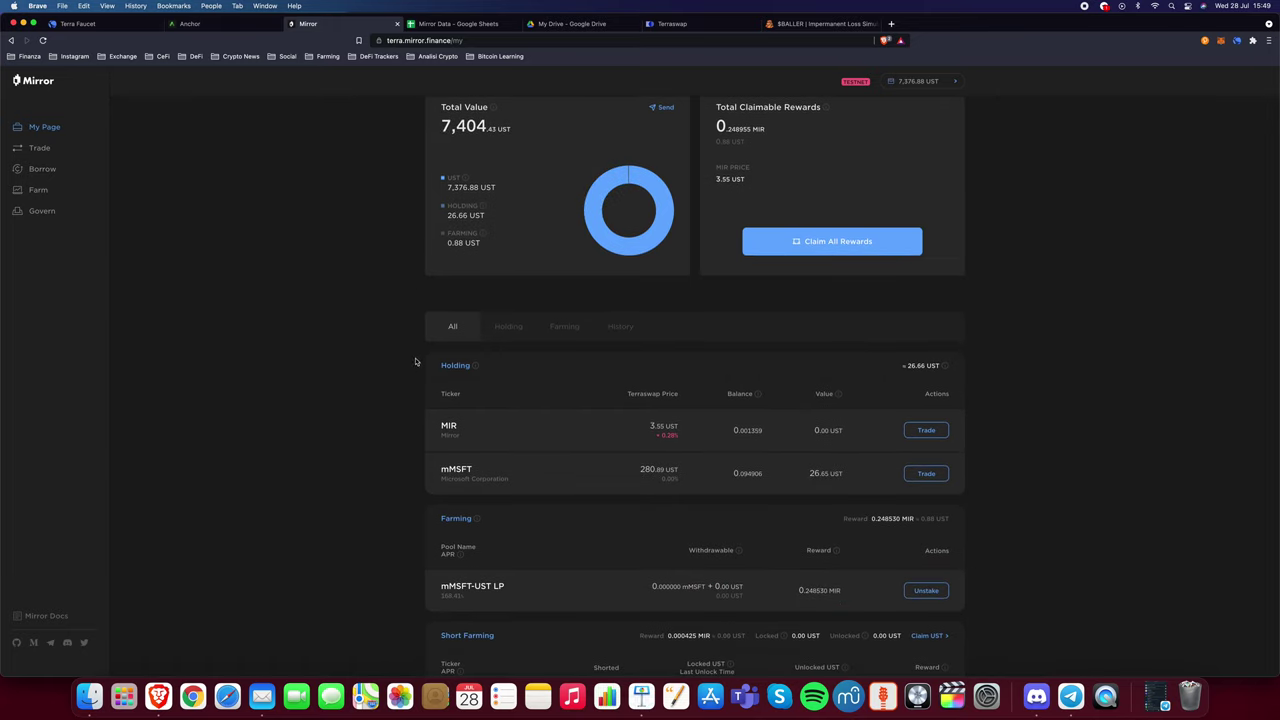
scroll(414, 361, "down", 1)
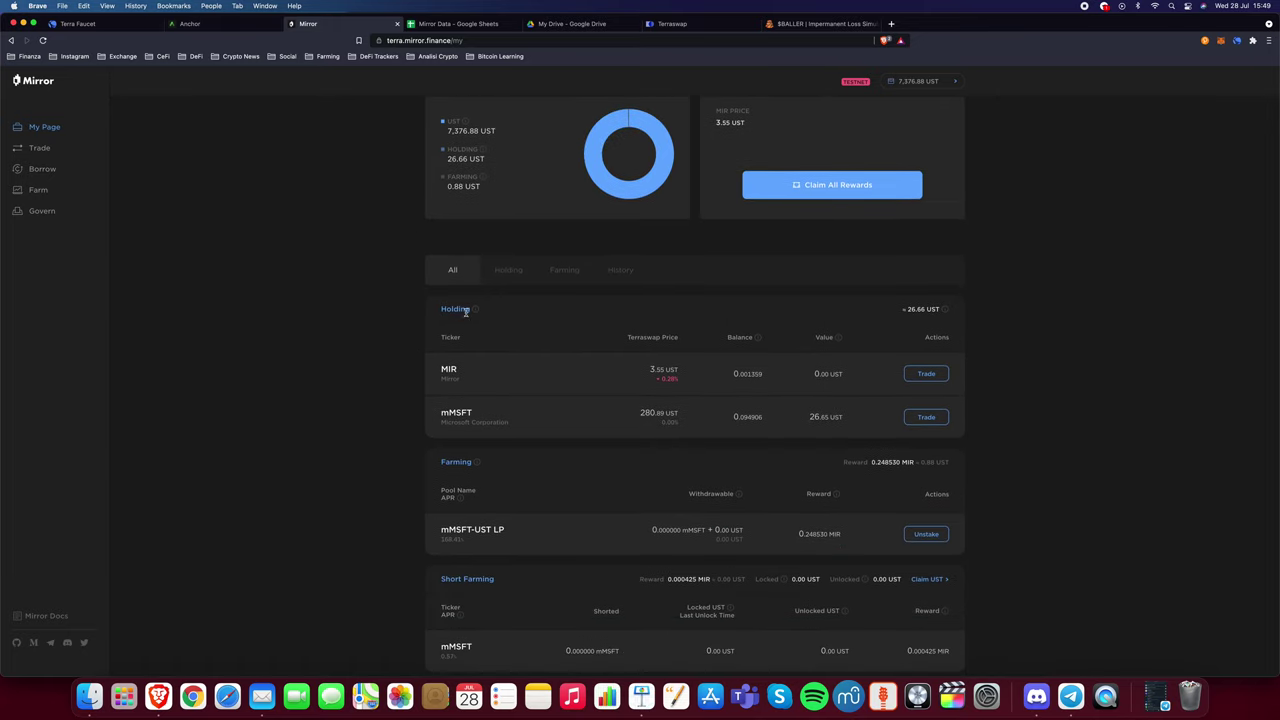
left_click_drag(733, 414, 766, 419)
left_click(760, 429)
left_click_drag(719, 414, 782, 417)
left_click(782, 417)
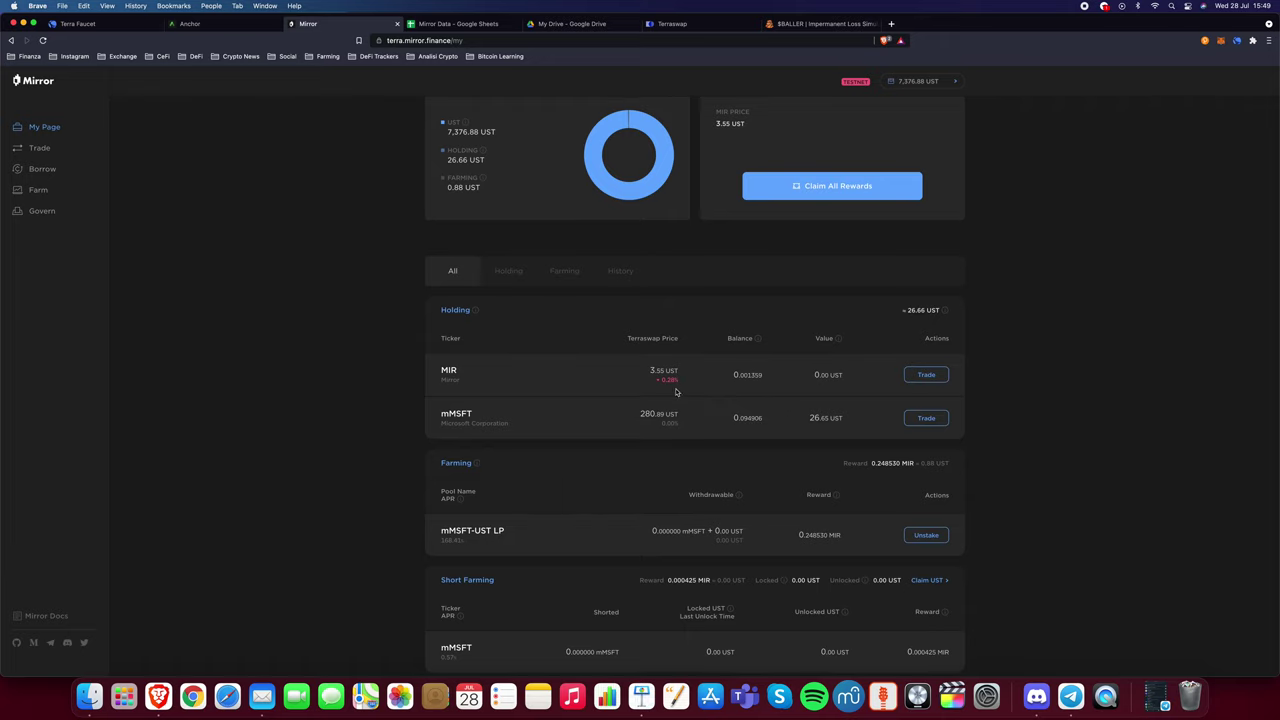
left_click_drag(727, 375, 771, 376)
left_click(771, 376)
scroll(775, 378, "up", 3)
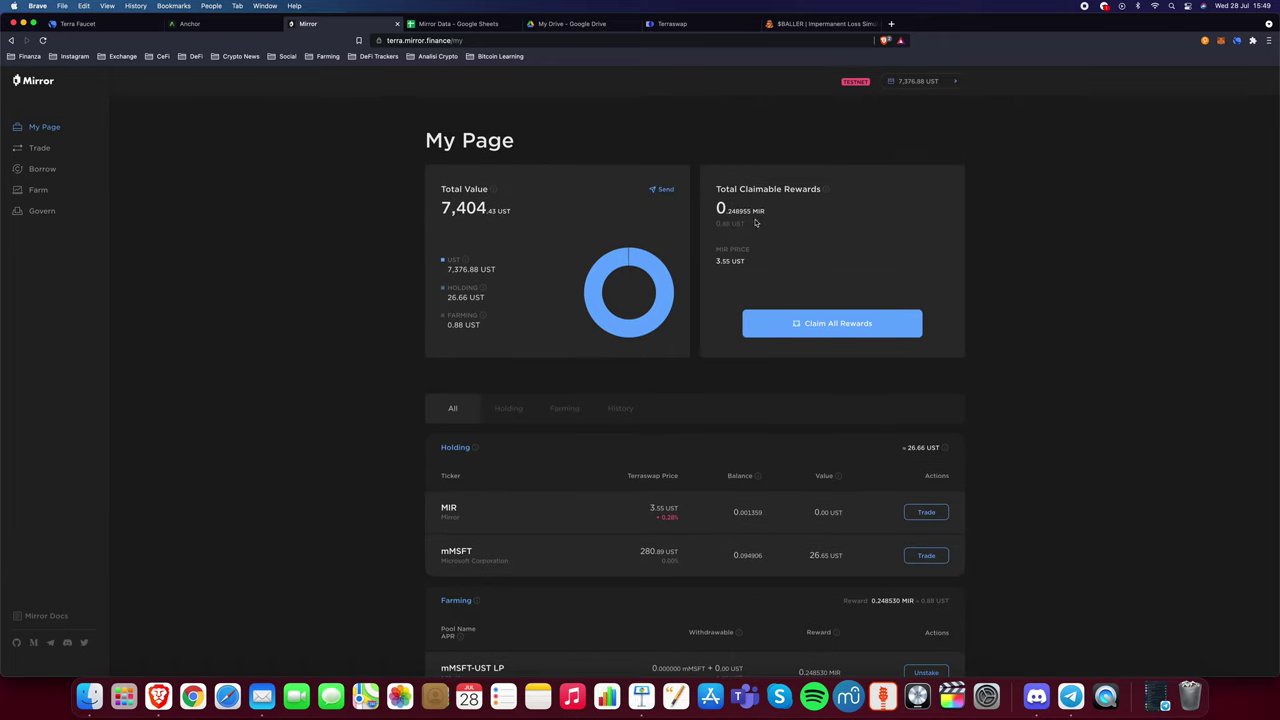
- Check the withdrawable amount in the mMSFT-UST LP farm and the mMSFT short farming entry
scroll(678, 385, "down", 2)
scroll(678, 385, "down", 3)
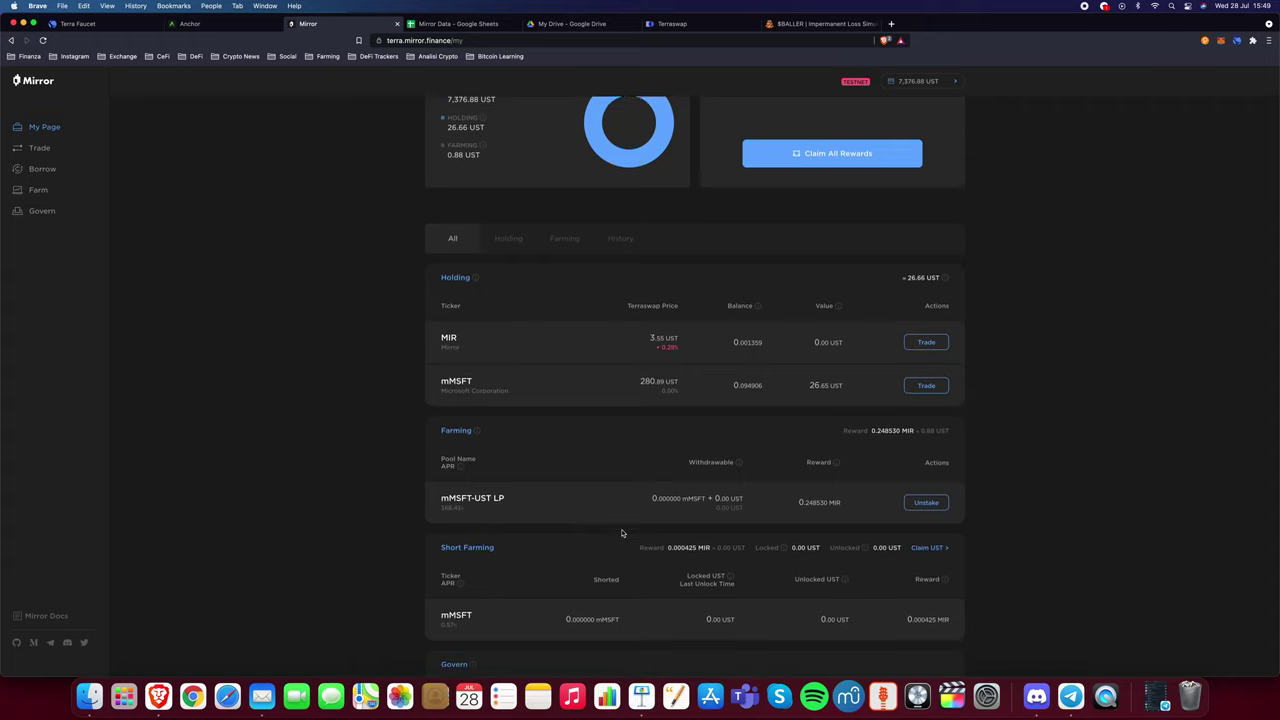
left_click_drag(645, 493, 740, 527)
left_click(750, 497)
scroll(750, 497, "down", 3)
left_click(752, 531)
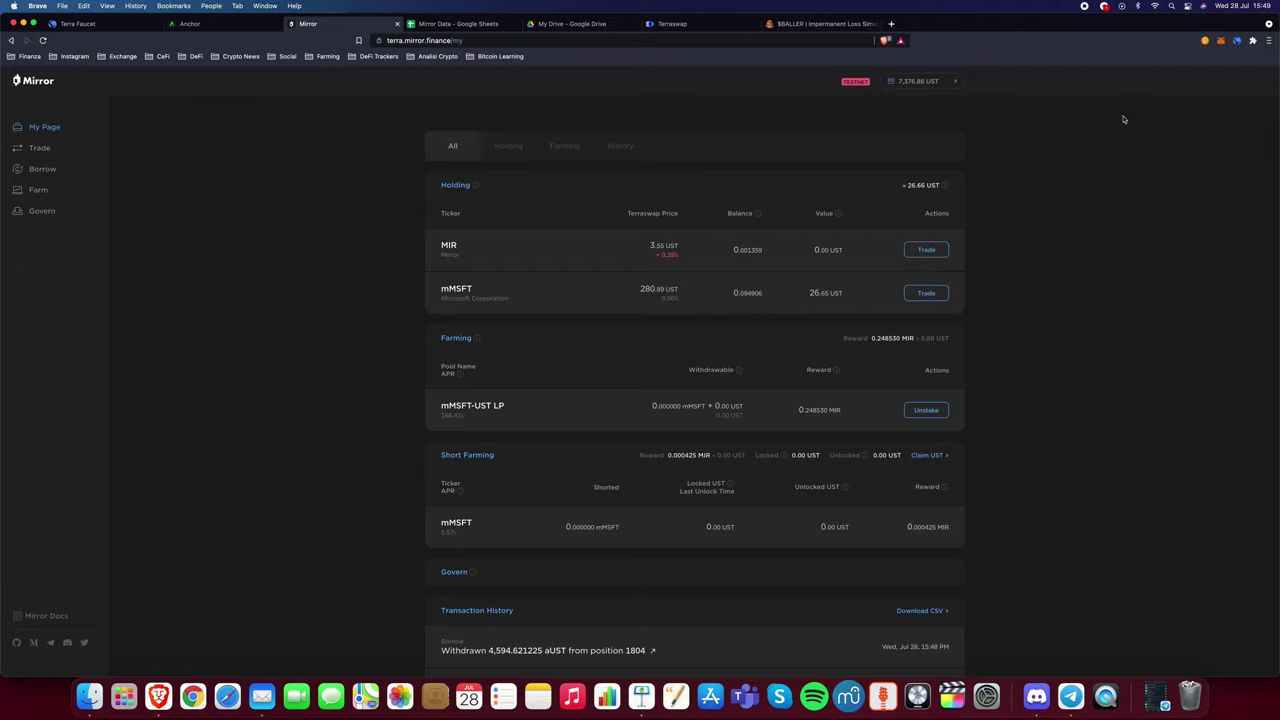
- Check the wallet's aUST balance, withdraw the maximum 7463.302 UST from Anchor, and approve the transaction in the wallet
left_click(1237, 41)
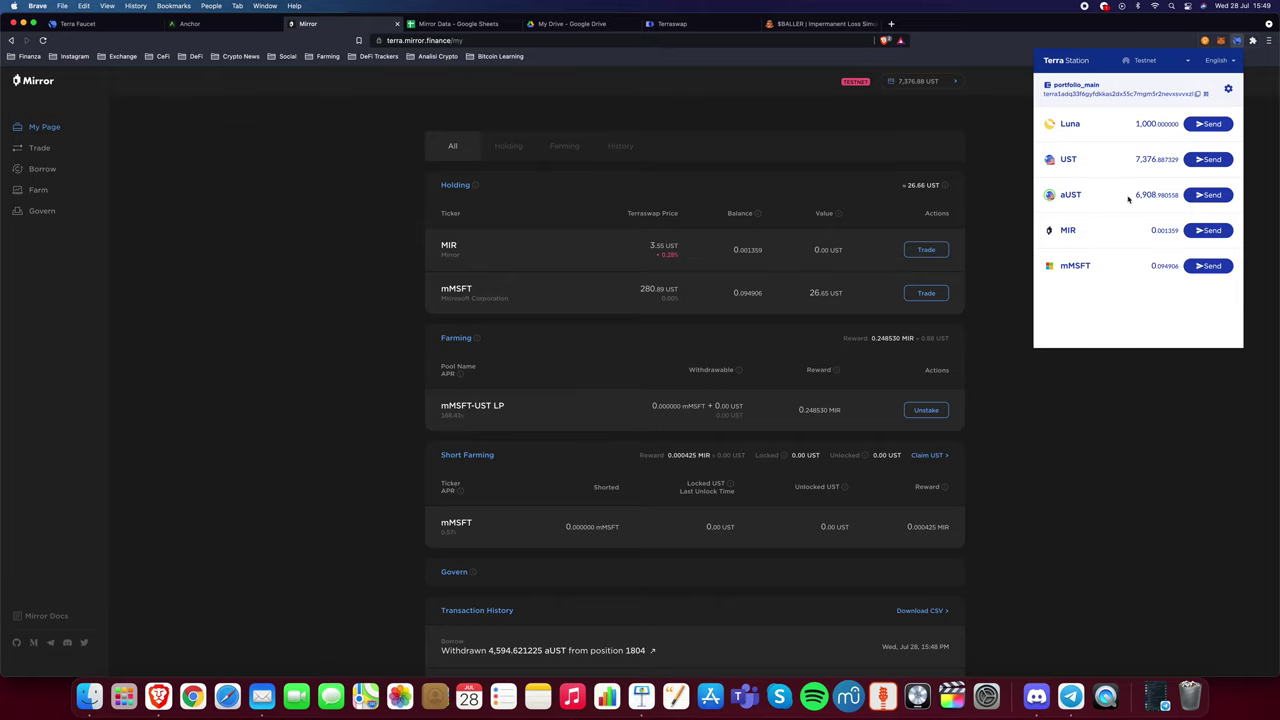
left_click(200, 23)
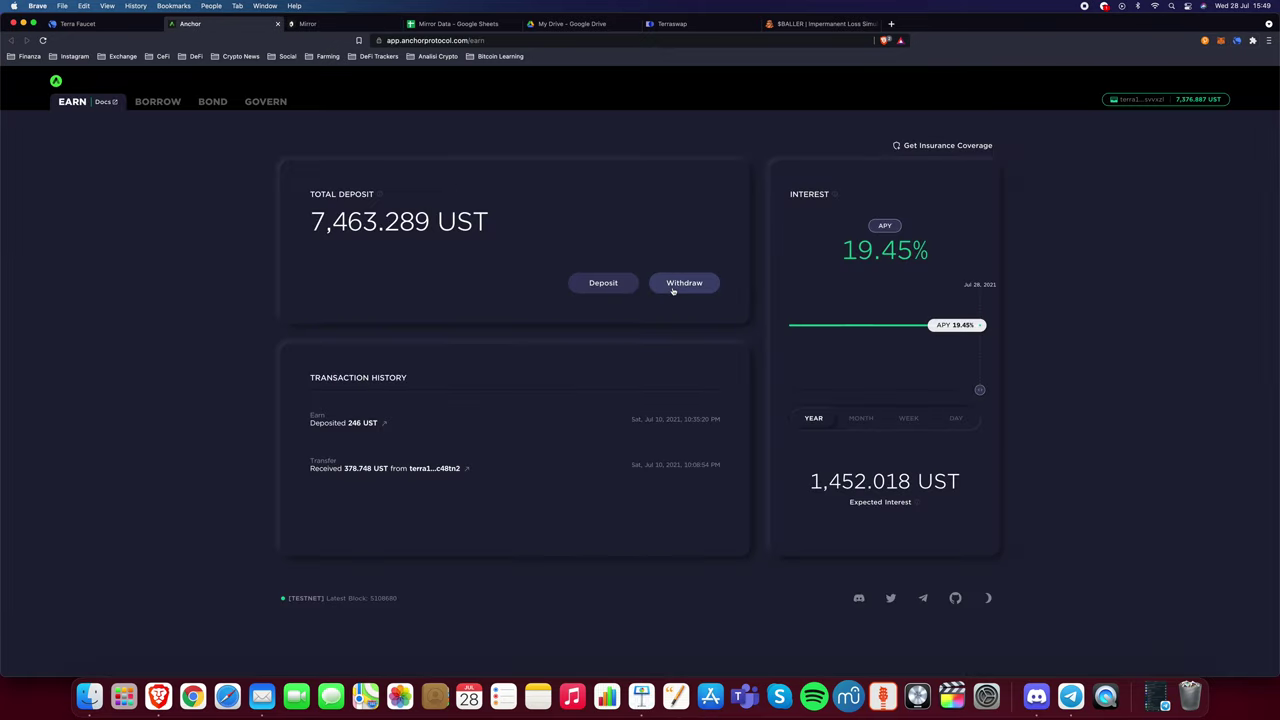
left_click(684, 289)
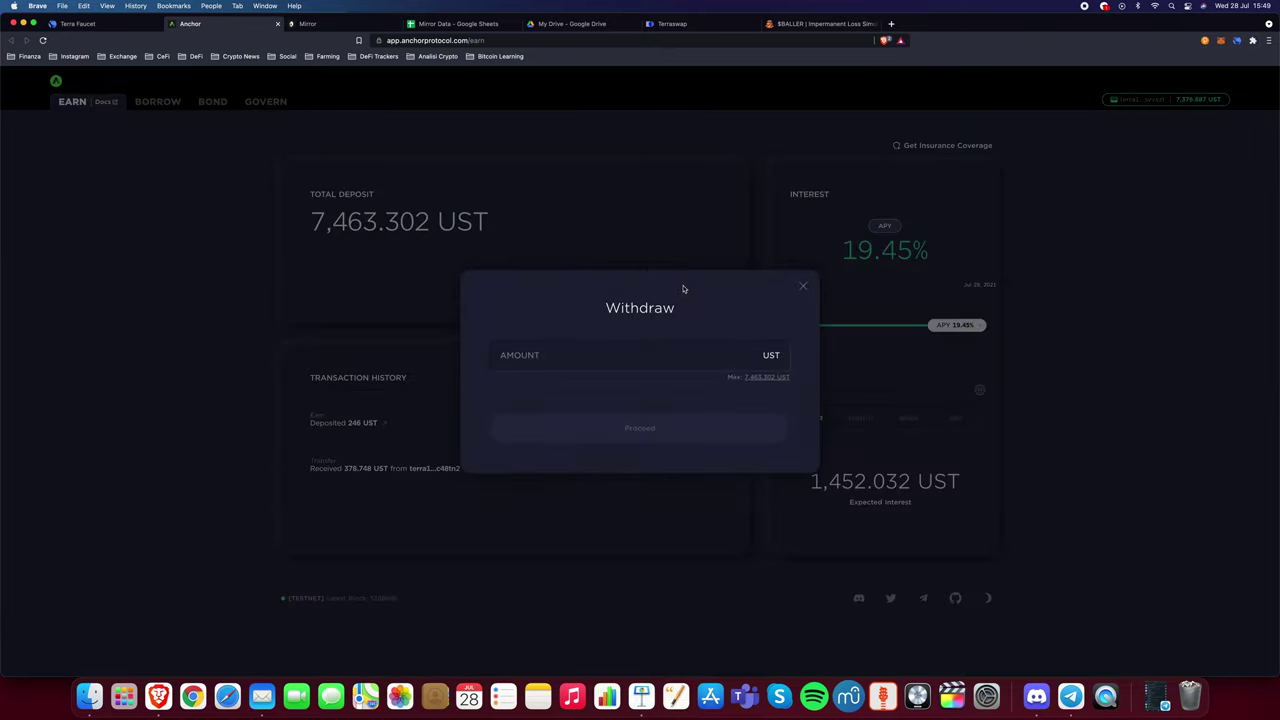
left_click(767, 378)
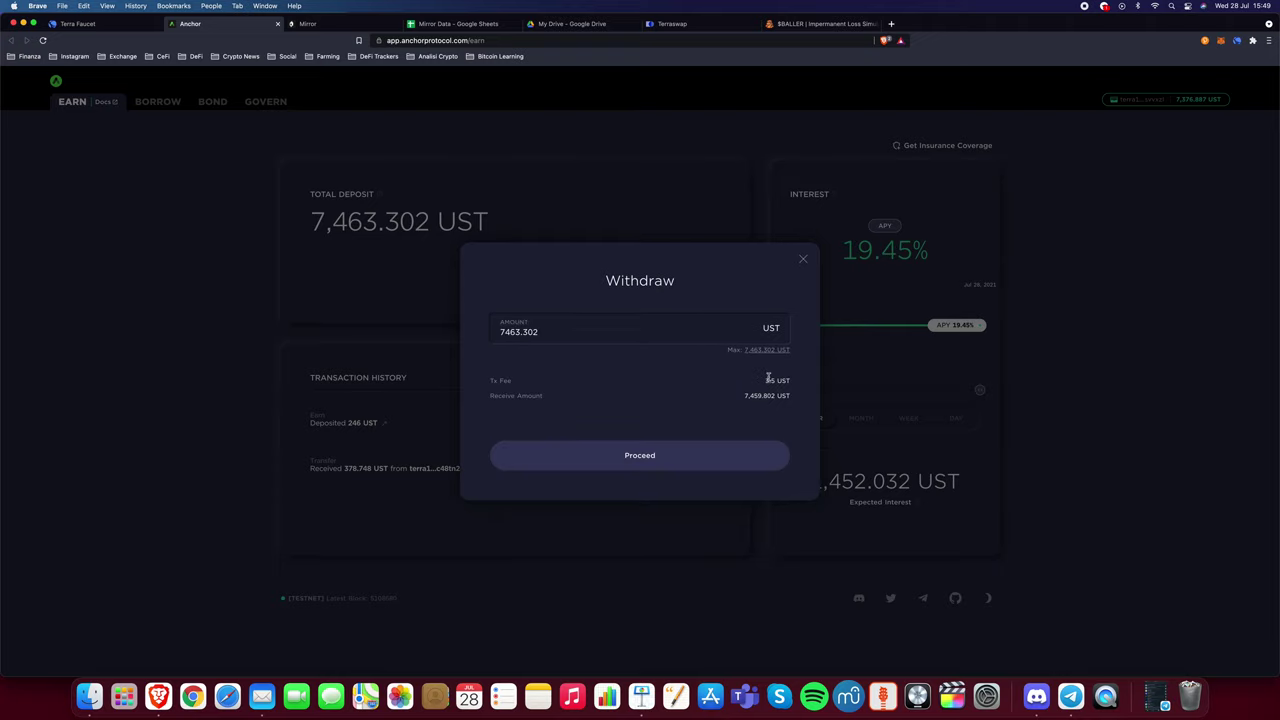
left_click(669, 461)
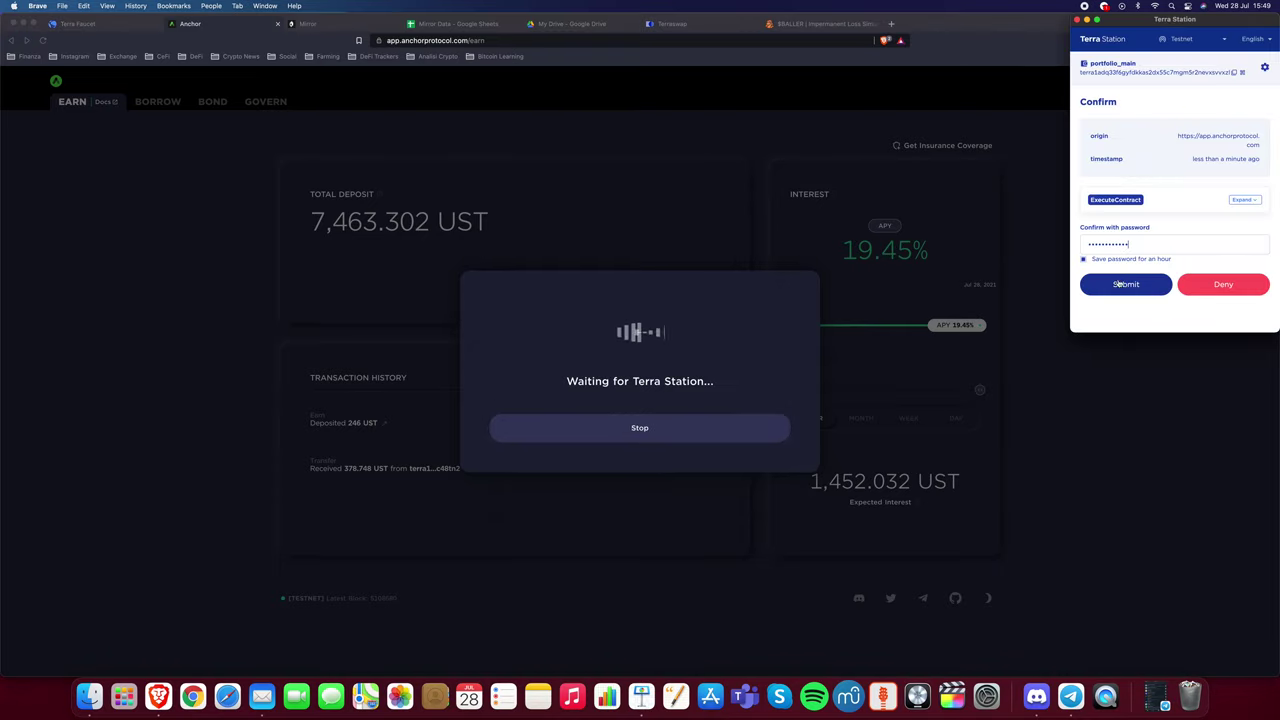
left_click(1122, 283)
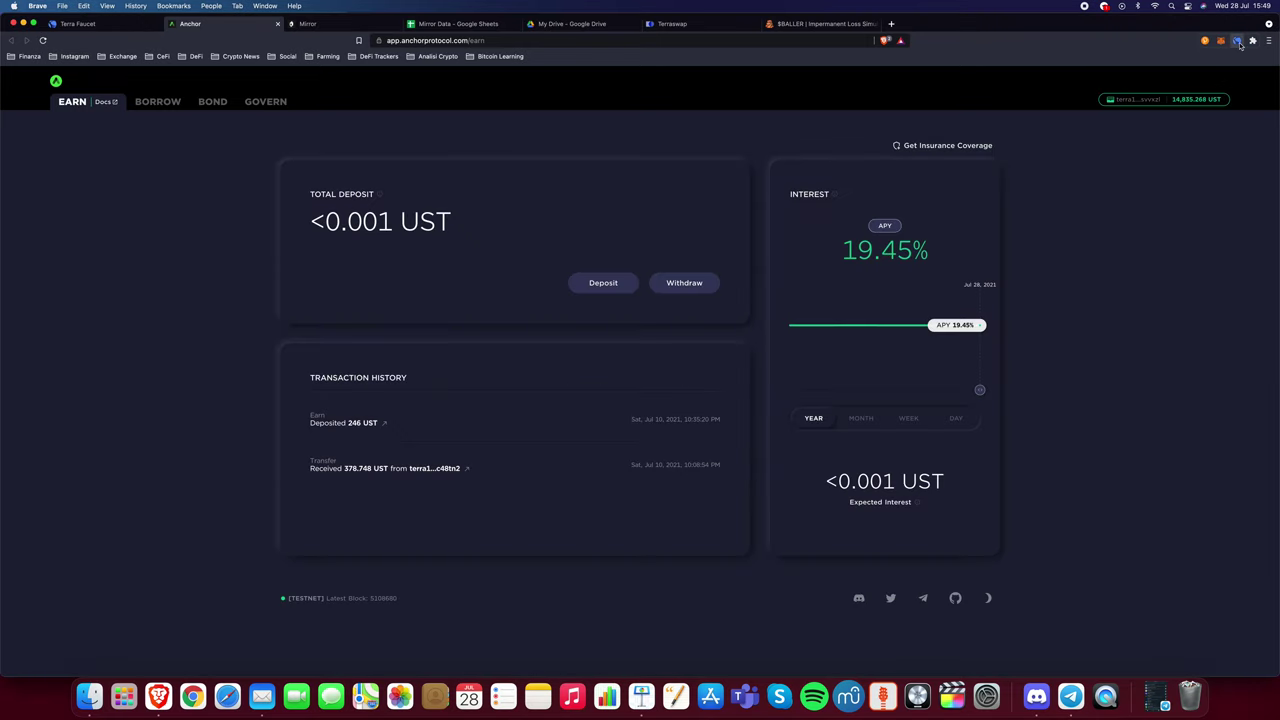
- Review the wallet's UST and MIR balances after the Anchor withdrawal
left_click(1238, 42)
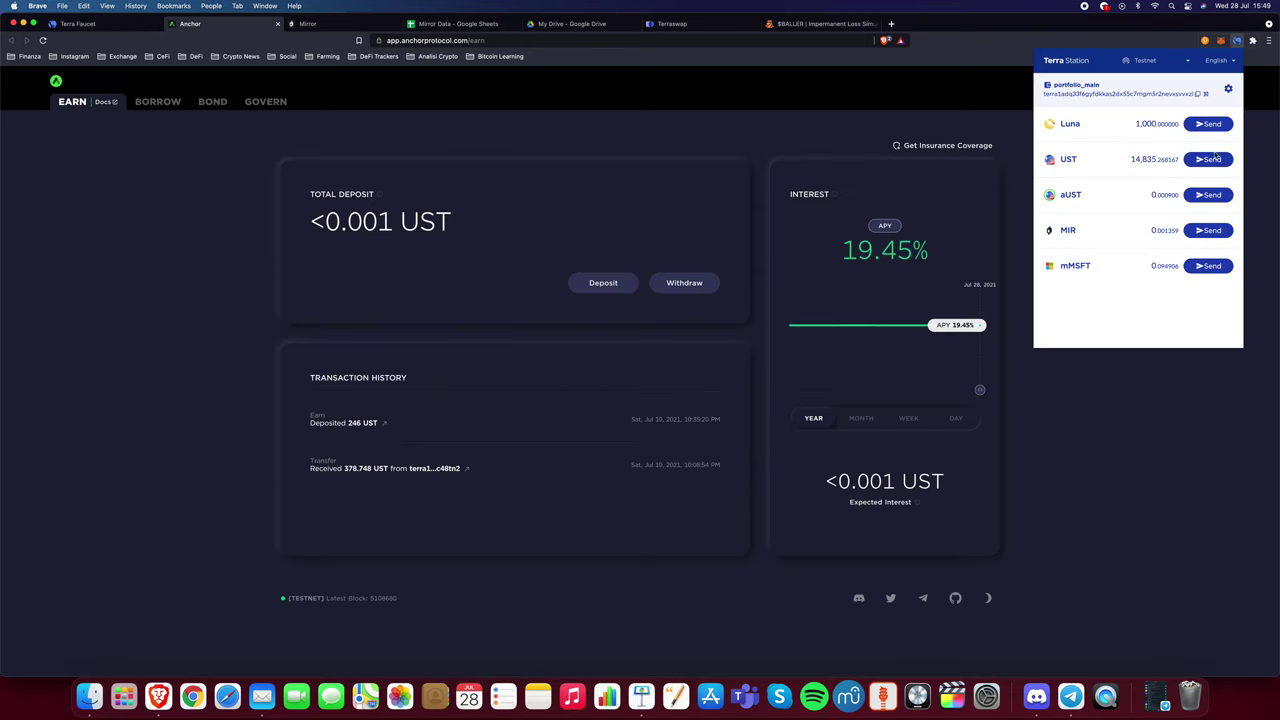
mouse_move(1180, 159)
left_mouse_down()
mouse_move(1133, 159)
mouse_move(1157, 158)
left_mouse_up()
left_click(1134, 158)
left_click_drag(1174, 228, 1047, 231)
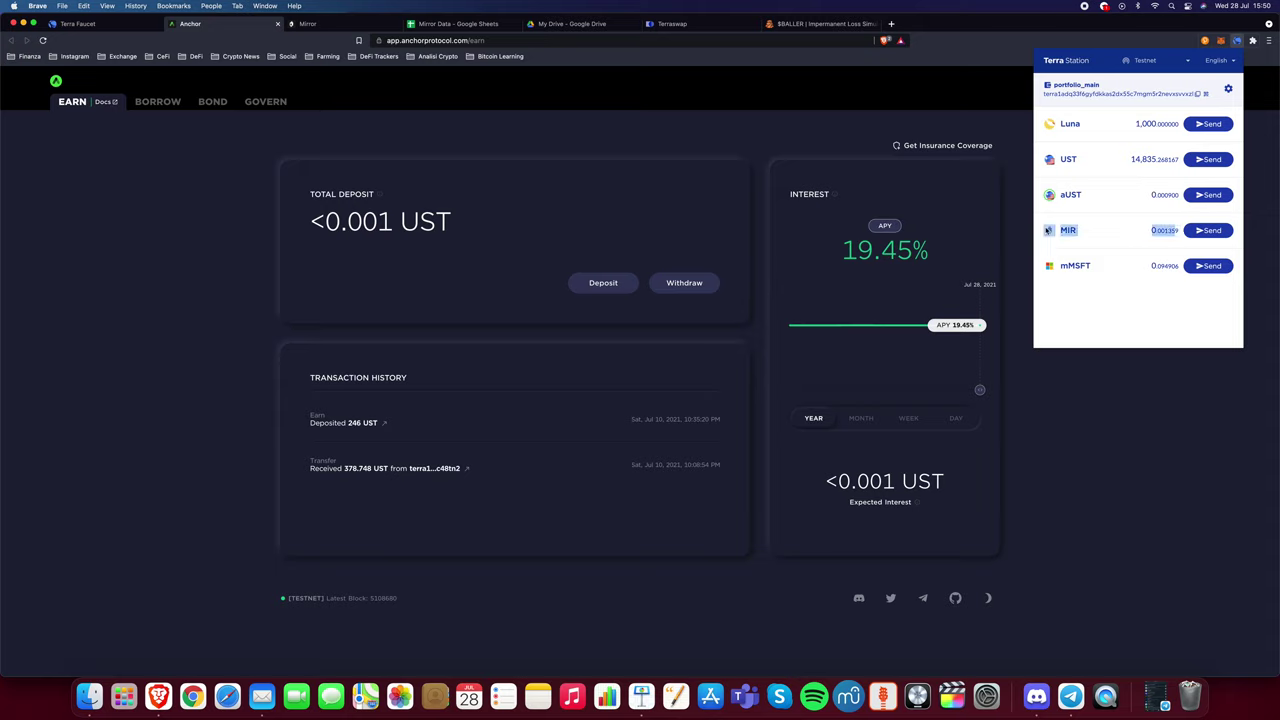
left_click(1102, 231)
left_click(984, 380)
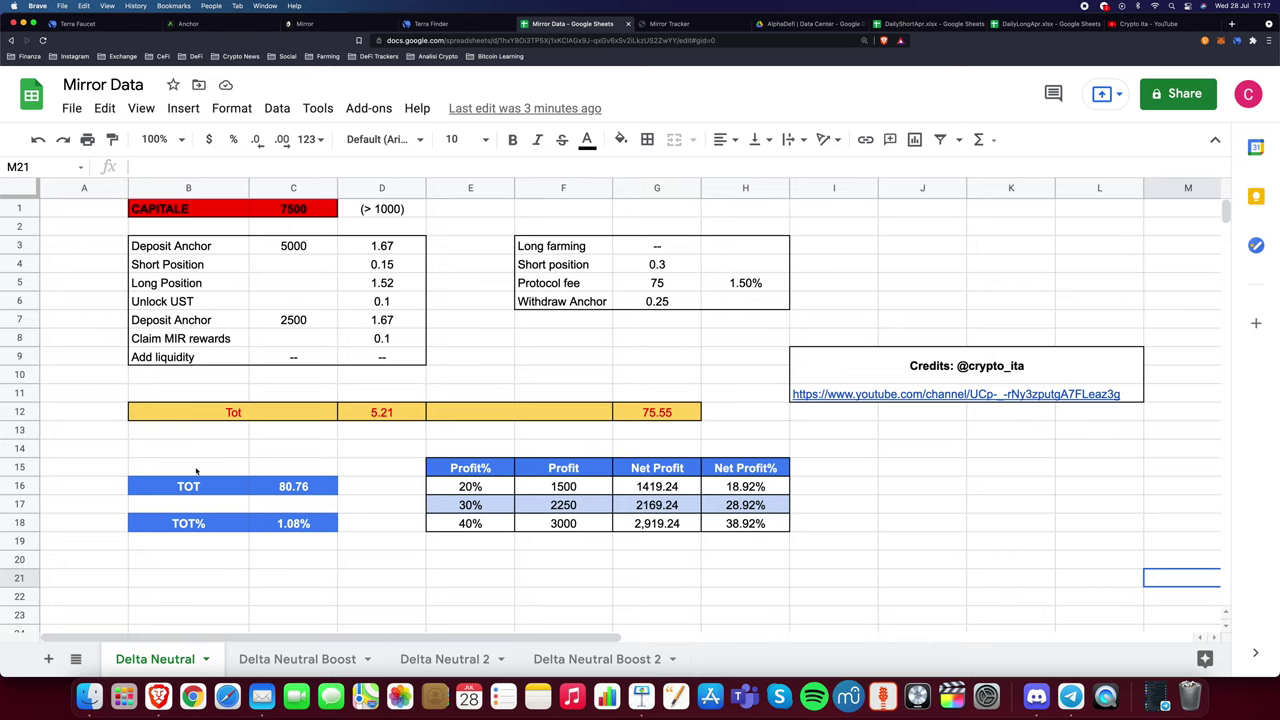
- In the Mirror Data spreadsheet's Delta Neutral sheet, set the CAPITALE value in C1 to 10000
left_click(72, 108)
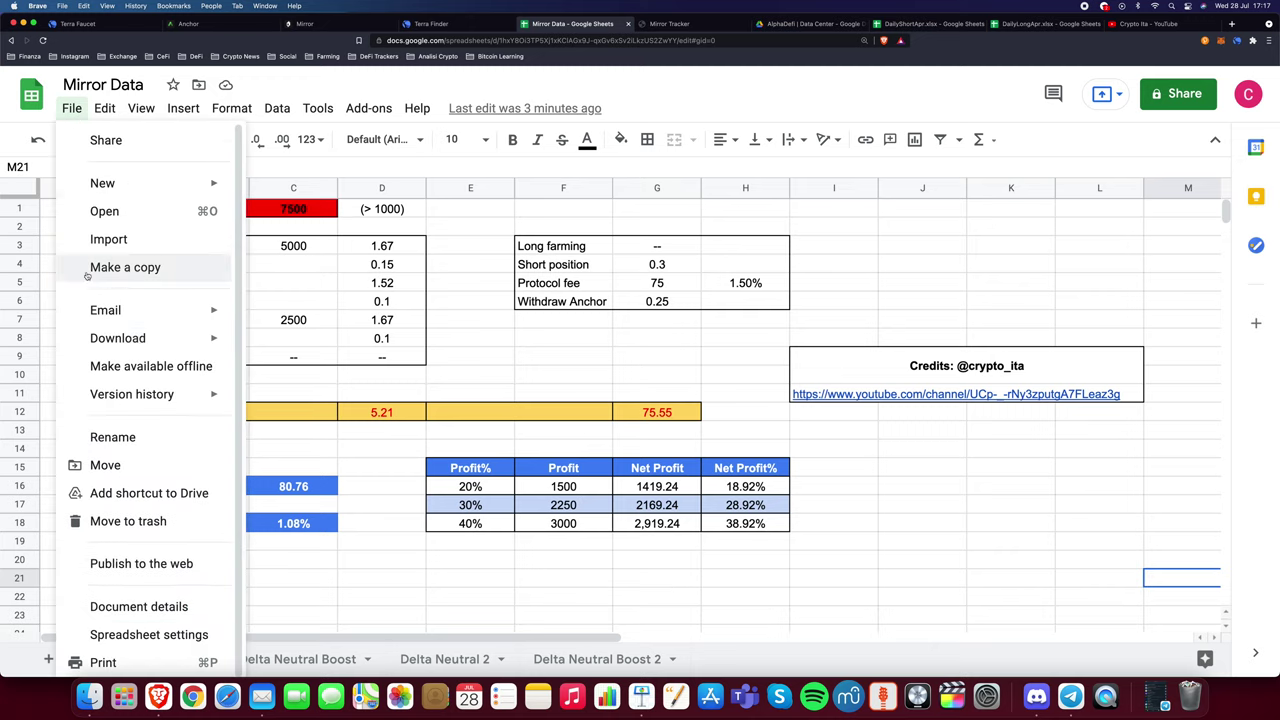
left_click(594, 366)
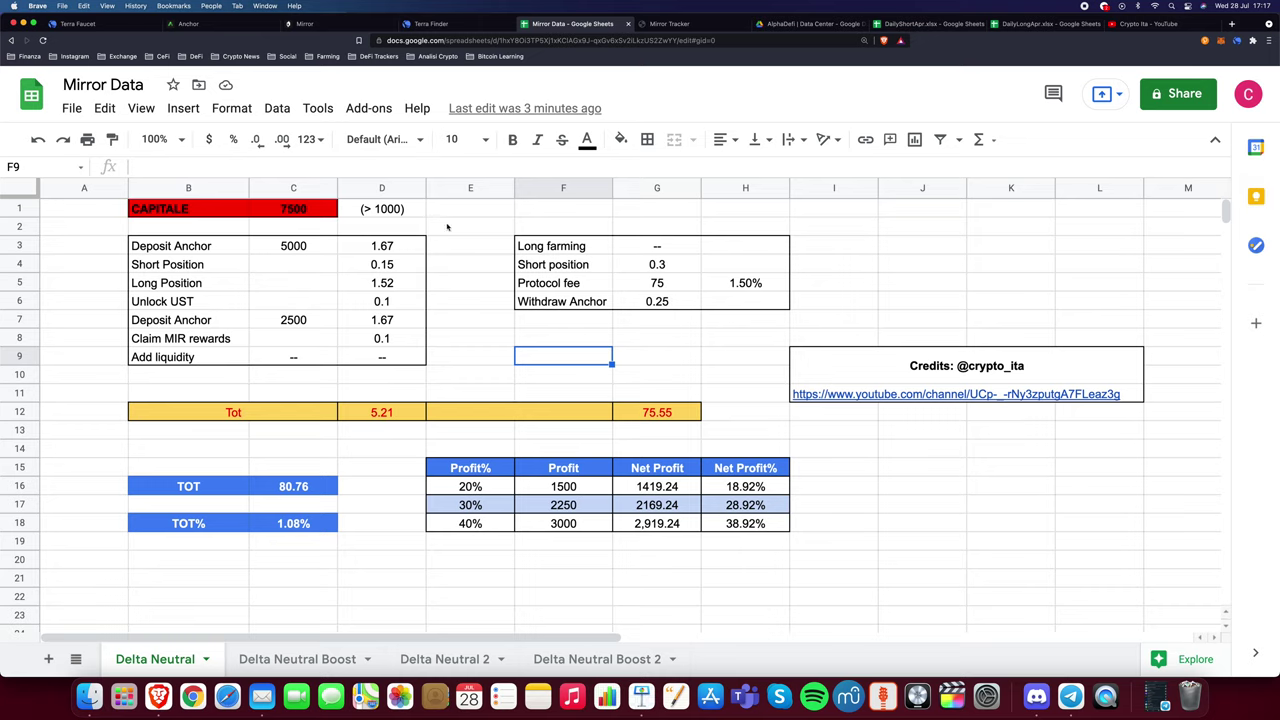
left_click(318, 208)
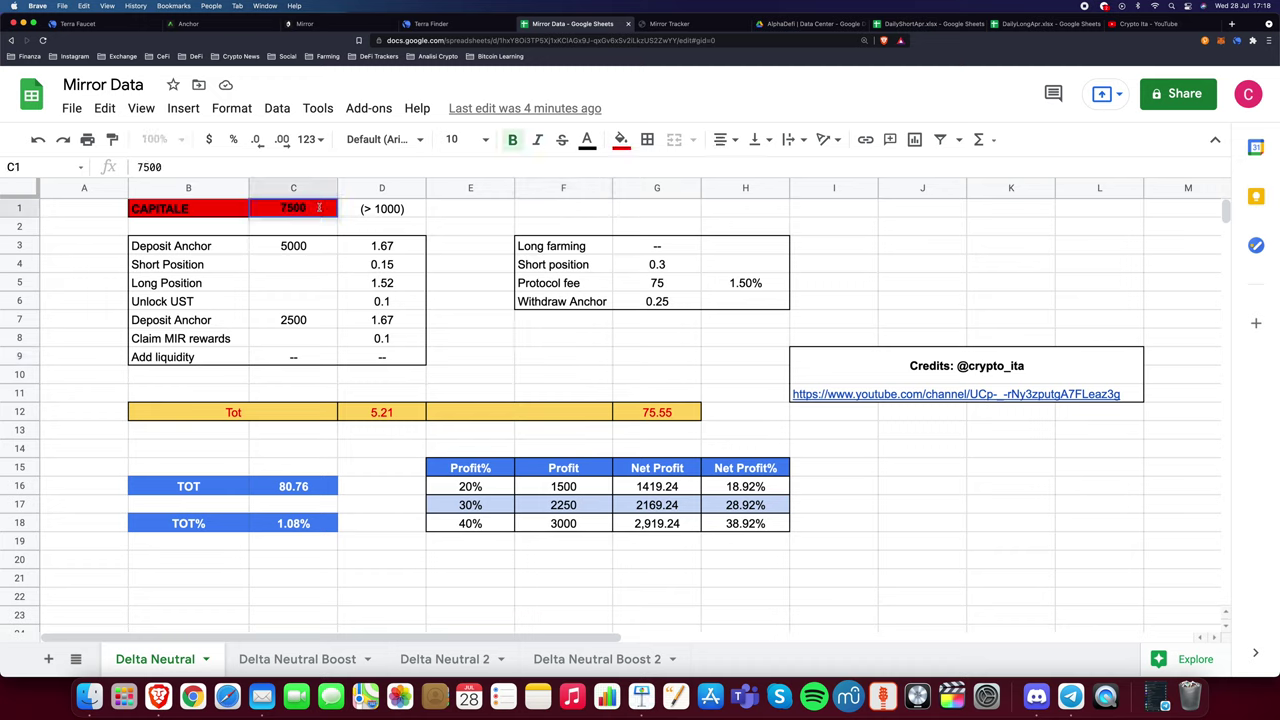
double_click(318, 208)
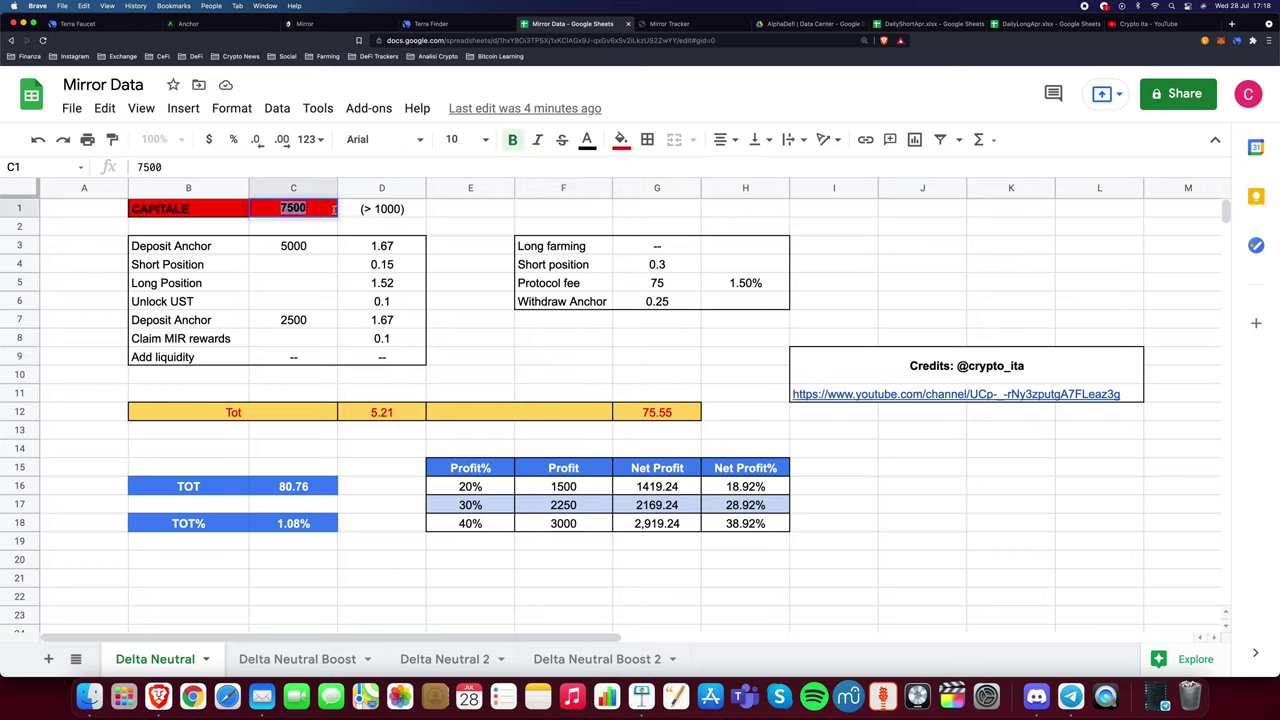
type("10000")
key("Return")
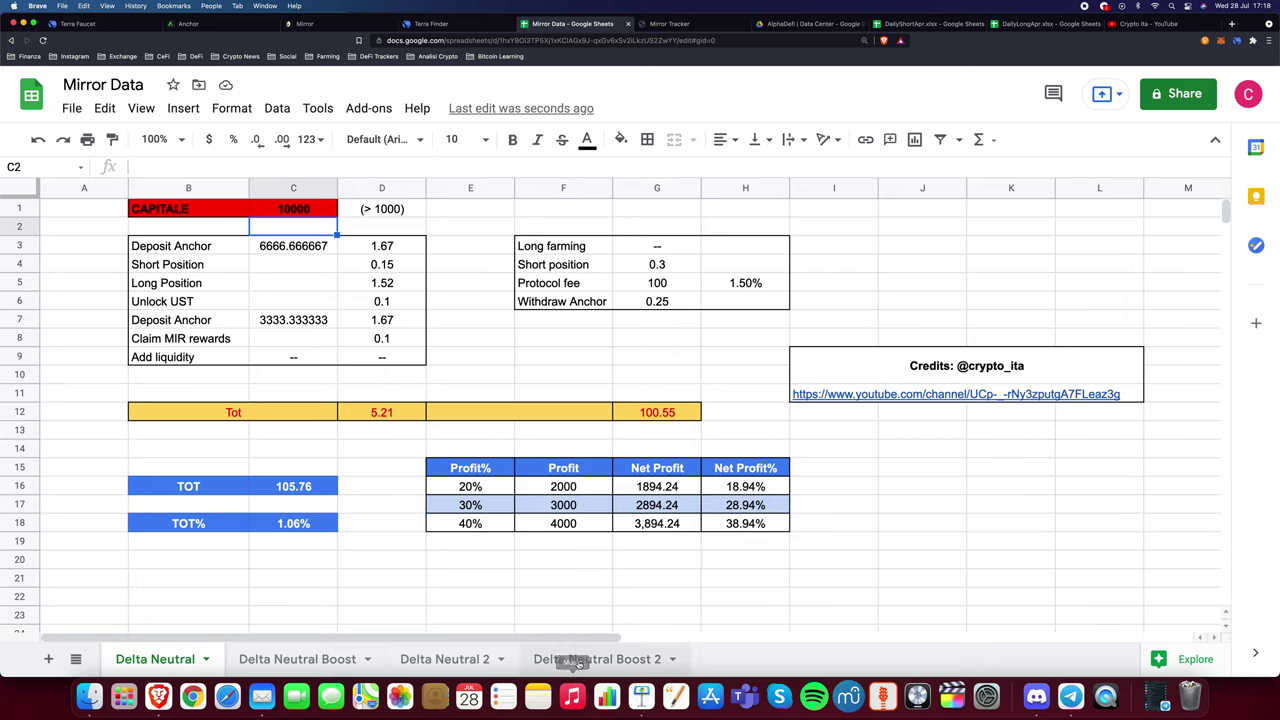
left_click(377, 546)
left_click(377, 562)
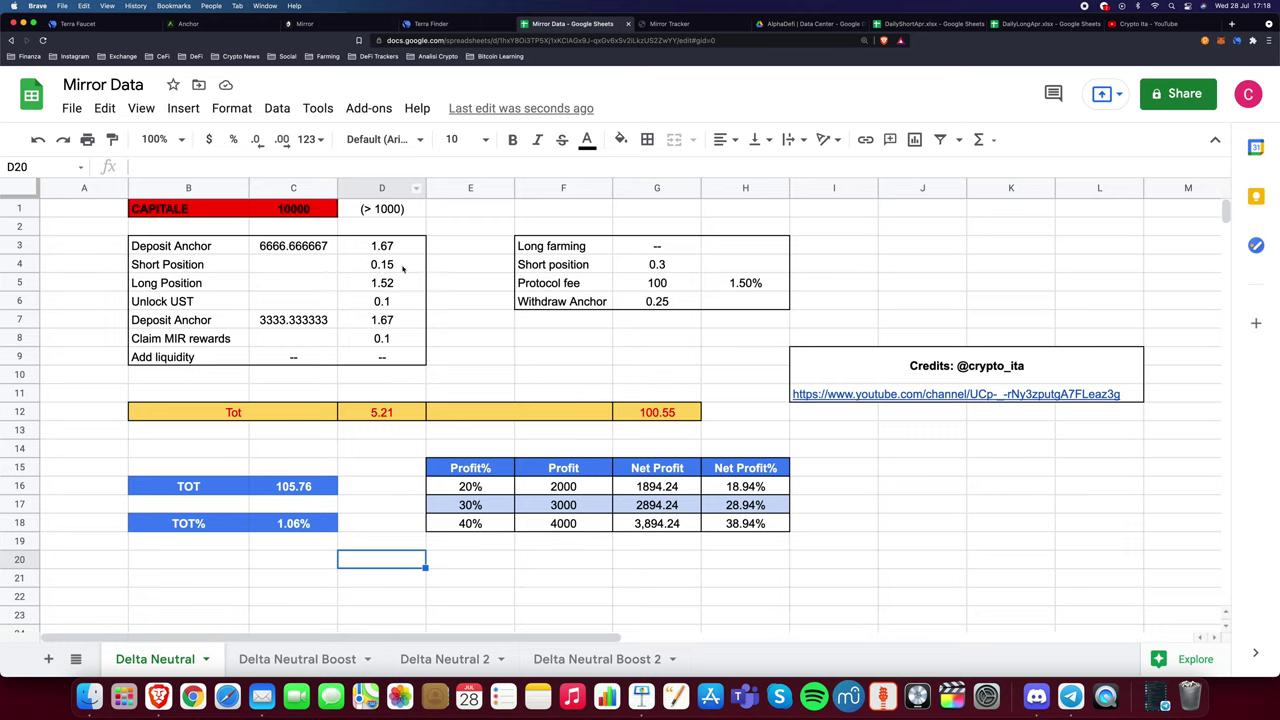
- Compare the fees and net profit for capital under 100 in Delta Neutral 2 with those above 1000 in Delta Neutral
left_click(442, 658)
left_click(435, 229)
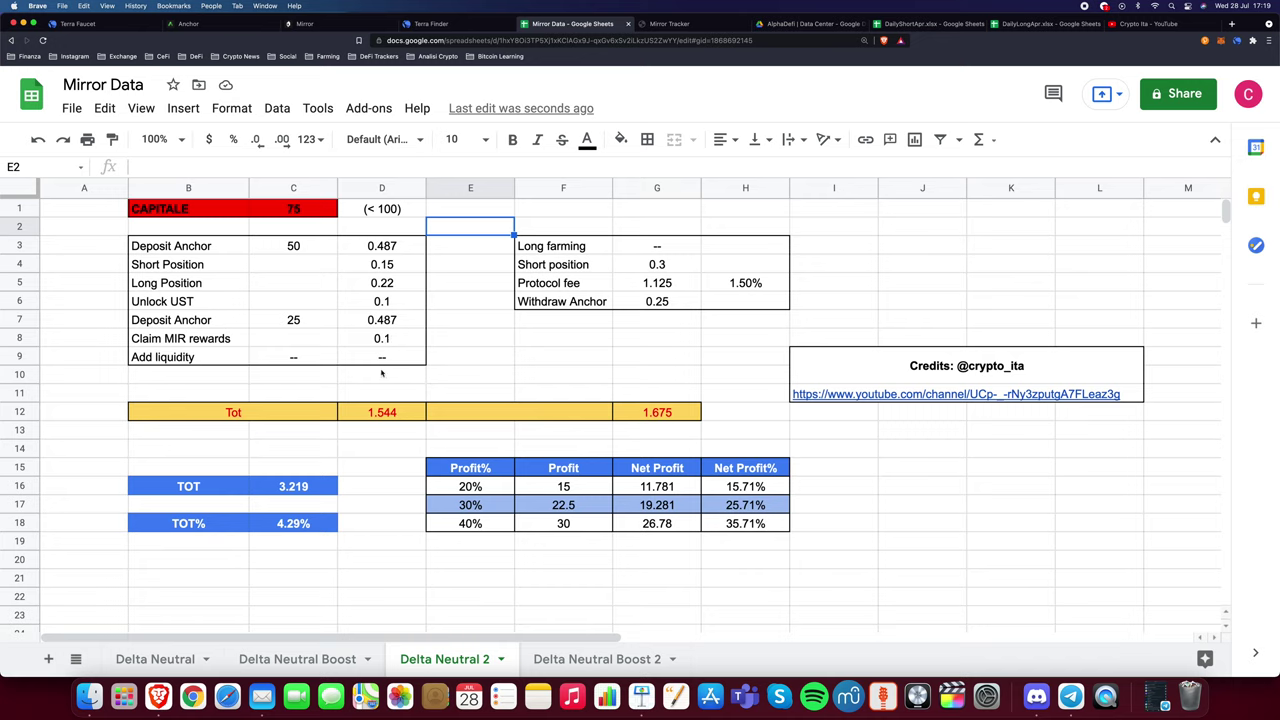
left_click(432, 357)
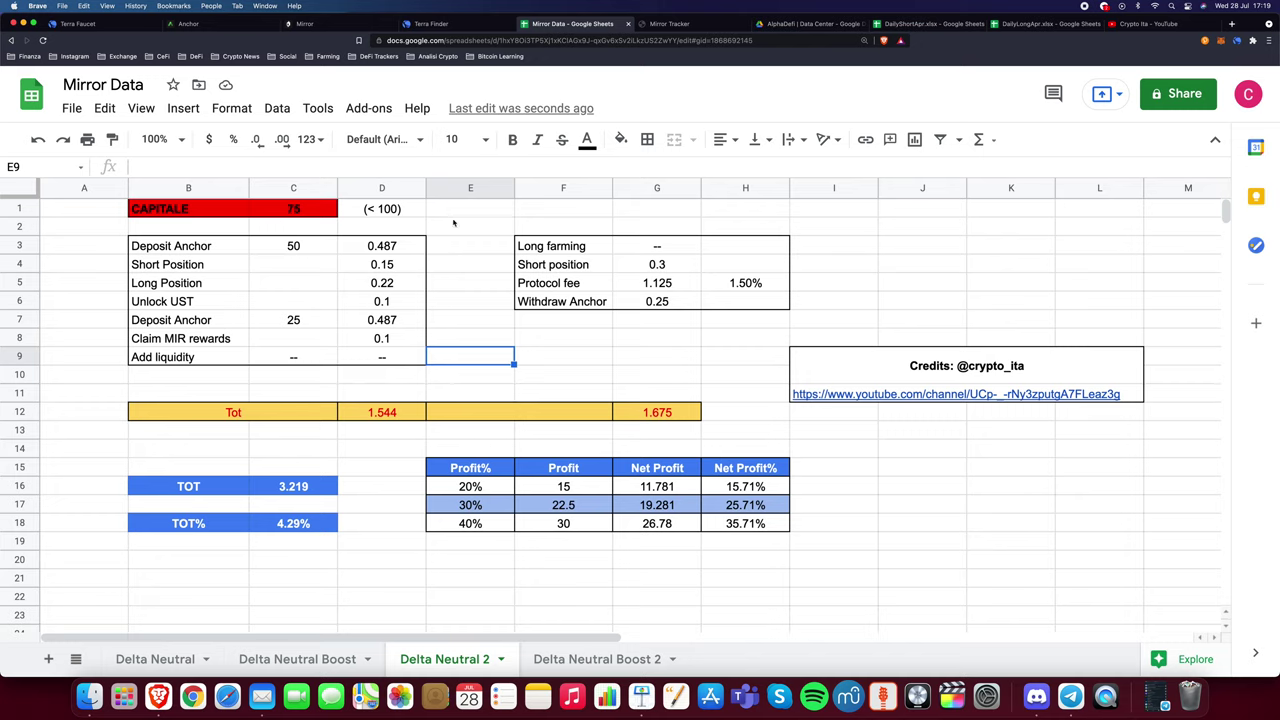
left_click(156, 659)
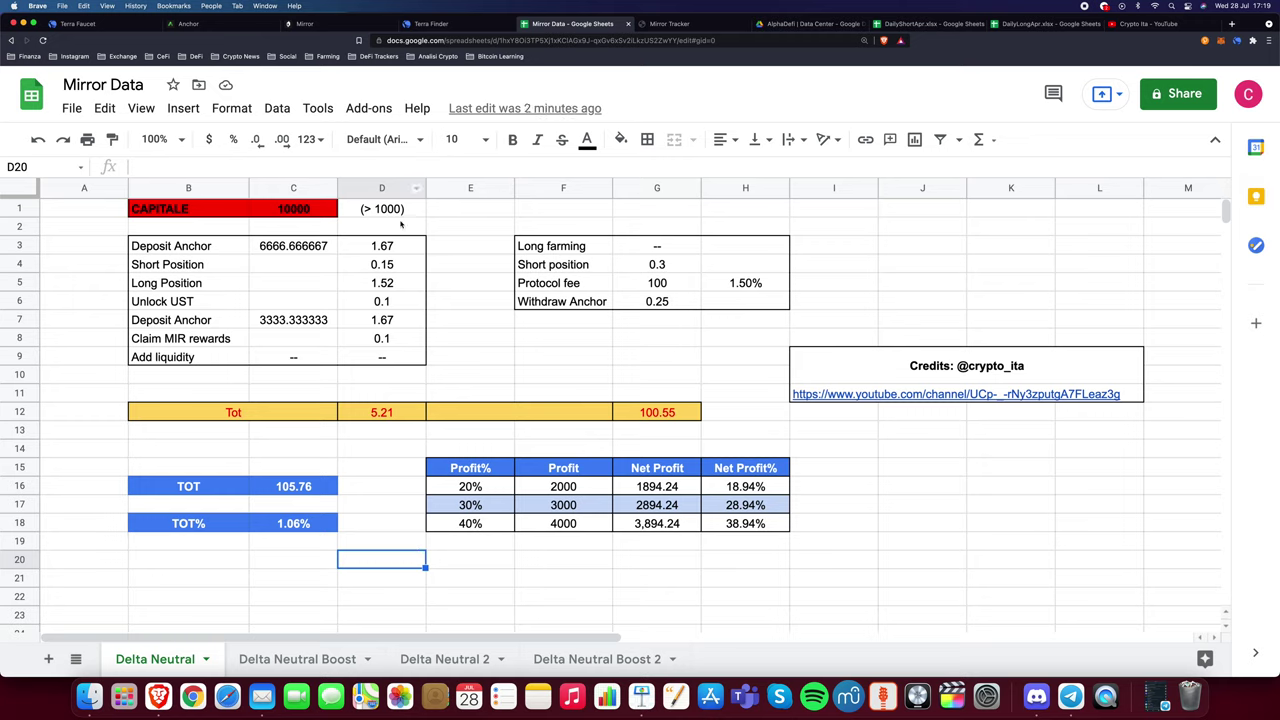
key("alt+Down")
key("alt+Down")
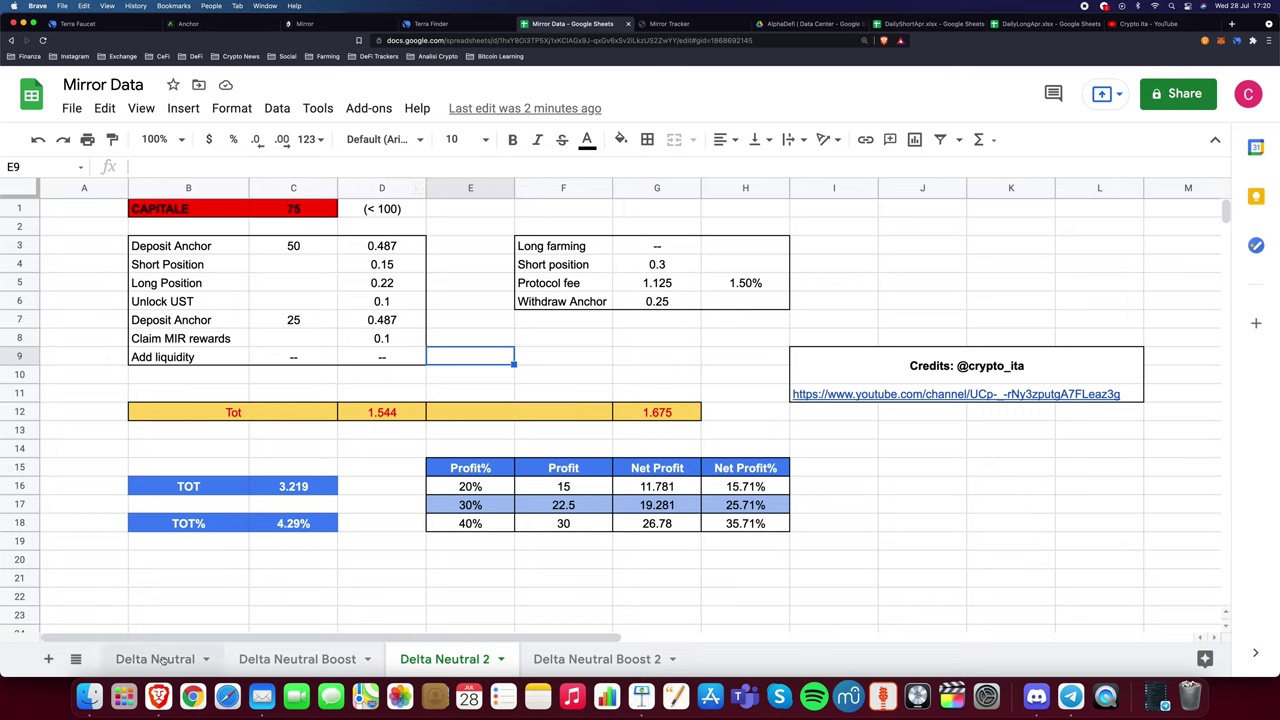
key("alt+Up")
key("alt+Up")
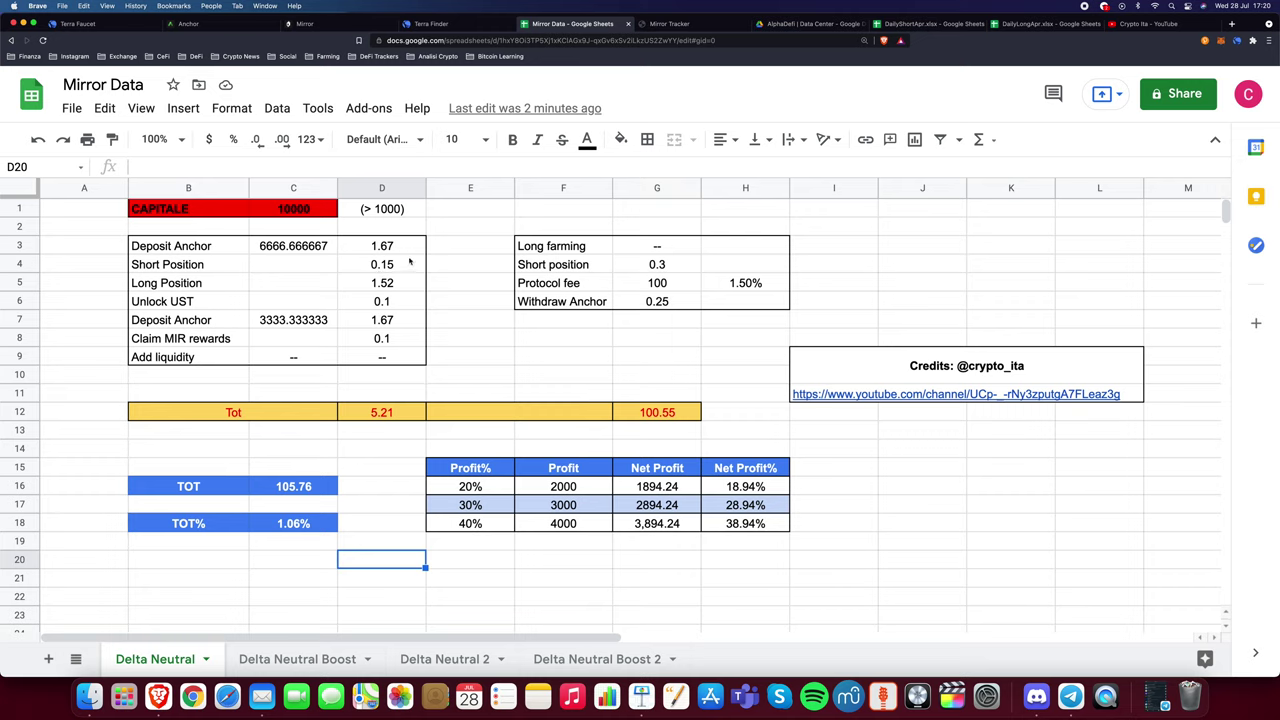
left_click(480, 310)
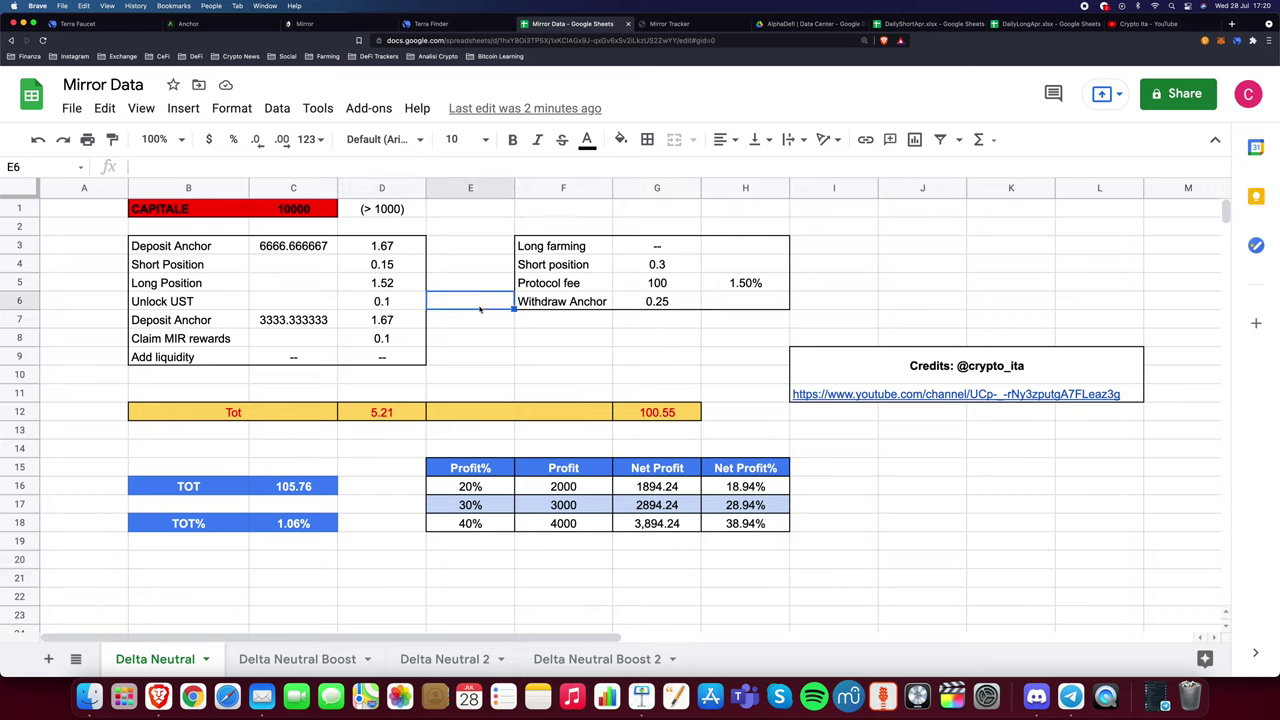
left_click(547, 358)
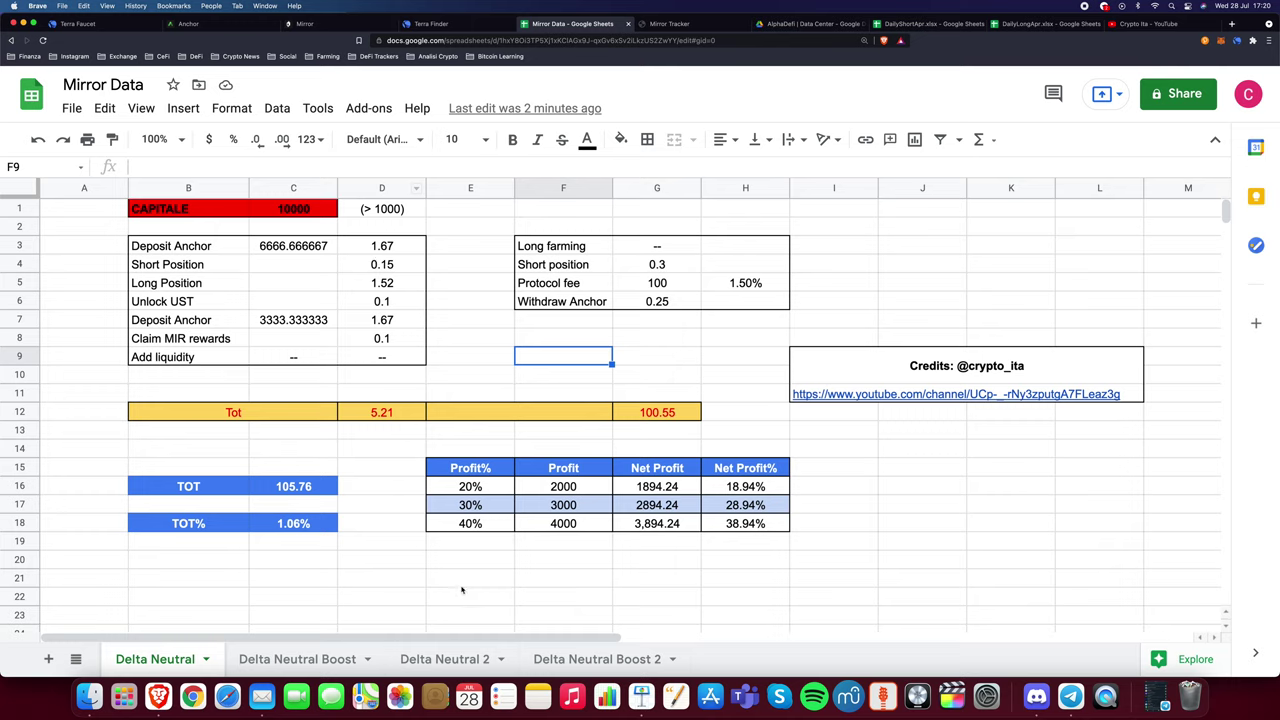
left_click(452, 659)
left_click(295, 210)
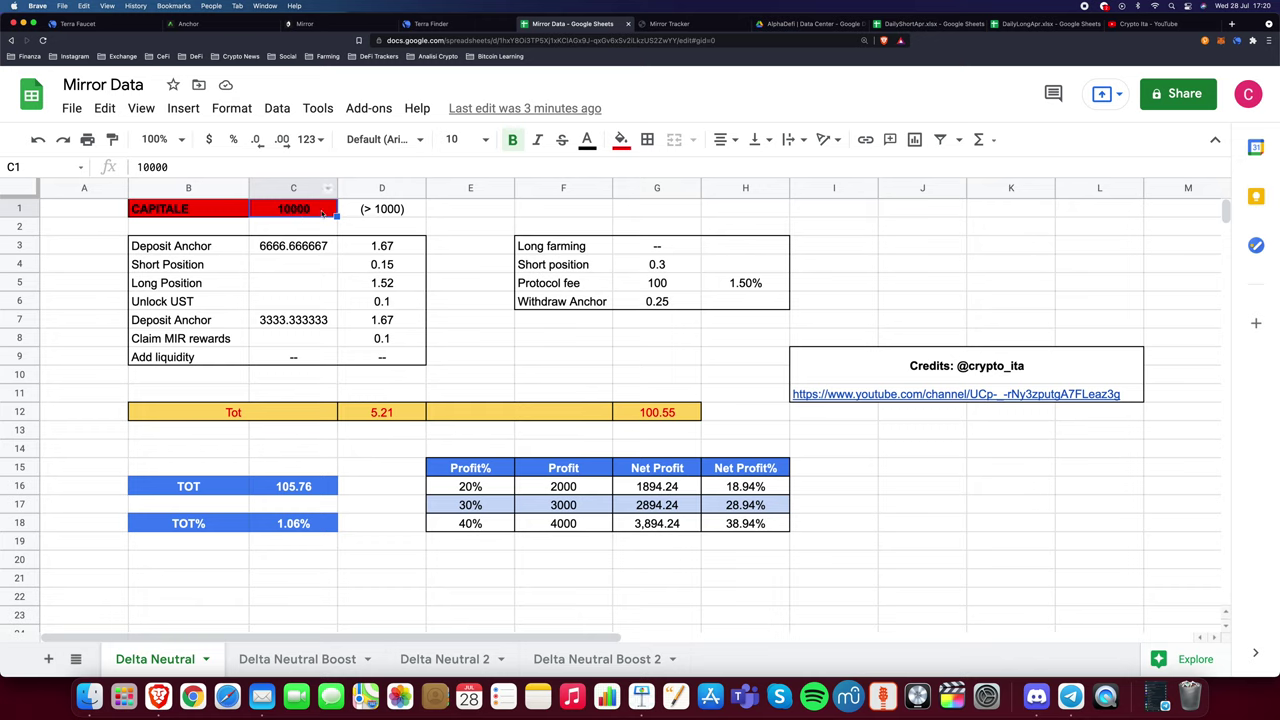
- Examine the Delta Neutral sheet's opening costs and its closing costs, including the protocol fee and Anchor withdrawal
left_click(597, 377)
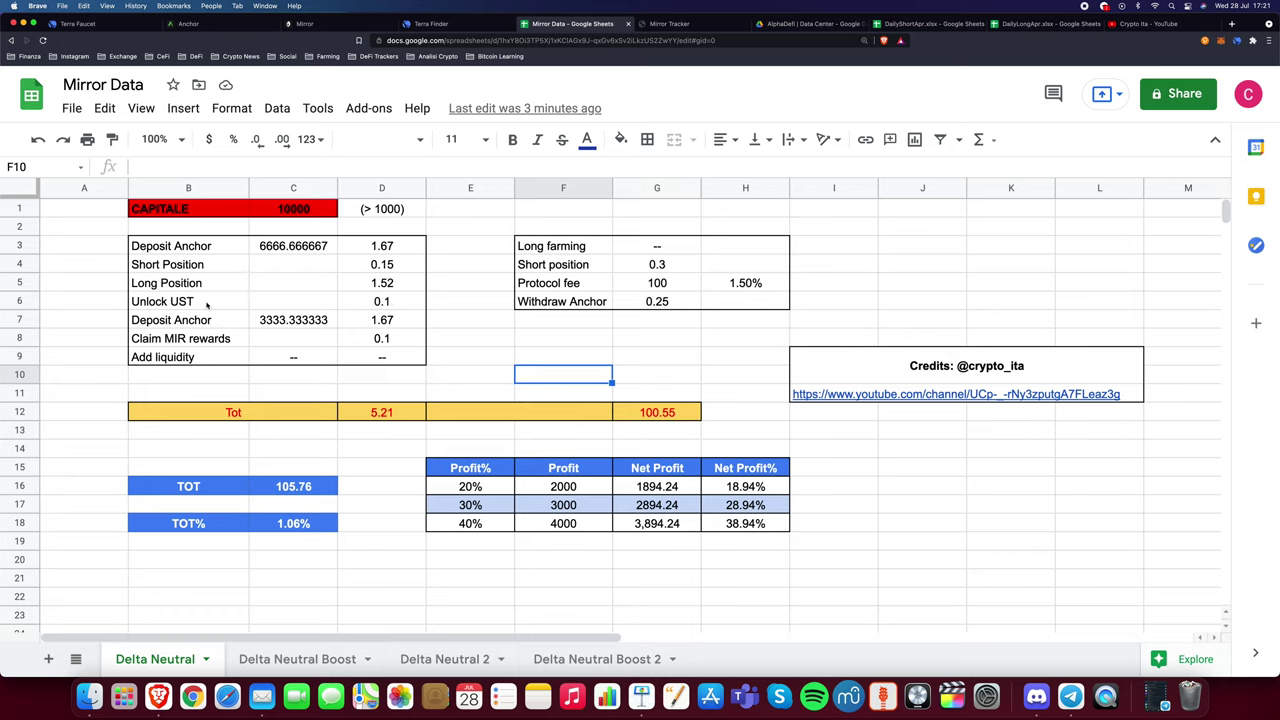
left_click(364, 319)
left_click(467, 357)
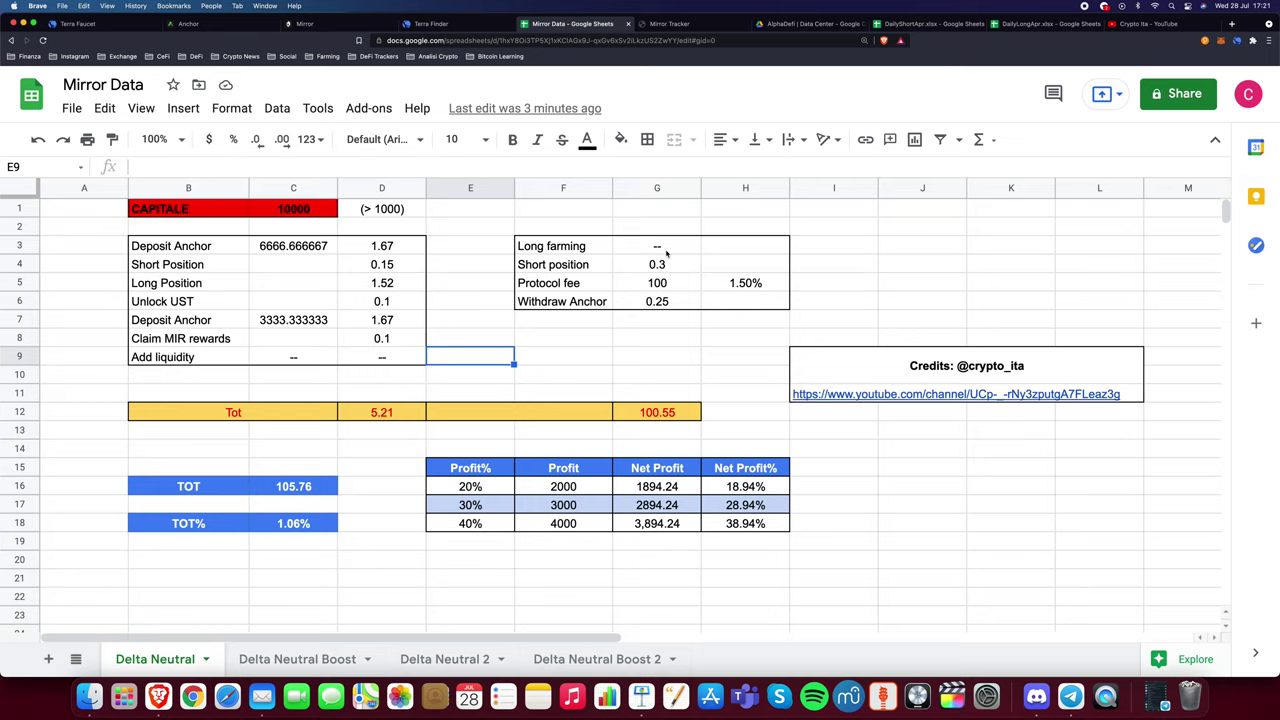
left_click(573, 341)
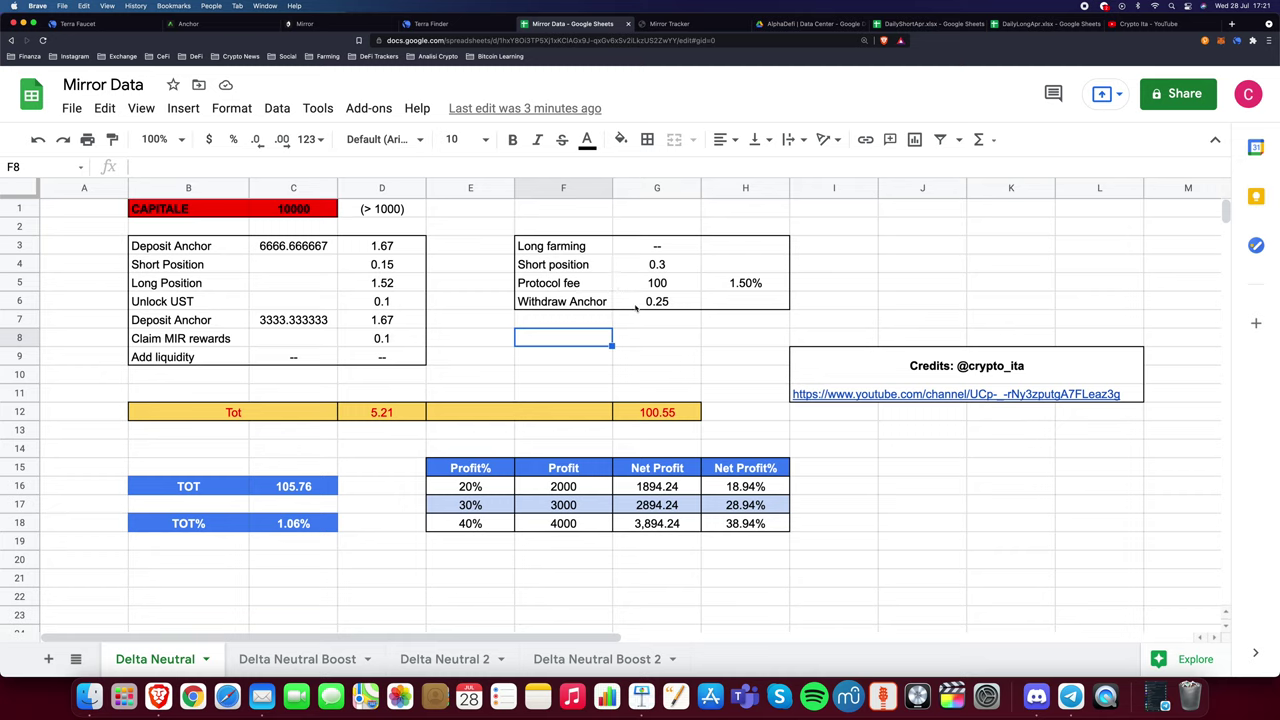
key("Right")
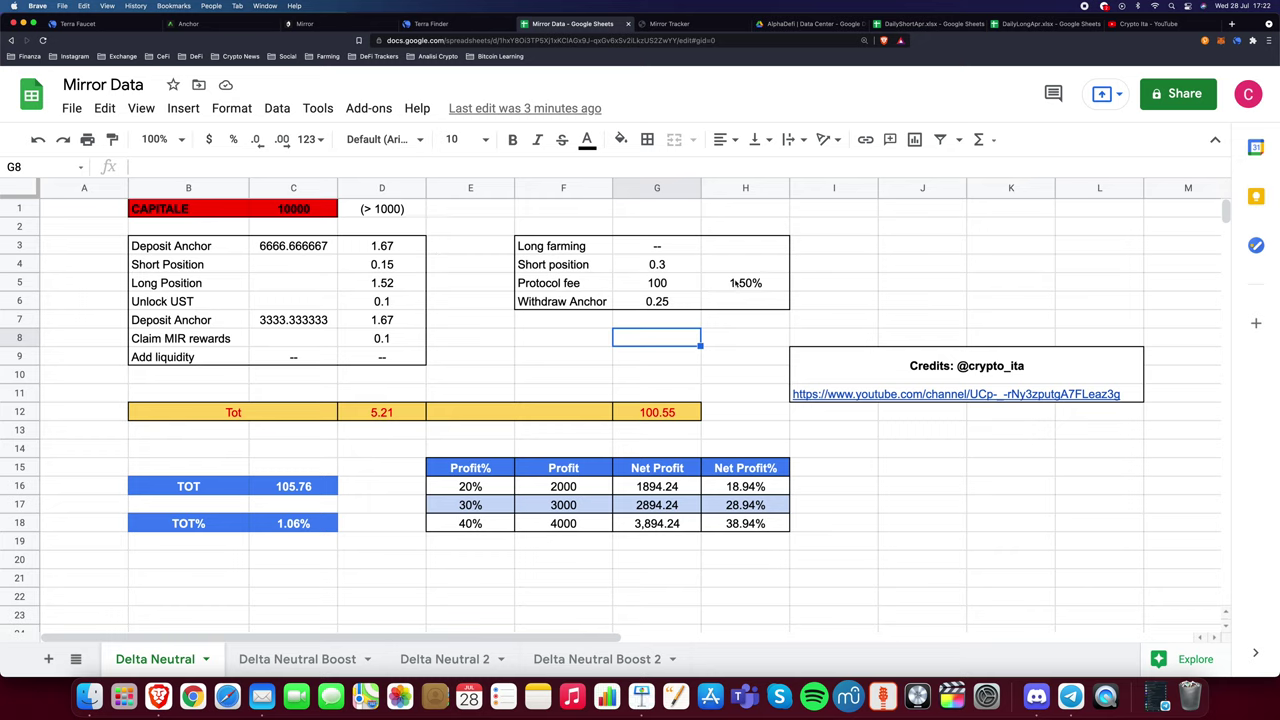
left_click(319, 210)
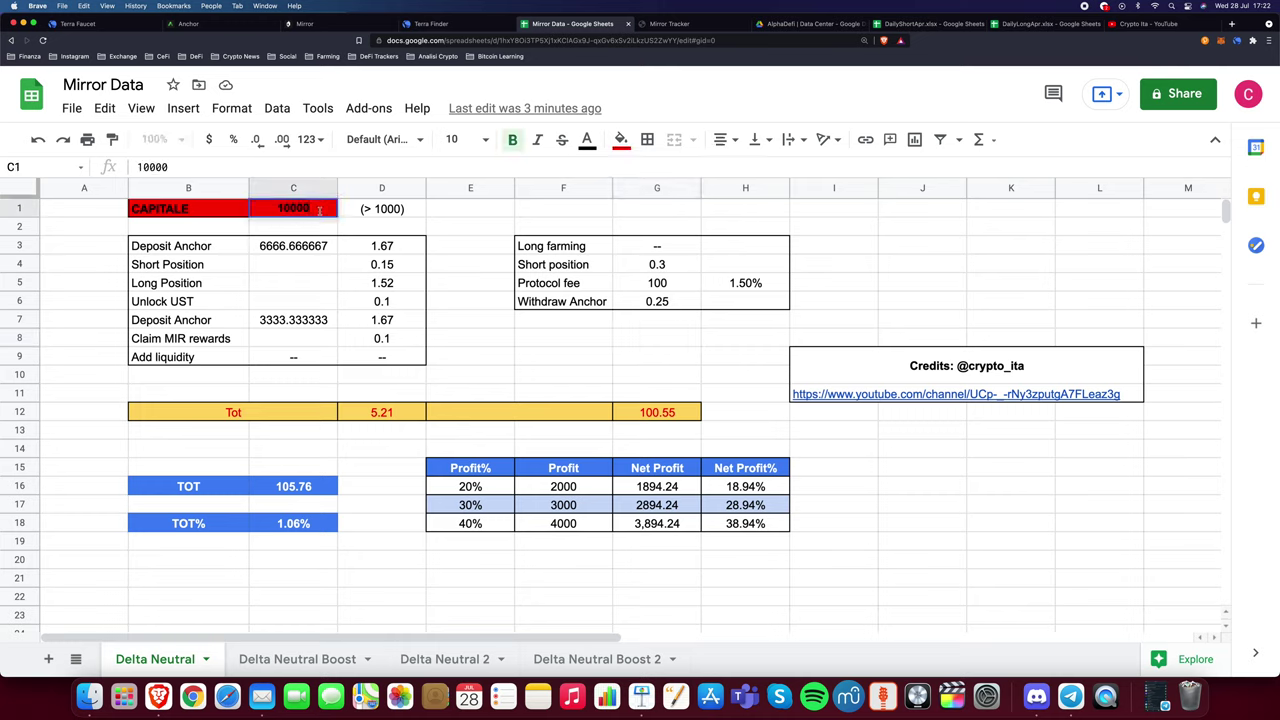
type("00000")
key("Return")
left_click(293, 577)
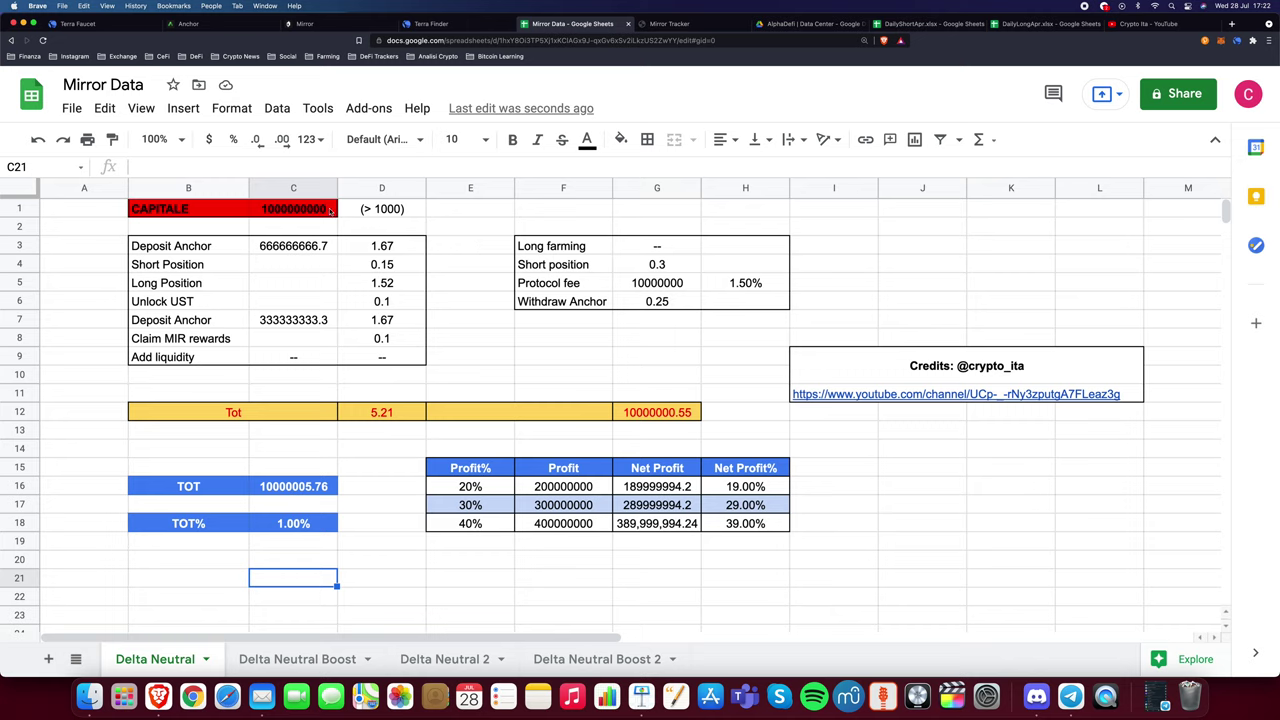
- Set the CAPITALE value in C1 of the Delta Neutral sheet to 7500
left_click(328, 209)
double_click(323, 207)
type("7500")
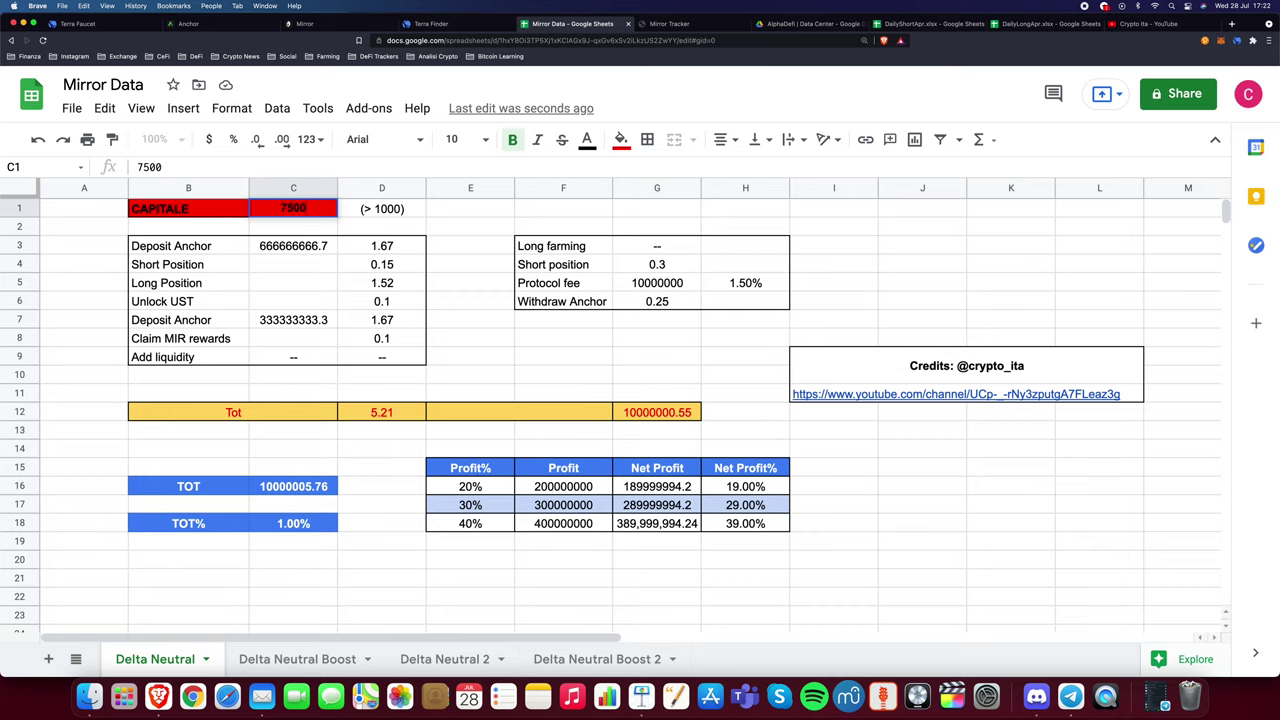
key("Return")
left_click(587, 328)
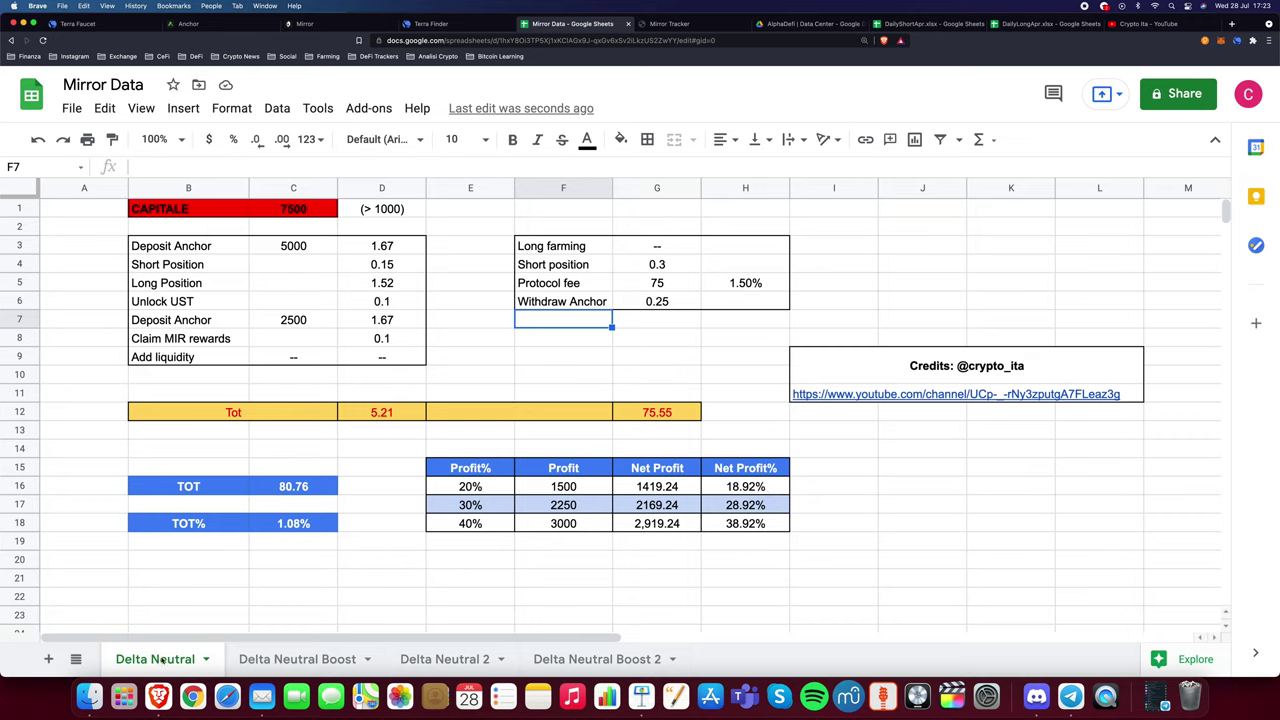
- Compare the opening costs, fees and net profit of the Delta Neutral and Delta Neutral Boost sheets
left_click(335, 663)
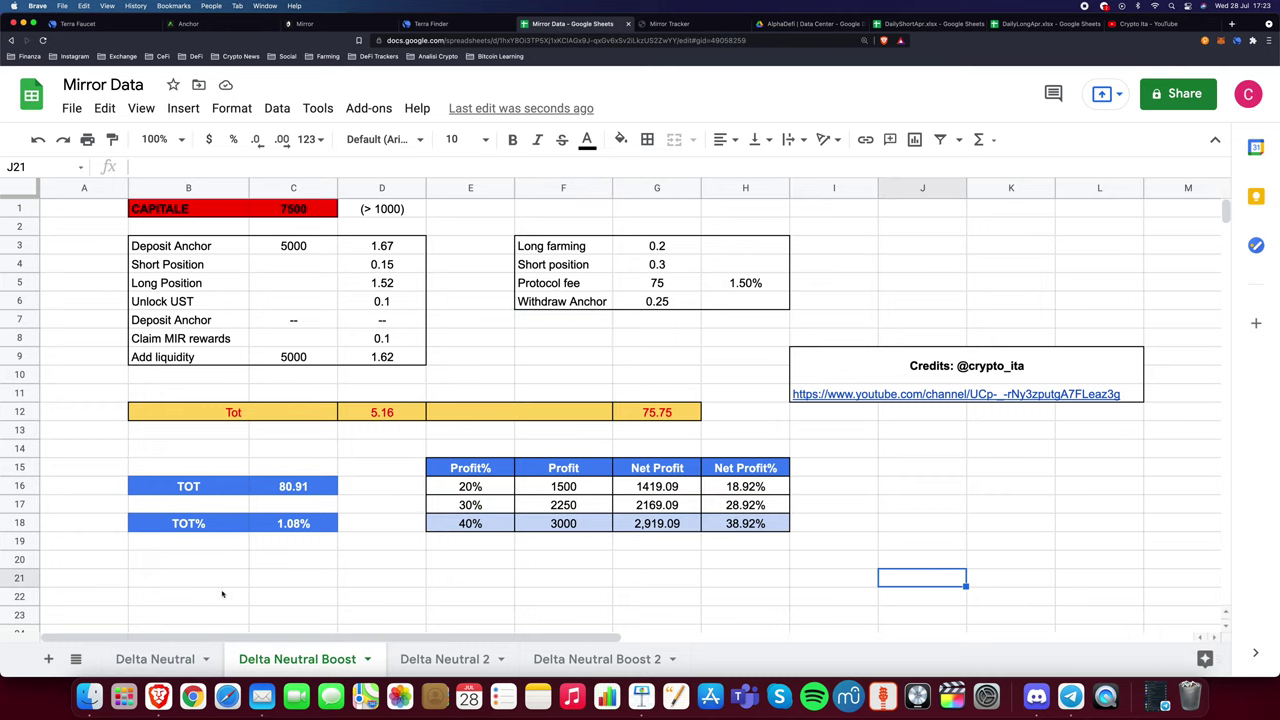
left_click(147, 660)
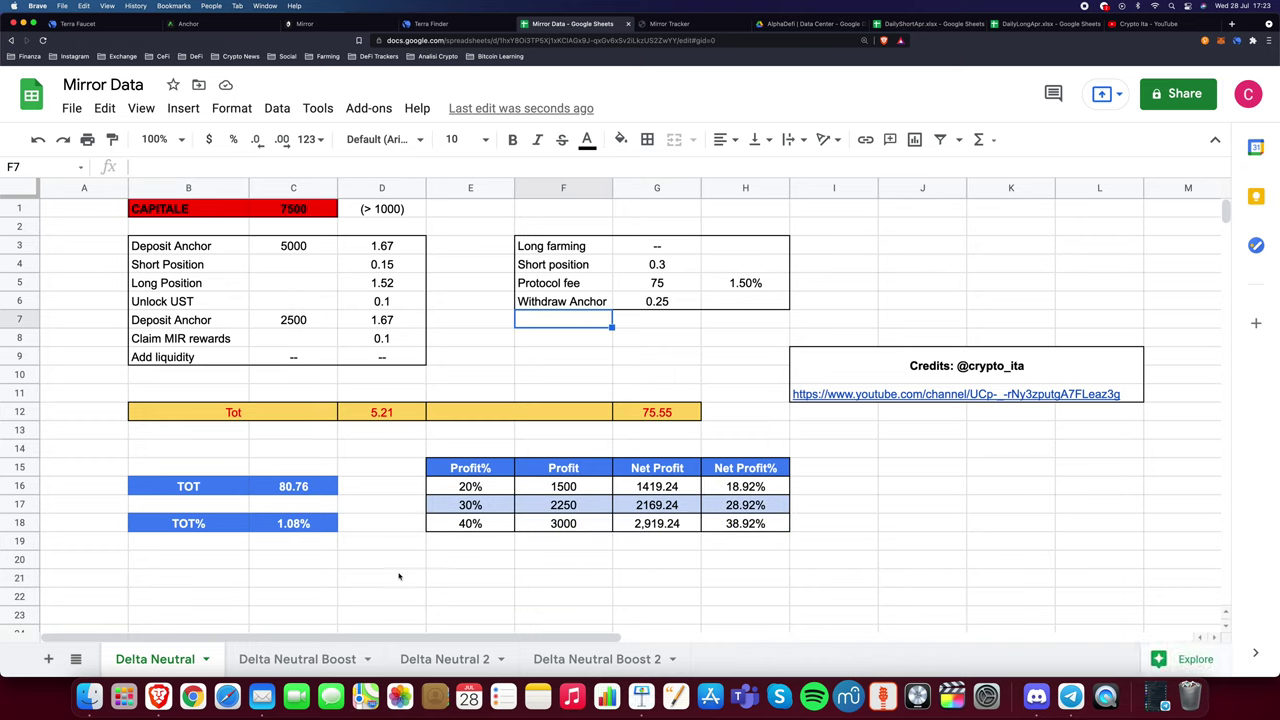
left_click(352, 657)
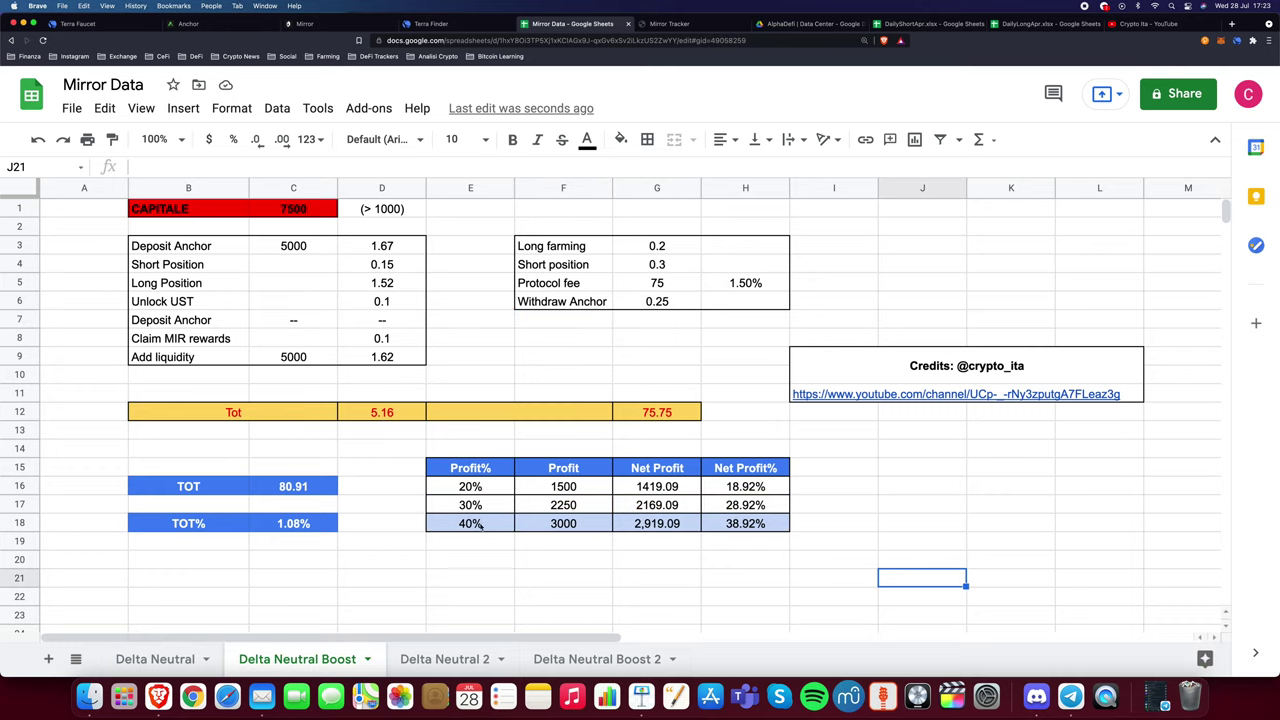
key("alt+Up")
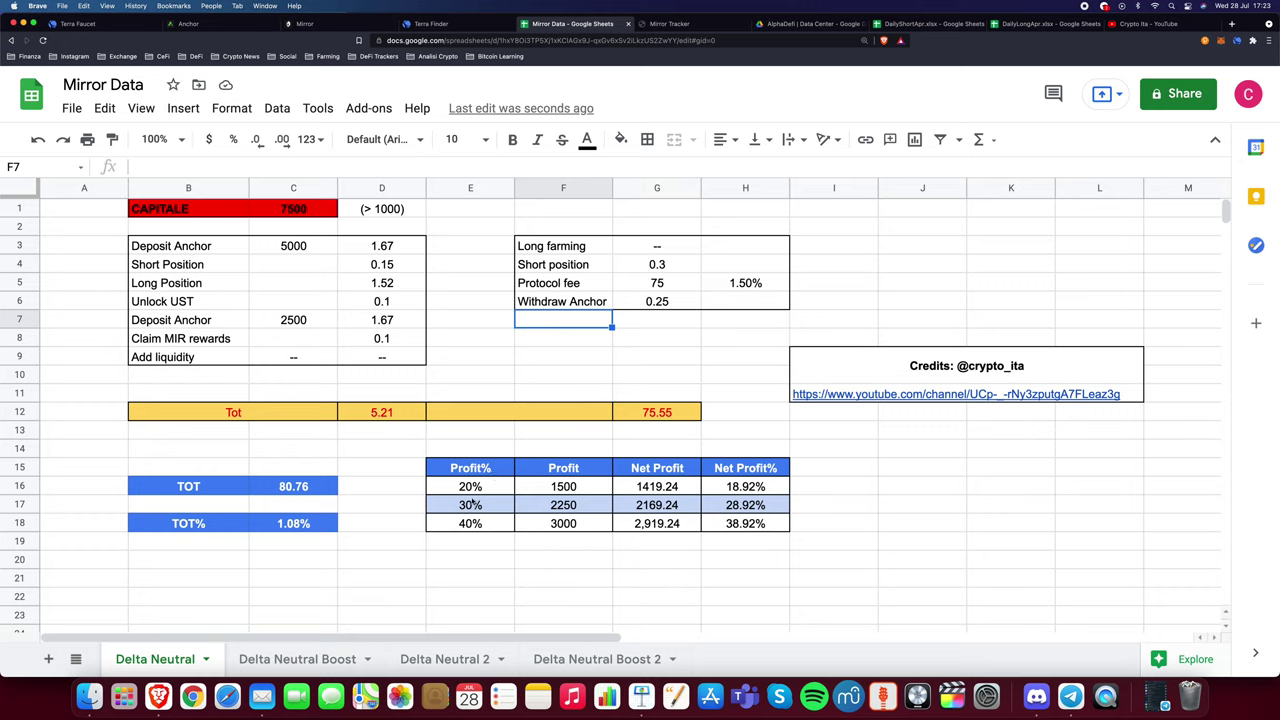
left_click(656, 577)
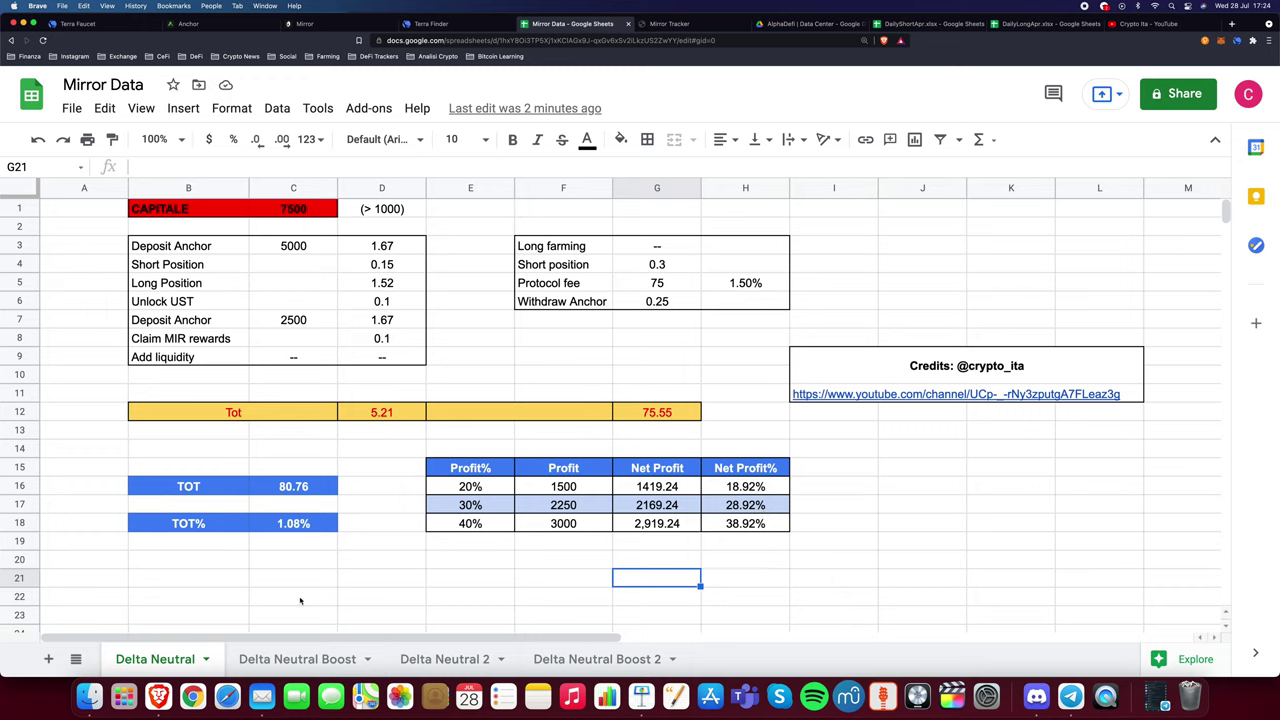
- Compare the total fee percentage in Delta Neutral Boost with the one for capital under 100 in Delta Neutral 2
left_click(327, 662)
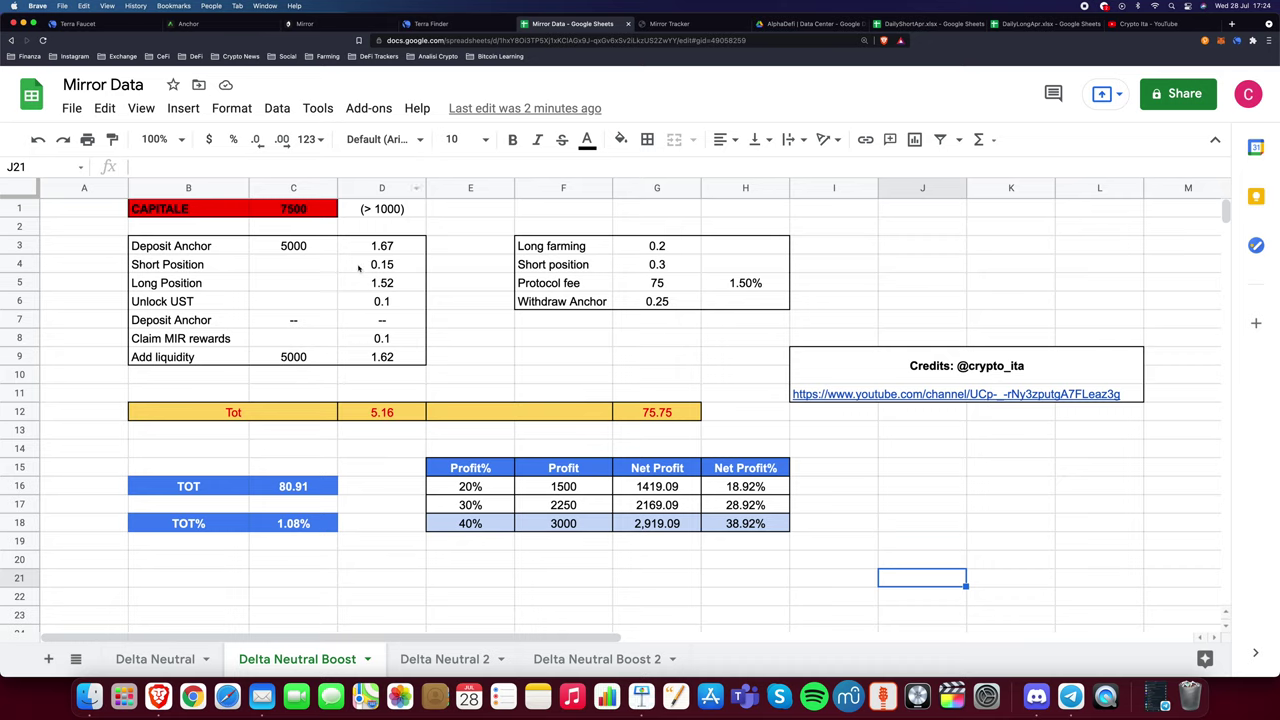
left_click(445, 659)
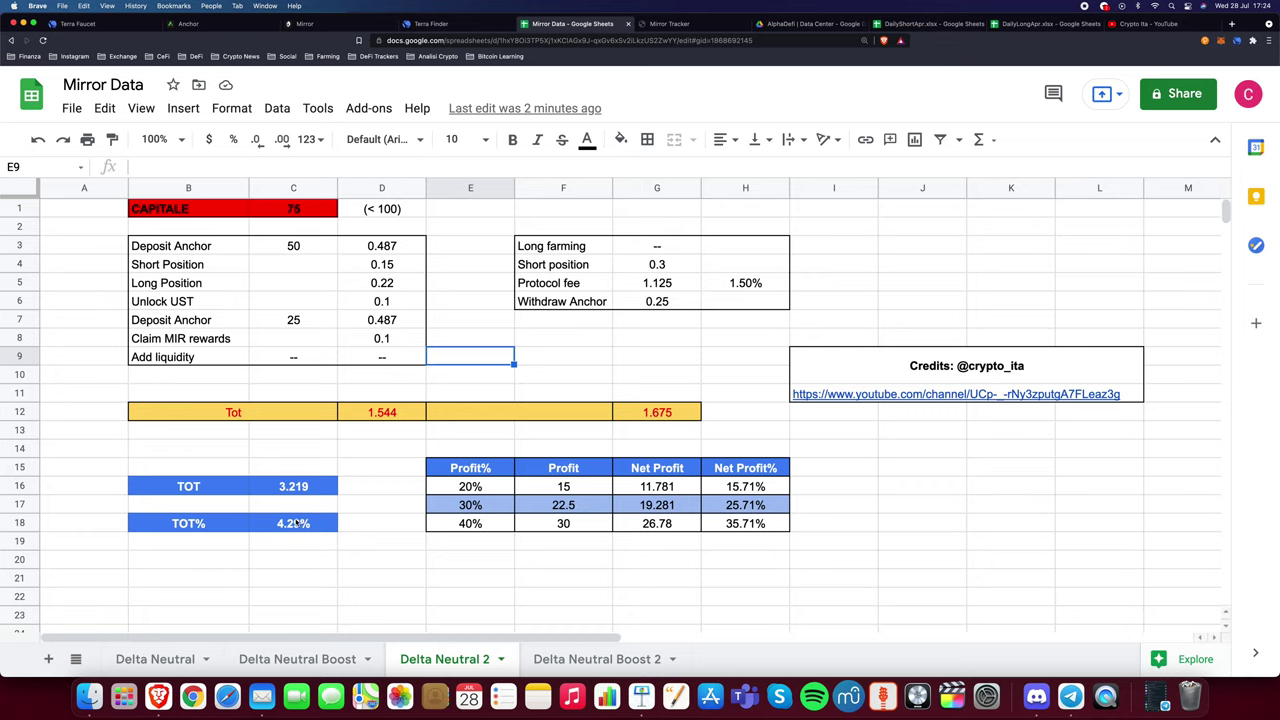
left_click(302, 657)
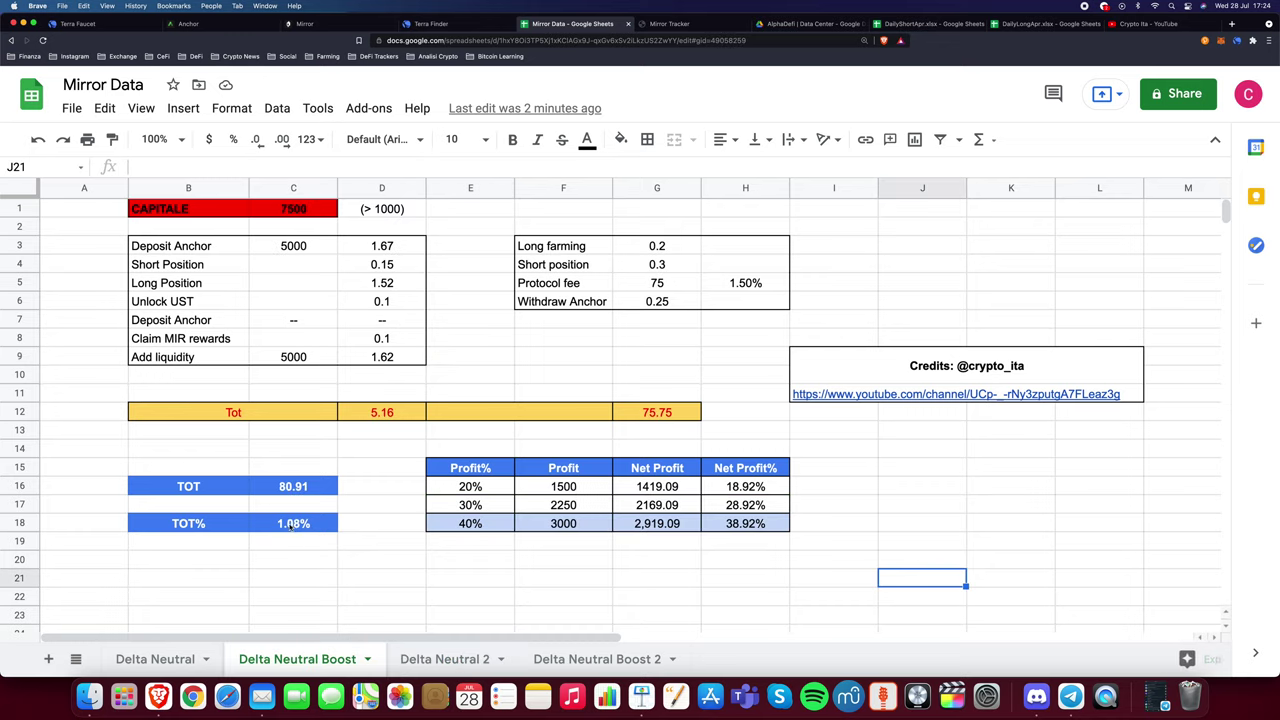
left_click(440, 660)
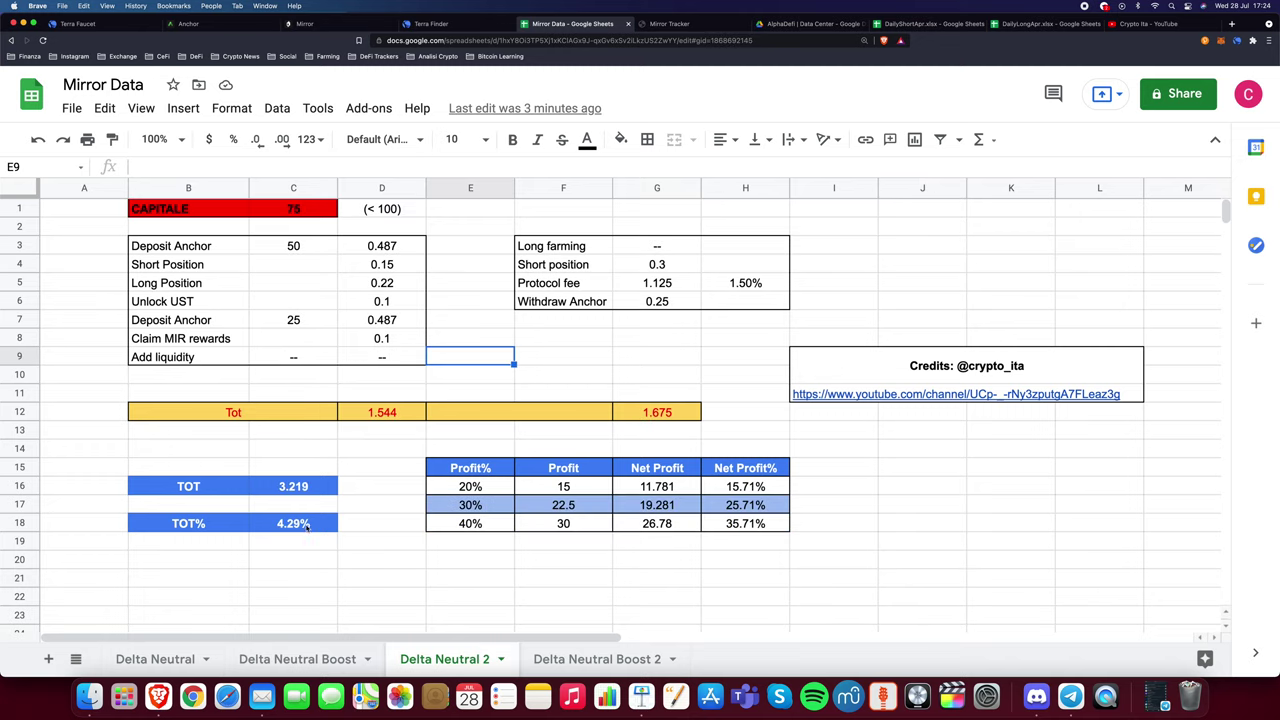
left_click(369, 547)
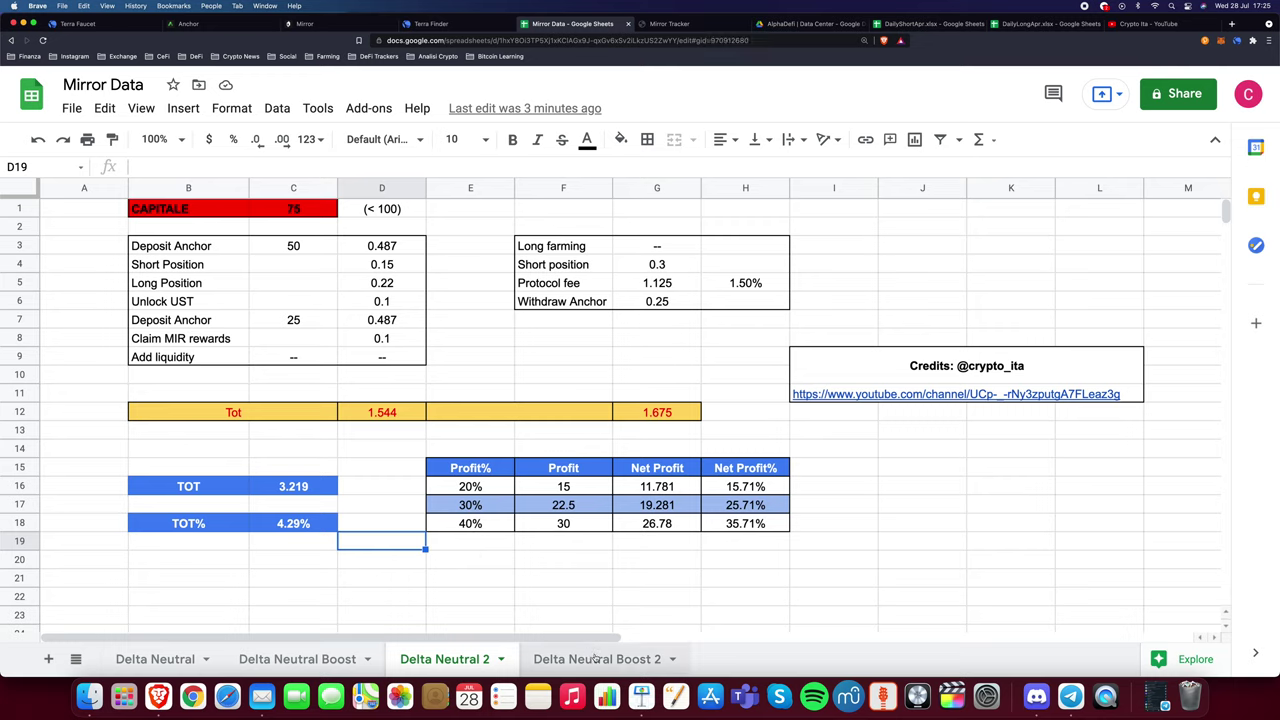
- Compare the fee totals and net profit table of Delta Neutral 2 with those of Delta Neutral Boost 2
left_click(596, 659)
left_click(445, 659)
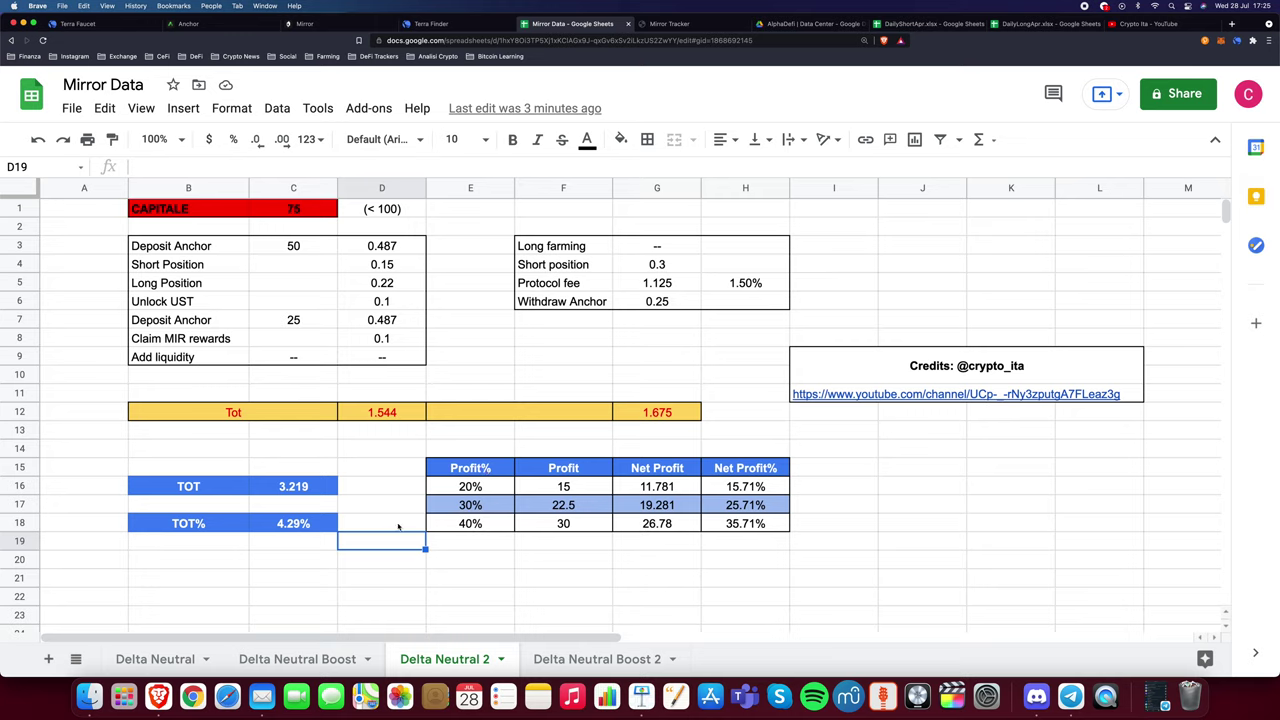
left_click(770, 581)
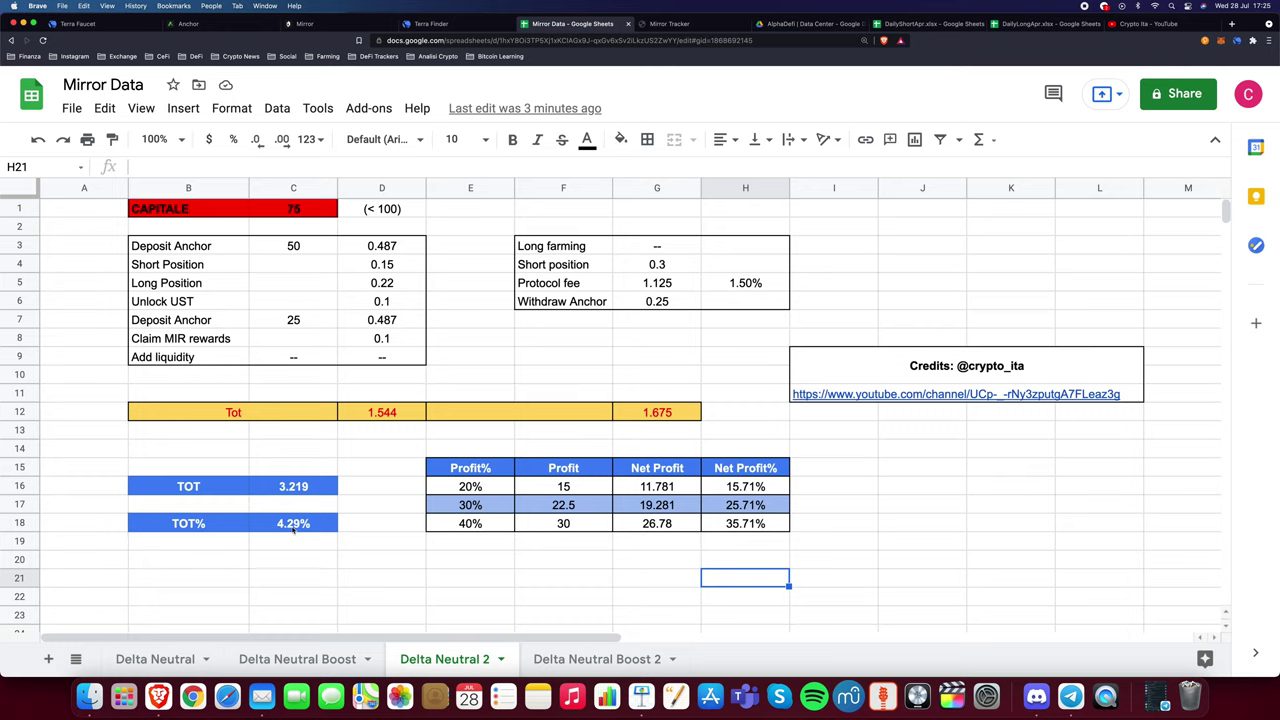
left_click(588, 664)
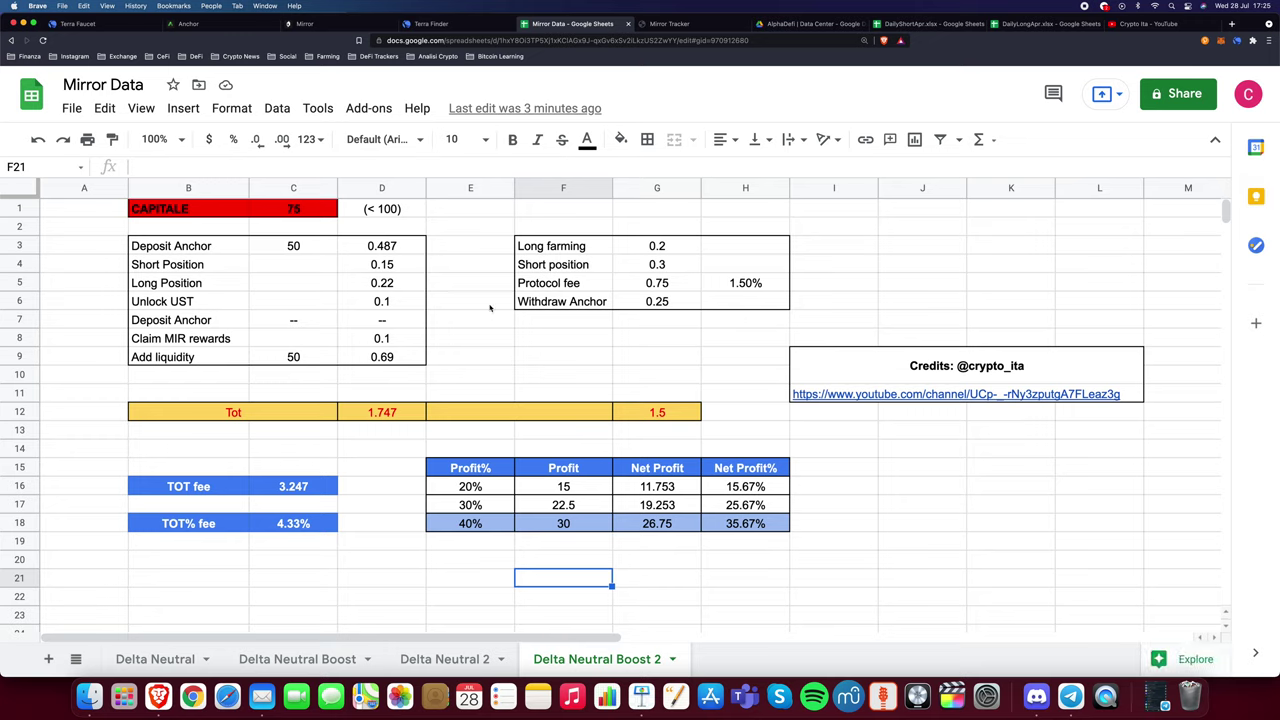
- View Mirror Tracker's historical long and short farm APR charts and locate DailyLongApr.xlsx and DailyShortApr.xlsx in the AlphaDefi Data Center Drive folder
left_click(698, 29)
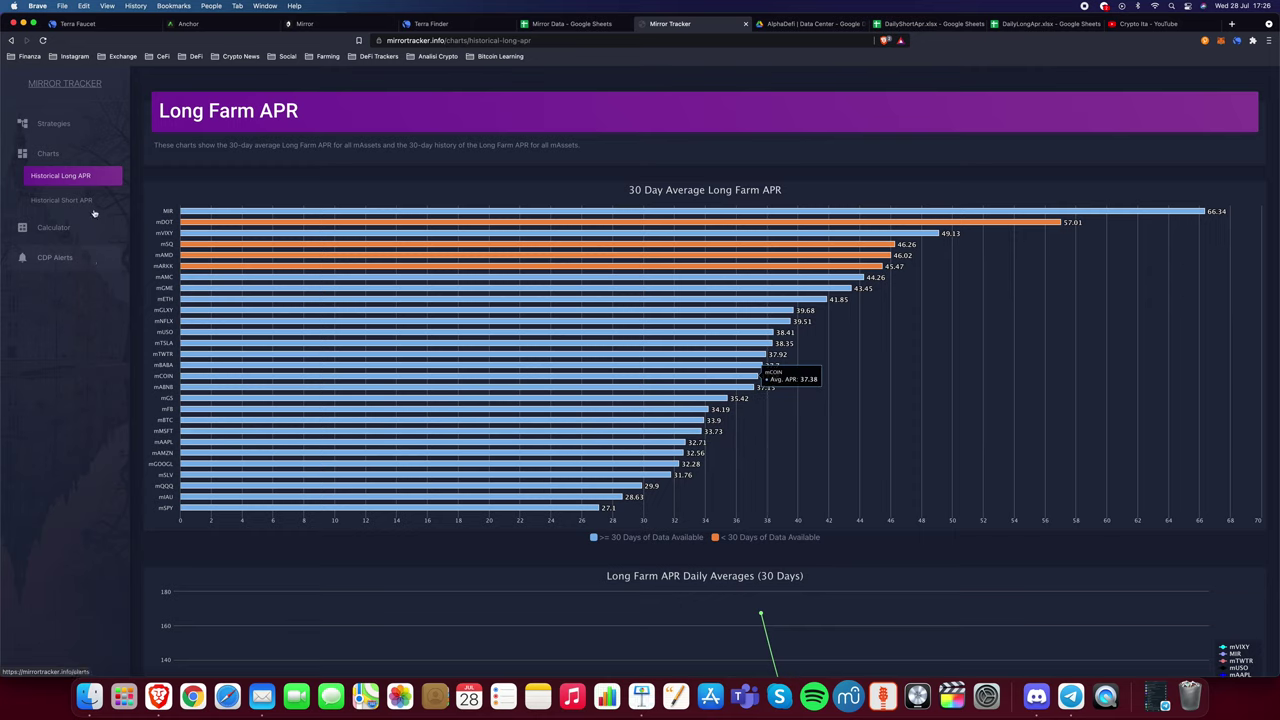
left_click(55, 201)
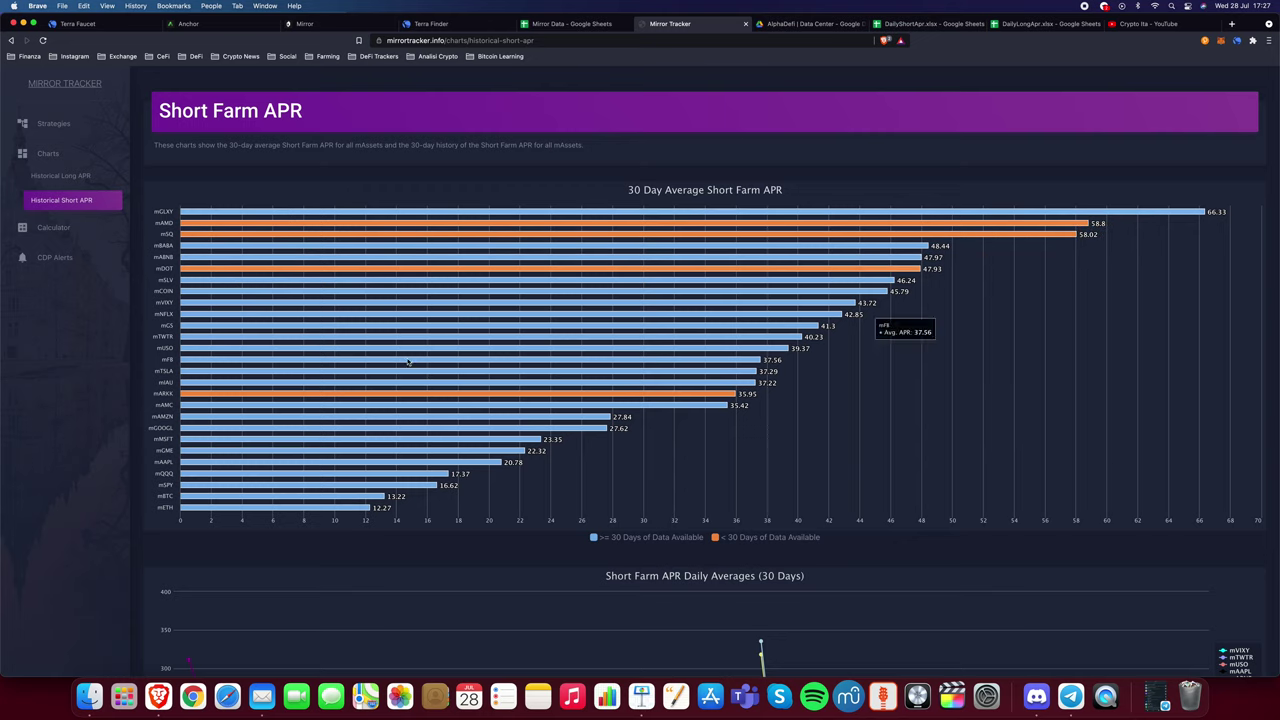
left_click(810, 23)
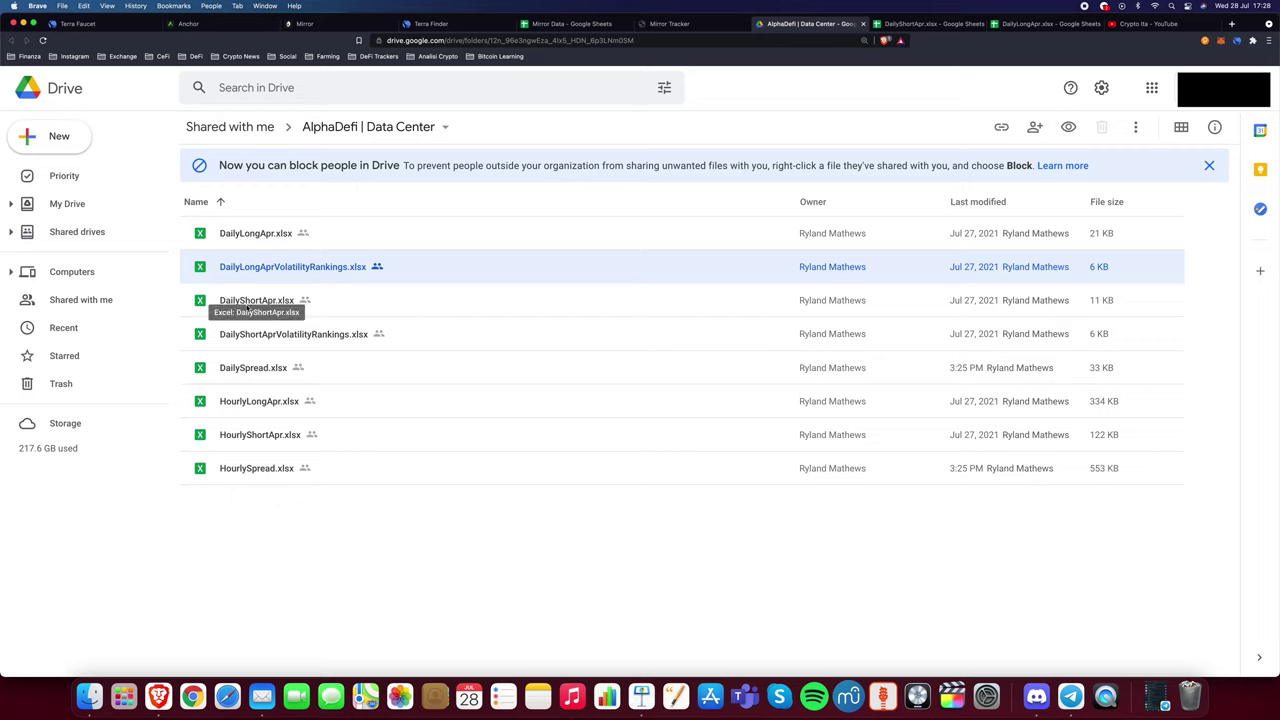
left_click(257, 240)
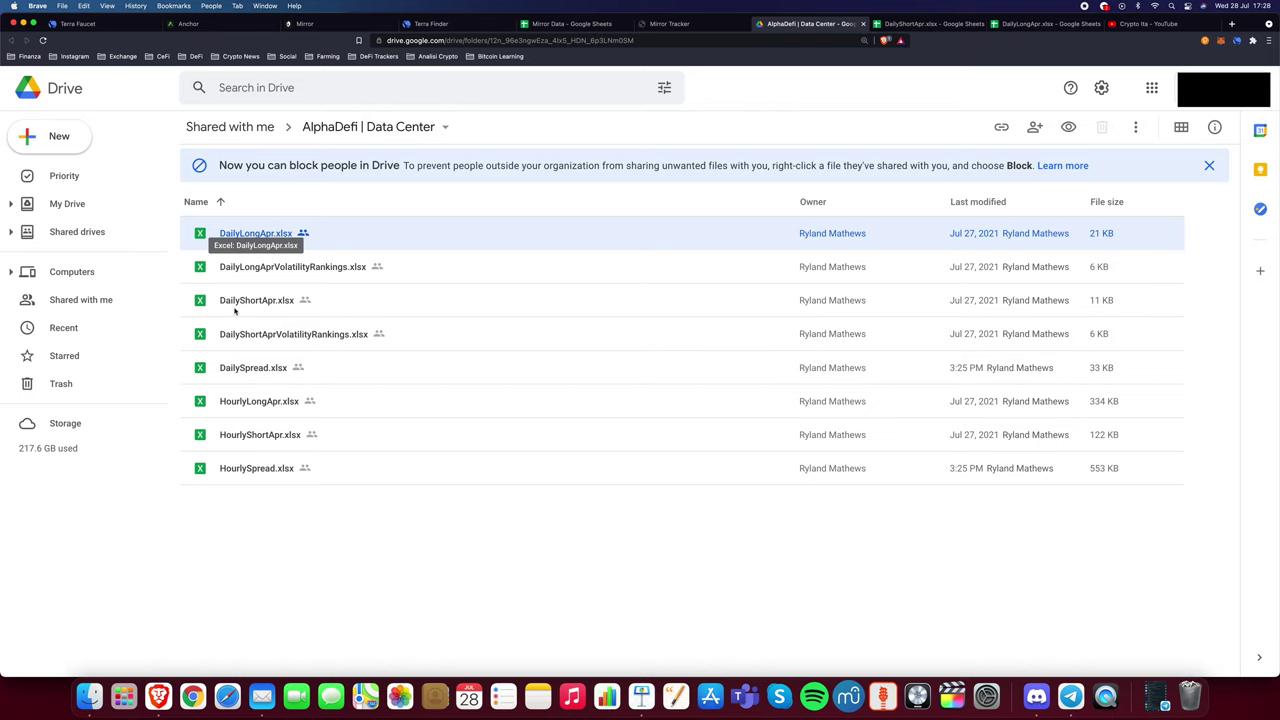
left_click(276, 306)
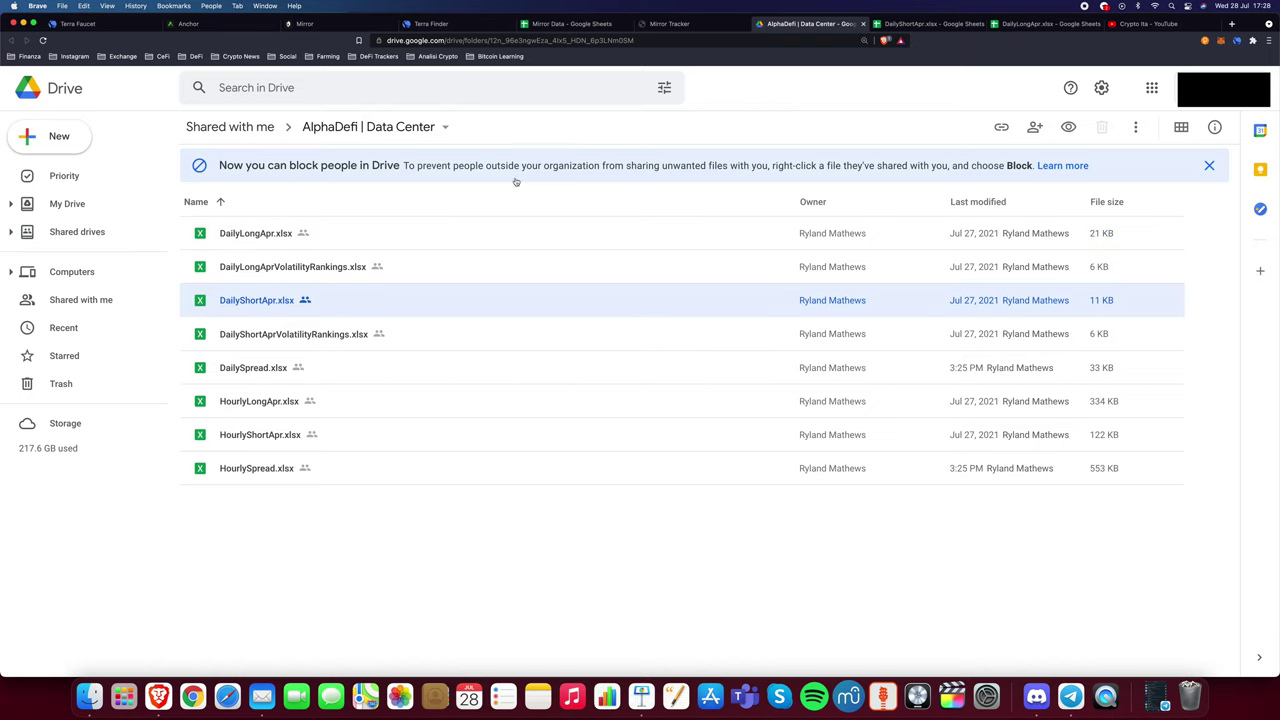
- In the DailyShortApr spreadsheet, highlight the mMSFT column and examine its daily short APR history down to the 07-27 row
left_click(930, 23)
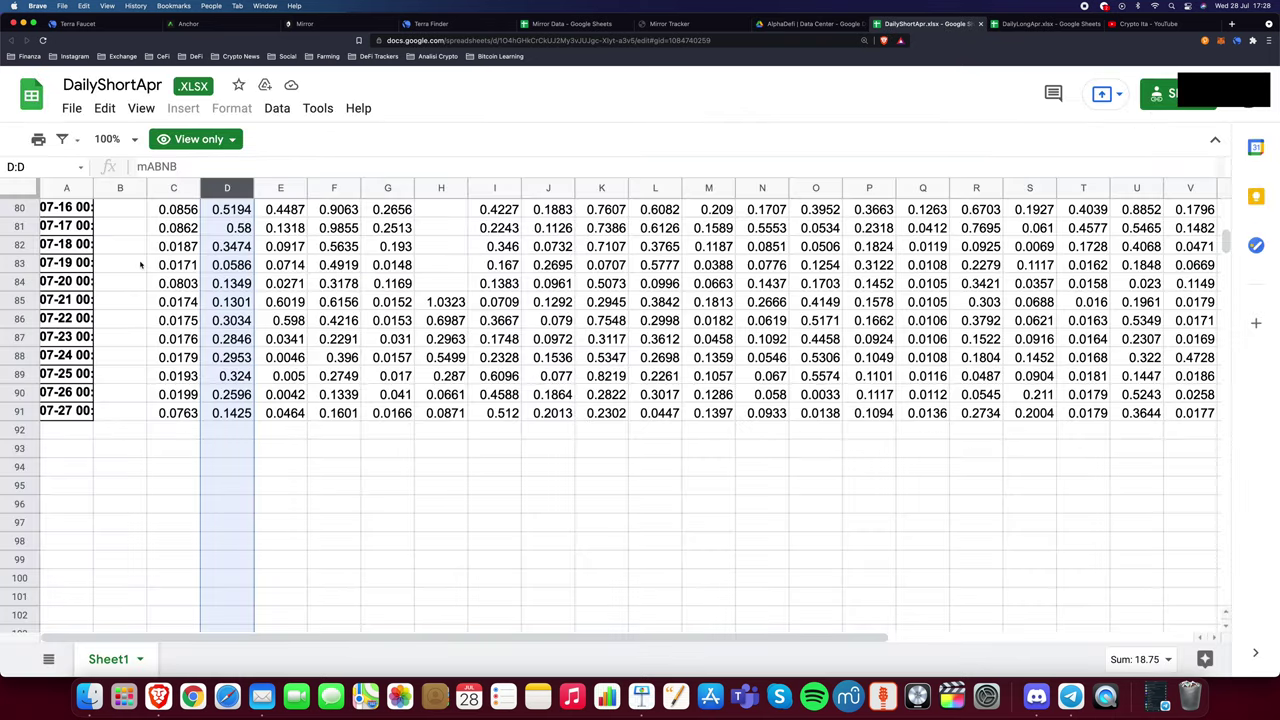
scroll(225, 265, "up", 20)
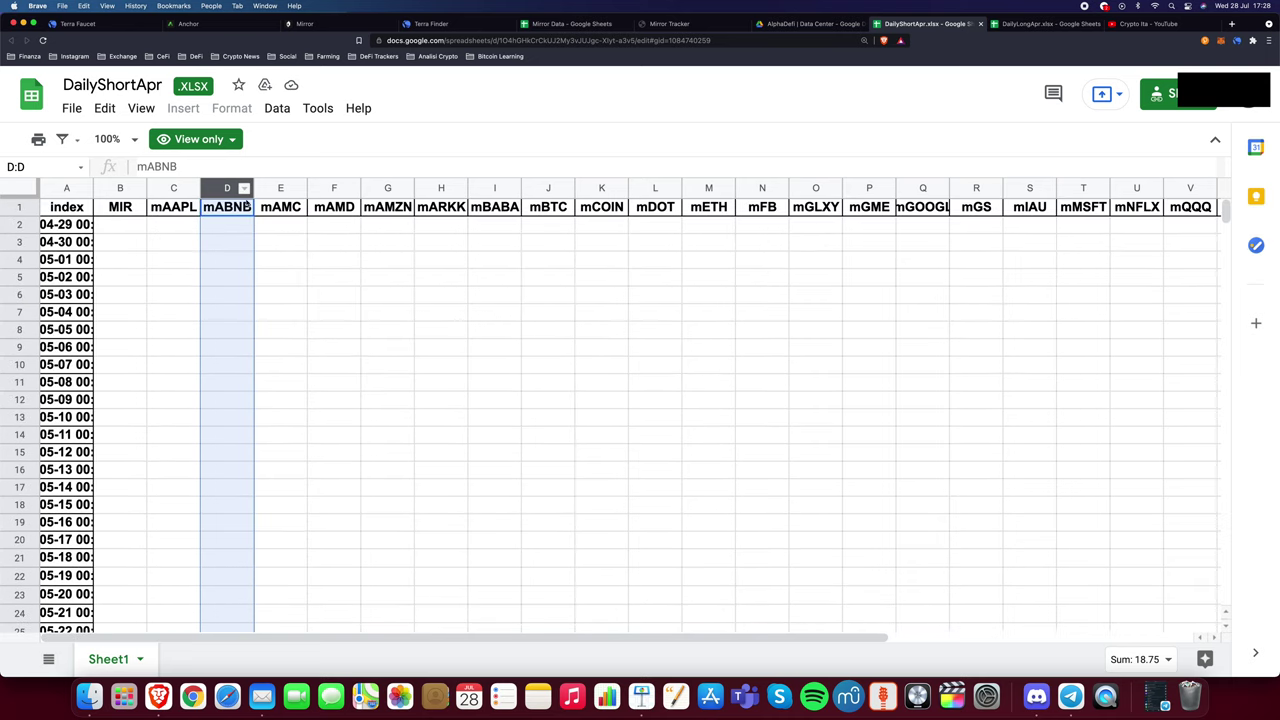
scroll(922, 210, "right", 6)
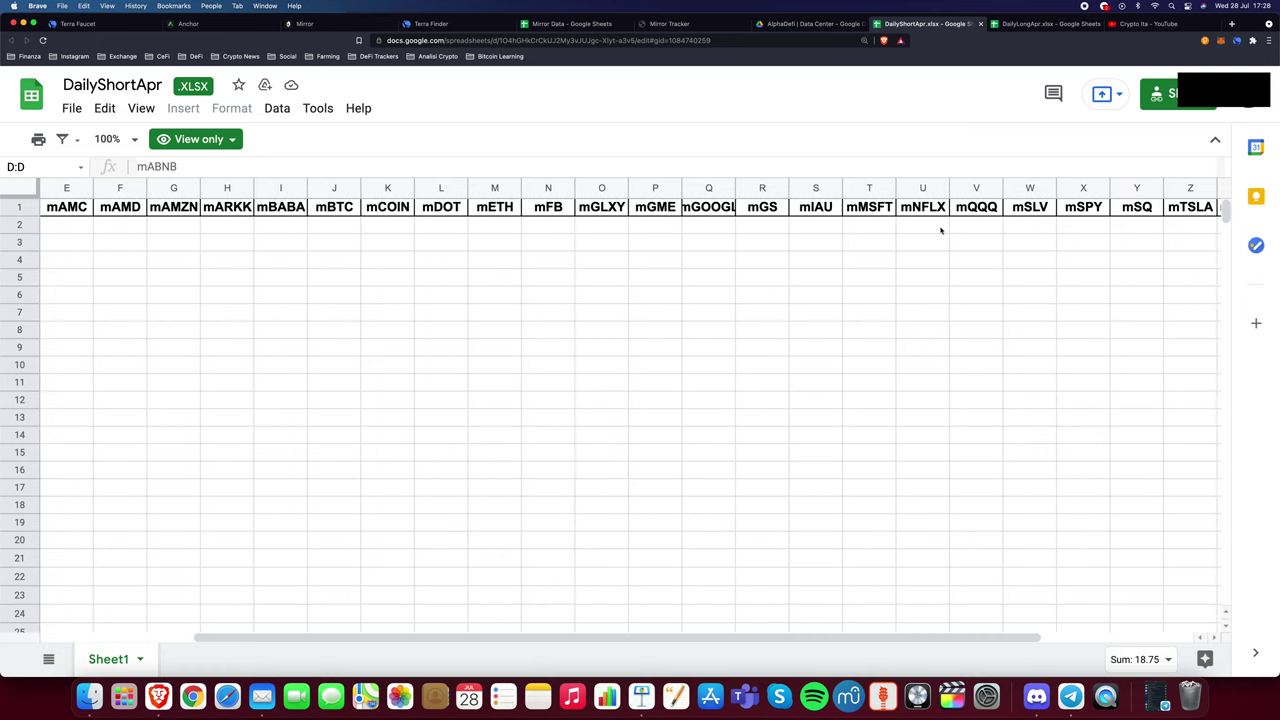
left_click(763, 188)
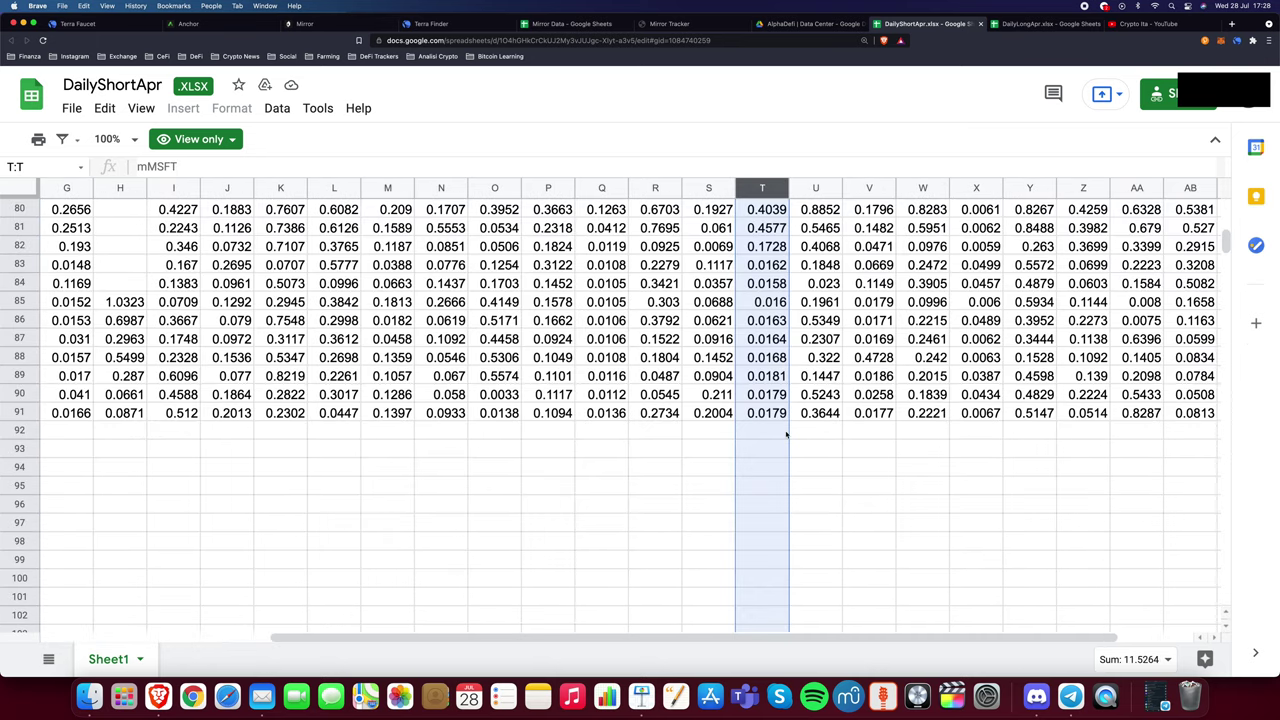
scroll(777, 434, "left", 6)
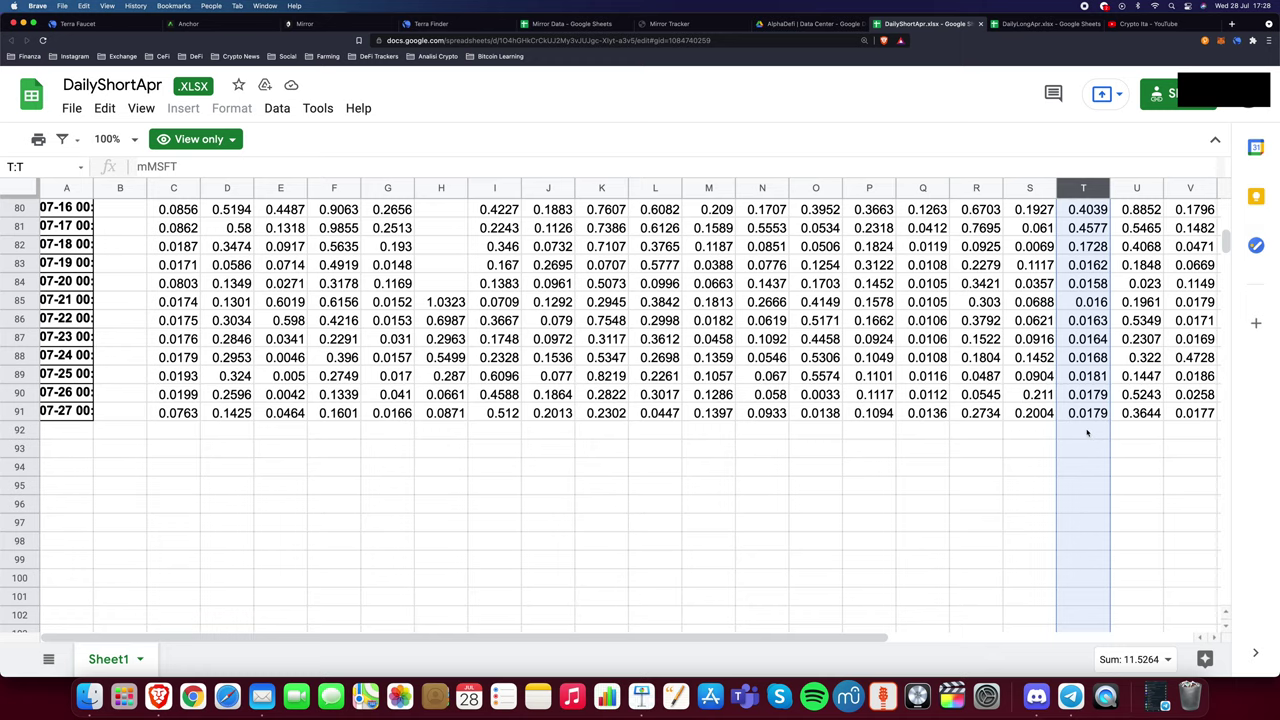
scroll(803, 366, "up", 20)
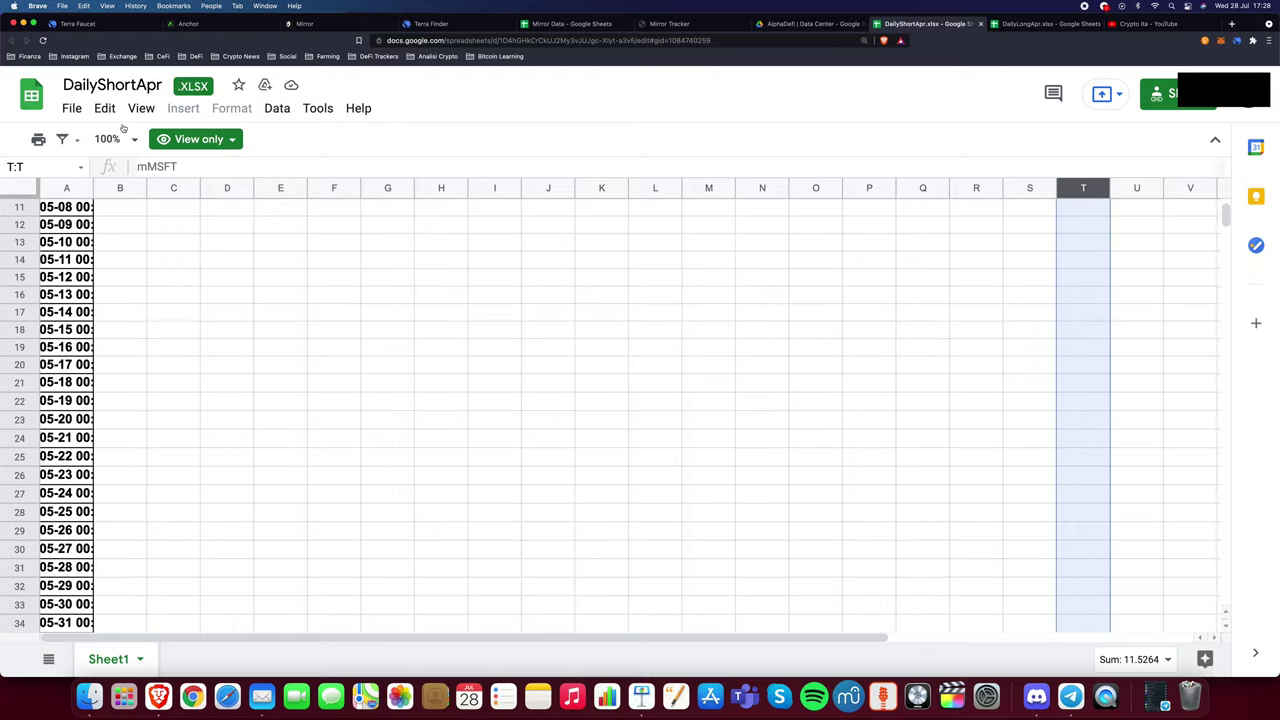
scroll(484, 389, "down", 20)
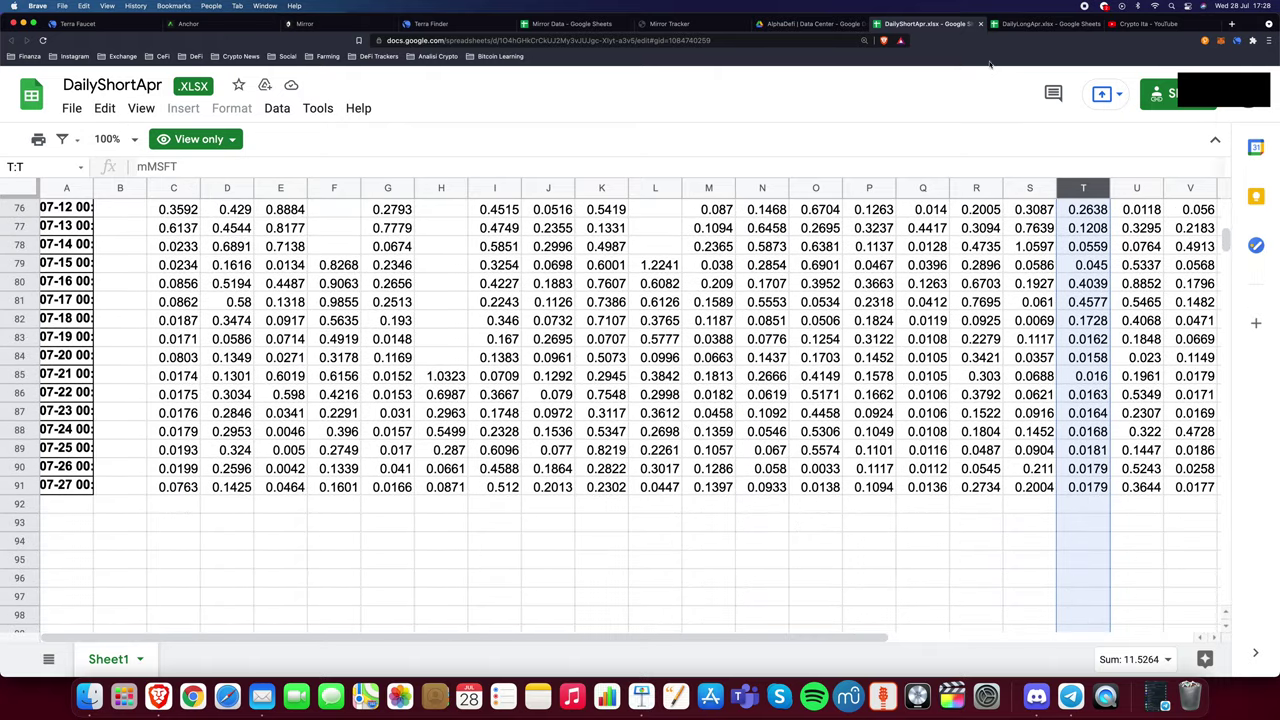
- In the DailyLongApr spreadsheet, highlight the mMSFT column and select its 07-27 long APR cell
left_click(1033, 27)
scroll(245, 340, "up", 15)
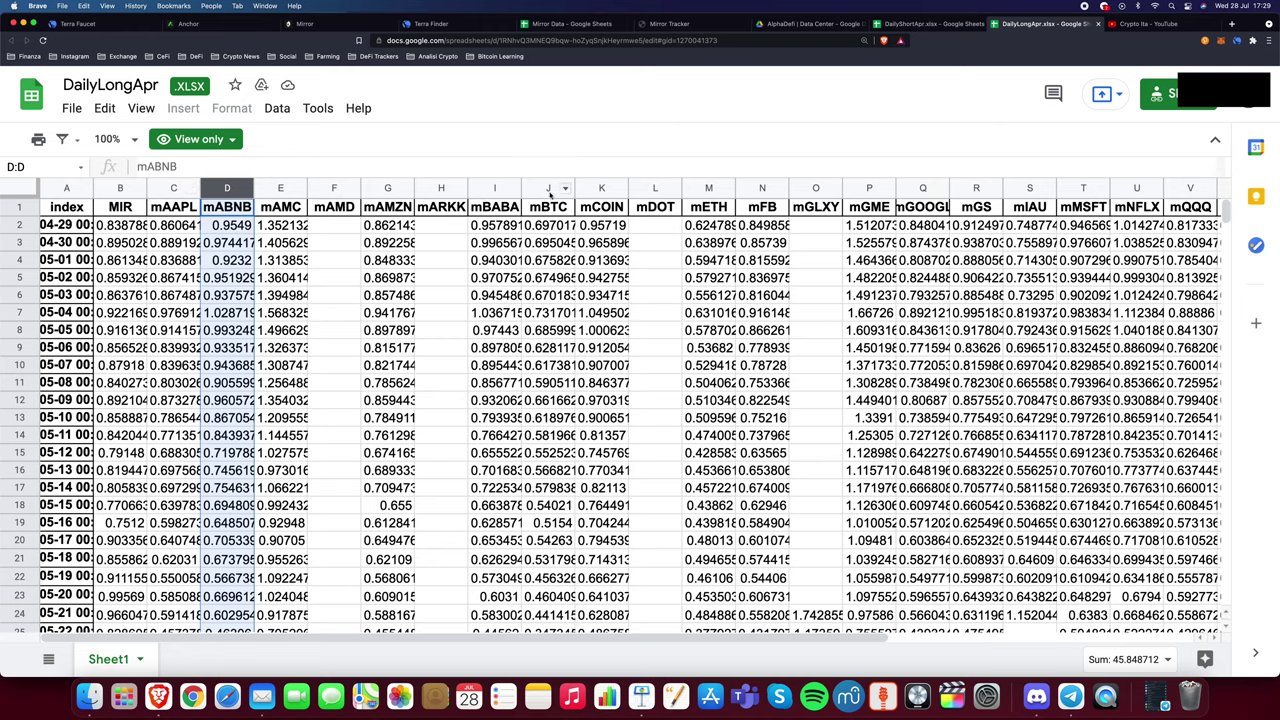
left_click(1083, 188)
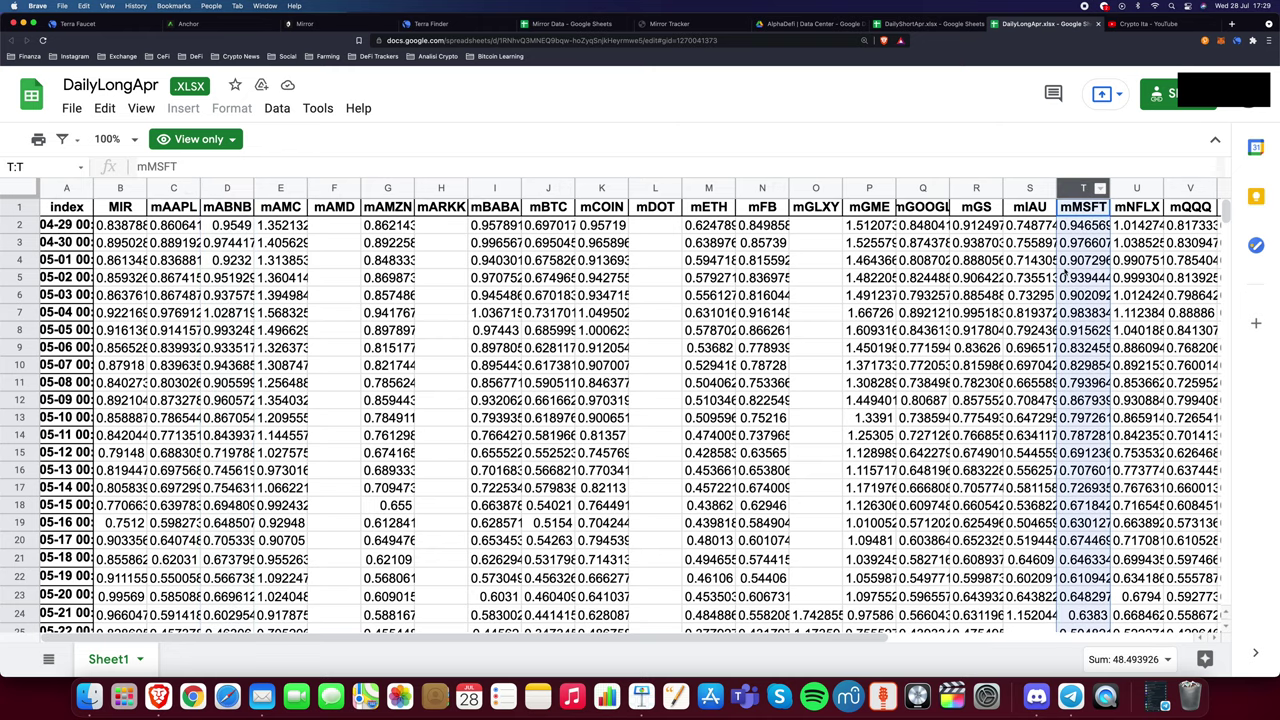
scroll(1065, 270, "down", 20)
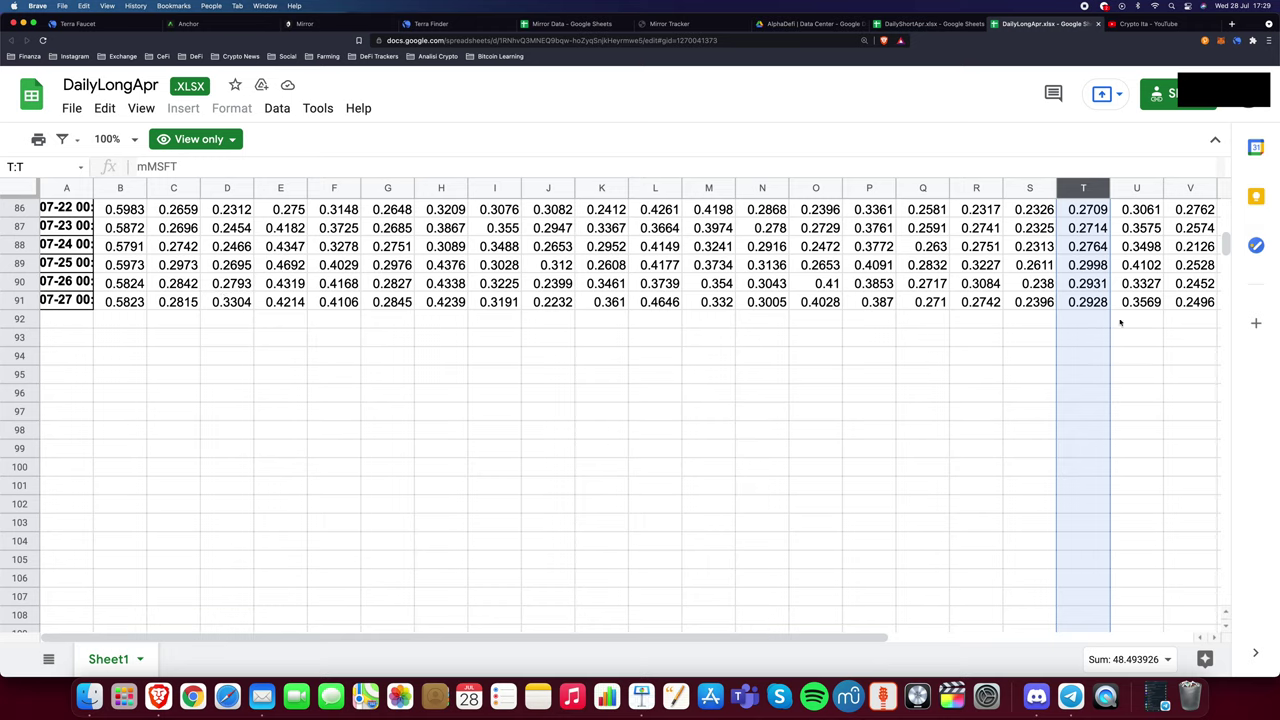
left_click(1085, 305)
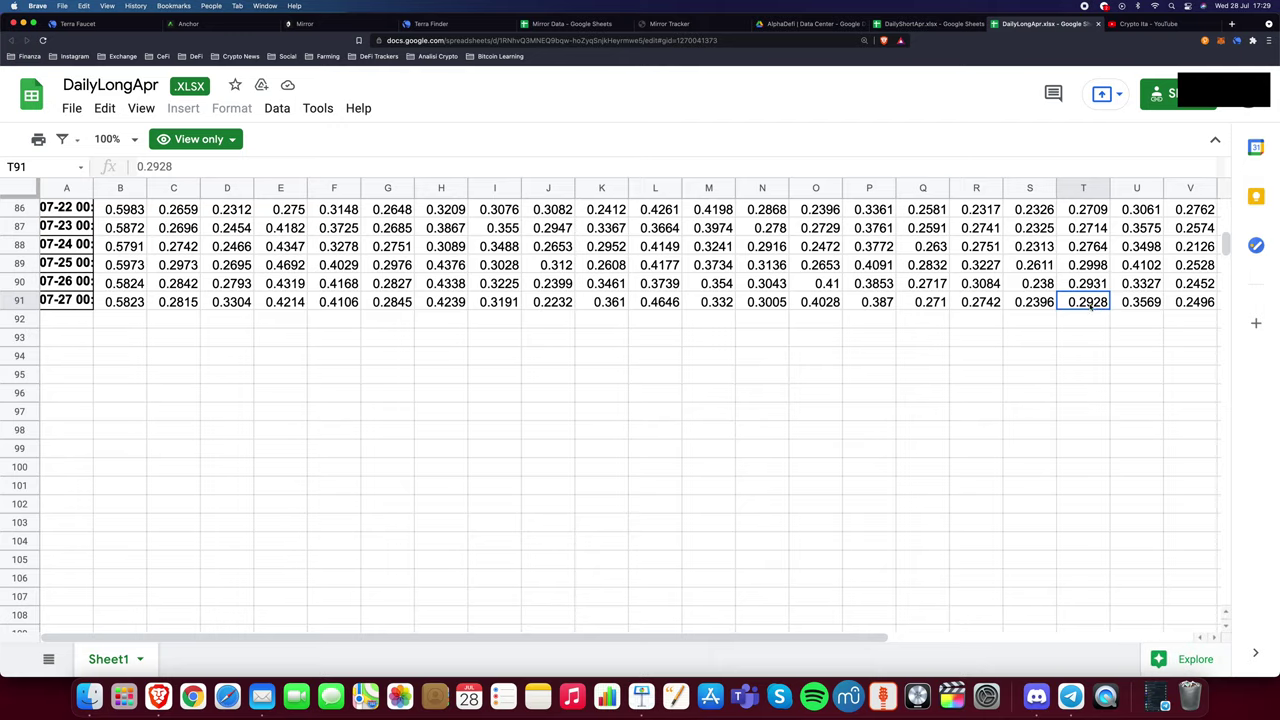
- Select the 07-27 values B91:V91 in DailyLongApr and in DailyShortApr to compare long and short APRs across mAssets
scroll(1071, 305, "up", 20)
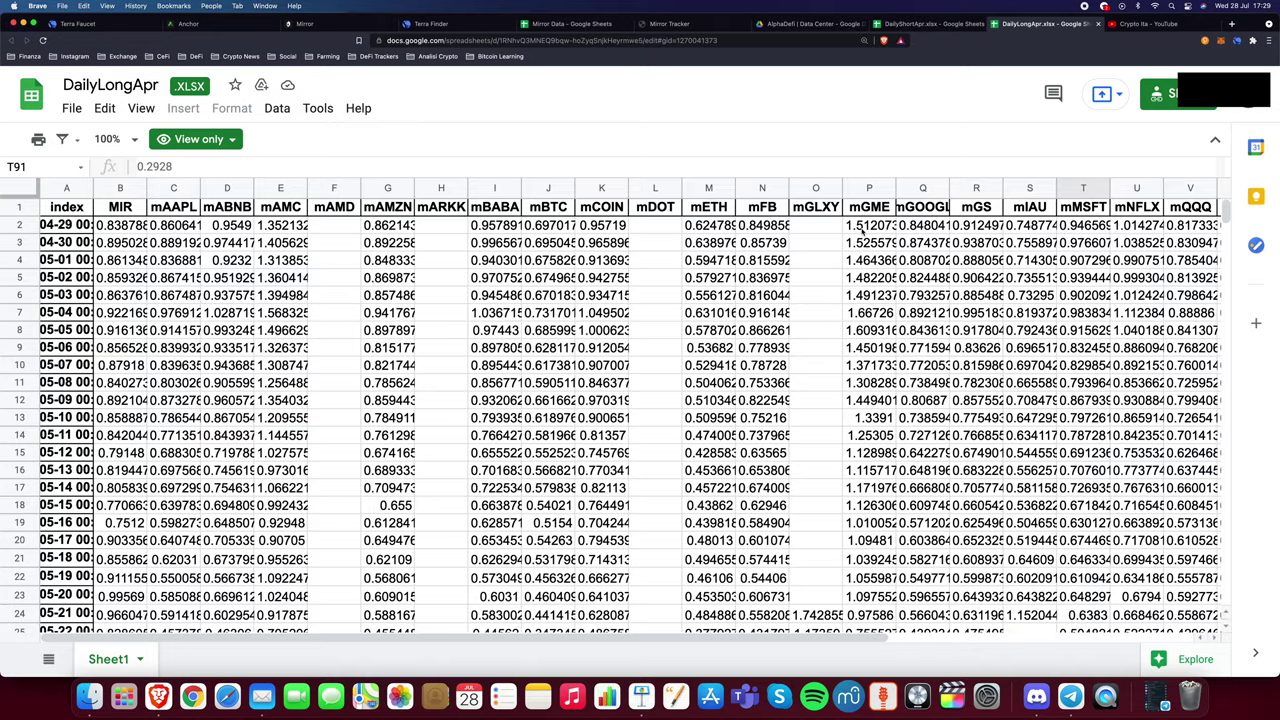
scroll(862, 230, "down", 20)
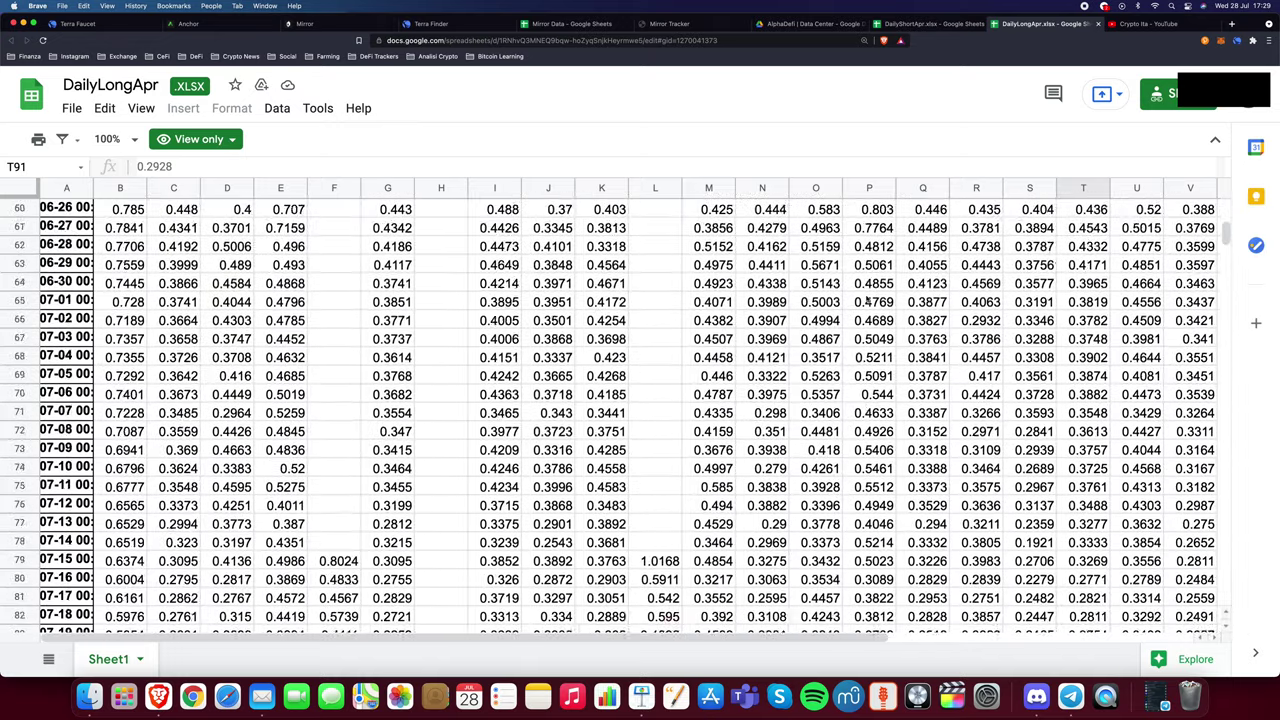
scroll(869, 301, "down", 8)
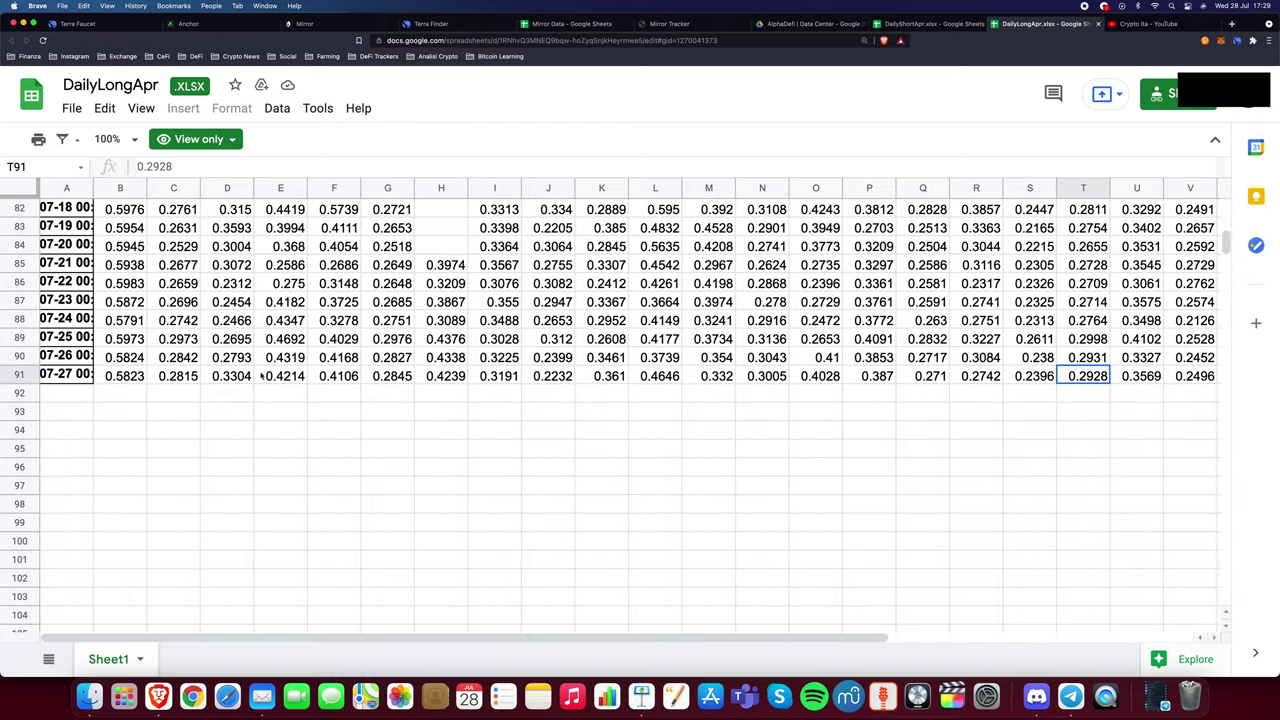
left_click_drag(102, 376, 1193, 376)
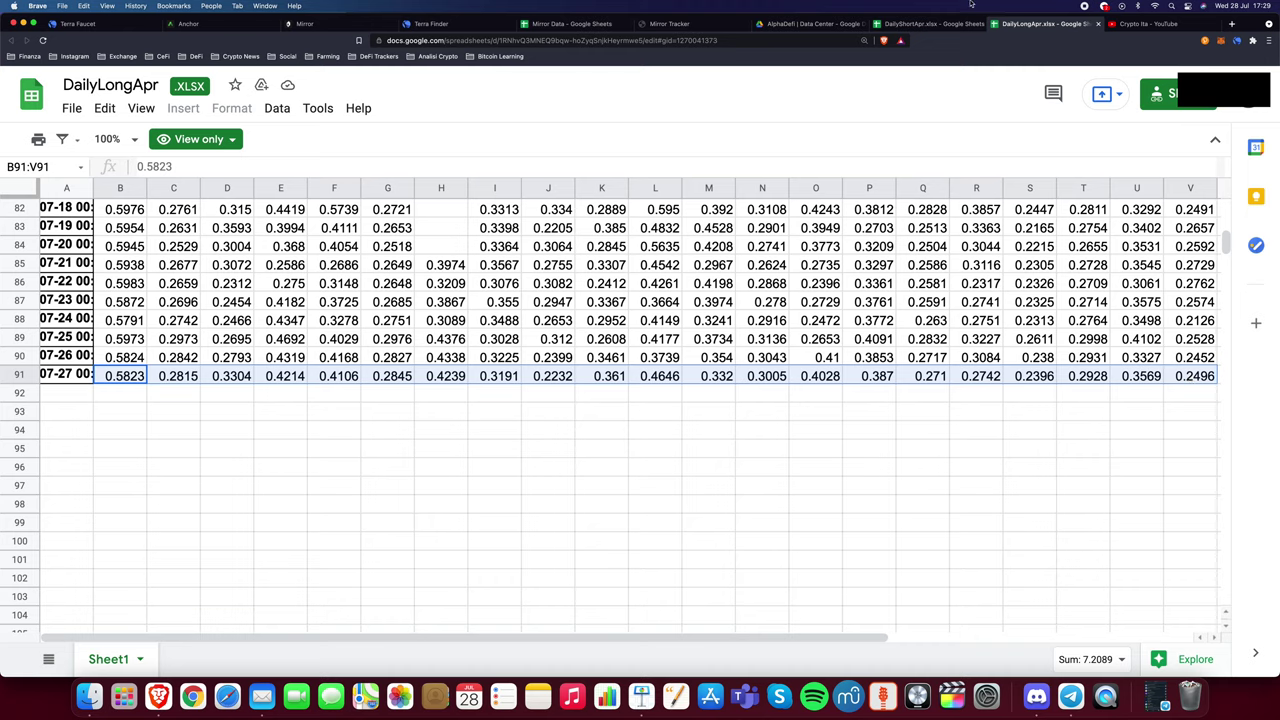
left_click(897, 23)
left_click_drag(161, 478, 1205, 488)
scroll(1087, 523, "right", 5)
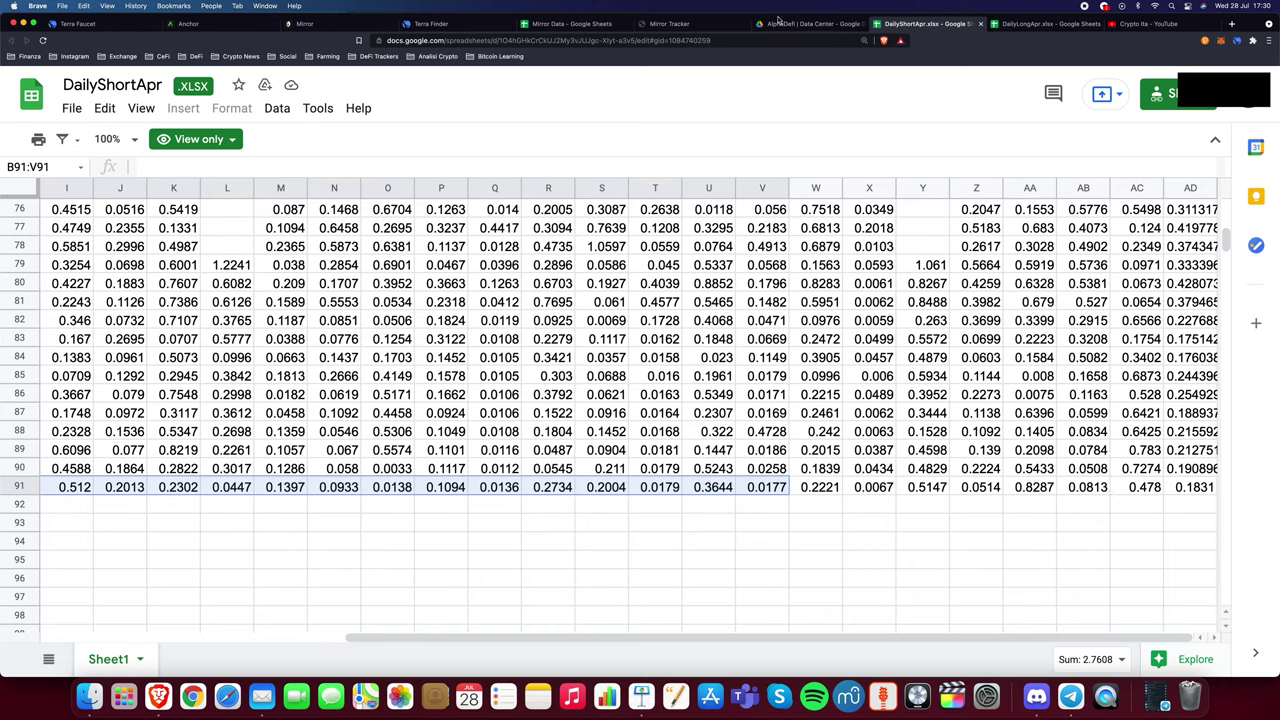
- Return to the Mirror Data spreadsheet and review the profit tables of Delta Neutral Boost 2 and Delta Neutral
left_click(574, 24)
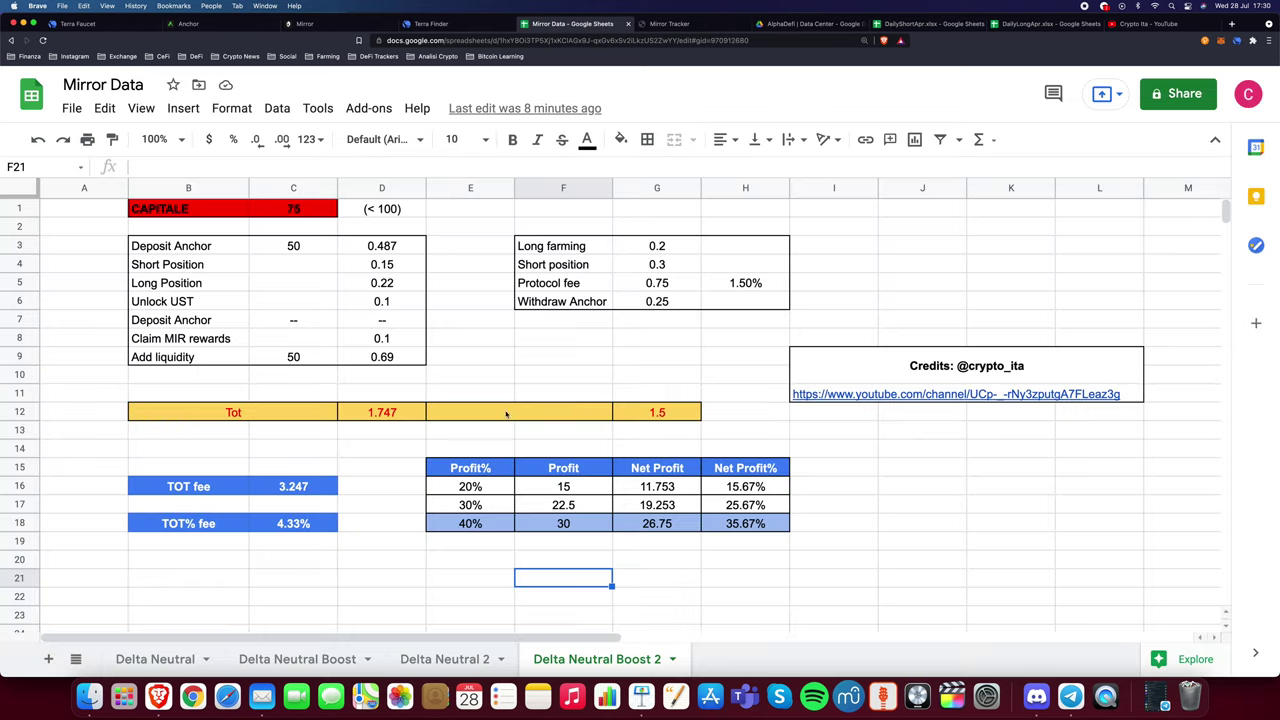
left_click(857, 540)
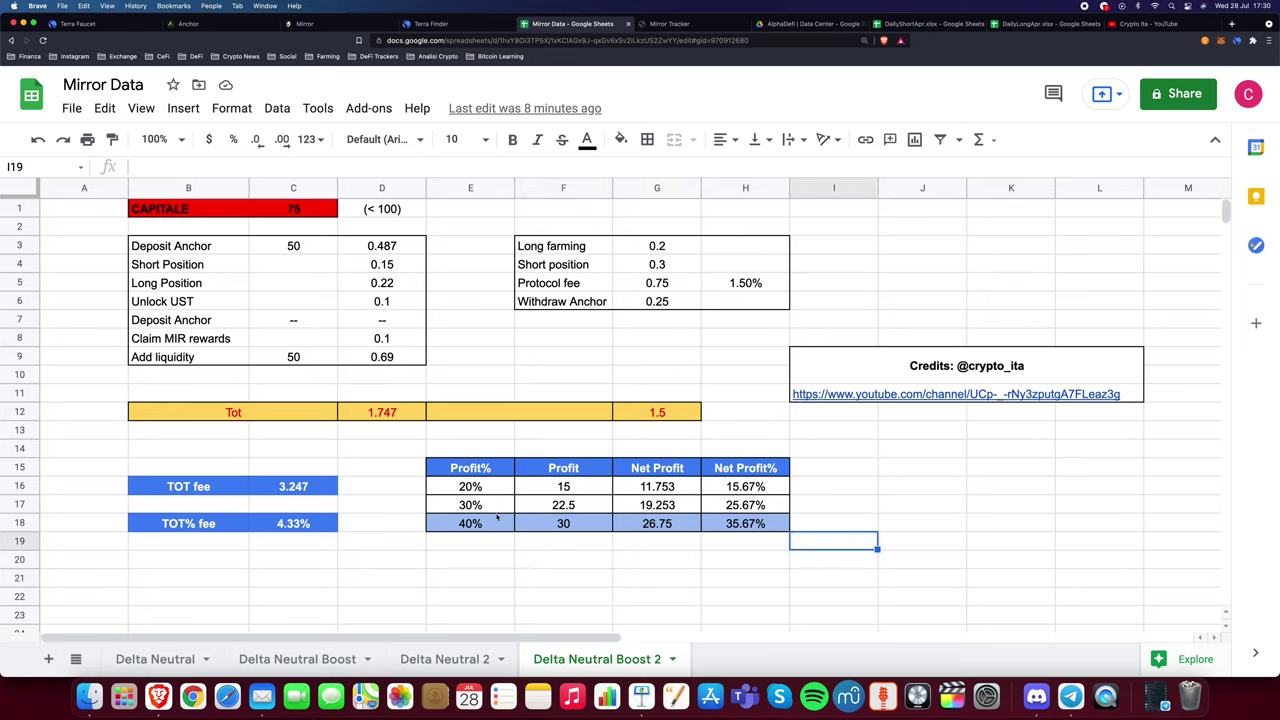
left_click(155, 659)
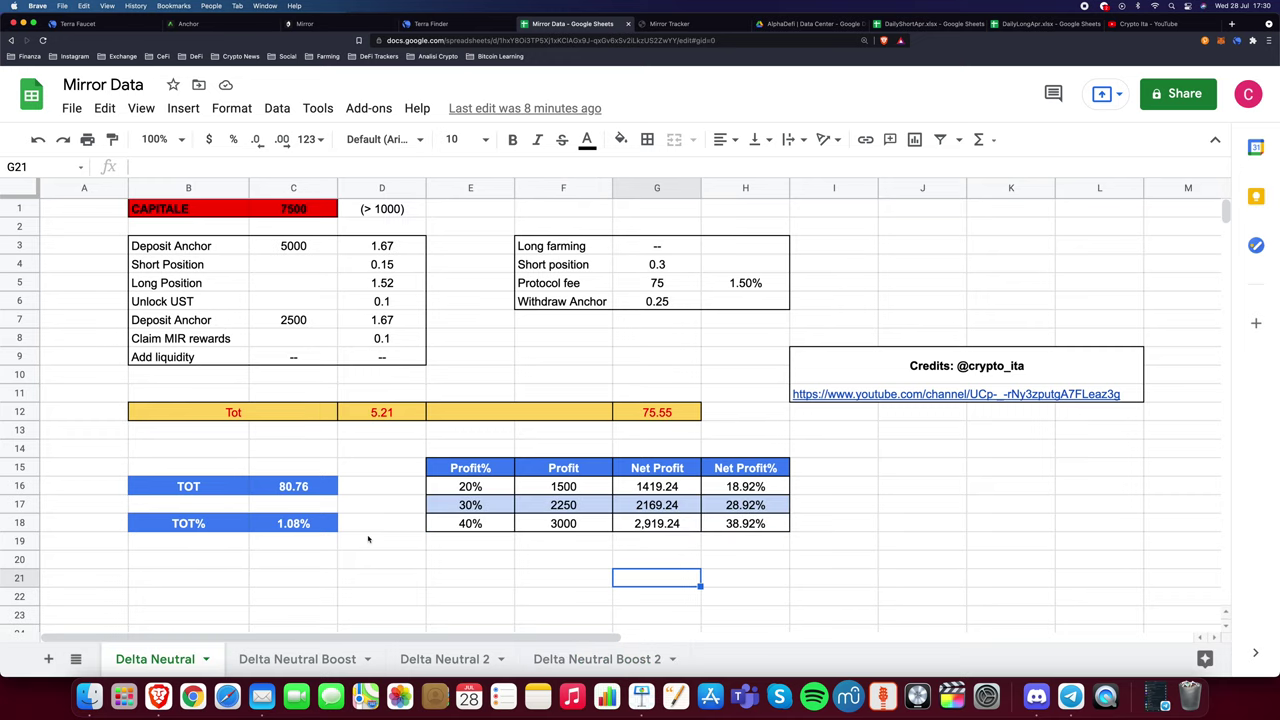